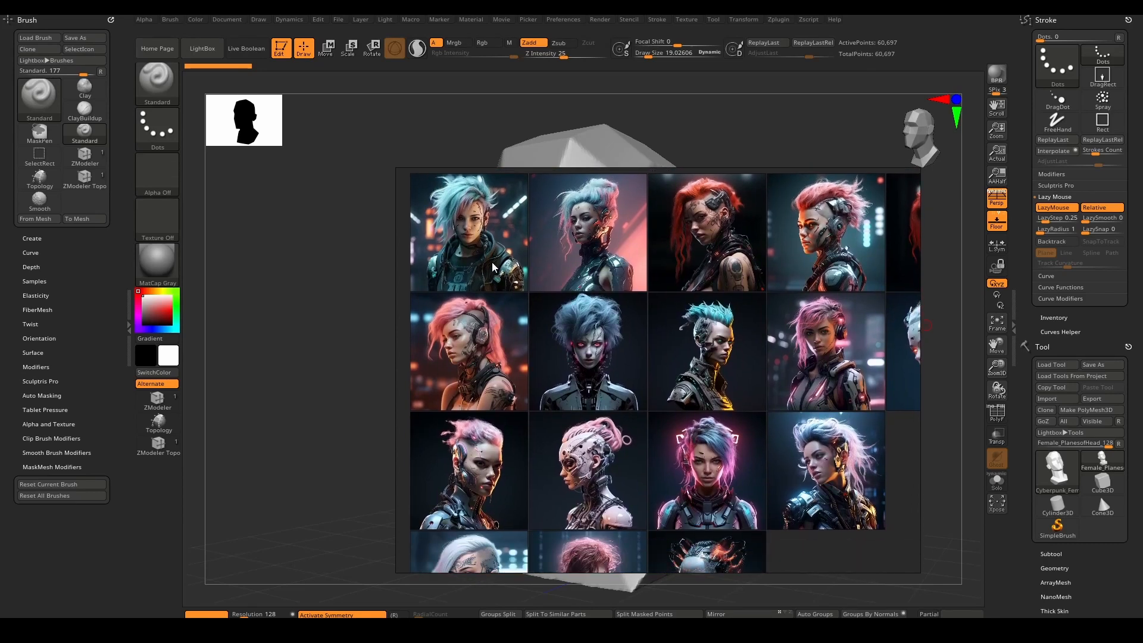
# Examine the upper rows of the cyberpunk reference board, starting with the blue-haired and pink-and-blue-haired portraits
pyautogui.scroll(-1, 491, 262)
pyautogui.scroll(3, 487, 249)
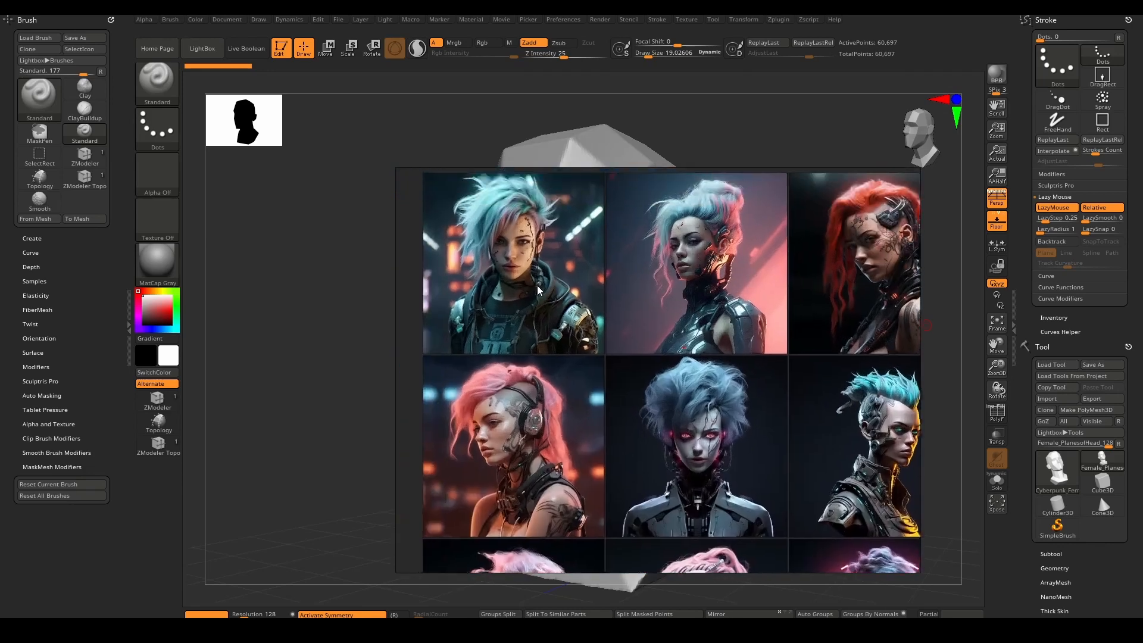
pyautogui.moveTo(537, 284); pyautogui.dragTo(552, 308, button='middle')
pyautogui.moveTo(670, 320); pyautogui.dragTo(628, 295, button='middle')
pyautogui.scroll(-2, 620, 288)
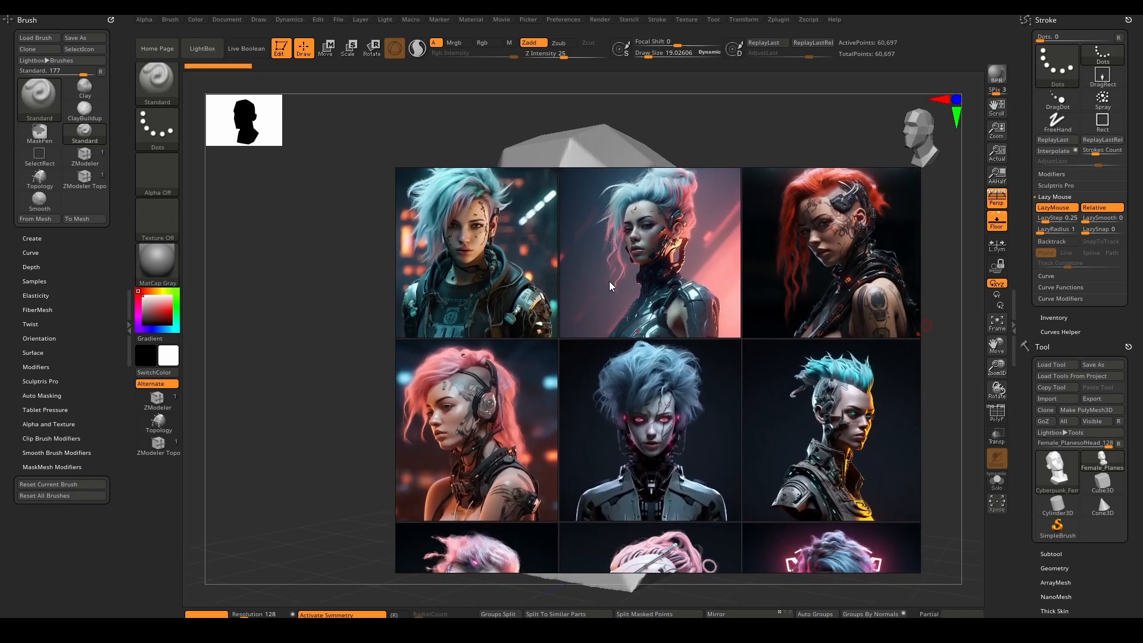
pyautogui.moveTo(709, 312); pyautogui.dragTo(653, 284, button='middle')
pyautogui.scroll(-2, 692, 292)
pyautogui.scroll(4, 649, 286)
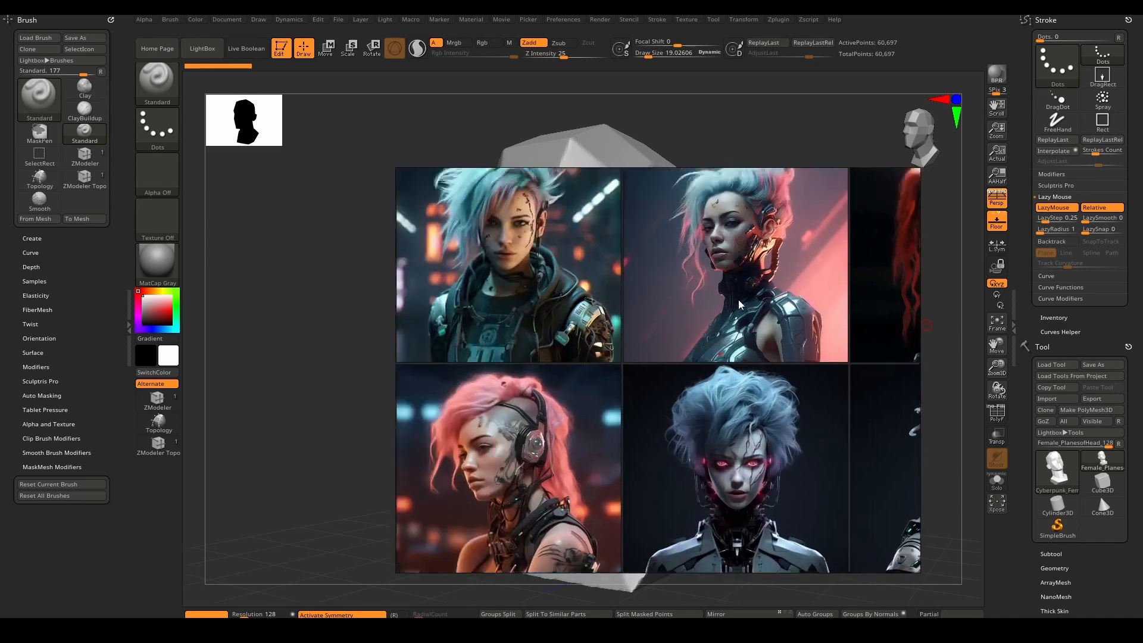
pyautogui.scroll(3, 515, 273)
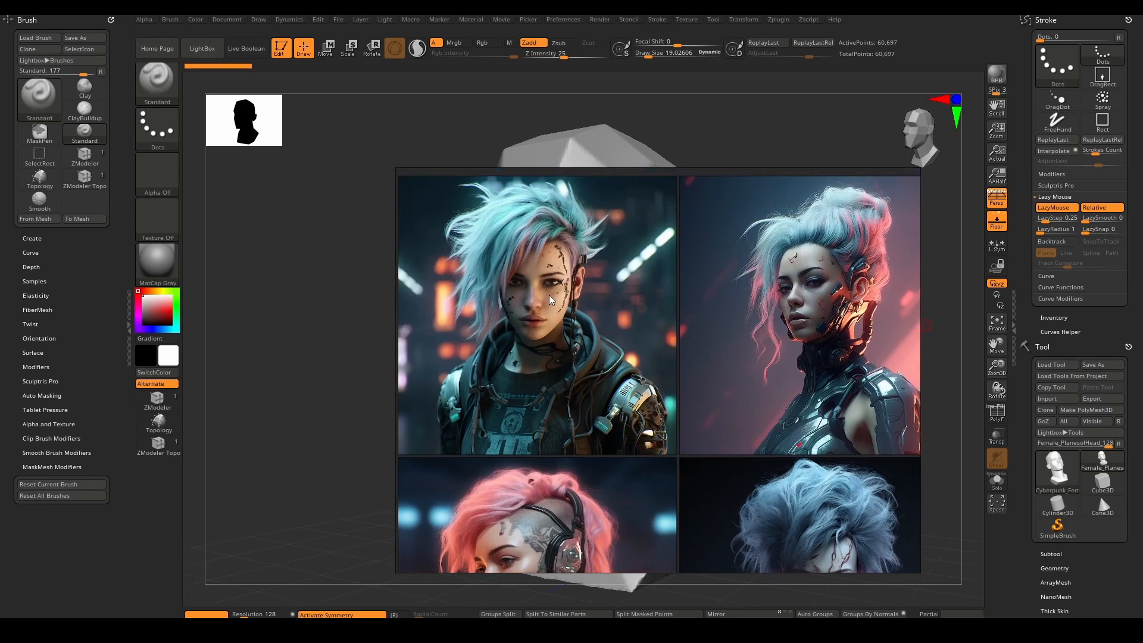
# Look across the remaining portraits in the first two rows of the reference board, including the red-haired and mohawk characters
pyautogui.moveTo(772, 326); pyautogui.dragTo(618, 317, button='middle')
pyautogui.scroll(-2, 618, 316)
pyautogui.moveTo(716, 327); pyautogui.dragTo(660, 326, button='middle')
pyautogui.scroll(-2, 659, 326)
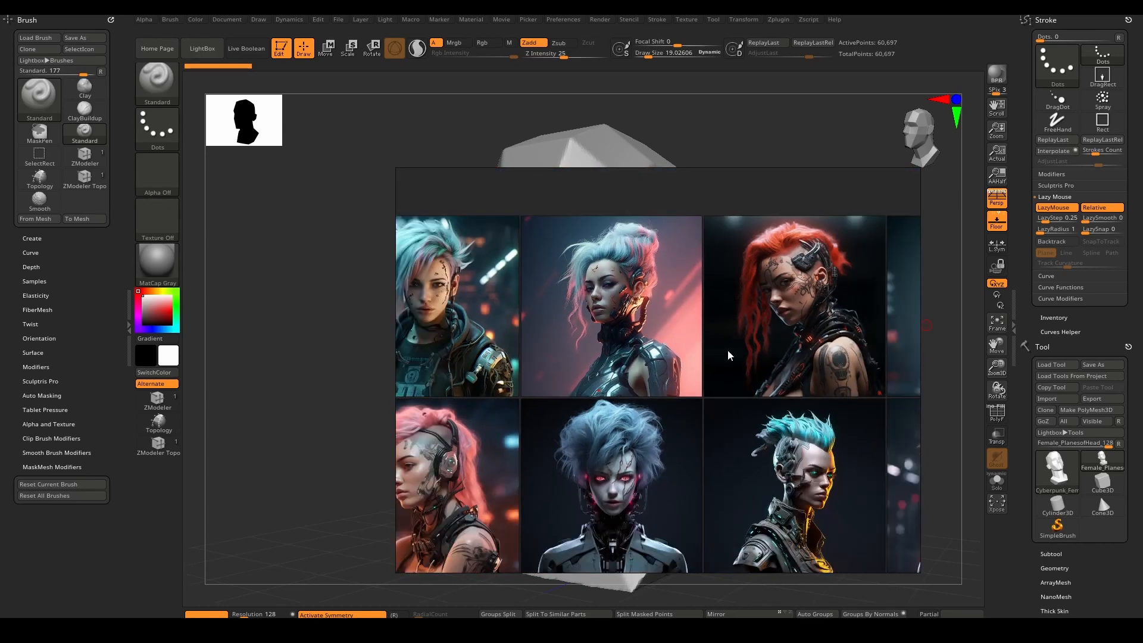
pyautogui.moveTo(728, 349); pyautogui.dragTo(622, 309, button='middle')
pyautogui.moveTo(736, 300); pyautogui.dragTo(643, 311, button='middle')
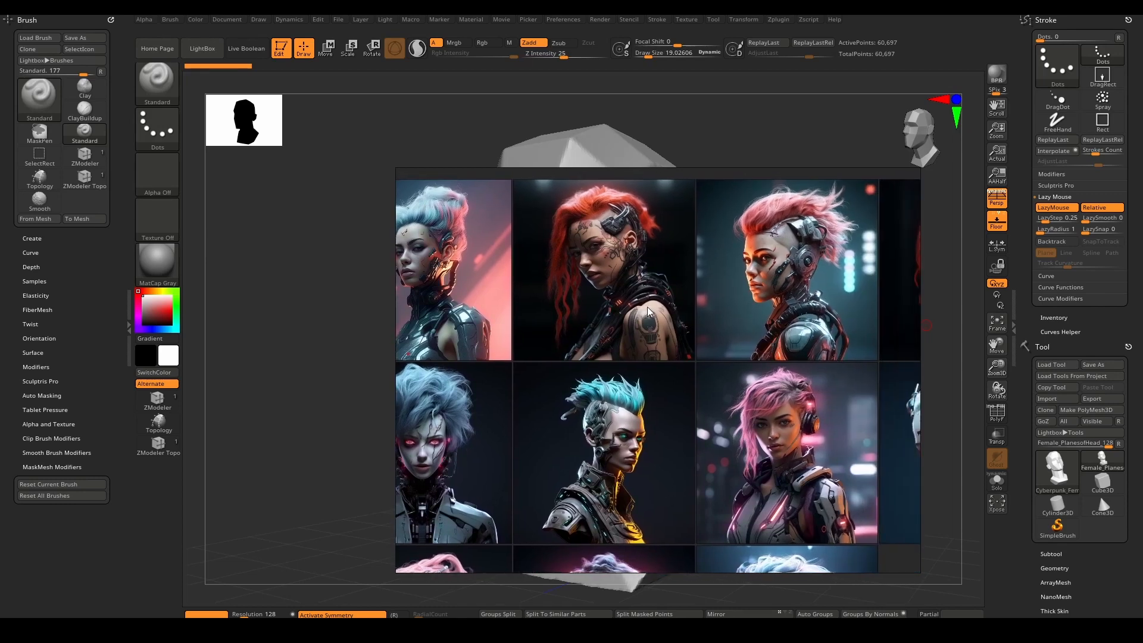
pyautogui.moveTo(716, 329); pyautogui.dragTo(670, 317, button='middle')
pyautogui.moveTo(752, 306); pyautogui.dragTo(699, 301, button='middle')
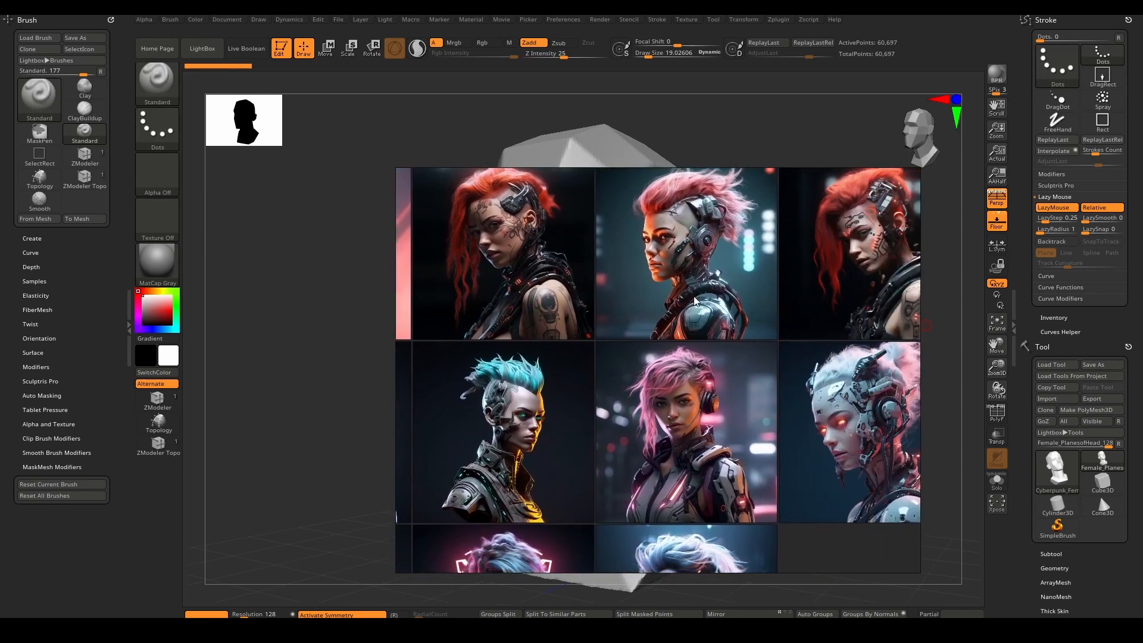
# Examine the red-haired portrait up close, focusing on the neck cables, face markings and shoulder tattoos
pyautogui.scroll(3, 508, 249)
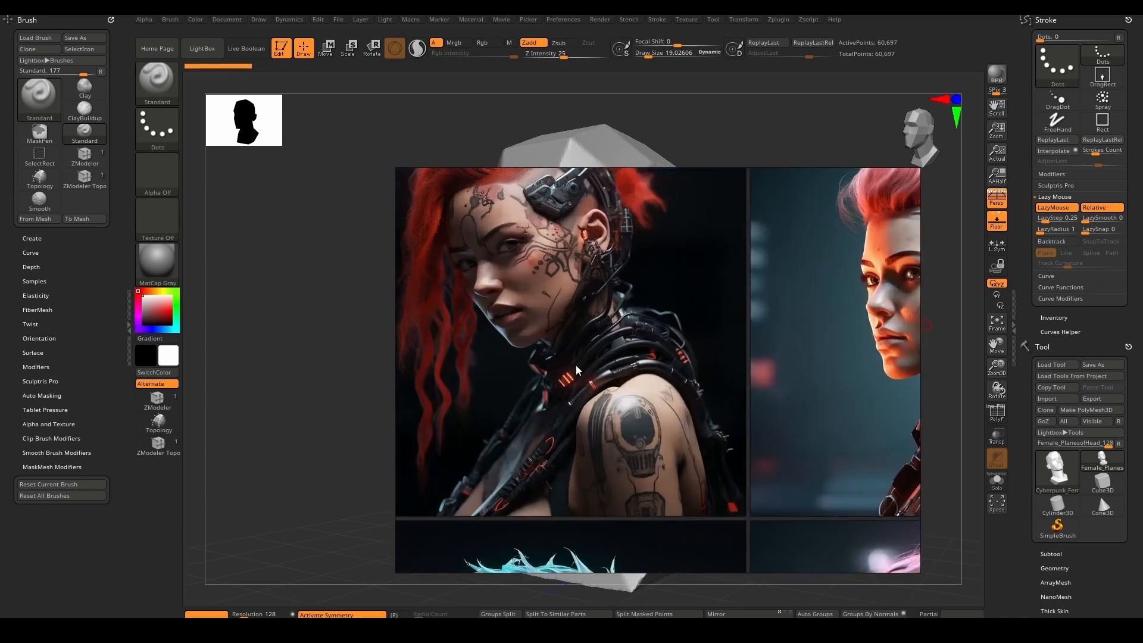
pyautogui.scroll(3, 626, 354)
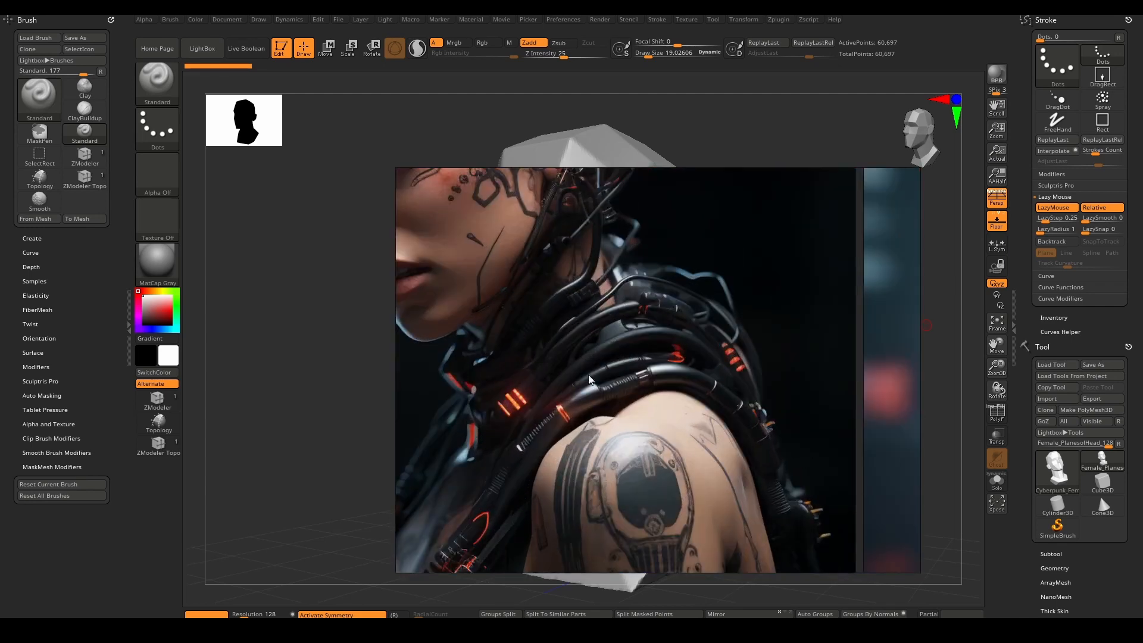
pyautogui.scroll(3, 616, 387)
pyautogui.moveTo(533, 448); pyautogui.dragTo(676, 424, button='middle')
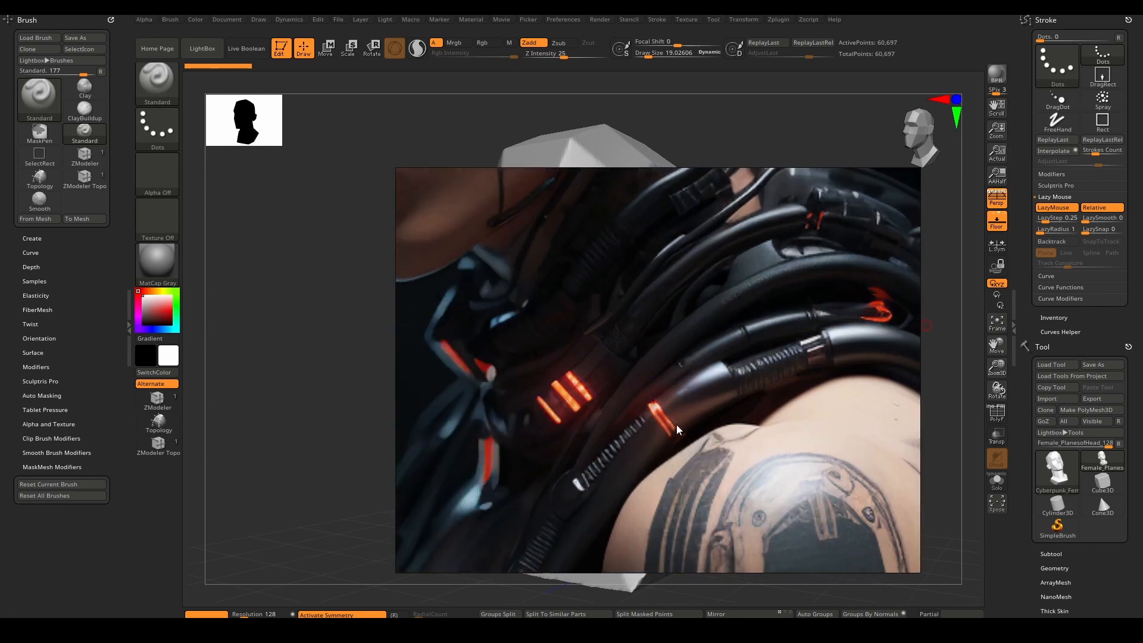
pyautogui.scroll(-1, 724, 335)
pyautogui.scroll(-4, 639, 333)
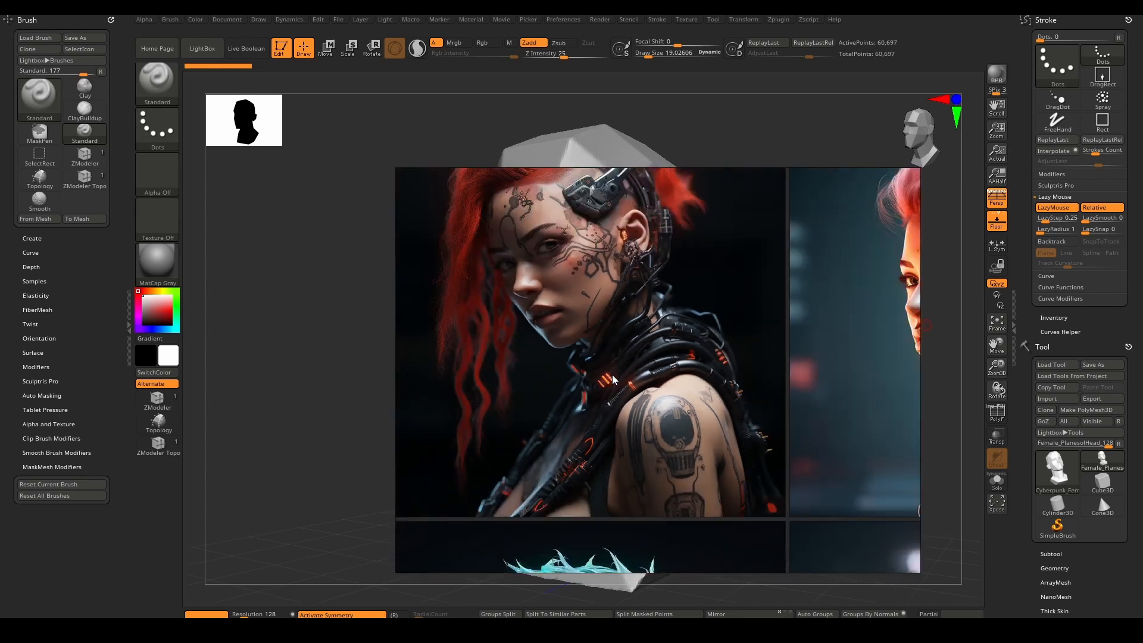
pyautogui.scroll(-3, 602, 330)
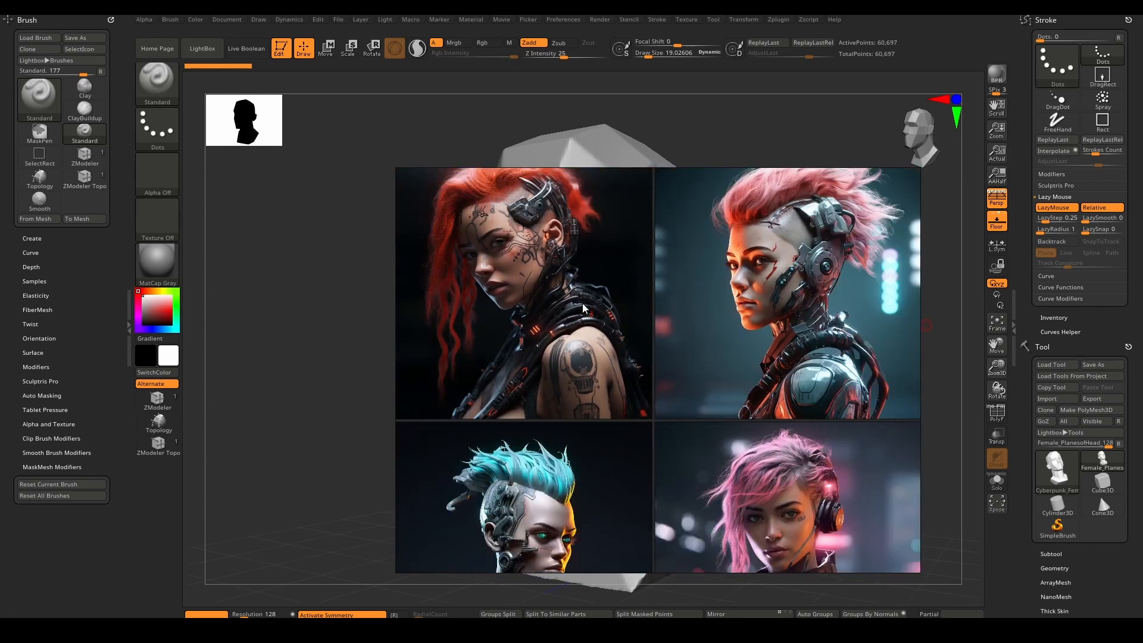
# Survey the whole reference board and examine the pink mohawk portrait's ear implant, cheek devices, neck and shoulder tubing
pyautogui.moveTo(506, 288); pyautogui.dragTo(768, 358, button='middle')
pyautogui.moveTo(535, 366); pyautogui.dragTo(719, 330, button='middle')
pyautogui.scroll(-2, 720, 330)
pyautogui.moveTo(609, 334); pyautogui.dragTo(614, 268, button='middle')
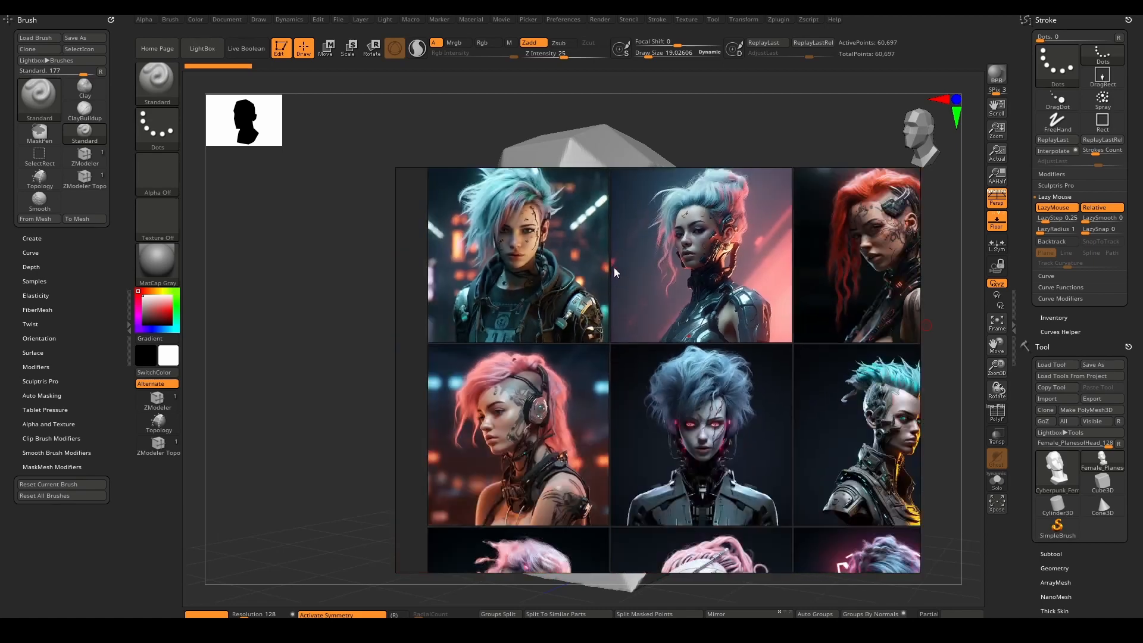
pyautogui.scroll(-2, 602, 347)
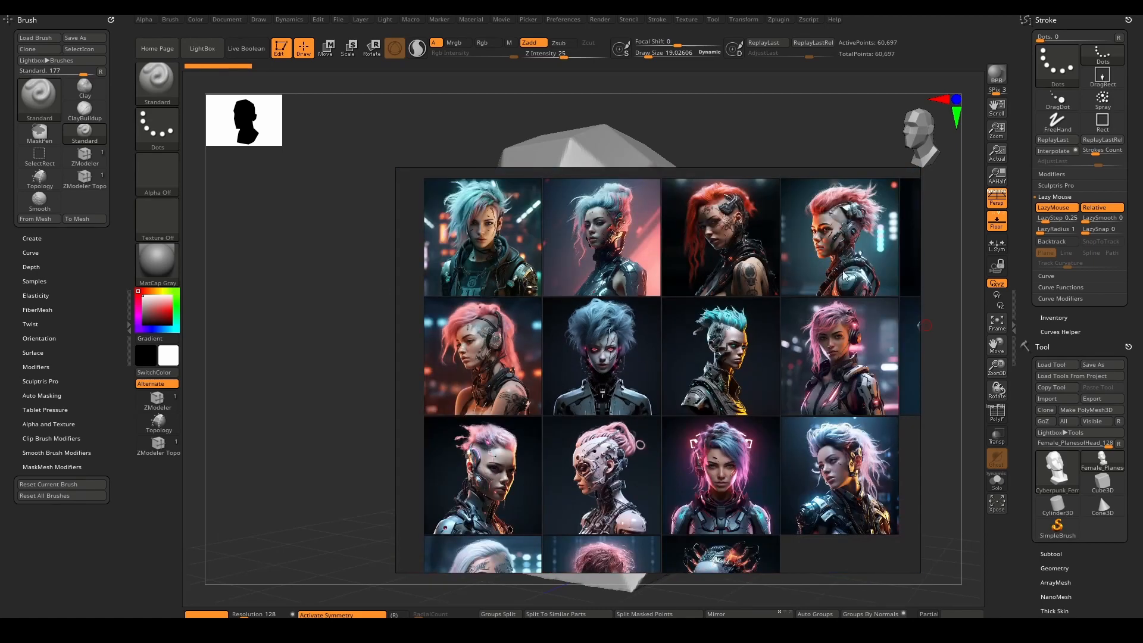
pyautogui.scroll(4, 862, 215)
pyautogui.scroll(4, 845, 241)
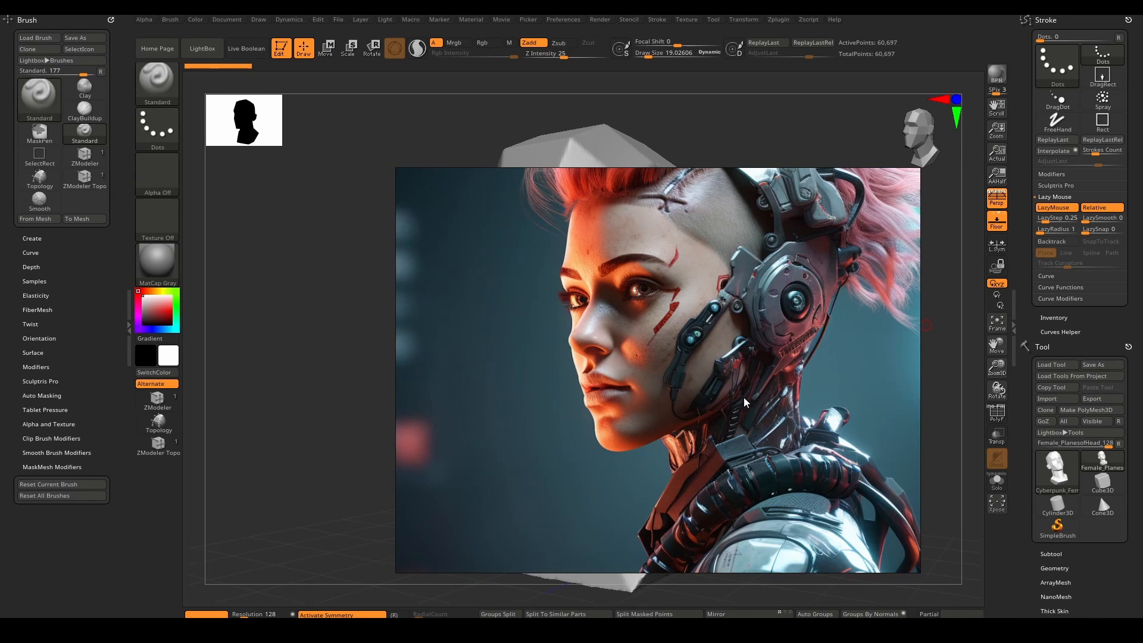
pyautogui.moveTo(762, 433); pyautogui.dragTo(705, 367, button='middle')
pyautogui.scroll(2, 719, 325)
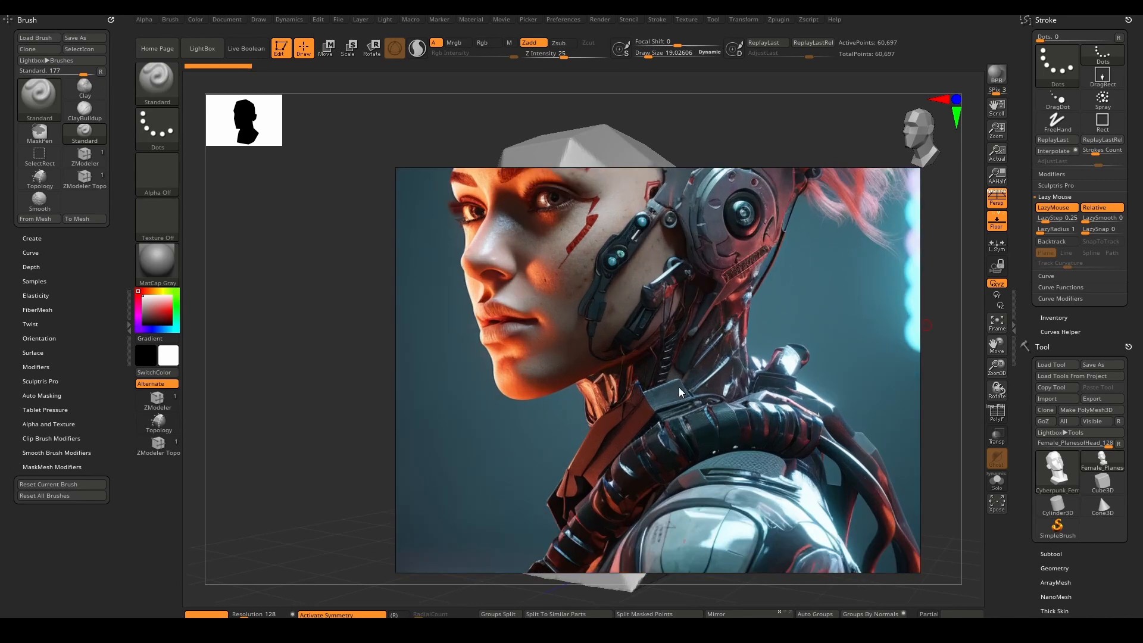
pyautogui.scroll(-5, 680, 392)
pyautogui.scroll(-4, 715, 392)
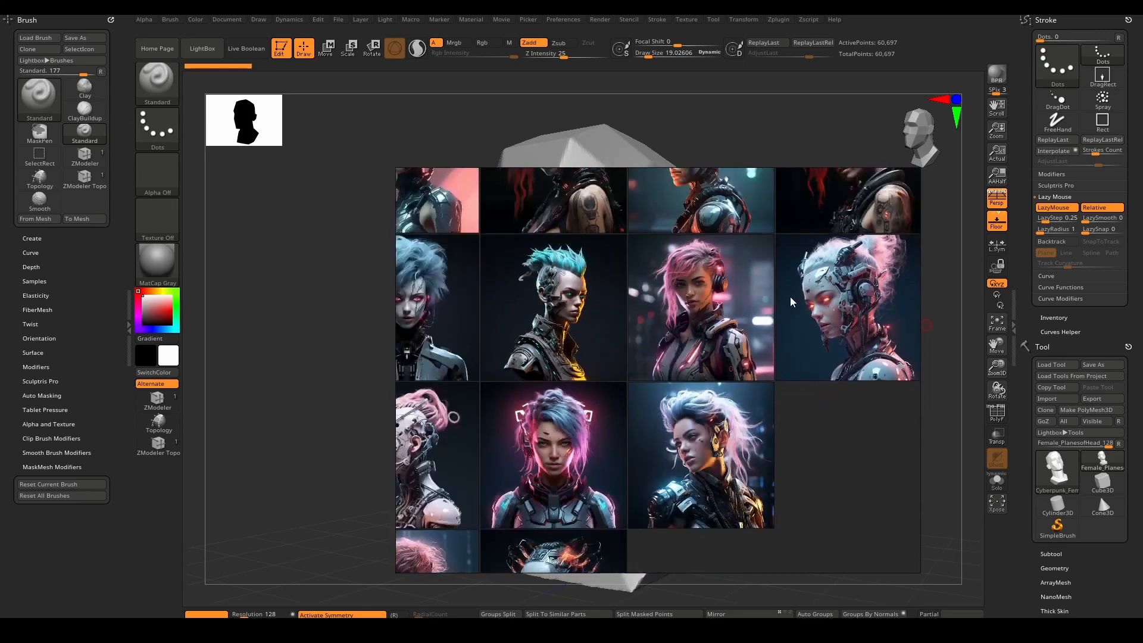
# Study the pink-haired android with the white face shell, from its head plating and goggles to its neck cables
pyautogui.scroll(1, 687, 354)
pyautogui.scroll(5, 601, 311)
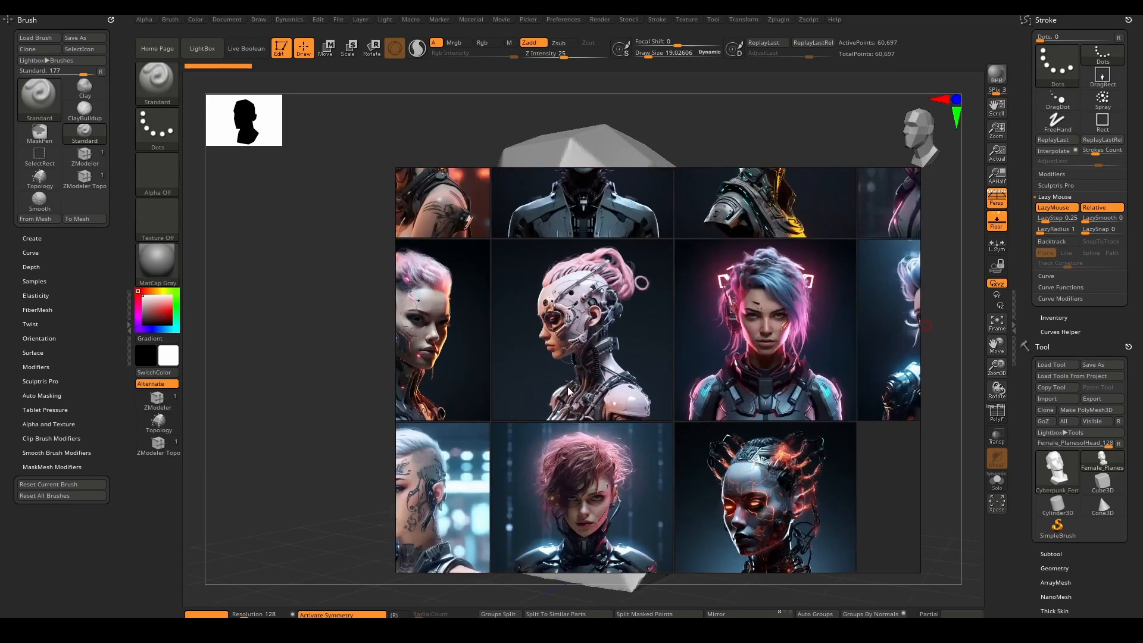
pyautogui.moveTo(570, 299); pyautogui.dragTo(629, 361, button='middle')
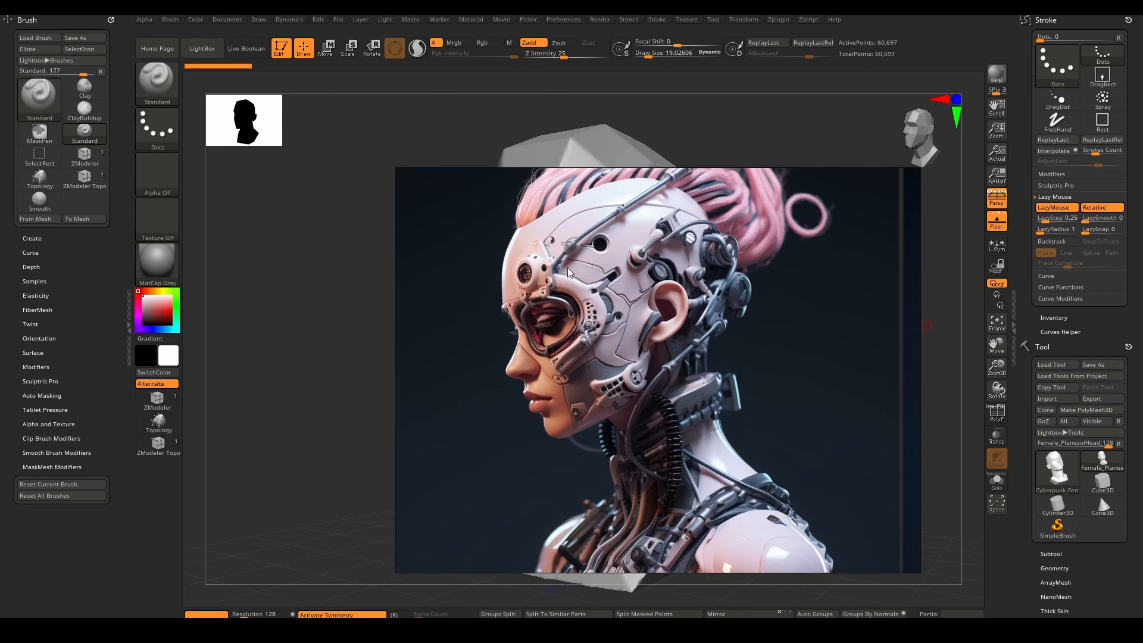
pyautogui.moveTo(599, 319); pyautogui.dragTo(655, 297)
pyautogui.scroll(-5, 733, 407)
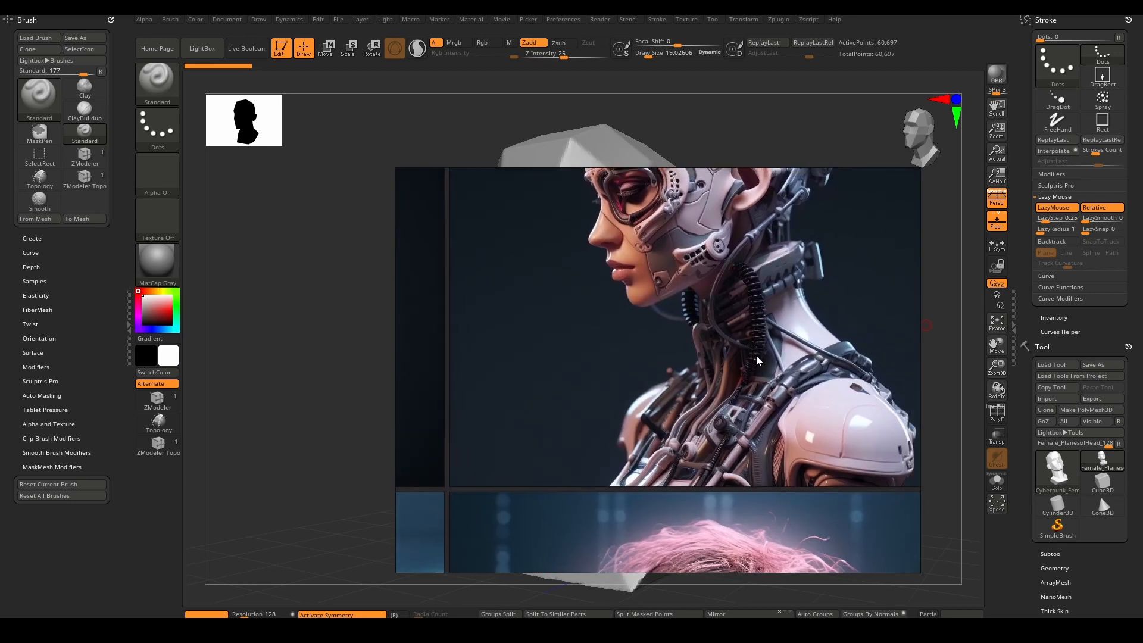
# Examine the facial implants, headset and neck cables on the short pink-haired portrait with the glowing rim light
pyautogui.moveTo(517, 380); pyautogui.dragTo(598, 349, button='middle')
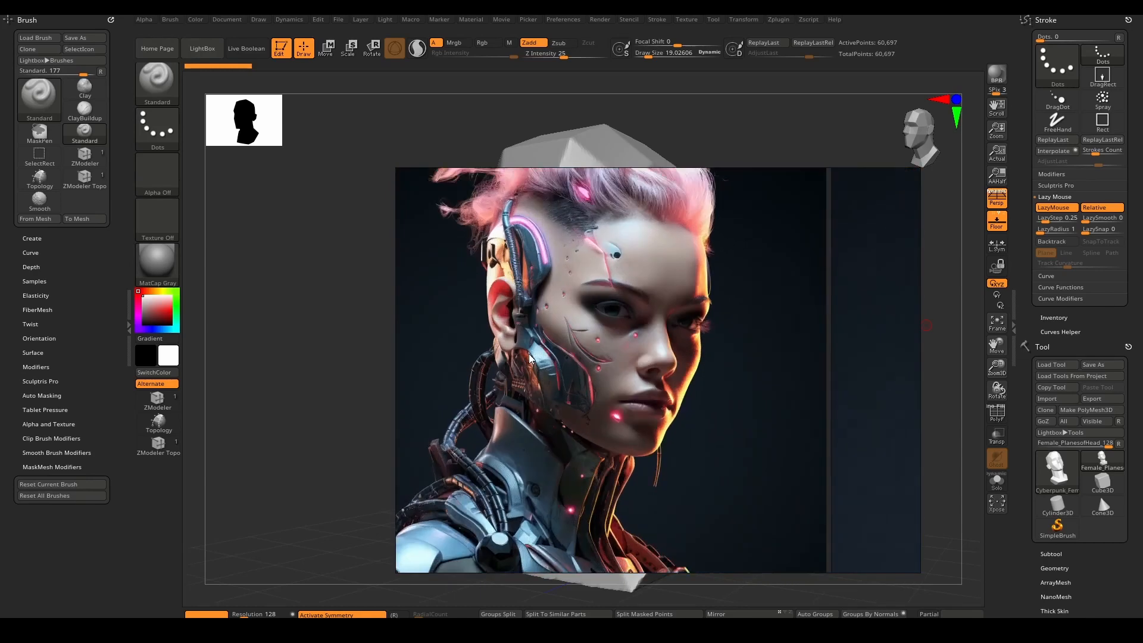
pyautogui.scroll(4, 546, 385)
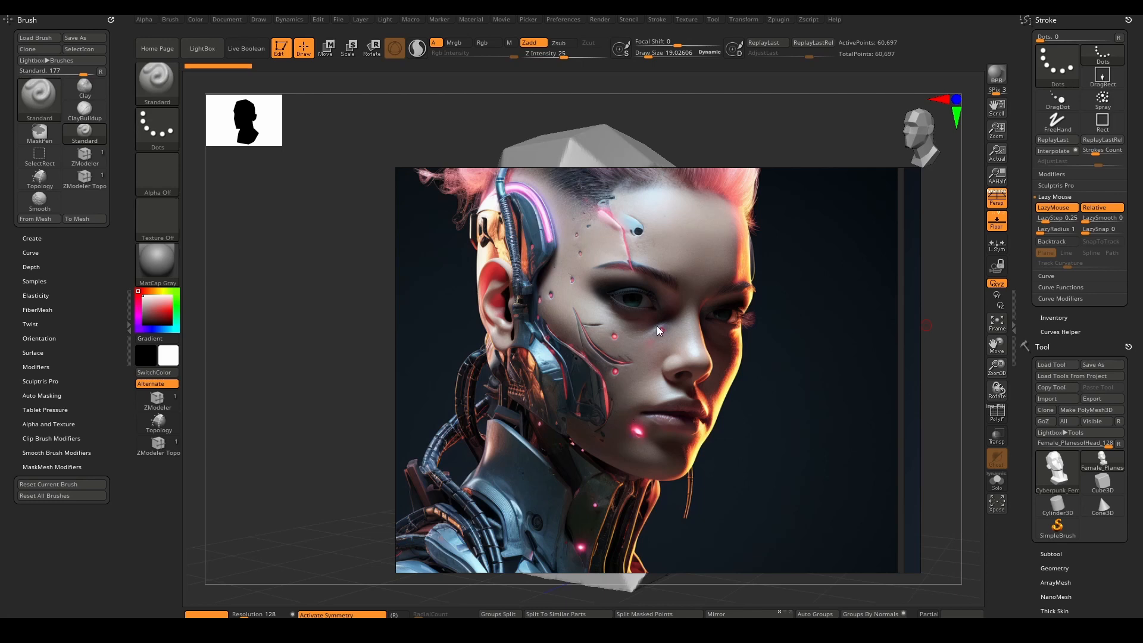
pyautogui.scroll(-4, 640, 348)
# Examine the pastel-haired portrait's face and neck tattoos, shaved side and ear device
pyautogui.moveTo(620, 437); pyautogui.dragTo(600, 381, button='middle')
pyautogui.moveTo(637, 459); pyautogui.dragTo(600, 311, button='middle')
pyautogui.scroll(3, 544, 376)
pyautogui.scroll(1, 677, 308)
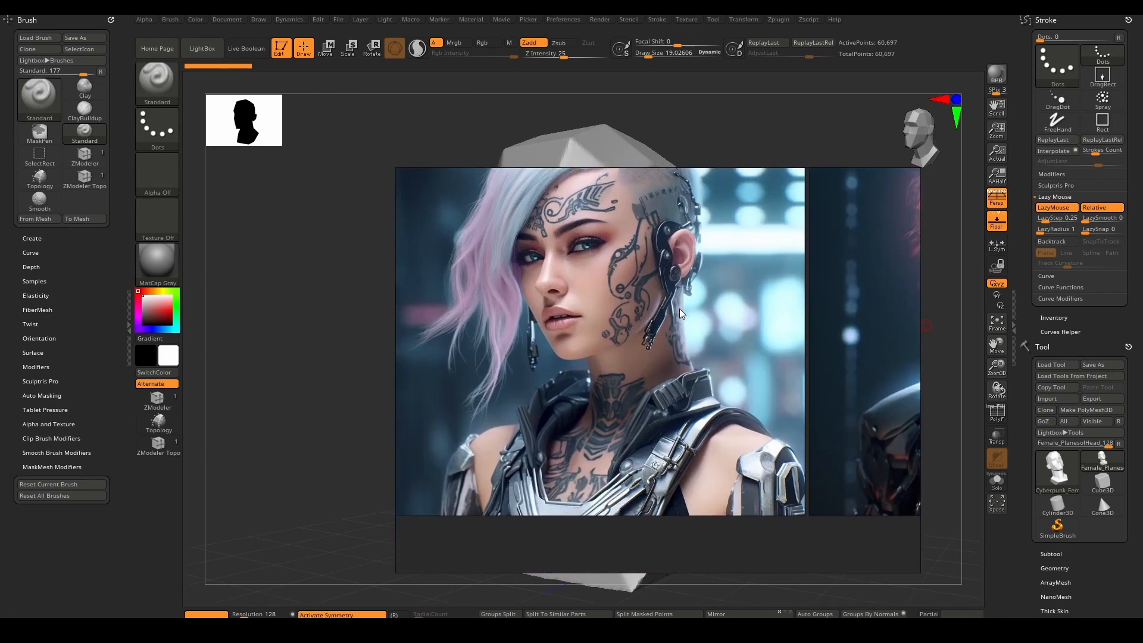
pyautogui.scroll(2, 628, 317)
pyautogui.scroll(2, 628, 289)
pyautogui.scroll(-2, 647, 284)
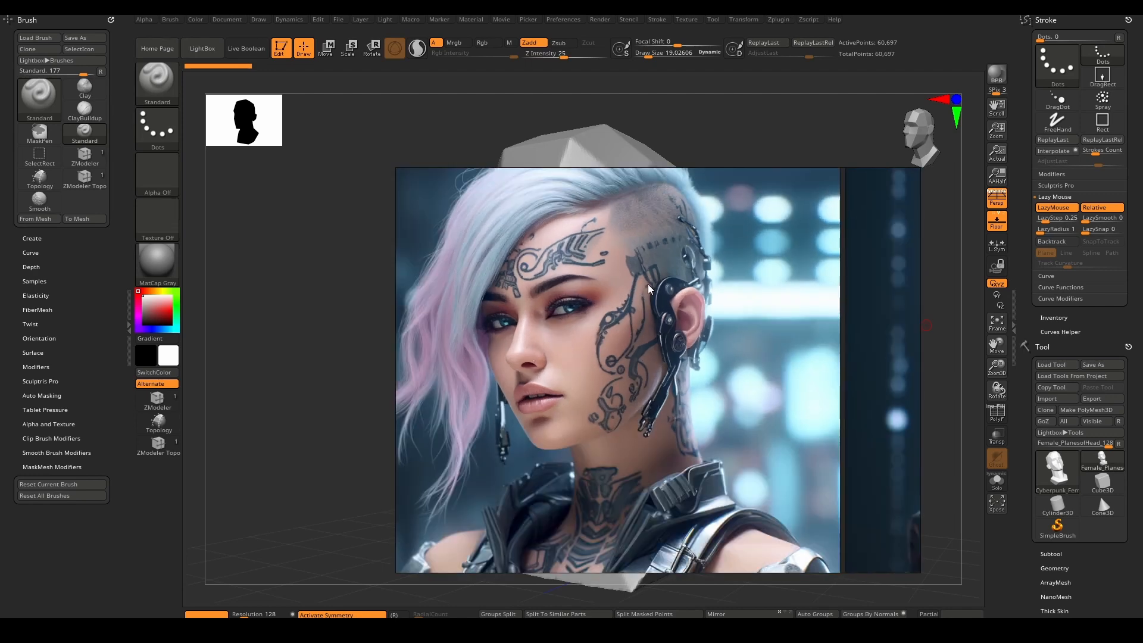
pyautogui.moveTo(658, 324); pyautogui.dragTo(523, 334, button='middle')
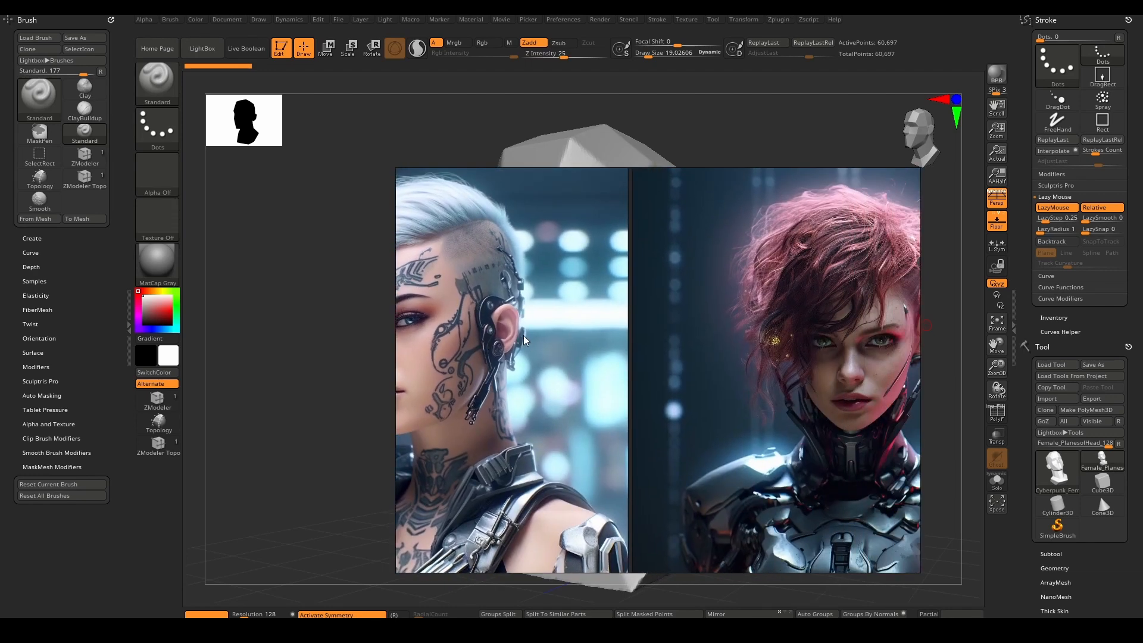
# Study the front-facing short red-haired portrait, focusing on the facial seams, ear hardware and mechanical neck
pyautogui.scroll(-2, 524, 335)
pyautogui.moveTo(750, 370); pyautogui.dragTo(637, 349, button='middle')
pyautogui.scroll(1, 685, 342)
pyautogui.scroll(3, 696, 337)
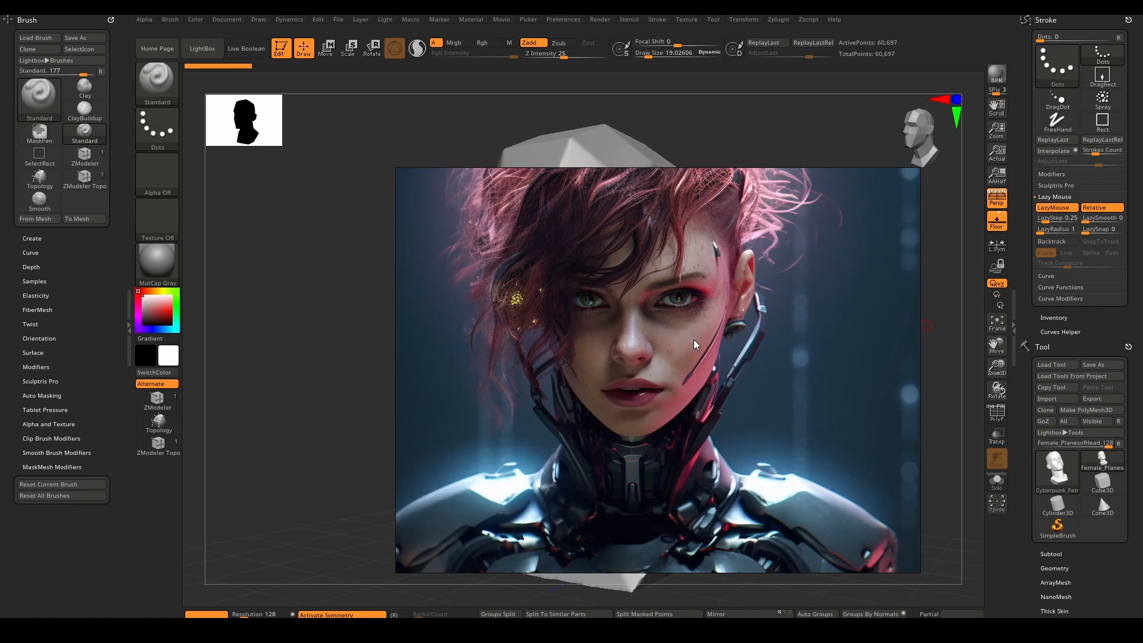
pyautogui.scroll(2, 748, 299)
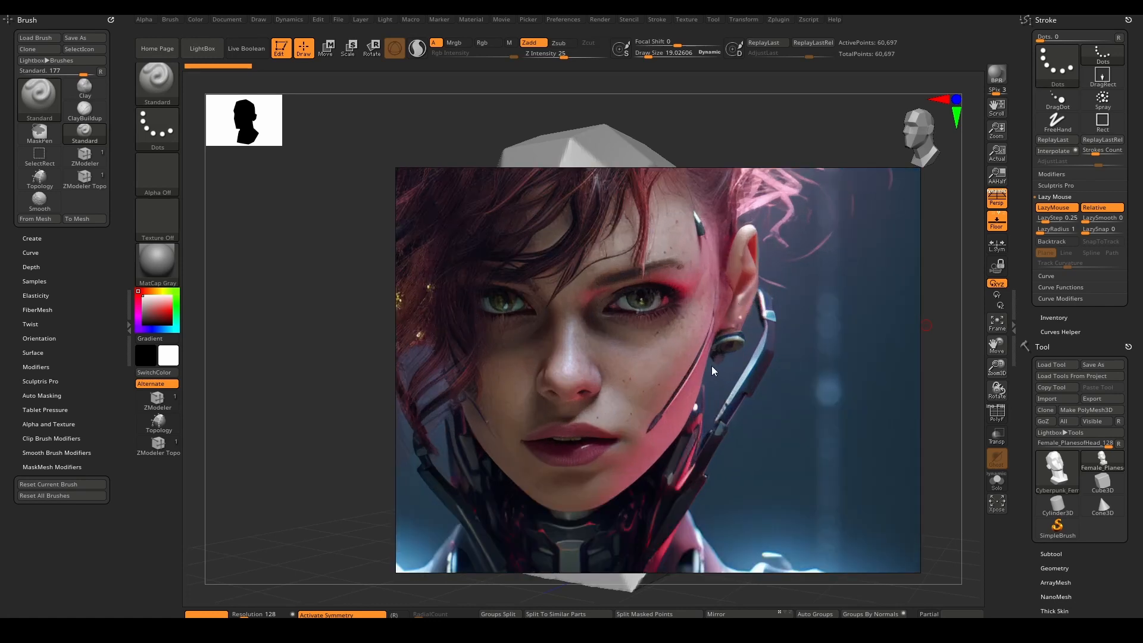
pyautogui.moveTo(662, 369); pyautogui.dragTo(688, 365, button='middle')
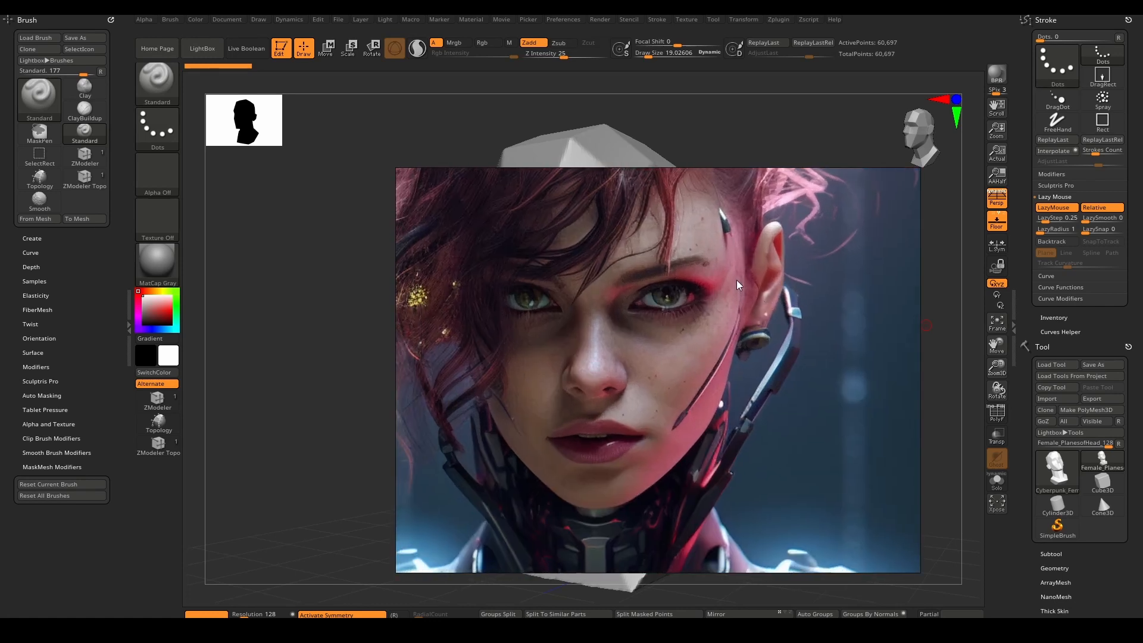
pyautogui.moveTo(675, 418); pyautogui.dragTo(608, 420, button='middle')
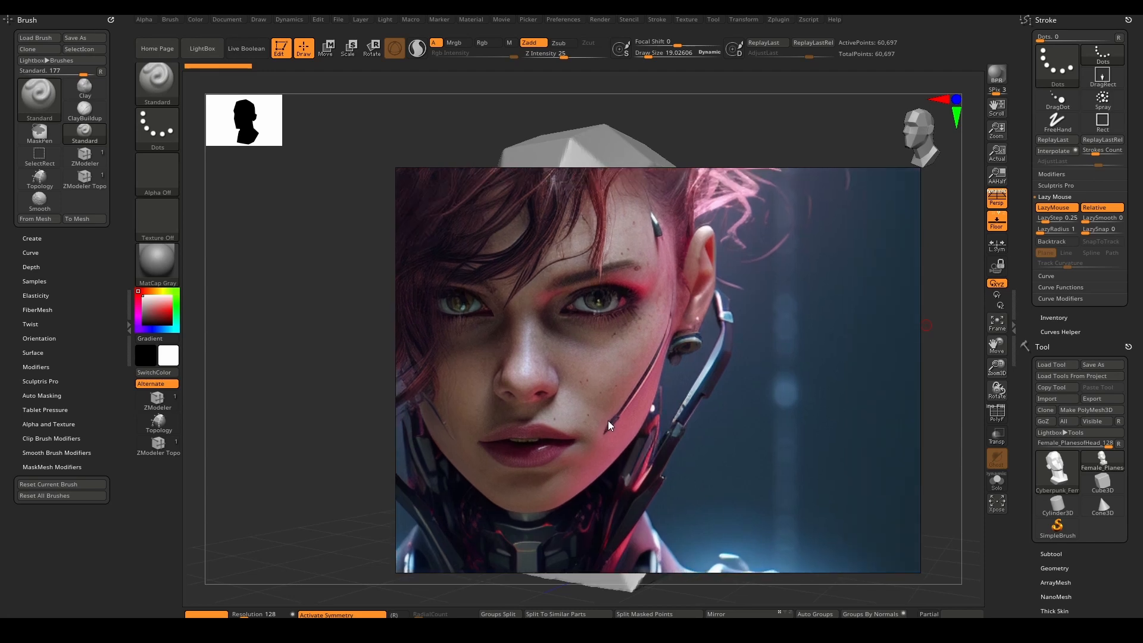
pyautogui.scroll(-4, 604, 390)
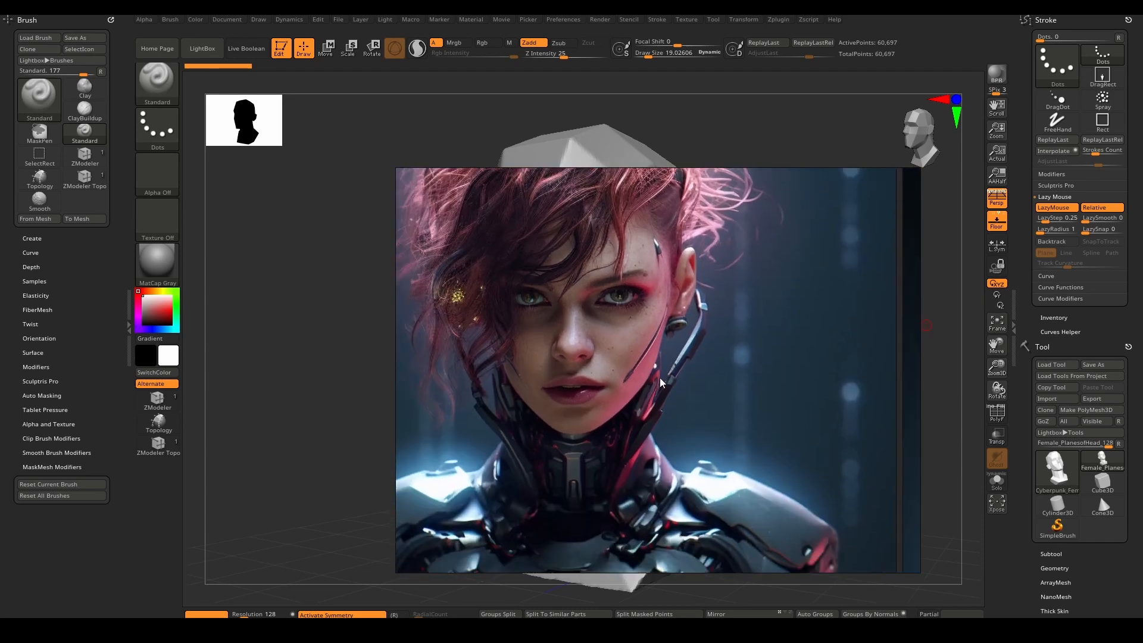
pyautogui.scroll(-1, 700, 380)
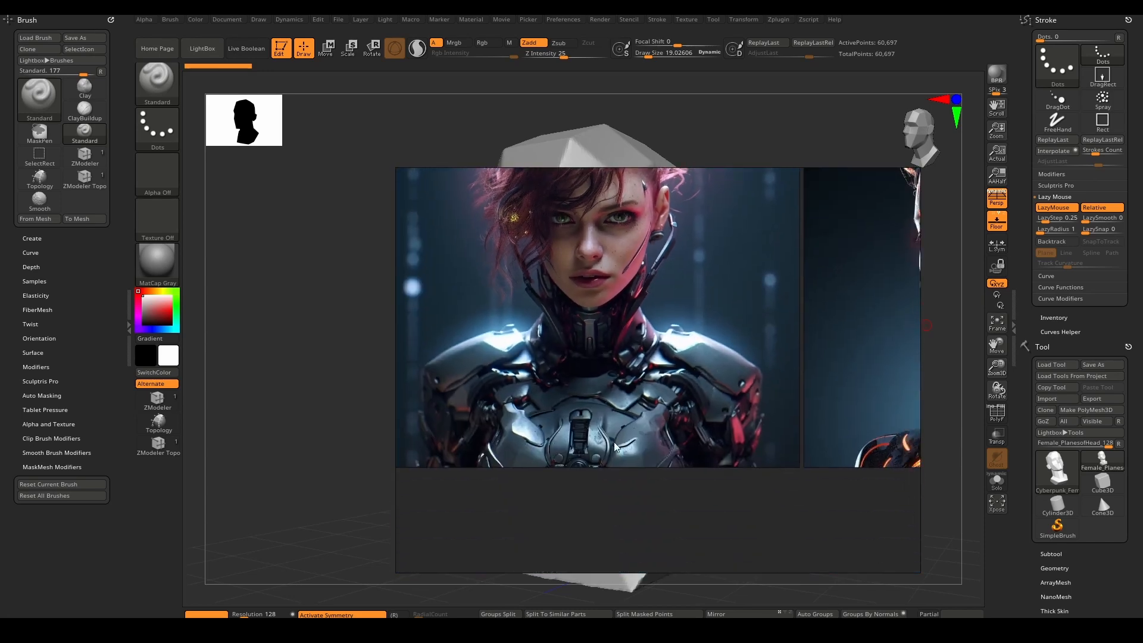
# Examine the dark android with glowing orange circuit lines, including its face pattern, headpiece, head cables and neck wiring
pyautogui.moveTo(794, 377); pyautogui.dragTo(620, 373, button='middle')
pyautogui.scroll(-1, 620, 373)
pyautogui.moveTo(823, 352); pyautogui.dragTo(734, 381, button='middle')
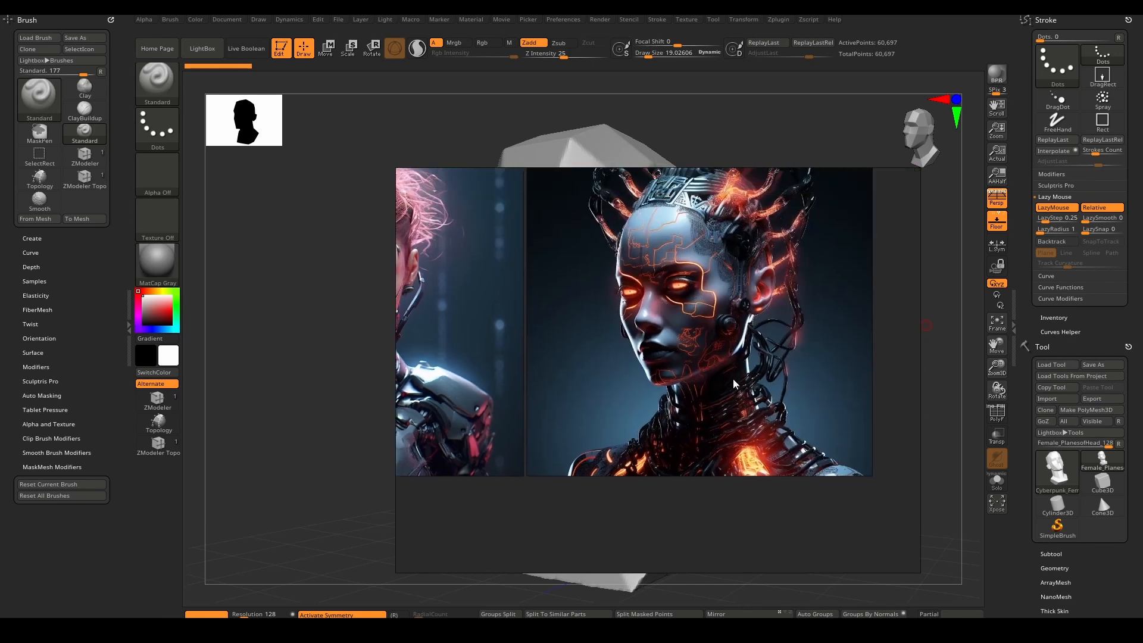
pyautogui.scroll(3, 722, 320)
pyautogui.scroll(3, 719, 393)
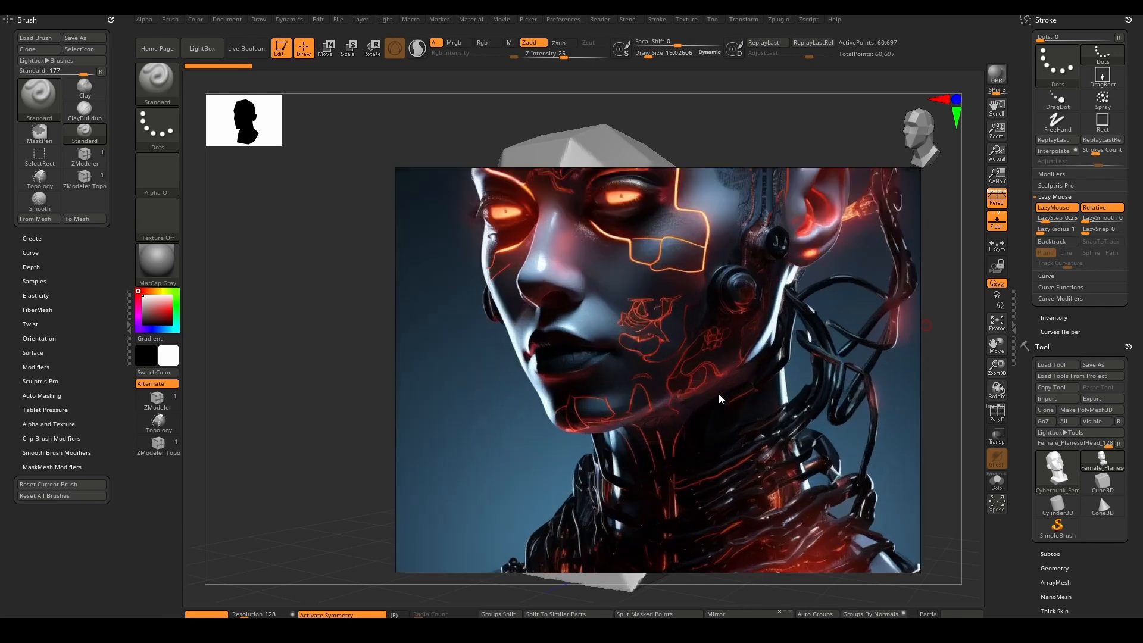
pyautogui.moveTo(695, 281); pyautogui.dragTo(719, 399)
pyautogui.scroll(-2, 718, 399)
pyautogui.moveTo(703, 321); pyautogui.dragTo(695, 378, button='middle')
pyautogui.scroll(-1, 694, 363)
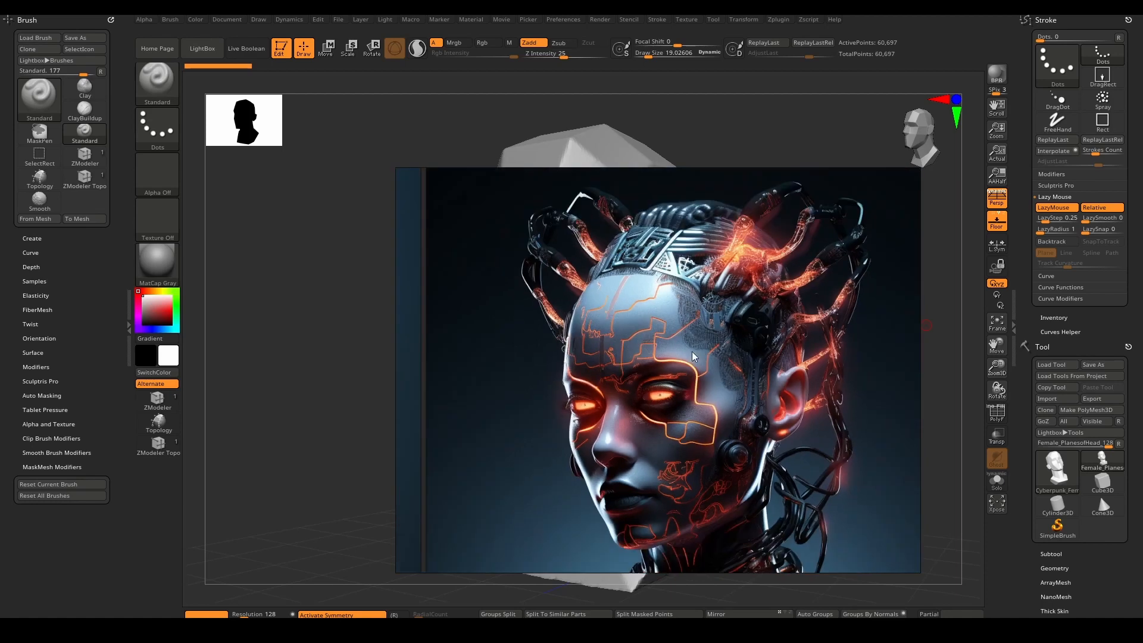
pyautogui.moveTo(717, 277); pyautogui.dragTo(685, 309, button='middle')
pyautogui.scroll(-2, 696, 204)
pyautogui.scroll(1, 685, 309)
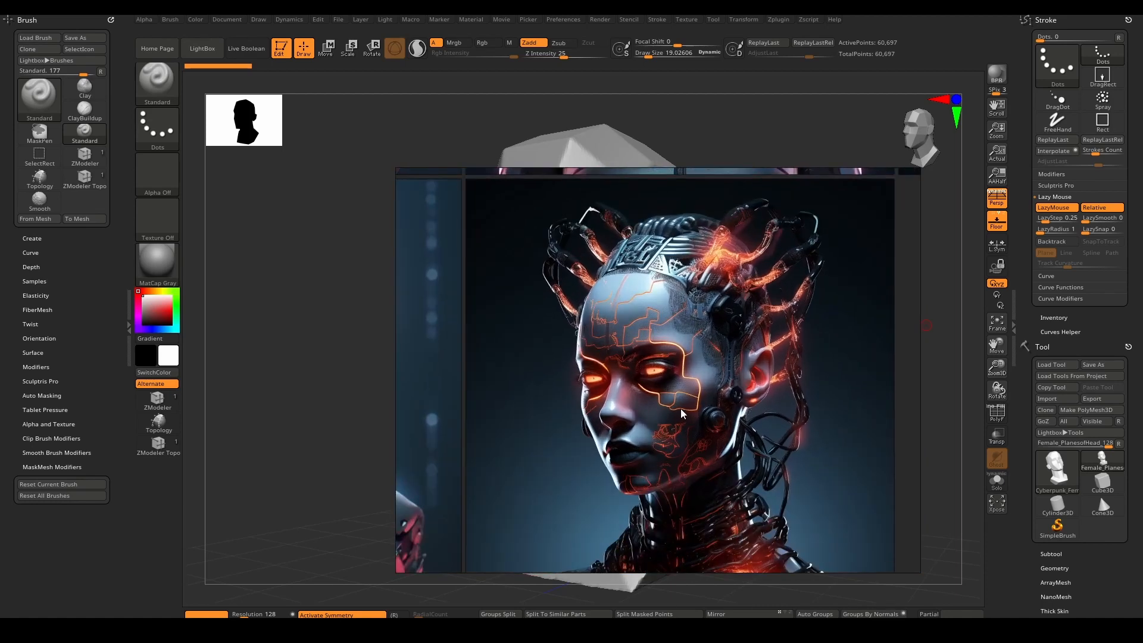
# Inspect the front-facing portrait with blue-and-pink hair, focusing on its facial marks, ear hardware and armoured collar
pyautogui.scroll(2, 681, 408)
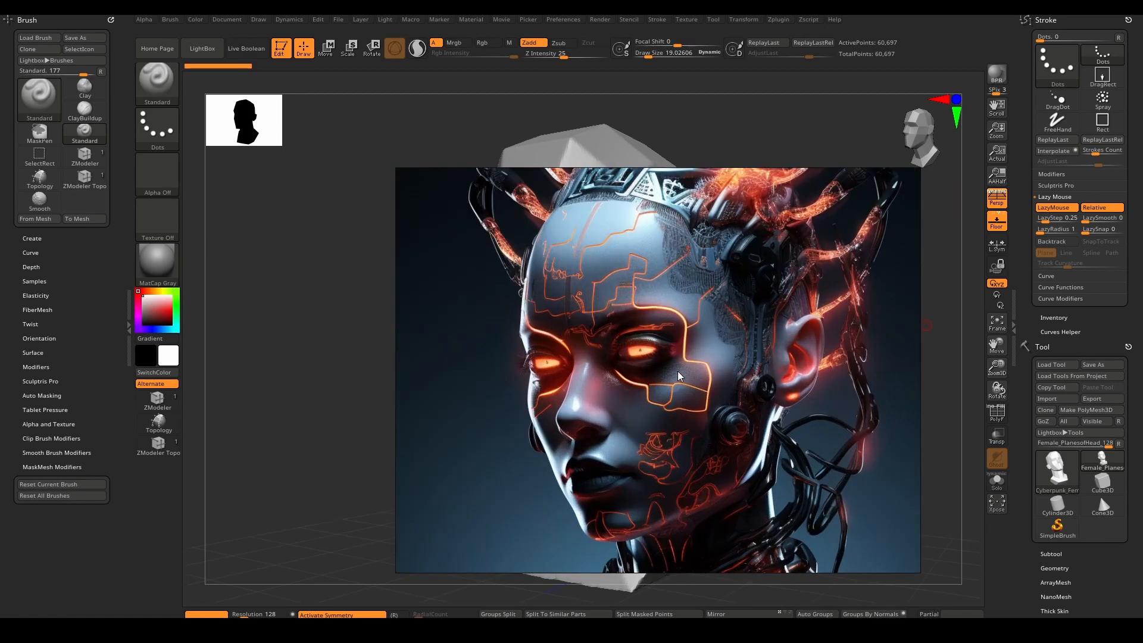
pyautogui.scroll(-4, 677, 370)
pyautogui.moveTo(677, 279); pyautogui.dragTo(613, 425, button='middle')
pyautogui.moveTo(627, 256); pyautogui.dragTo(636, 349, button='middle')
pyautogui.scroll(3, 632, 343)
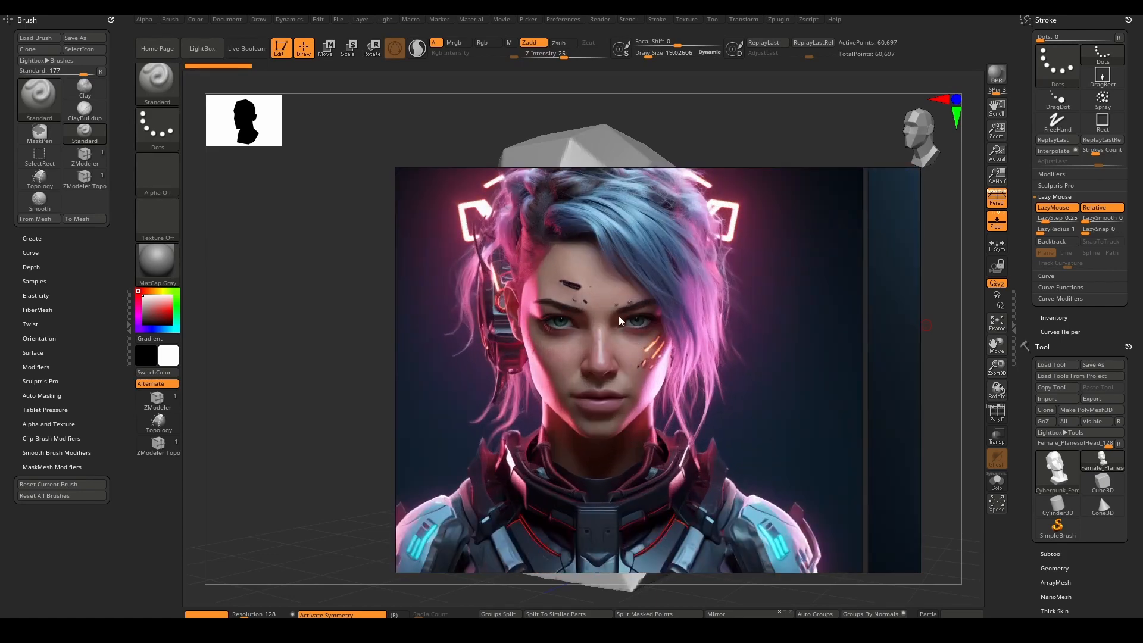
pyautogui.scroll(-3, 619, 315)
# Study the side-turned blue-and-pink-haired portrait, including its golden ear device, neck cables and shoulder armour
pyautogui.moveTo(713, 344); pyautogui.dragTo(641, 362, button='middle')
pyautogui.moveTo(769, 352); pyautogui.dragTo(711, 358, button='middle')
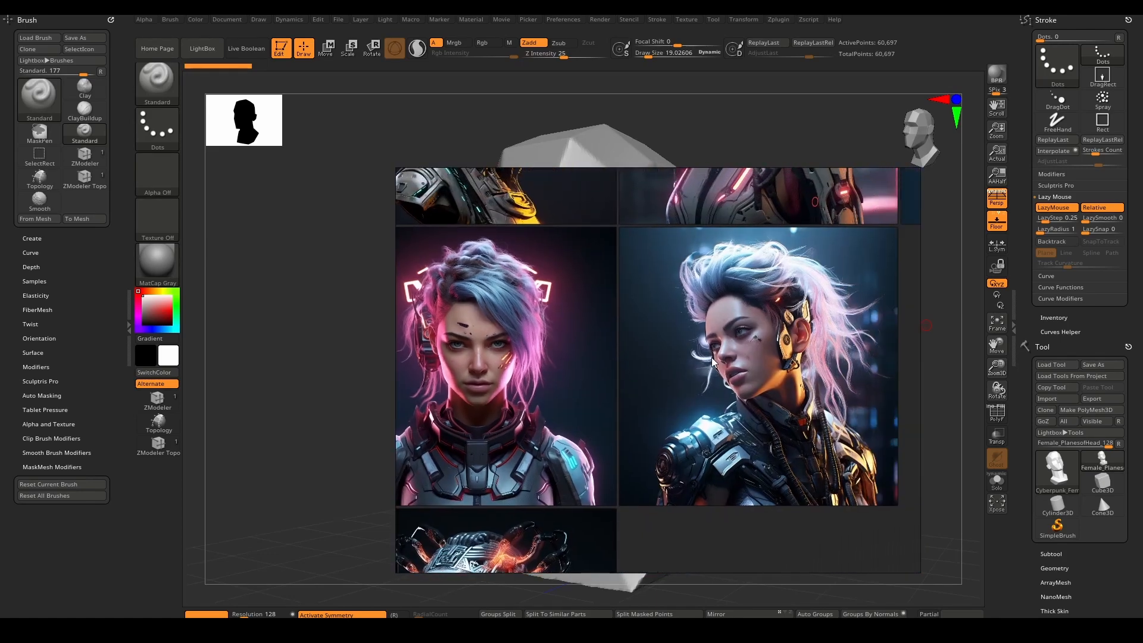
pyautogui.scroll(2, 799, 382)
pyautogui.scroll(-2, 798, 383)
pyautogui.scroll(-2, 798, 380)
# Move the reference board off the head model and browse back to the first portraits in the grid
pyautogui.moveTo(585, 340)
pyautogui.mouseDown(button='right')
pyautogui.moveTo(882, 351)
pyautogui.moveTo(750, 356)
pyautogui.moveTo(727, 370)
pyautogui.moveTo(270, 354)
pyautogui.moveTo(175, 372)
pyautogui.mouseUp(button='right')
pyautogui.scroll(-4, 172, 374)
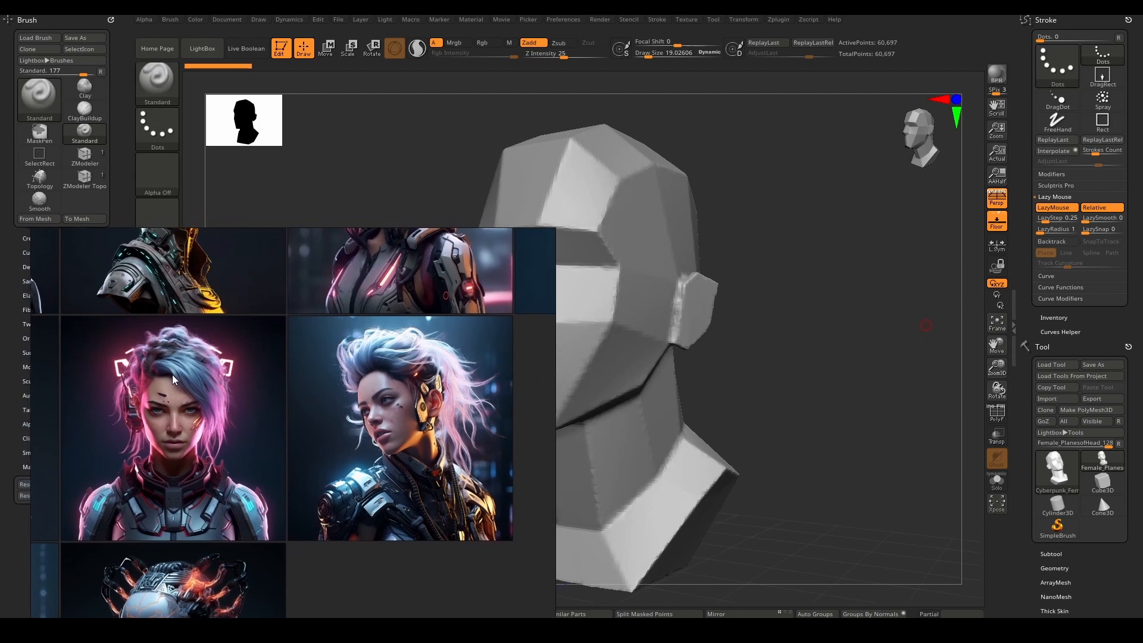
pyautogui.scroll(5, 315, 334)
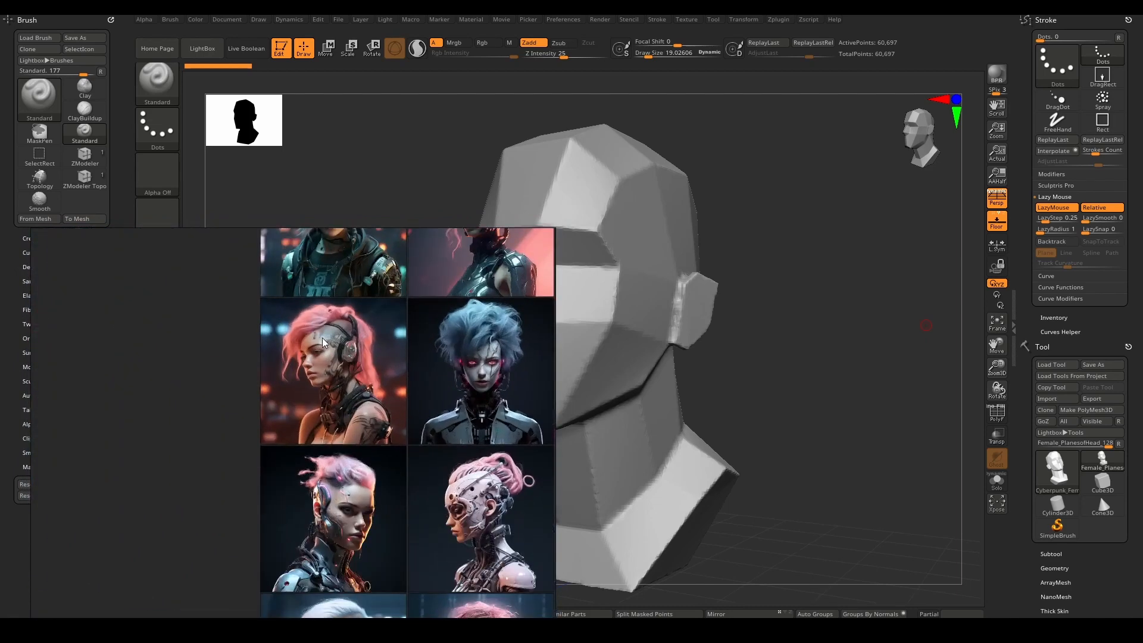
pyautogui.moveTo(310, 309); pyautogui.dragTo(309, 403, button='middle')
pyautogui.scroll(-2, 317, 395)
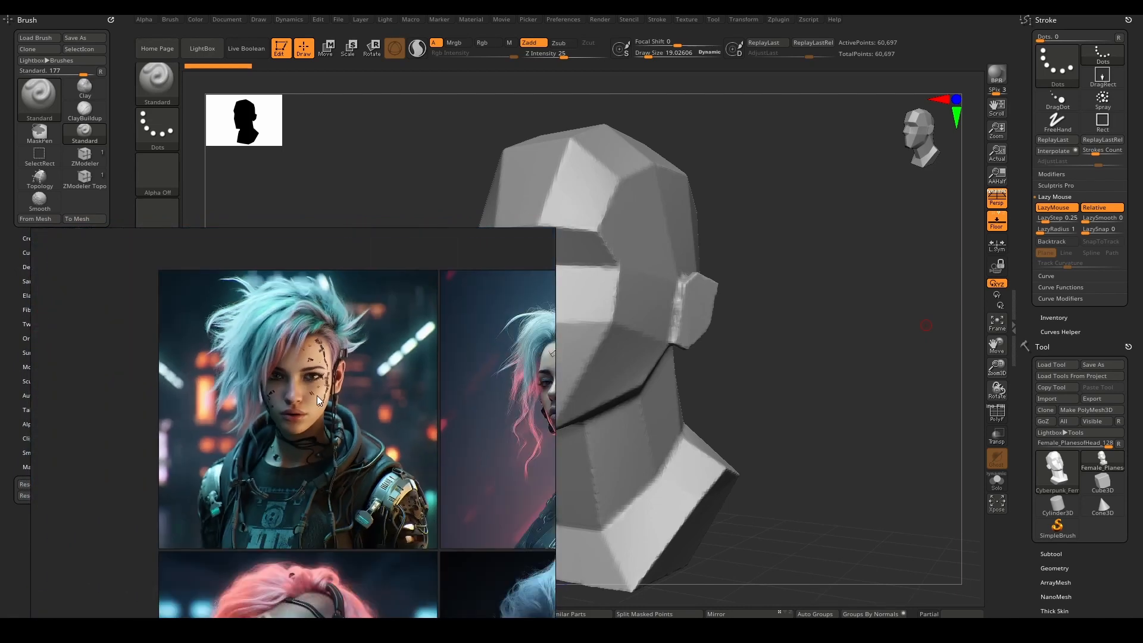
pyautogui.moveTo(244, 366); pyautogui.dragTo(163, 335, button='middle')
# Move the reference board to the other side of the head and shrink it to frame the first four portraits
pyautogui.moveTo(119, 330)
pyautogui.mouseDown()
pyautogui.moveTo(749, 192)
pyautogui.moveTo(695, 162)
pyautogui.moveTo(719, 130)
pyautogui.moveTo(610, 225)
pyautogui.moveTo(695, 249)
pyautogui.mouseUp()
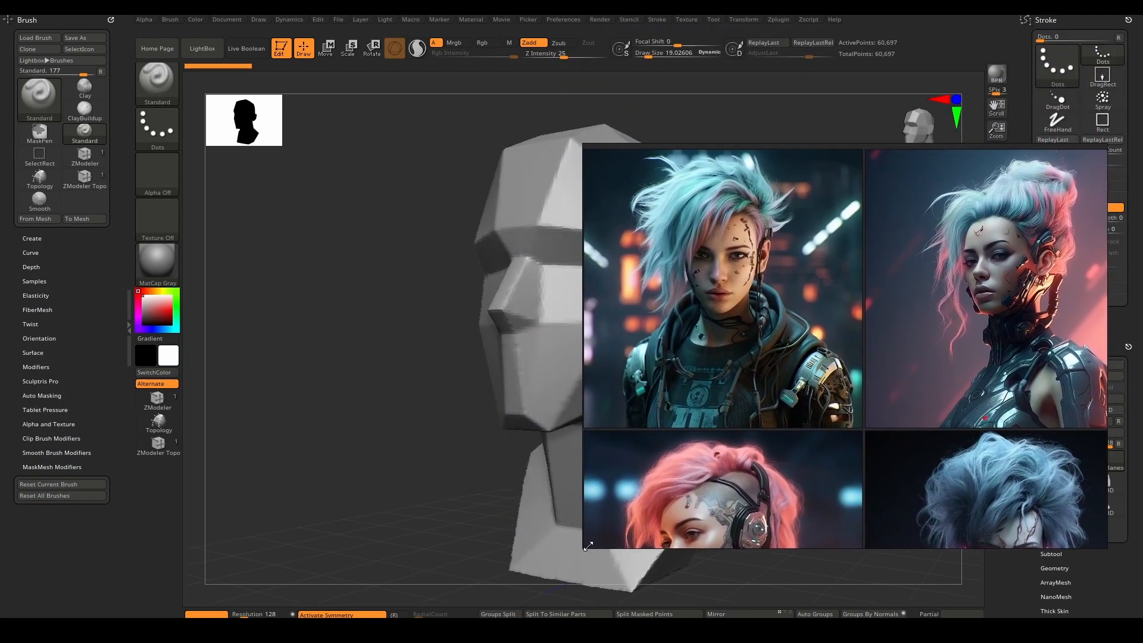
pyautogui.moveTo(588, 549); pyautogui.dragTo(792, 523)
pyautogui.scroll(-2, 953, 337)
pyautogui.scroll(2, 992, 330)
pyautogui.moveTo(992, 330); pyautogui.dragTo(972, 243, button='middle')
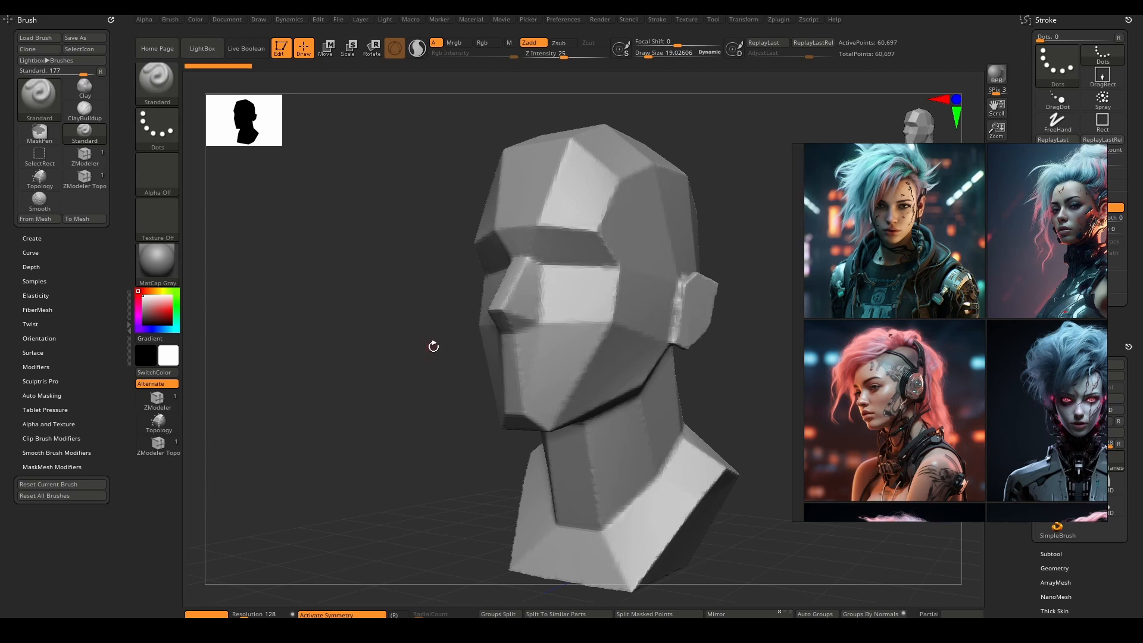
# Turn the head to a three-quarter view and enlarge the brush's draw size to about 243
pyautogui.moveTo(434, 346); pyautogui.dragTo(454, 354)
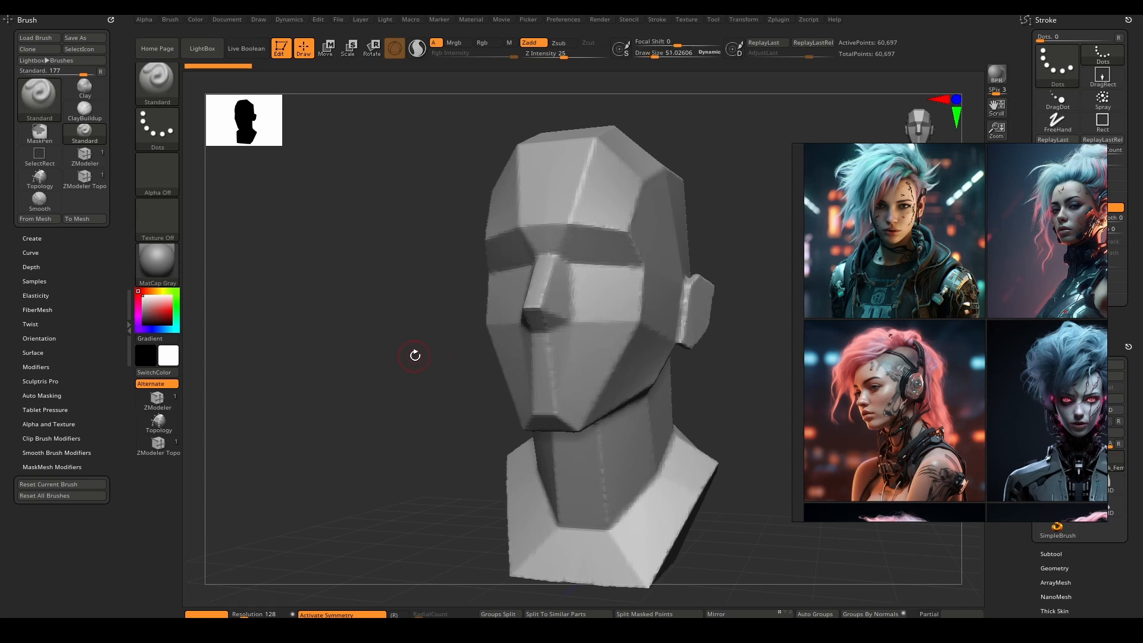
pyautogui.moveTo(518, 342)
pyautogui.mouseDown(button='right')
pyautogui.moveTo(524, 327)
pyautogui.moveTo(541, 381)
pyautogui.moveTo(555, 354)
pyautogui.mouseUp(button='right')
pyautogui.press('space')
pyautogui.moveTo(553, 354); pyautogui.dragTo(581, 355)
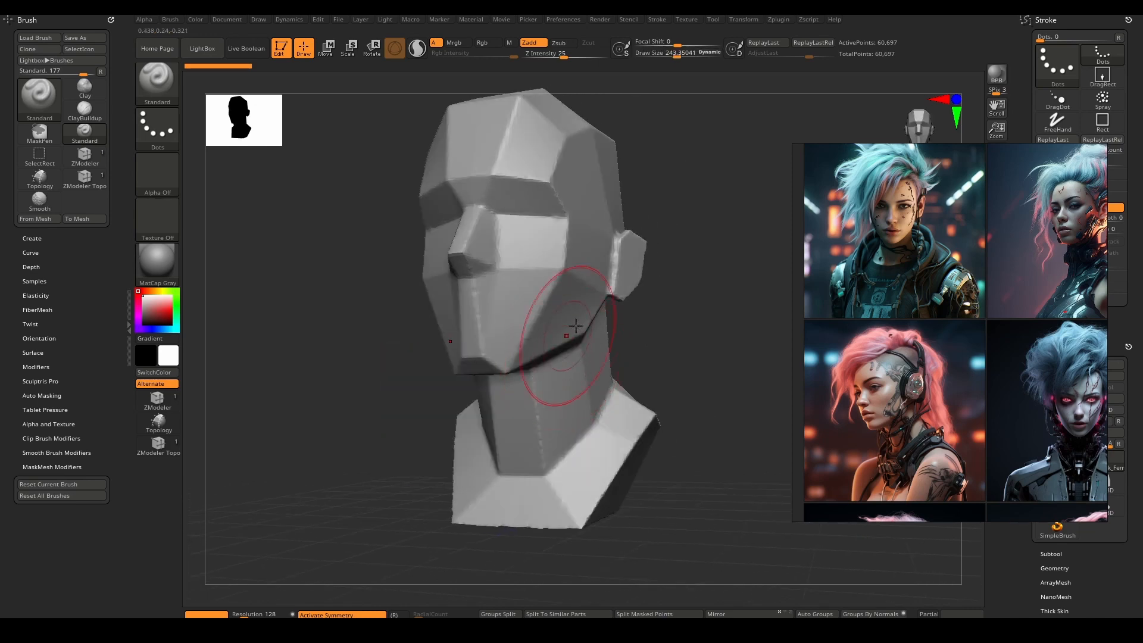
# Place the reference board over the brush palette and shrink it to a narrow strip framing two columns of portraits
pyautogui.moveTo(921, 254); pyautogui.dragTo(134, 371)
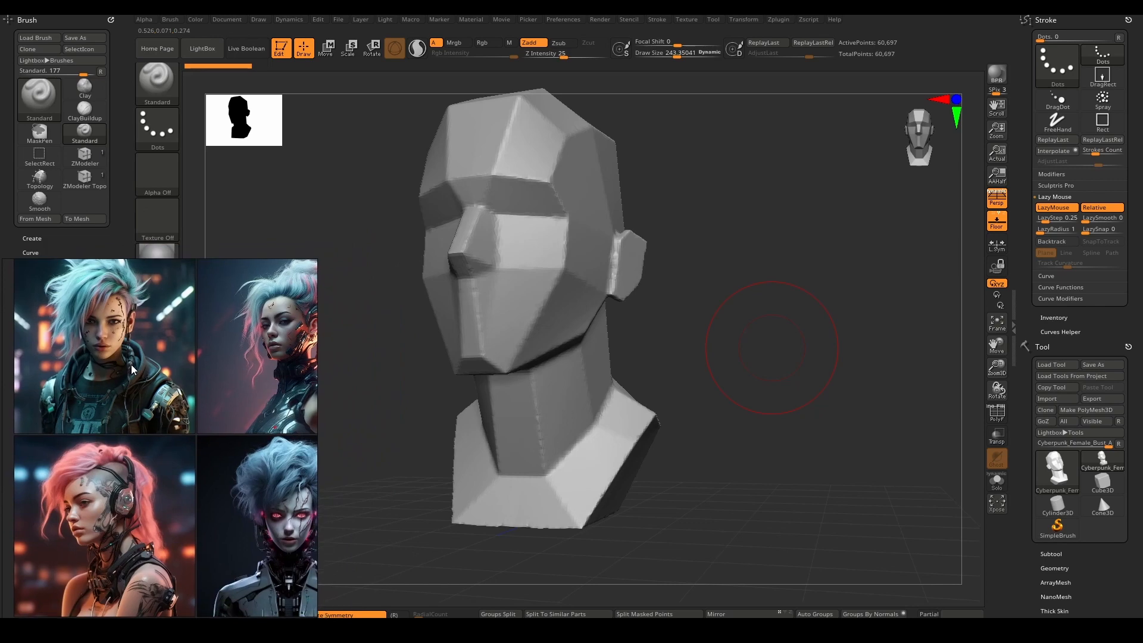
pyautogui.moveTo(322, 262); pyautogui.dragTo(178, 210)
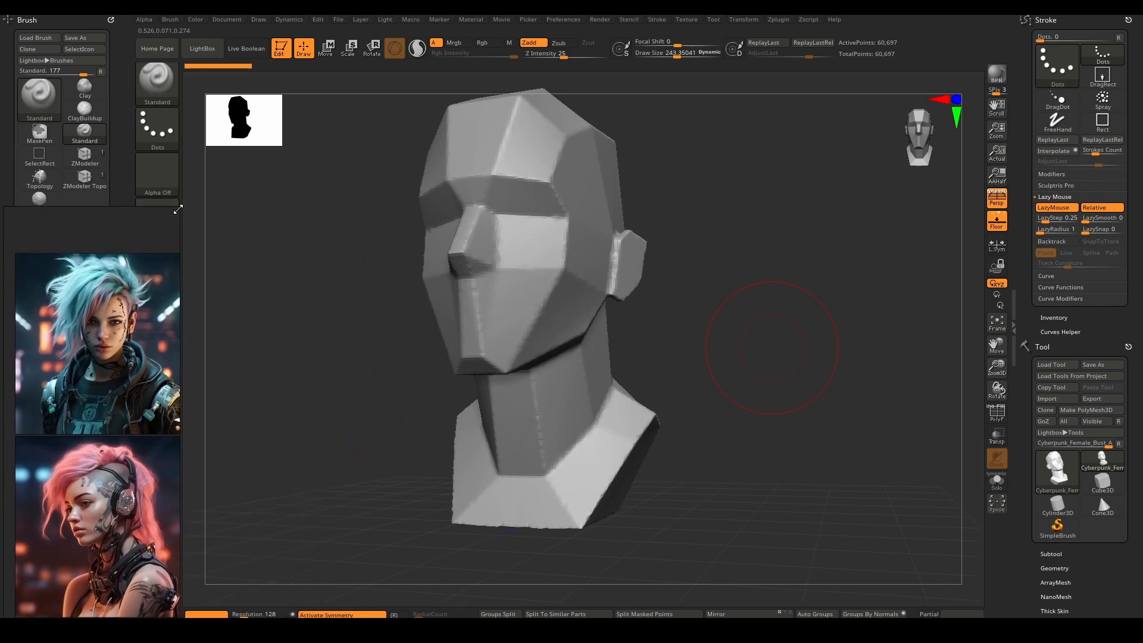
pyautogui.scroll(-4, 107, 377)
pyautogui.moveTo(107, 377); pyautogui.dragTo(46, 292, button='middle')
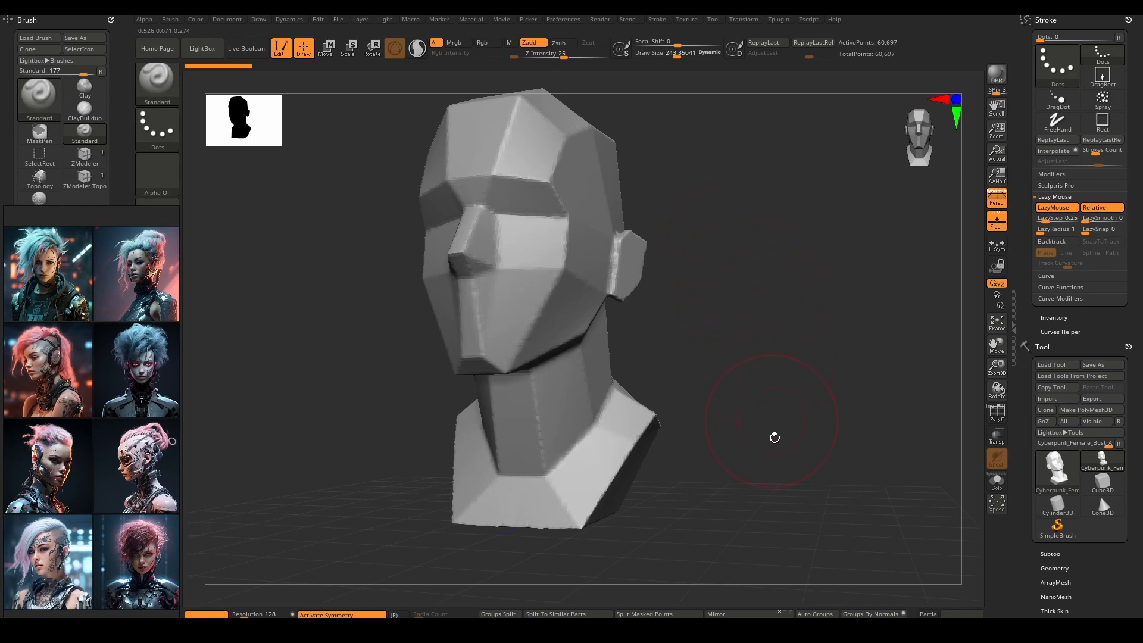
# Open the ZRemesher settings for the head's geometry
pyautogui.moveTo(1031, 591); pyautogui.dragTo(1031, 544)
pyautogui.click(1057, 508)
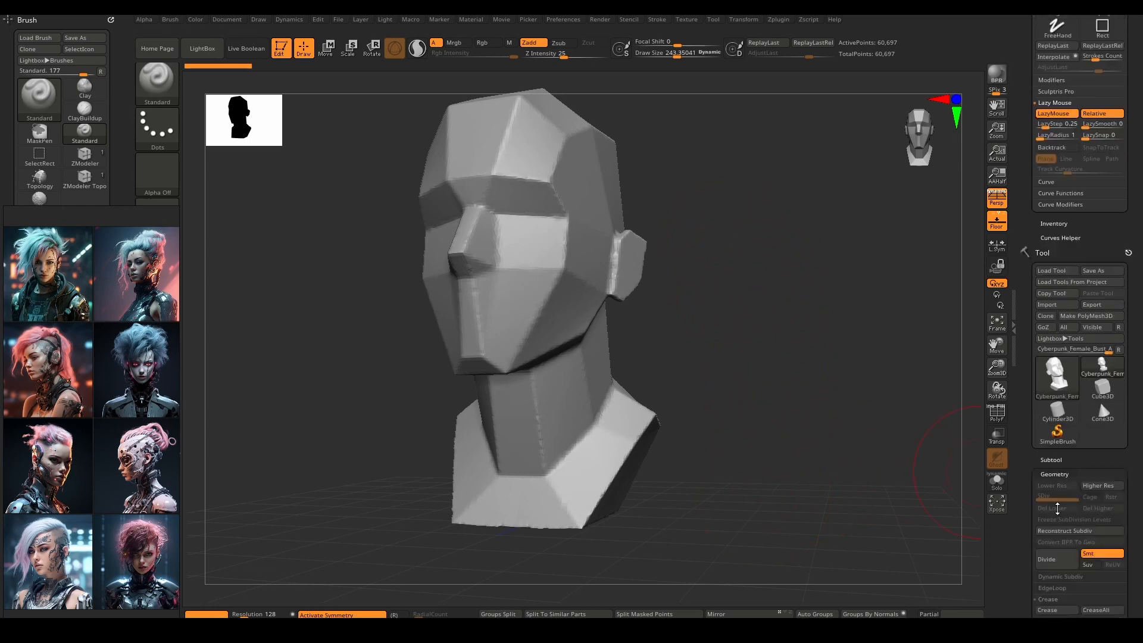
pyautogui.scroll(-5, 1029, 524)
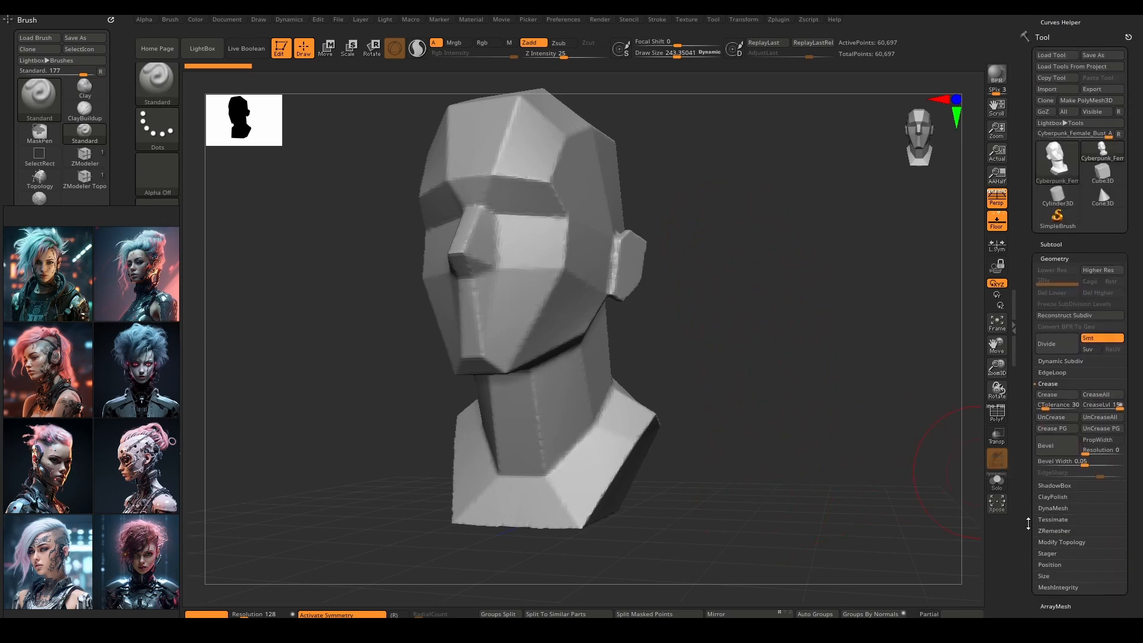
pyautogui.click(1052, 531)
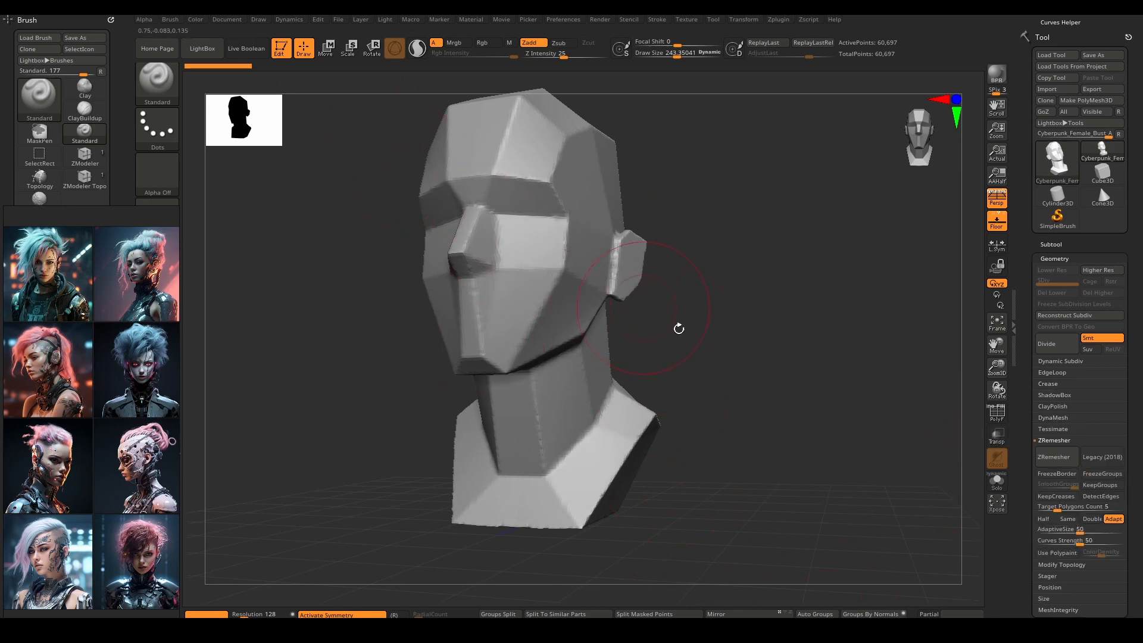
# Browse the LightBox projects for the Head planes folder and locate the base head HeadPlanes_Female_128.ZPR without loading it
pyautogui.keyDown('shift'); pyautogui.moveTo(707, 329); pyautogui.dragTo(716, 340); pyautogui.keyUp('shift')
pyautogui.click(201, 49)
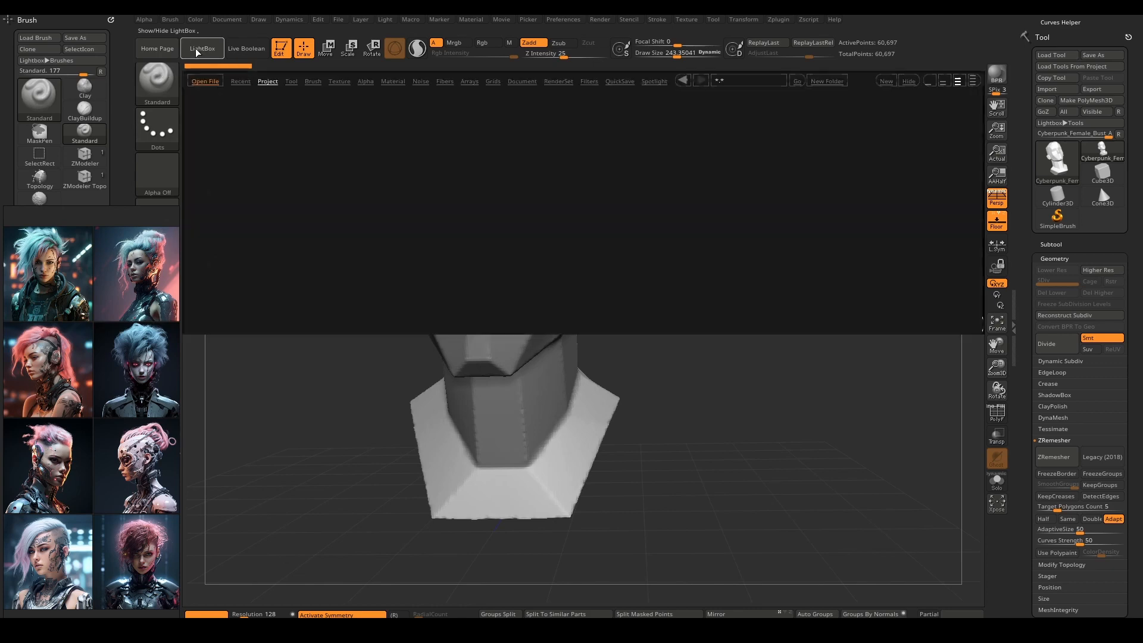
pyautogui.click(220, 120)
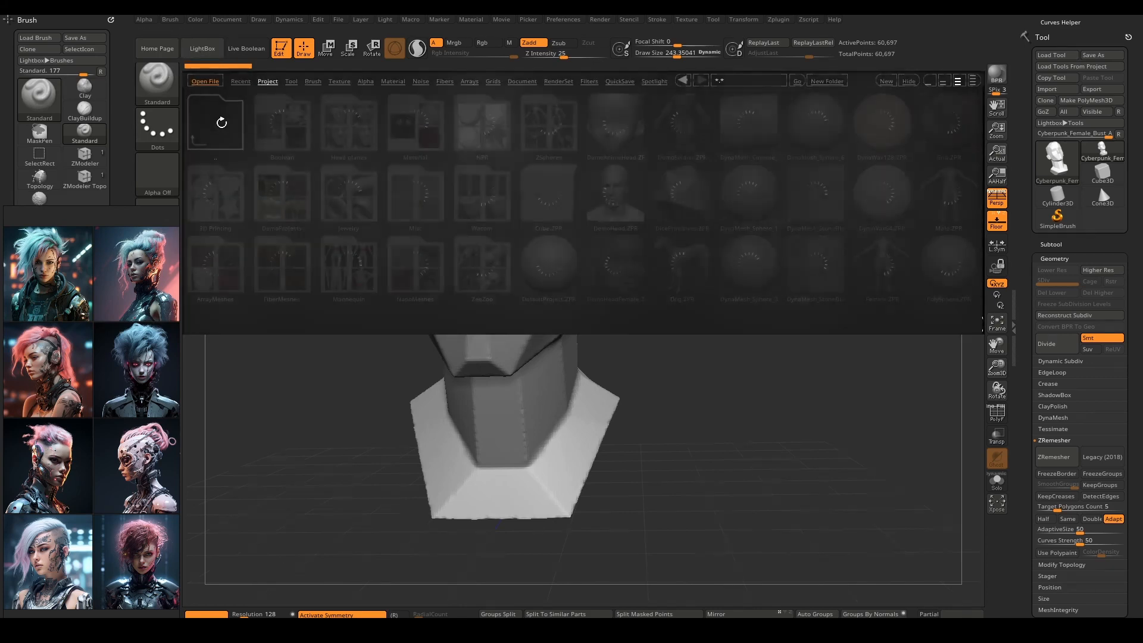
pyautogui.click(559, 196)
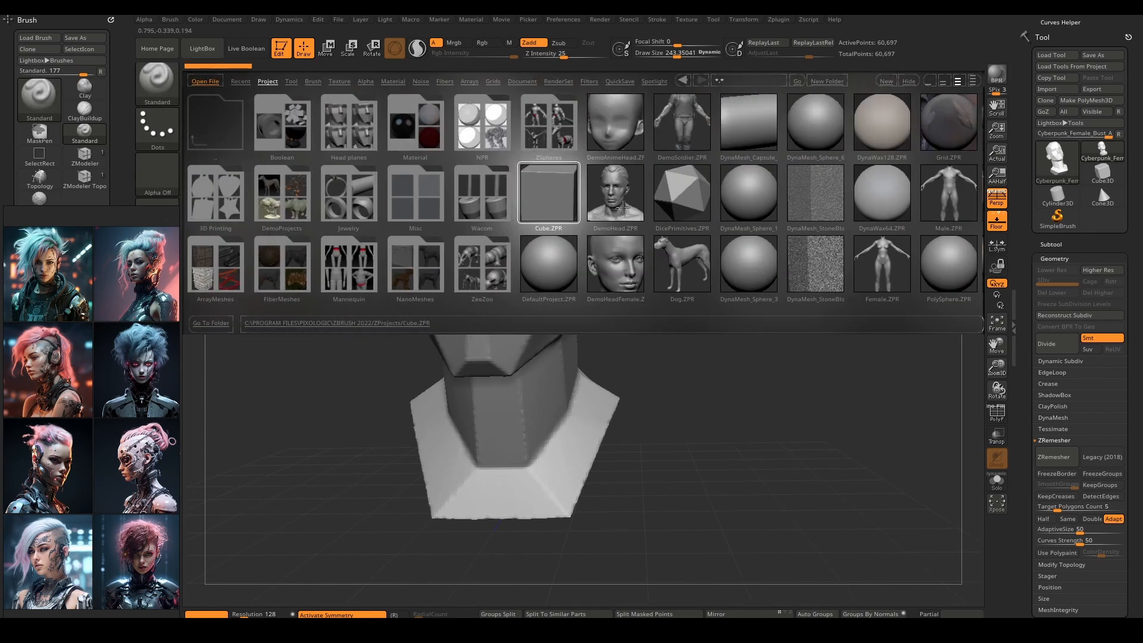
pyautogui.click(305, 81)
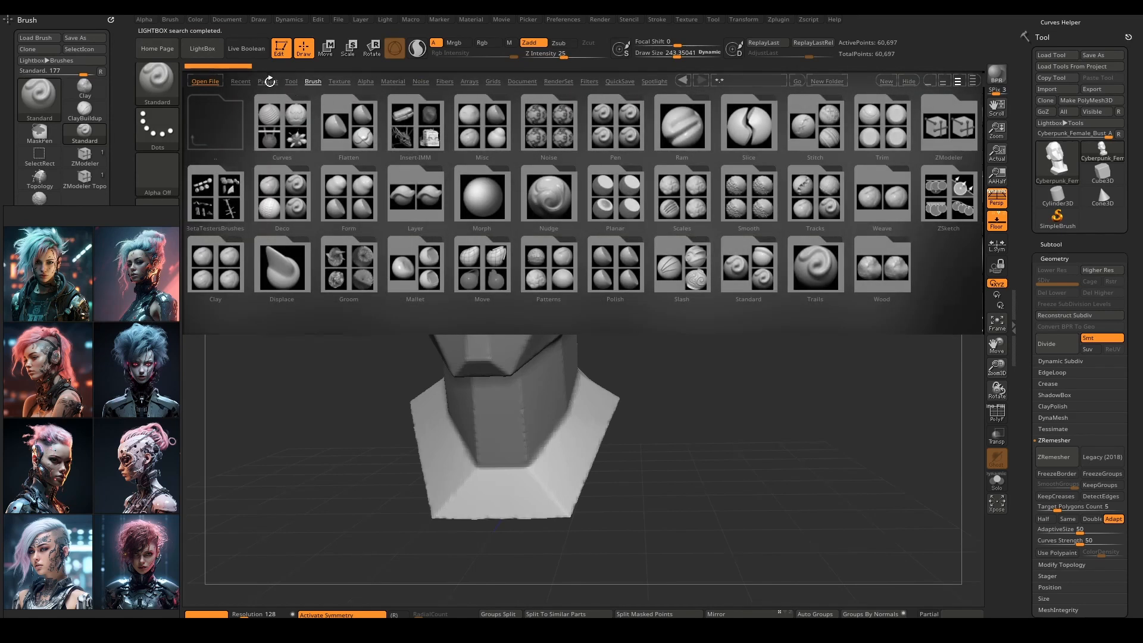
pyautogui.click(268, 81)
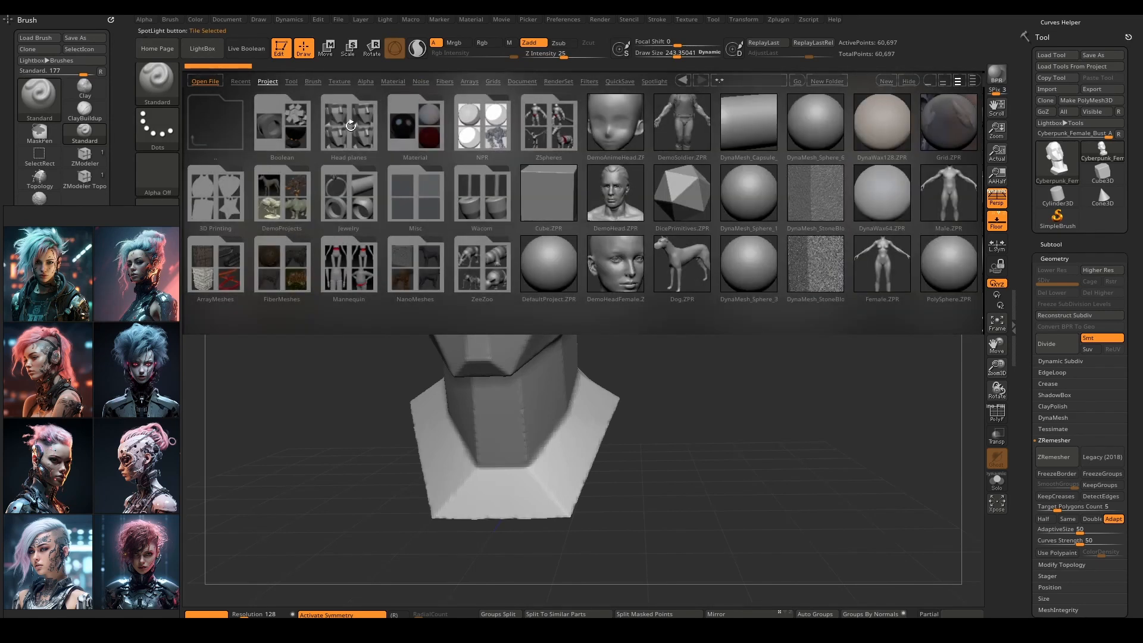
pyautogui.doubleClick(351, 128)
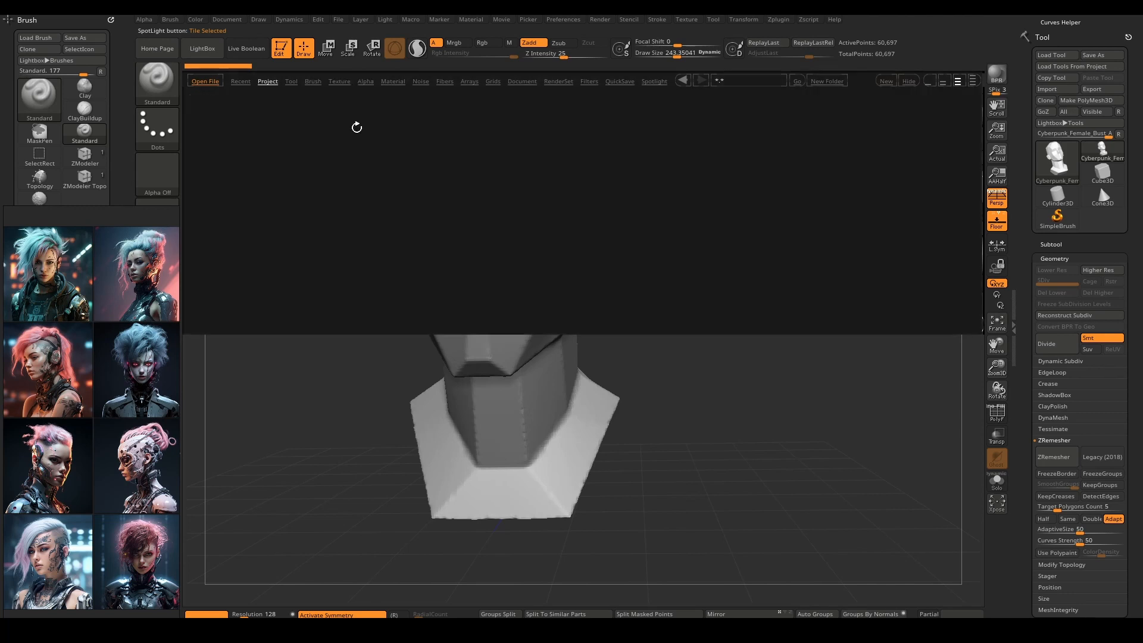
pyautogui.click(220, 204)
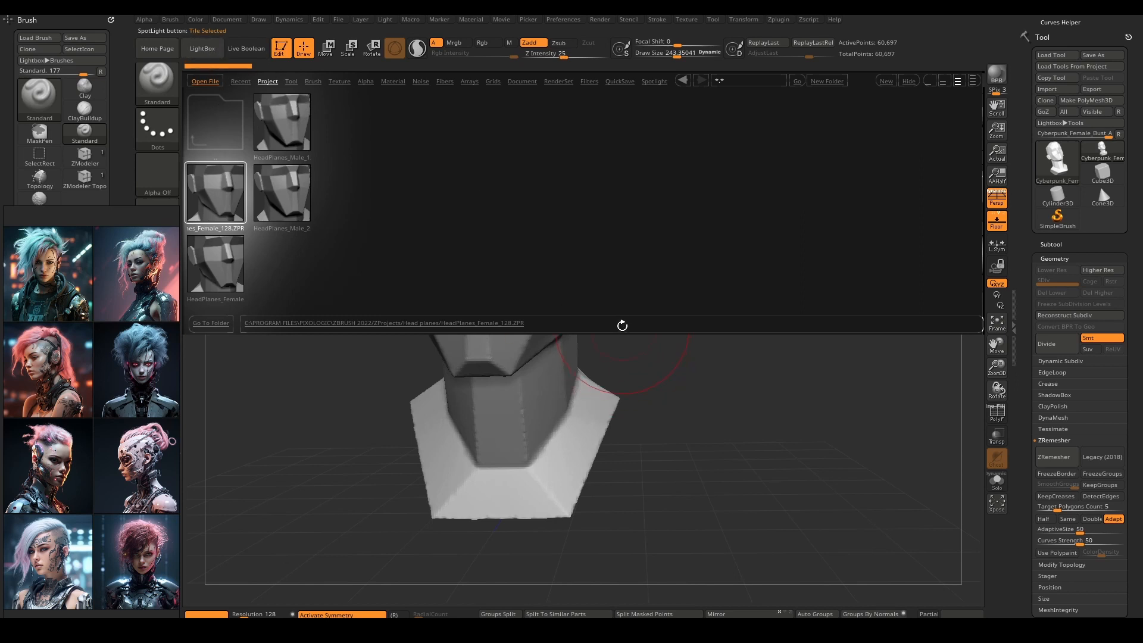
pyautogui.moveTo(621, 327)
pyautogui.mouseDown()
pyautogui.moveTo(623, 313)
pyautogui.moveTo(633, 395)
pyautogui.moveTo(639, 331)
pyautogui.moveTo(809, 378)
pyautogui.mouseUp()
pyautogui.click(202, 48)
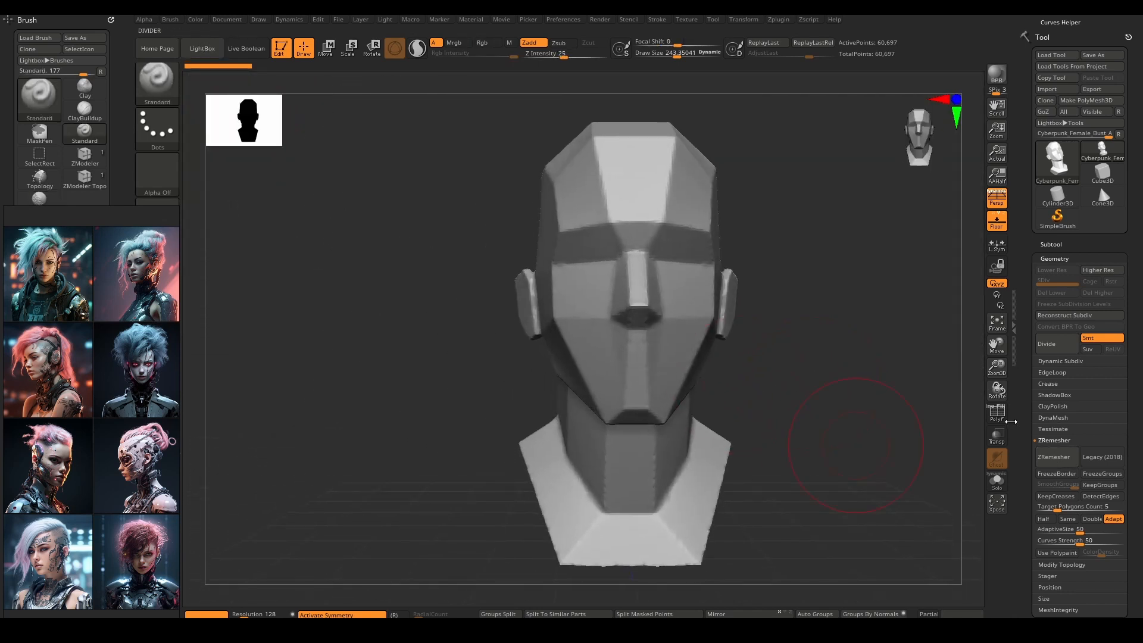
# Display the polygon wireframe on the head in front view and set the brush's draw size to about 99
pyautogui.hotkey('shift', 'f')
pyautogui.moveTo(673, 372)
pyautogui.mouseDown(button='right')
pyautogui.moveTo(702, 378)
pyautogui.moveTo(634, 379)
pyautogui.moveTo(667, 381)
pyautogui.mouseUp(button='right')
pyautogui.moveTo(795, 419)
pyautogui.keyDown('alt'); pyautogui.mouseDown()
pyautogui.moveTo(778, 419)
pyautogui.moveTo(762, 382)
pyautogui.mouseUp(); pyautogui.keyUp('alt')
pyautogui.press('space')
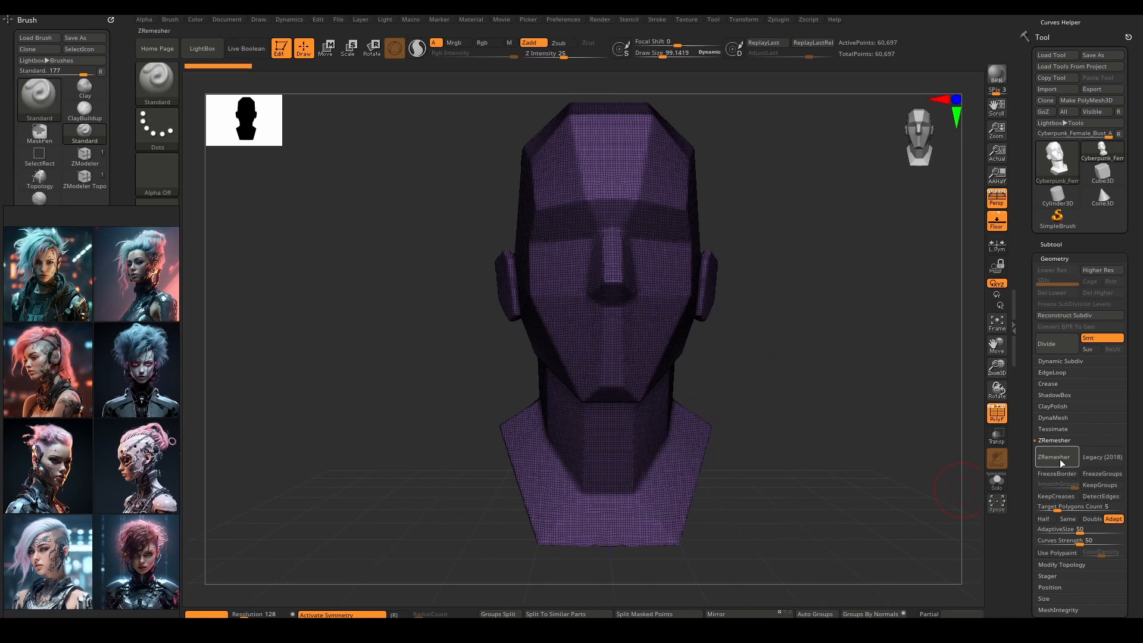
# Set ZRemesher to Half and remesh the head three times in succession to lower its polygon density
pyautogui.click(1055, 521)
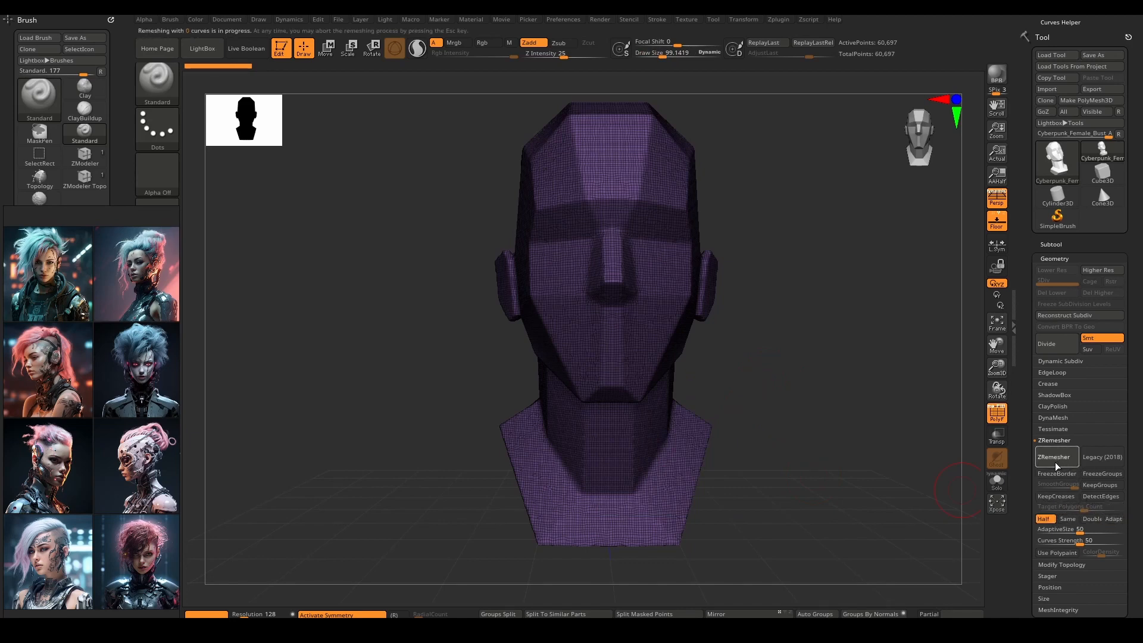
pyautogui.click(1056, 465)
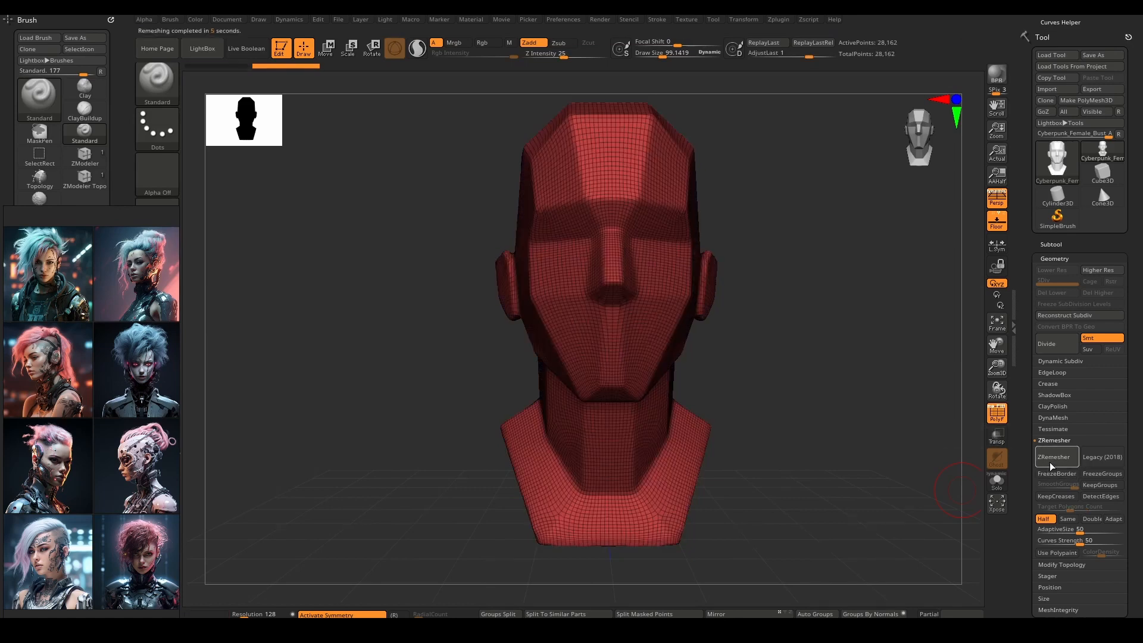
pyautogui.click(1049, 467)
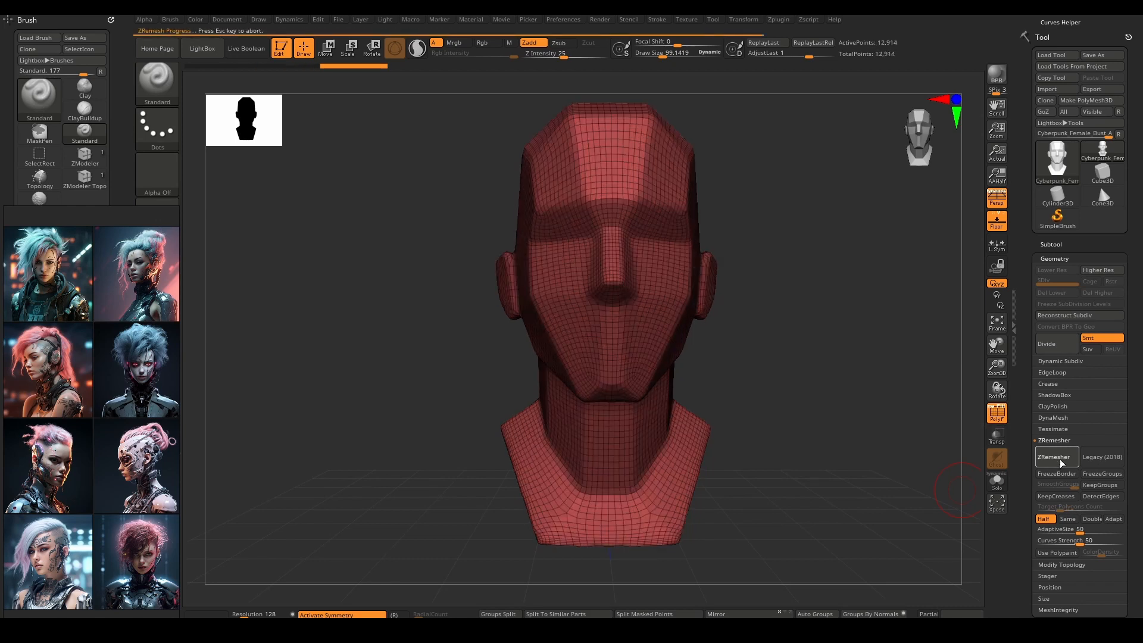
# Smooth the hard plane edges on the chin, jaw, brow, nose and cranium with the Smooth brush
pyautogui.moveTo(736, 454)
pyautogui.mouseDown()
pyautogui.moveTo(688, 408)
pyautogui.moveTo(658, 400)
pyautogui.mouseUp()
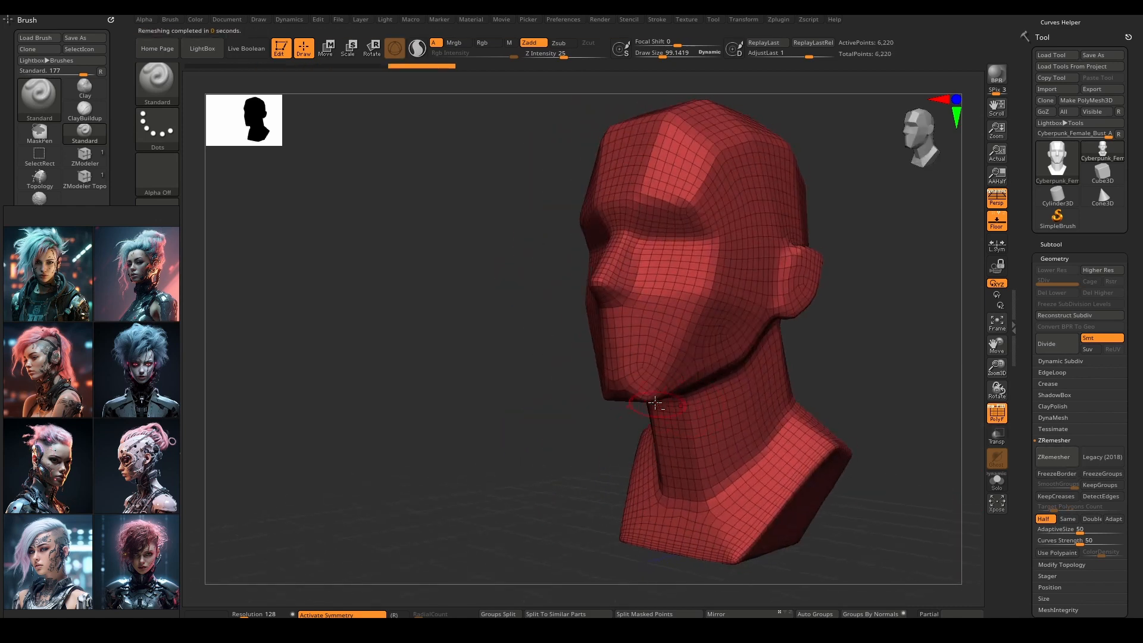
pyautogui.press('shift')
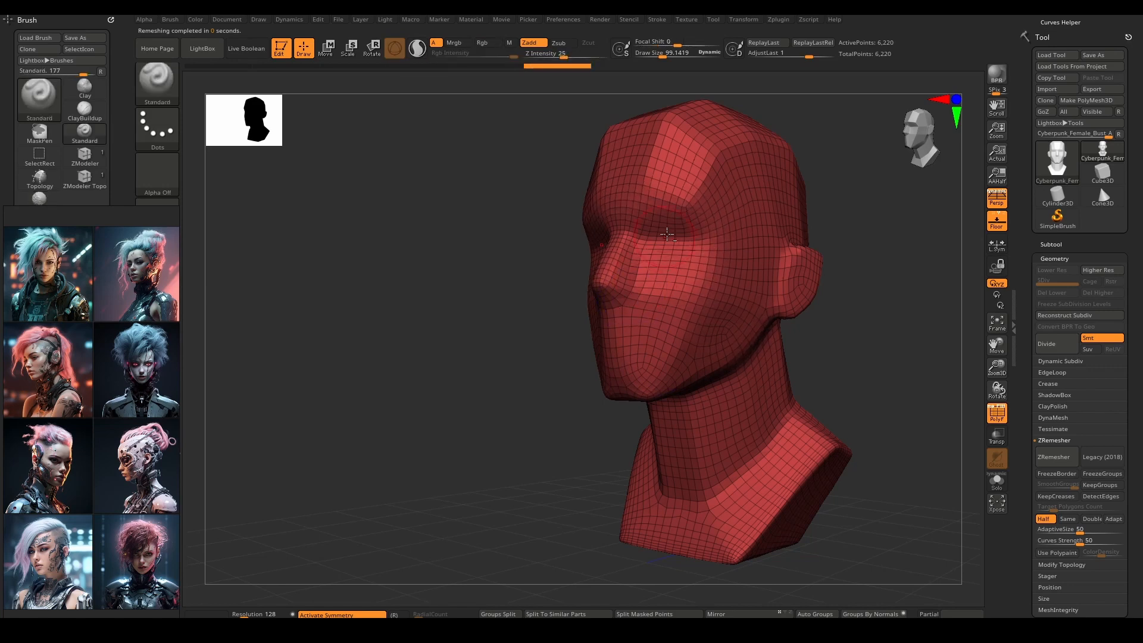
pyautogui.keyDown('alt'); pyautogui.moveTo(667, 232); pyautogui.dragTo(604, 338, button='right'); pyautogui.keyUp('alt')
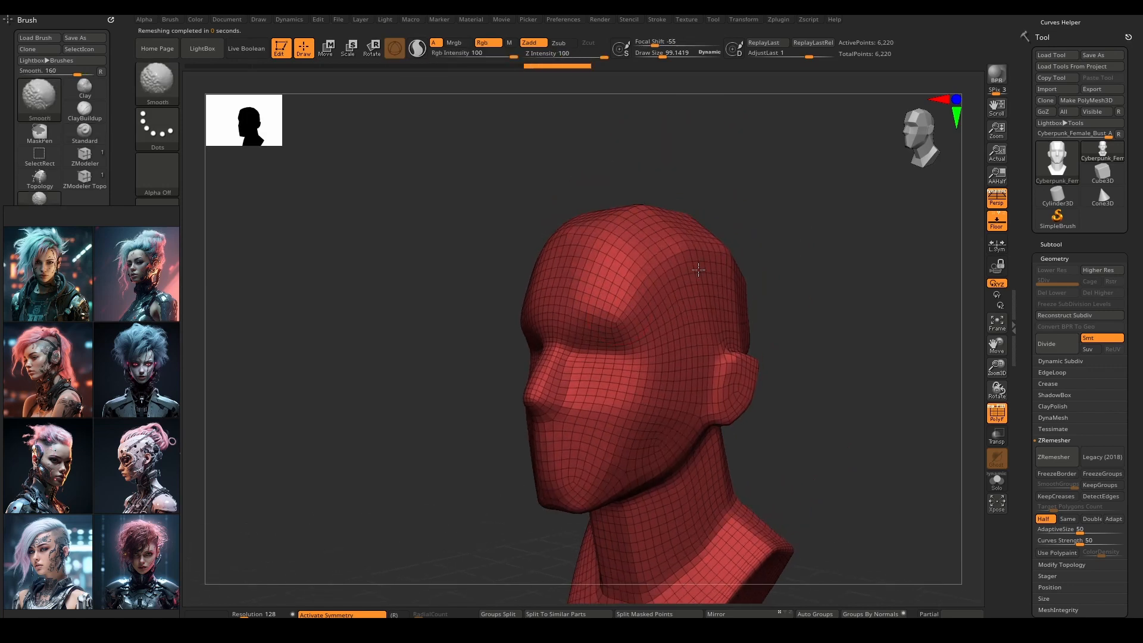
pyautogui.moveTo(725, 230); pyautogui.dragTo(700, 266, button='right')
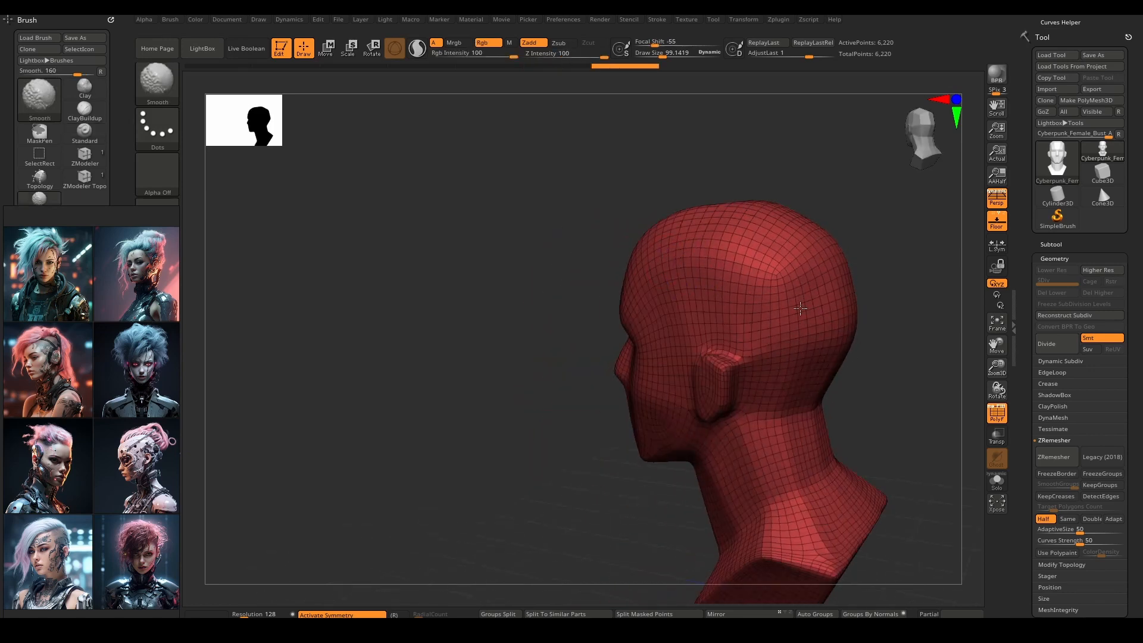
# Smooth the back of the head, the neck and the shoulder base, checking the head's overall shape from the front
pyautogui.keyDown('shift'); pyautogui.moveTo(826, 381); pyautogui.dragTo(829, 398); pyautogui.keyUp('shift')
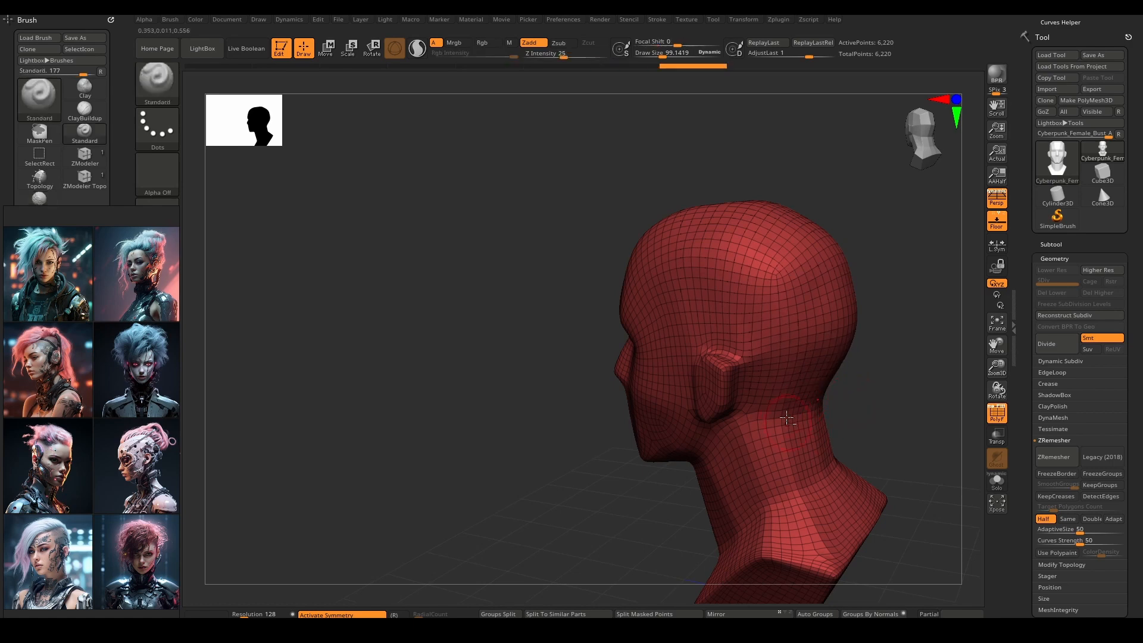
pyautogui.moveTo(786, 419); pyautogui.dragTo(716, 360, button='right')
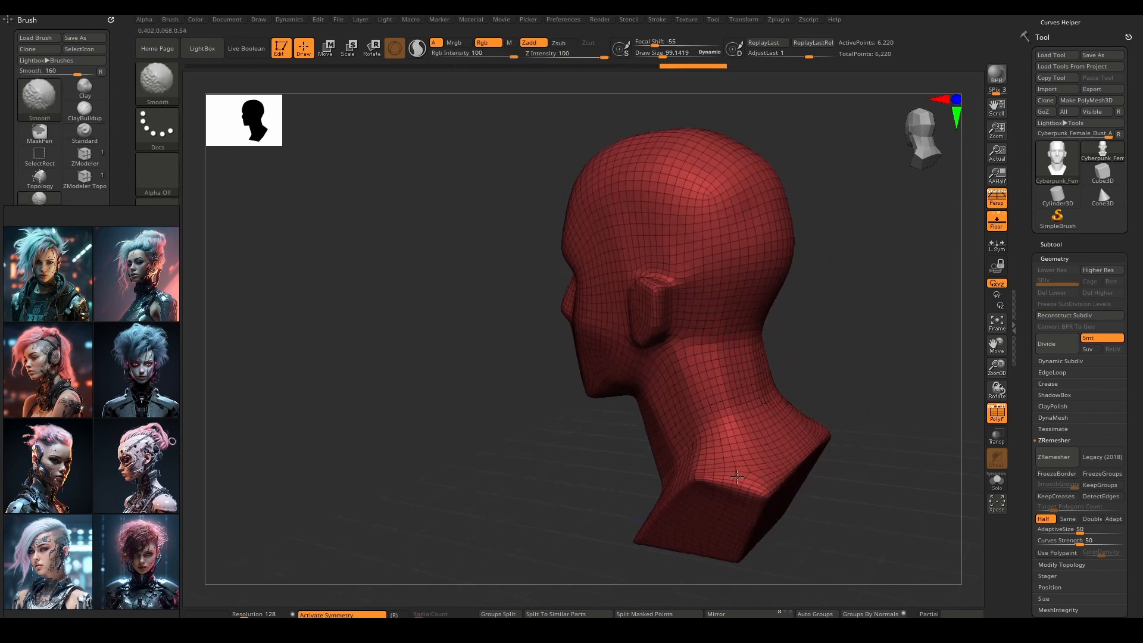
pyautogui.moveTo(698, 419)
pyautogui.keyDown('shift'); pyautogui.mouseDown(button='right')
pyautogui.moveTo(762, 387)
pyautogui.moveTo(750, 345)
pyautogui.mouseUp(button='right'); pyautogui.keyUp('shift')
pyautogui.moveTo(688, 498)
pyautogui.keyDown('alt'); pyautogui.mouseDown(button='right')
pyautogui.moveTo(635, 416)
pyautogui.moveTo(613, 438)
pyautogui.moveTo(659, 385)
pyautogui.moveTo(654, 404)
pyautogui.mouseUp(button='right'); pyautogui.keyUp('alt')
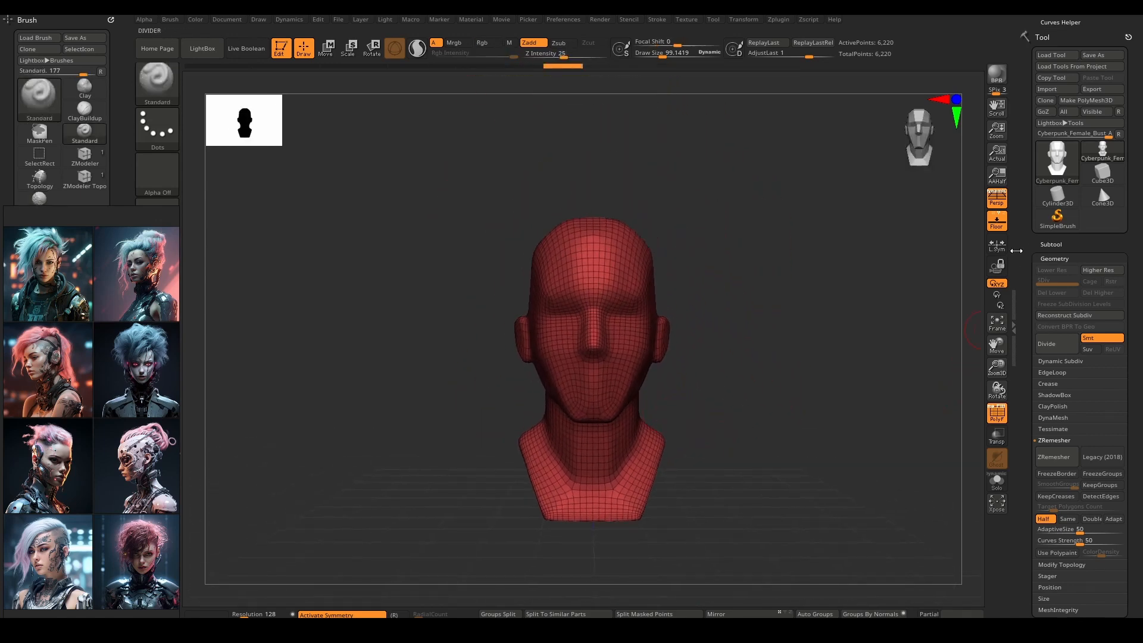
pyautogui.click(1051, 244)
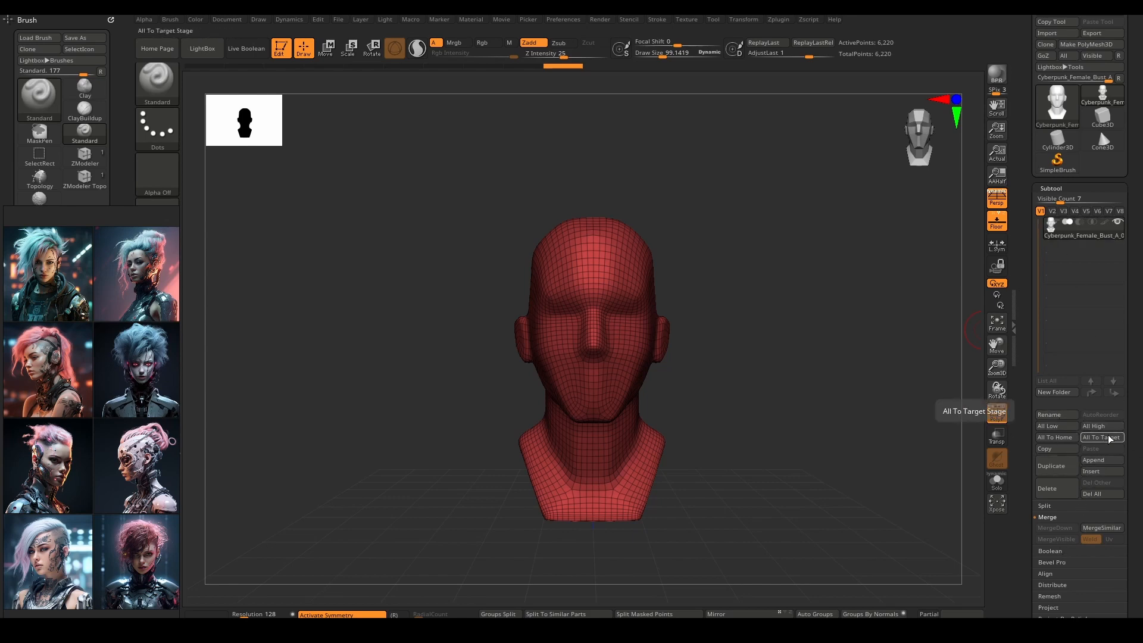
pyautogui.click(1094, 460)
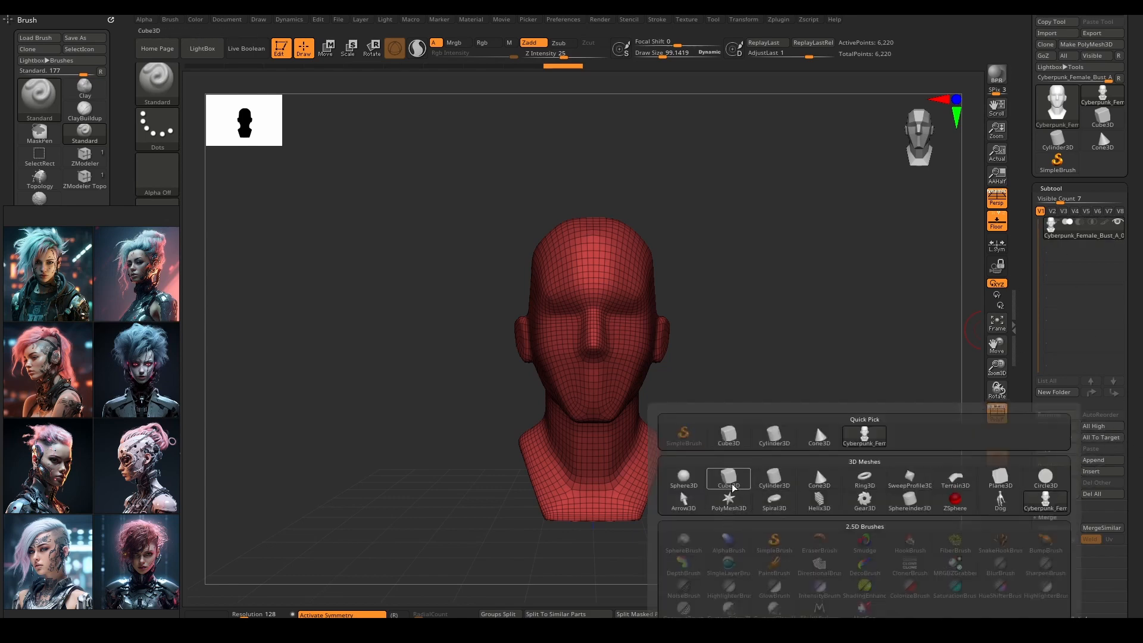
pyautogui.moveTo(694, 488)
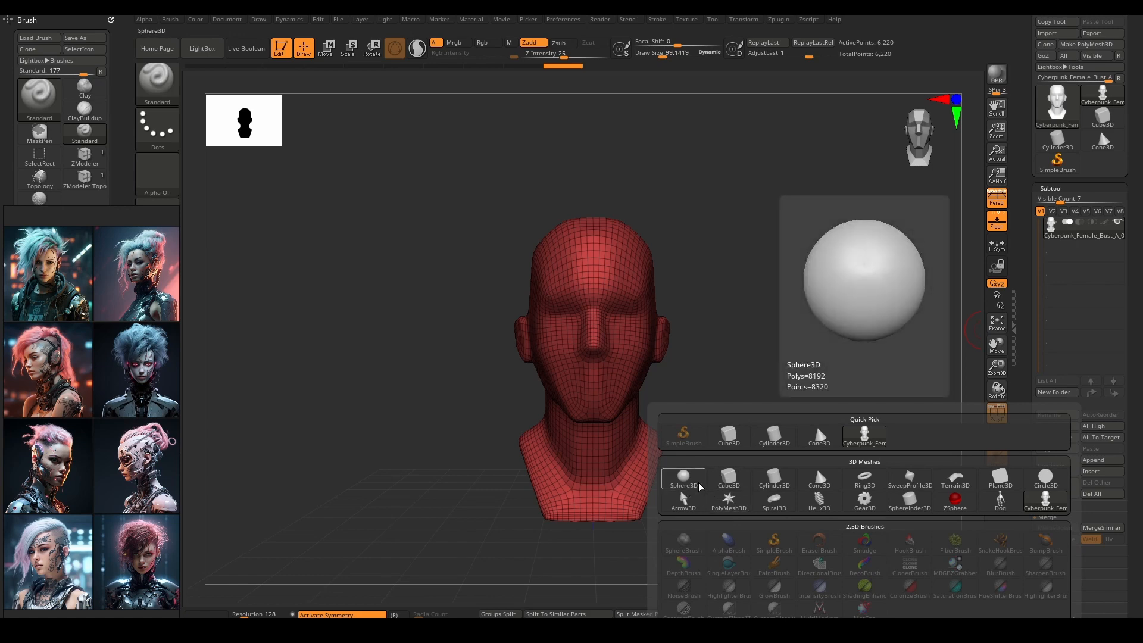
pyautogui.click(698, 480)
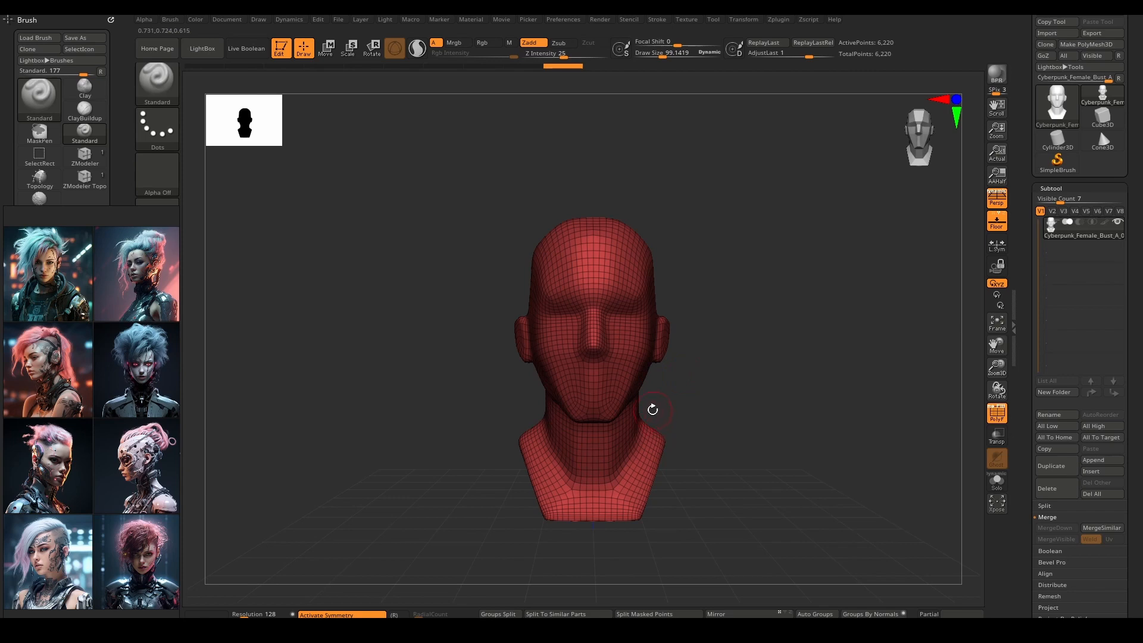
# Apply the Project Primitive deformer to the head from the transform gizmo's options
pyautogui.press('w')
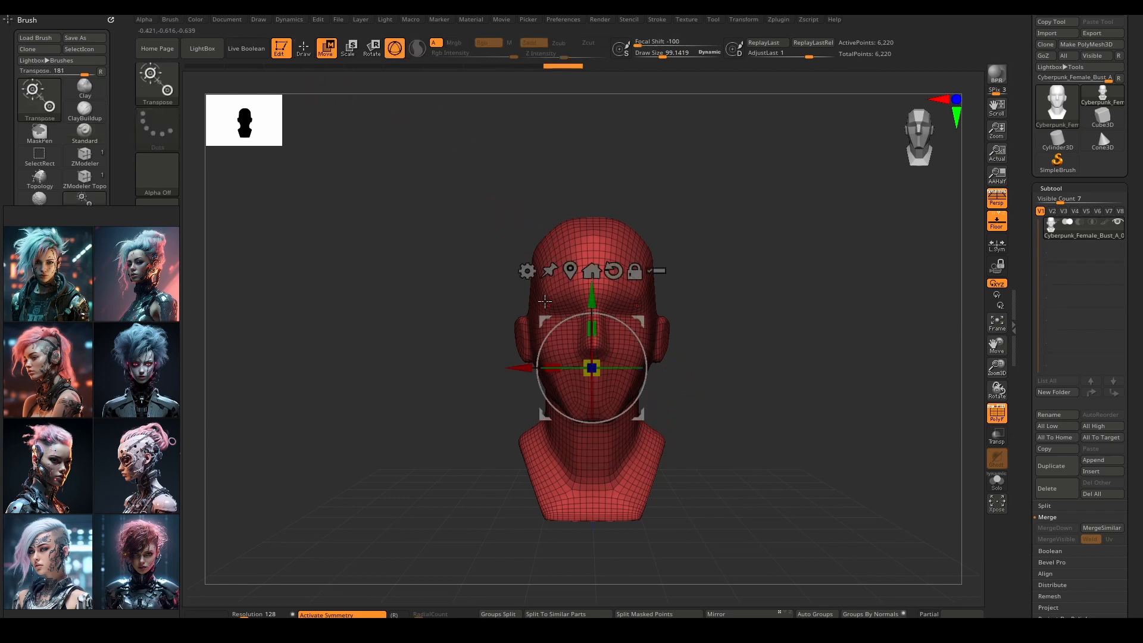
pyautogui.click(528, 272)
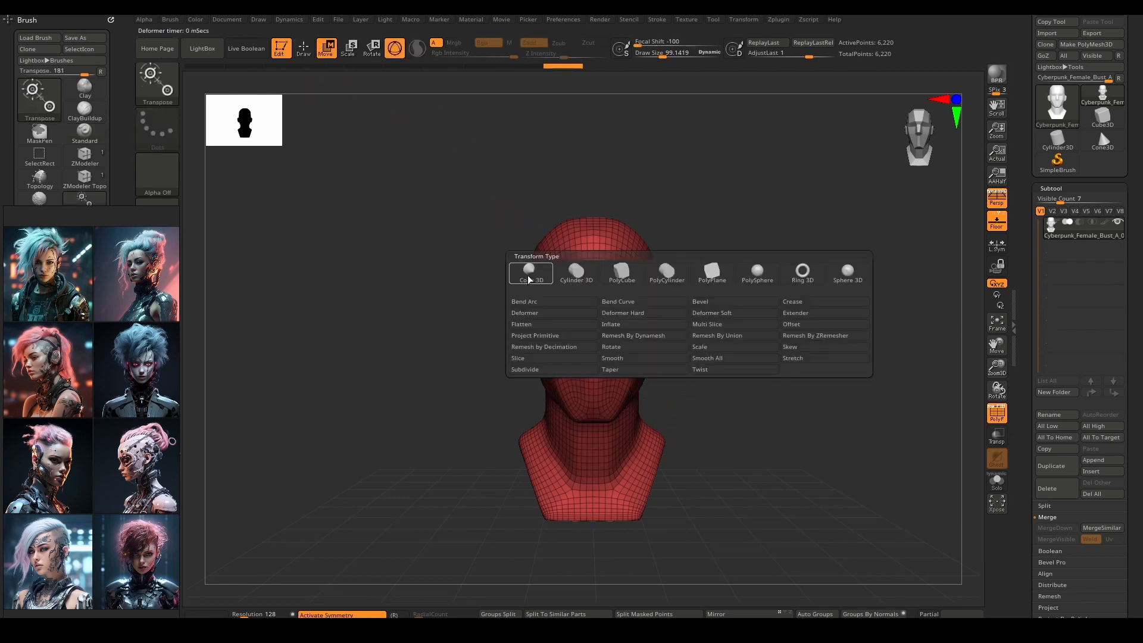
pyautogui.click(554, 335)
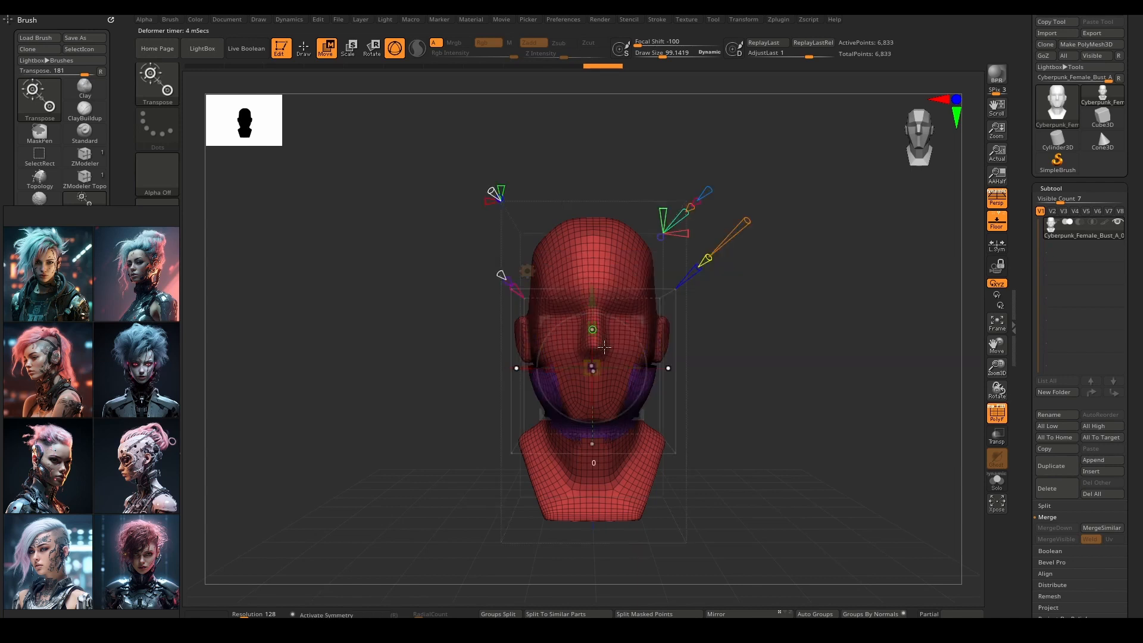
# Move the projected primitive down to the shoulder base and enlarge it to broaden the bust
pyautogui.moveTo(594, 301); pyautogui.dragTo(615, 429)
pyautogui.moveTo(729, 420); pyautogui.dragTo(571, 336)
pyautogui.moveTo(524, 403); pyautogui.dragTo(614, 390)
pyautogui.moveTo(646, 381); pyautogui.dragTo(602, 377)
pyautogui.moveTo(509, 390); pyautogui.dragTo(584, 367, button='right')
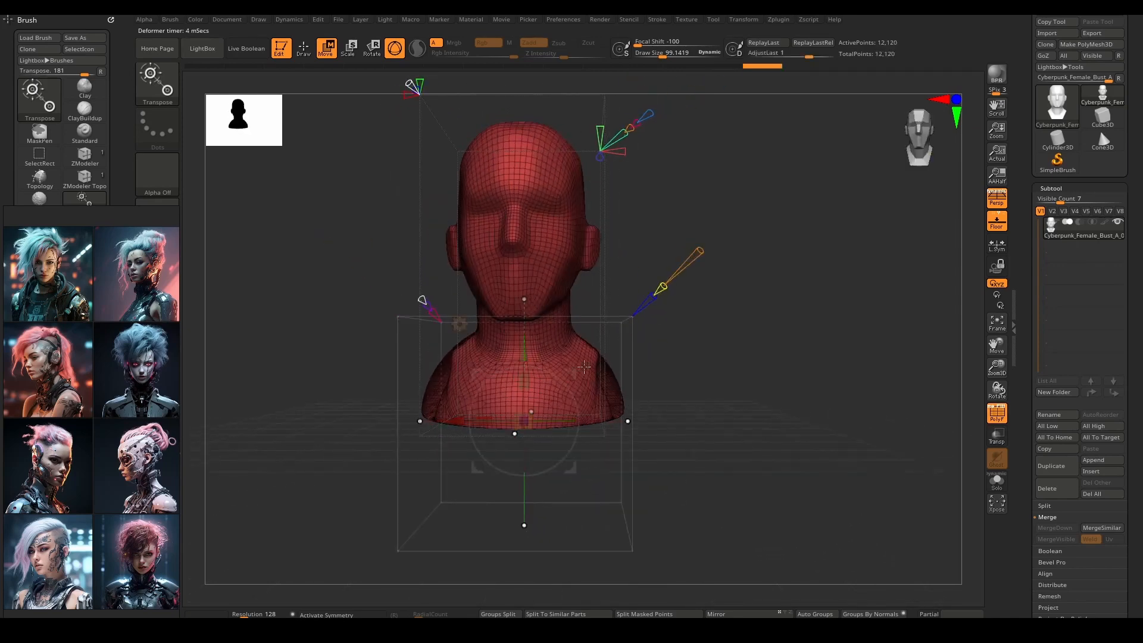
# Try squaring the projected primitive into a box at the bust base by raising its Modifier
pyautogui.moveTo(523, 344); pyautogui.dragTo(524, 351)
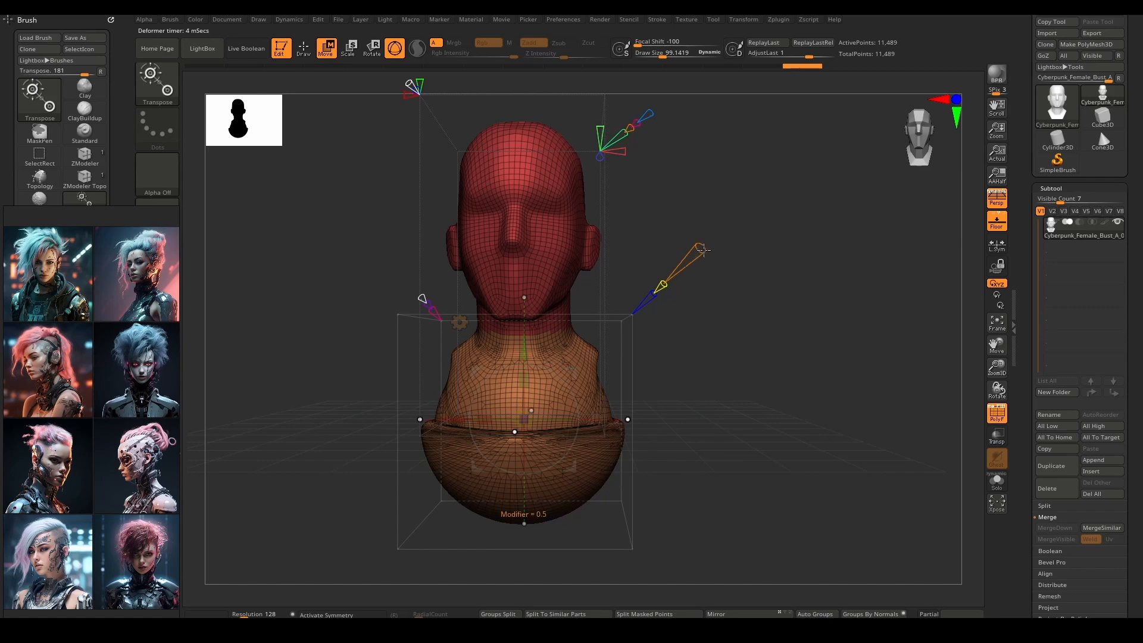
pyautogui.moveTo(703, 250)
pyautogui.mouseDown()
pyautogui.moveTo(690, 256)
pyautogui.moveTo(718, 238)
pyautogui.mouseUp()
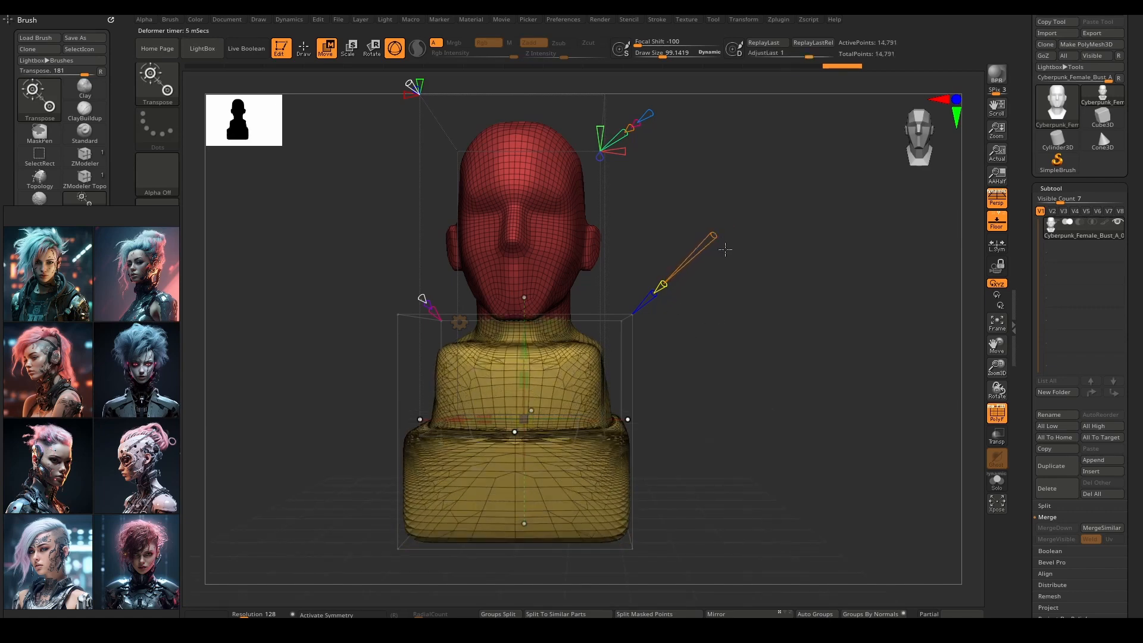
pyautogui.moveTo(677, 385); pyautogui.dragTo(677, 329)
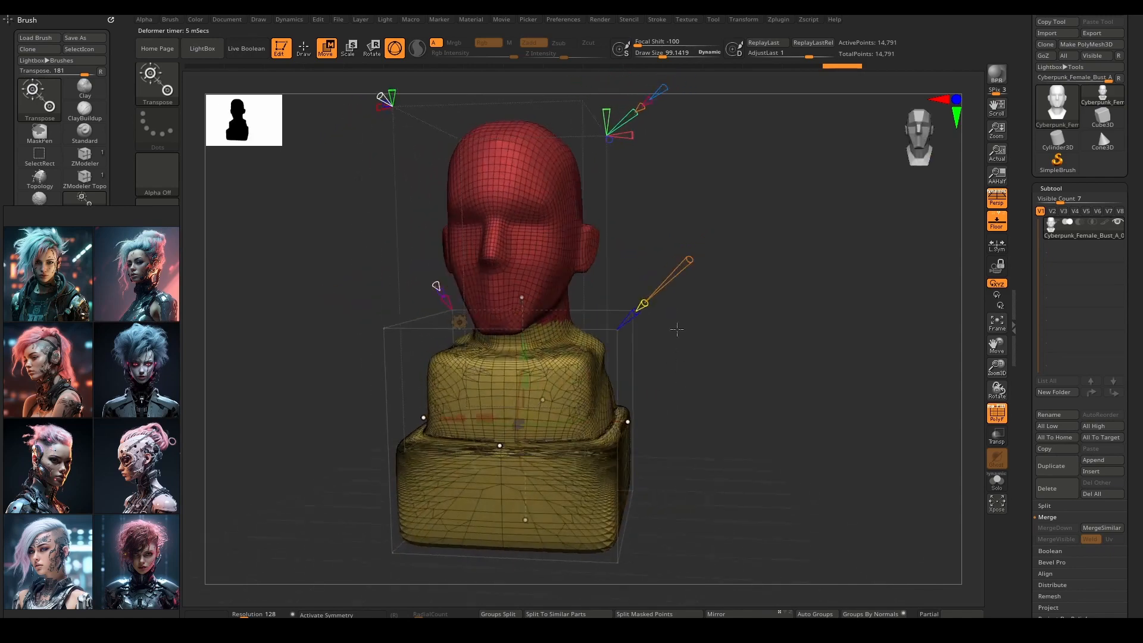
pyautogui.click(645, 304)
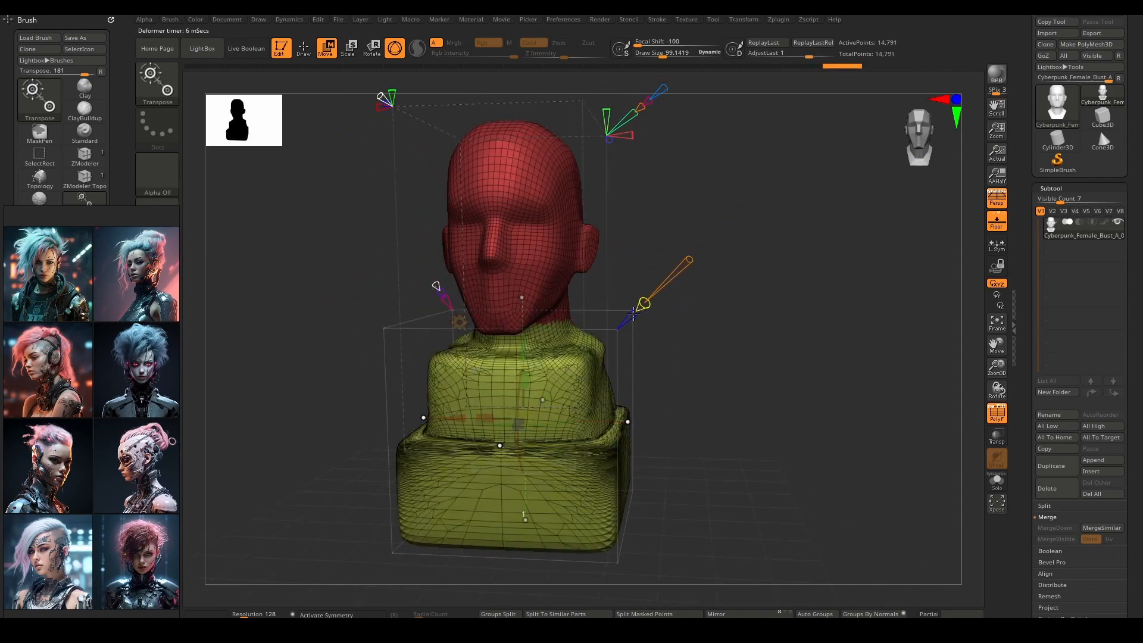
pyautogui.moveTo(658, 359); pyautogui.dragTo(622, 327)
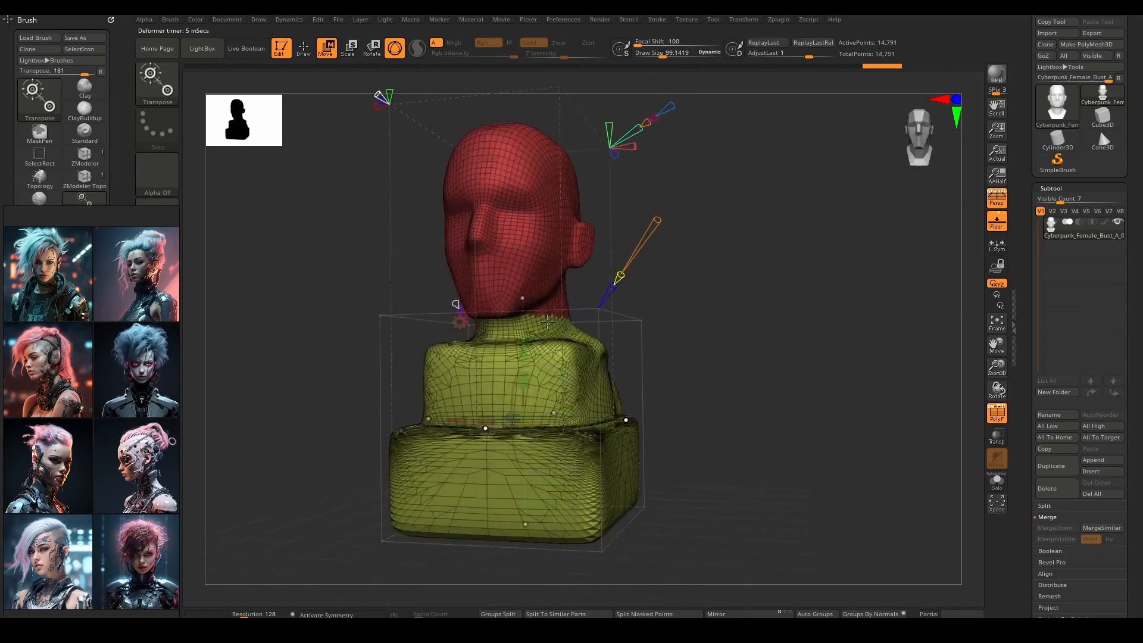
# Undo the last primitive adjustment, then narrow and reposition the primitive beneath the neck
pyautogui.moveTo(529, 352)
pyautogui.mouseDown()
pyautogui.moveTo(534, 337)
pyautogui.moveTo(536, 353)
pyautogui.mouseUp()
pyautogui.moveTo(535, 355); pyautogui.dragTo(649, 368, button='right')
pyautogui.hotkey('ctrl', 'z')
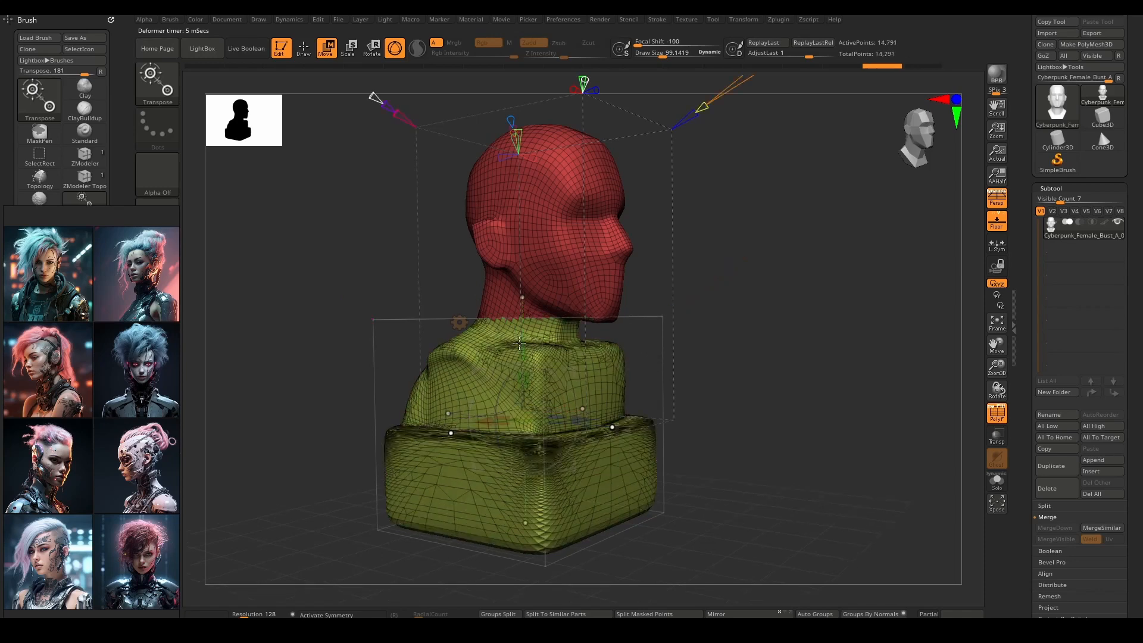
pyautogui.moveTo(528, 412); pyautogui.dragTo(513, 427)
pyautogui.moveTo(774, 341); pyautogui.dragTo(714, 342, button='right')
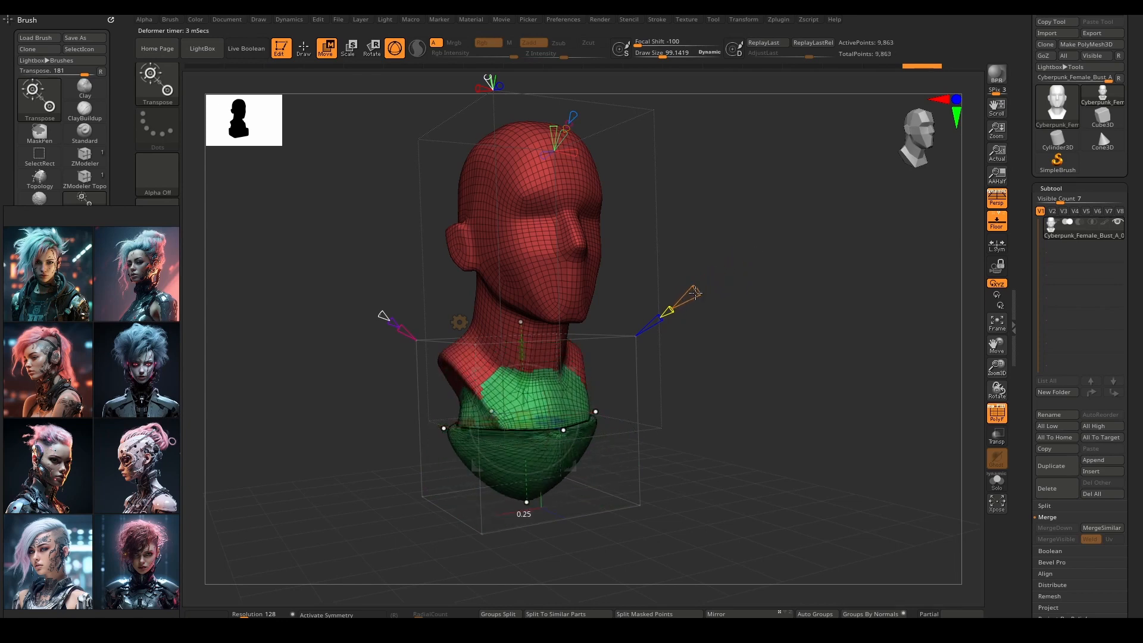
# Adjust the primitive's modifier and projection settings until it forms a full, evenly meshed sphere below the neck
pyautogui.moveTo(705, 287); pyautogui.dragTo(710, 292)
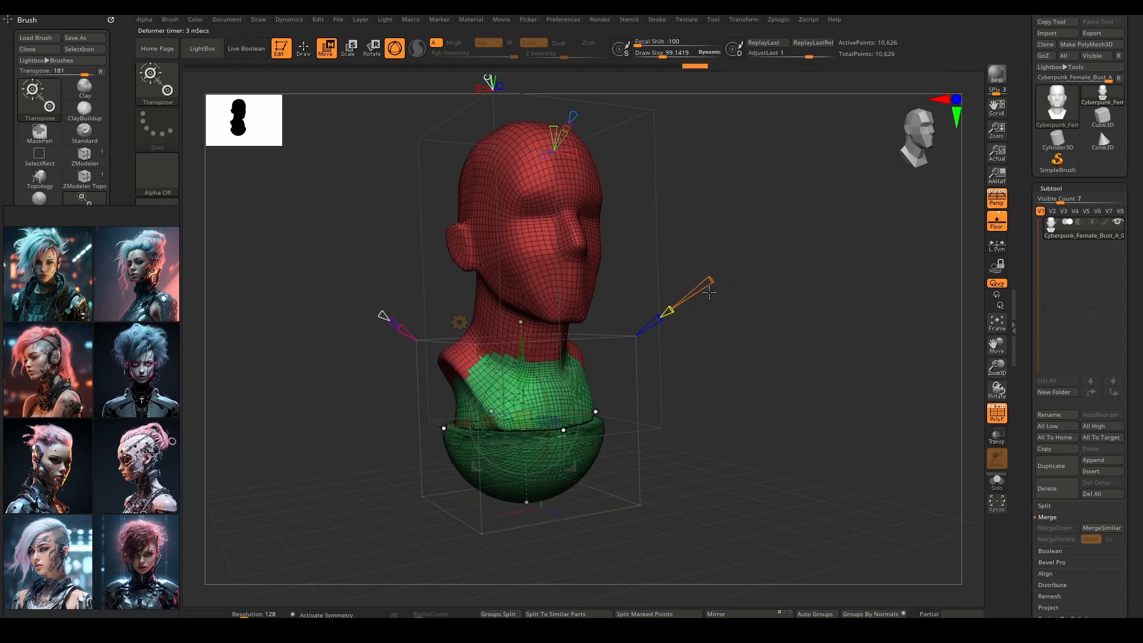
pyautogui.moveTo(503, 348); pyautogui.dragTo(511, 374, button='right')
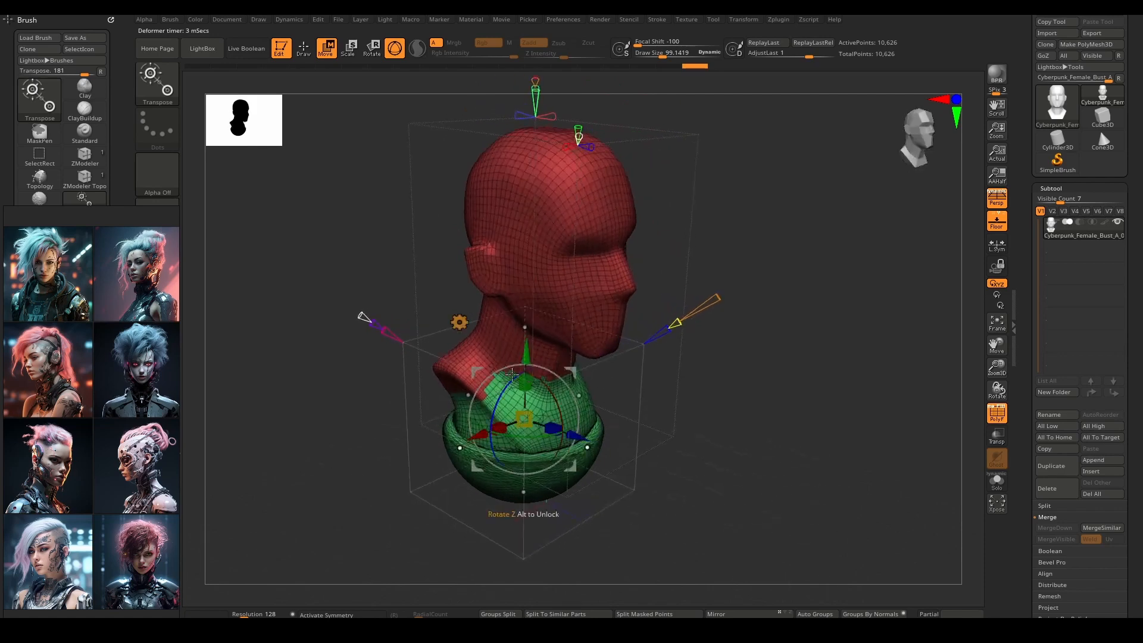
pyautogui.moveTo(678, 324)
pyautogui.mouseDown()
pyautogui.moveTo(641, 340)
pyautogui.moveTo(678, 319)
pyautogui.mouseUp()
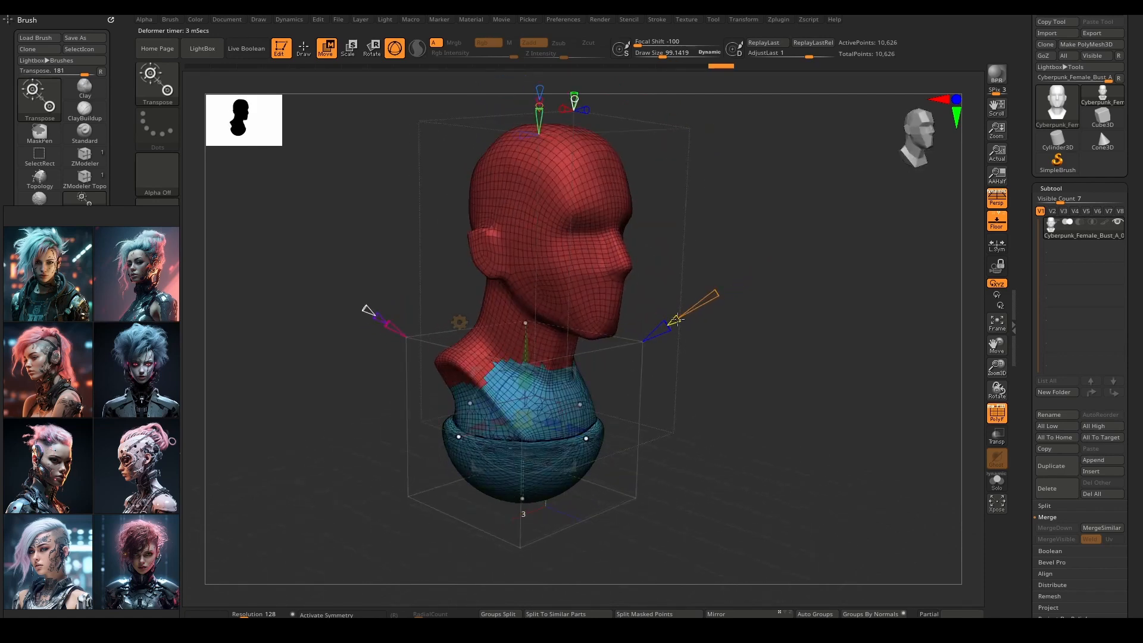
pyautogui.moveTo(638, 211); pyautogui.dragTo(550, 335, button='right')
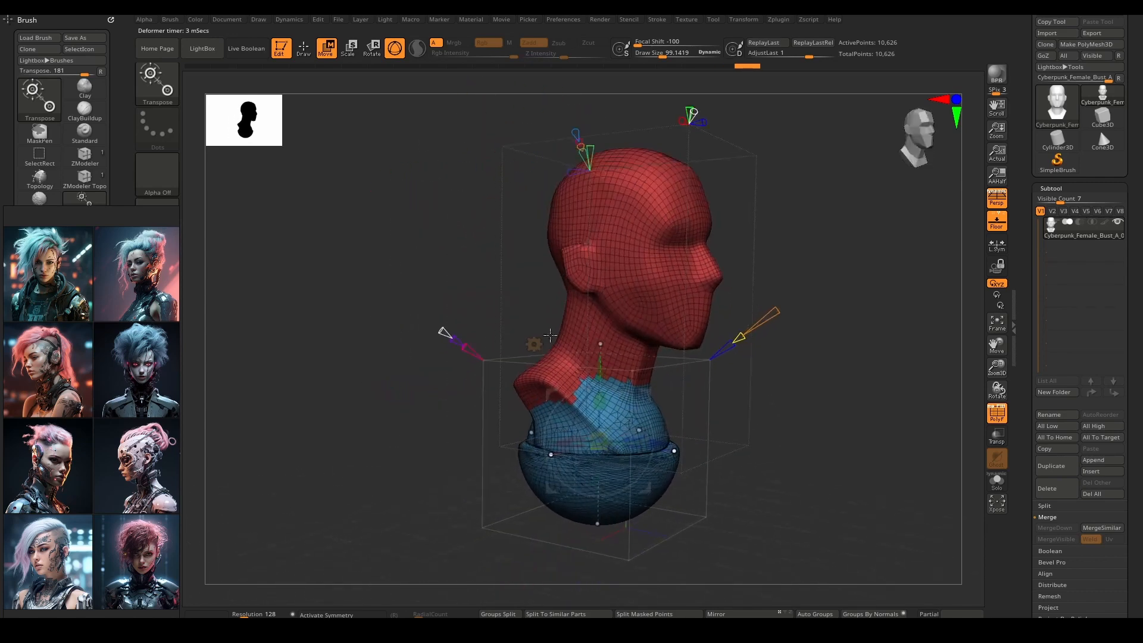
pyautogui.moveTo(464, 349); pyautogui.dragTo(487, 353)
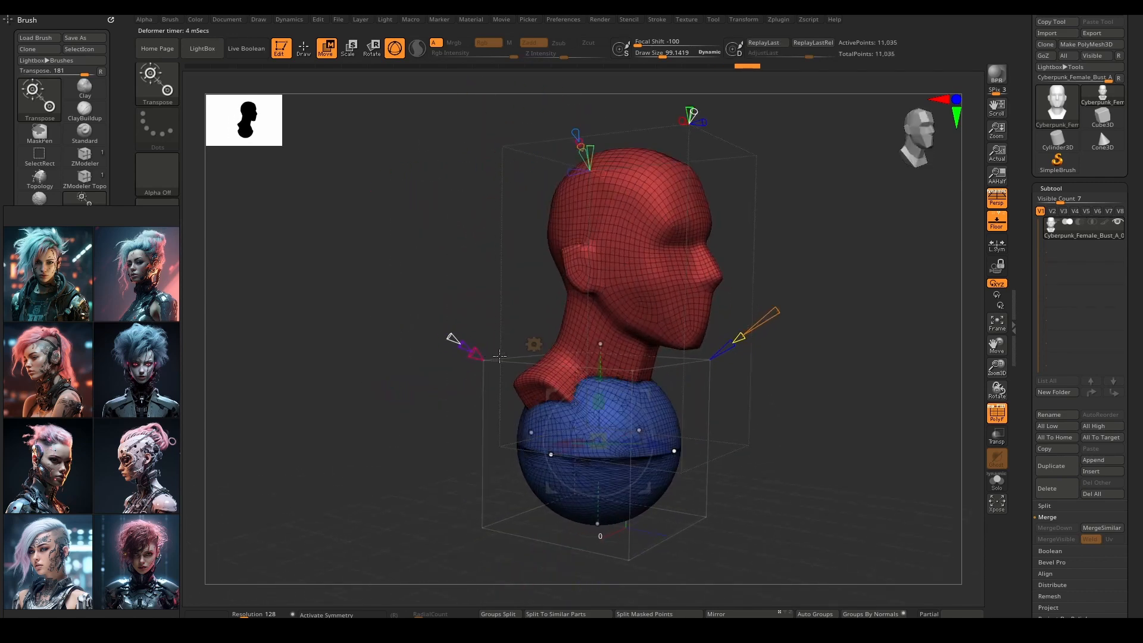
pyautogui.moveTo(499, 356); pyautogui.dragTo(470, 357, button='right')
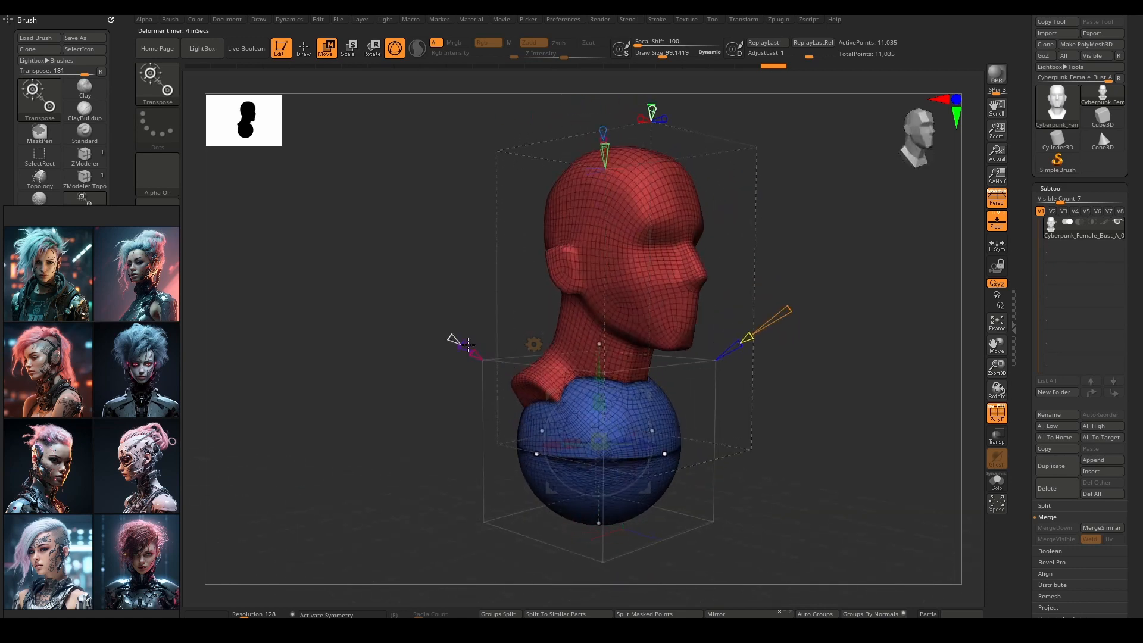
pyautogui.moveTo(464, 345); pyautogui.dragTo(456, 345)
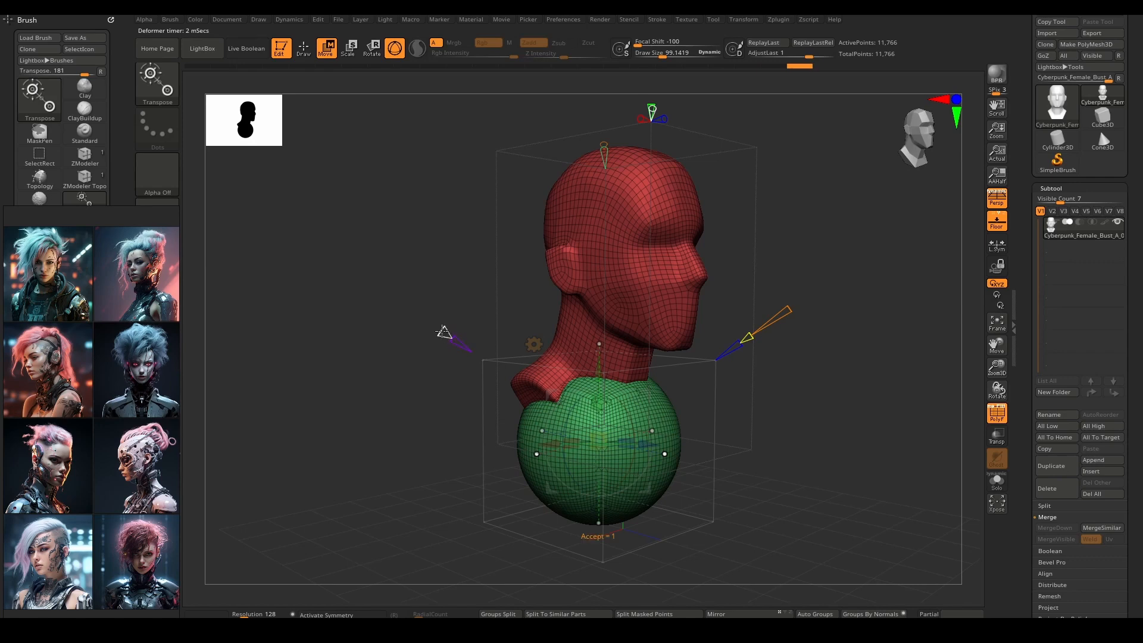
# Square the sphere below the neck into a rounded cube by raising its Modifier
pyautogui.click(751, 338)
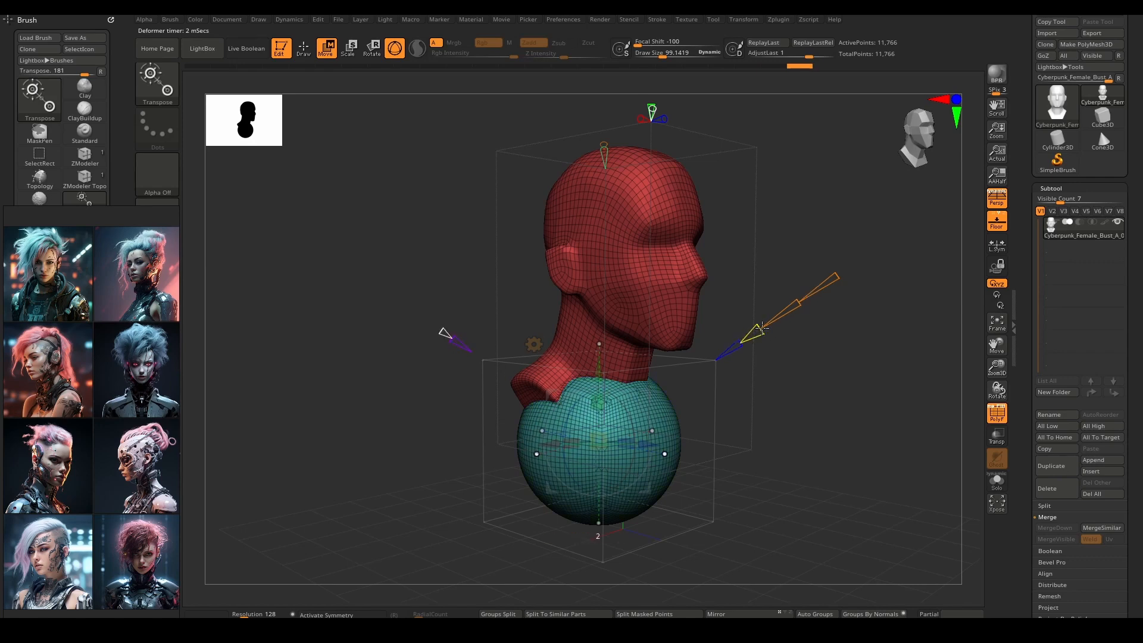
pyautogui.moveTo(748, 338)
pyautogui.mouseDown()
pyautogui.moveTo(810, 293)
pyautogui.moveTo(744, 335)
pyautogui.mouseUp()
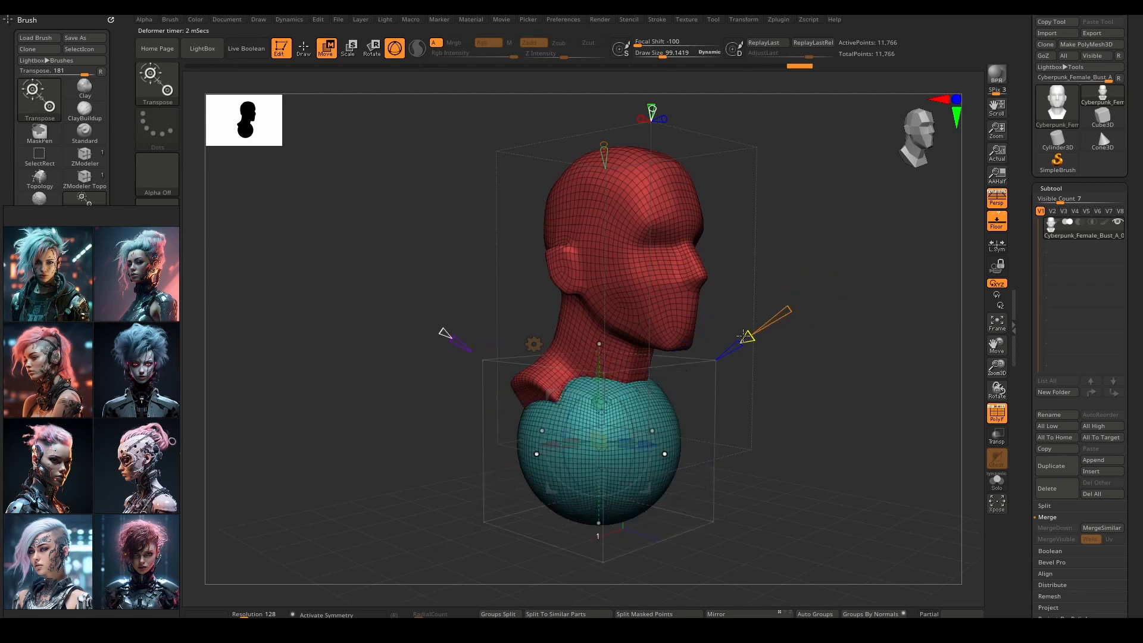
pyautogui.moveTo(797, 304)
pyautogui.mouseDown()
pyautogui.moveTo(806, 294)
pyautogui.moveTo(791, 306)
pyautogui.moveTo(800, 303)
pyautogui.mouseUp()
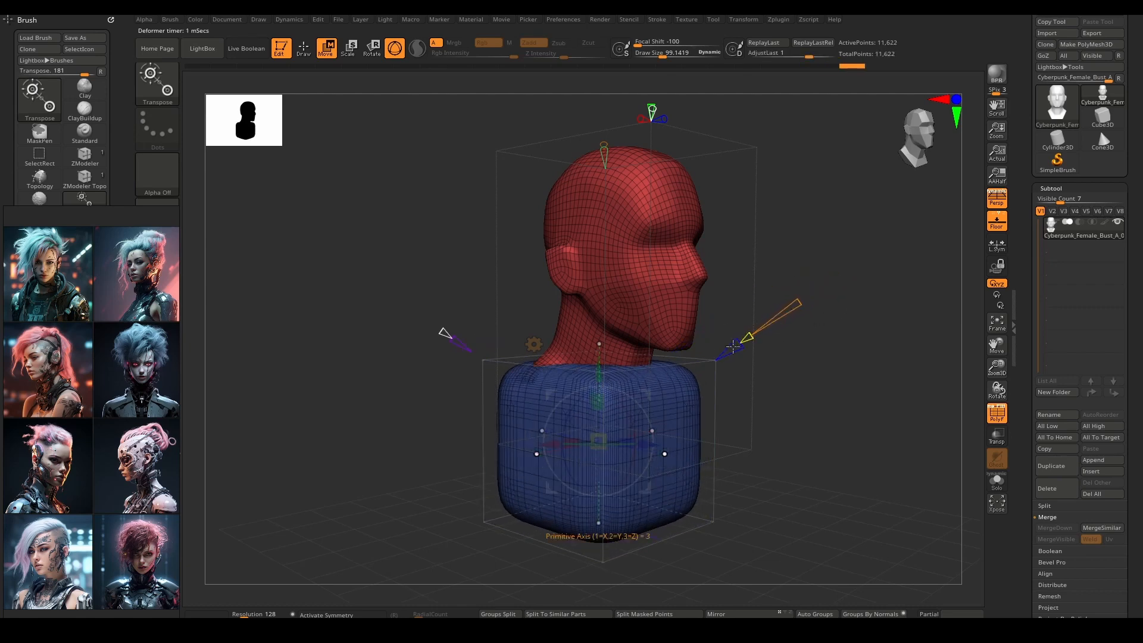
# Flatten the rounded cube from front to back and position it lower under the neck in side view
pyautogui.moveTo(624, 439); pyautogui.dragTo(555, 442)
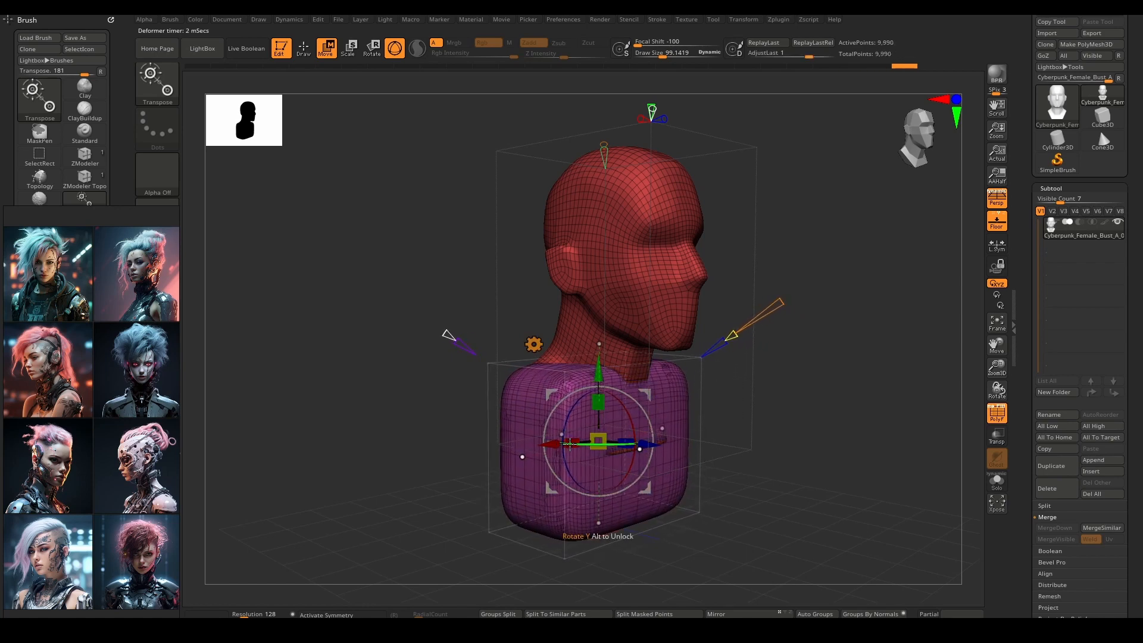
pyautogui.keyDown('shift'); pyautogui.moveTo(555, 440); pyautogui.dragTo(537, 426, button='right'); pyautogui.keyUp('shift')
pyautogui.moveTo(597, 383)
pyautogui.mouseDown()
pyautogui.moveTo(598, 404)
pyautogui.moveTo(598, 390)
pyautogui.mouseUp()
pyautogui.moveTo(598, 390); pyautogui.dragTo(569, 382, button='right')
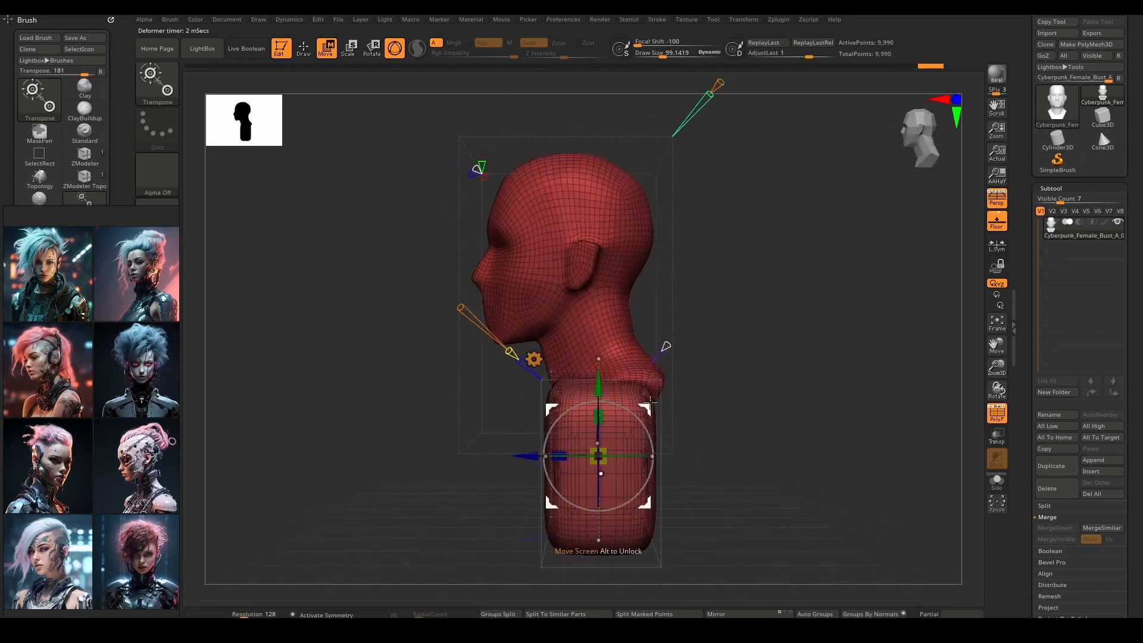
pyautogui.moveTo(674, 414); pyautogui.dragTo(668, 406)
# Stretch the rounded block taller, widen it into a torso shape and accept the projected primitive
pyautogui.moveTo(669, 405); pyautogui.dragTo(616, 393, button='right')
pyautogui.moveTo(617, 379); pyautogui.dragTo(618, 415)
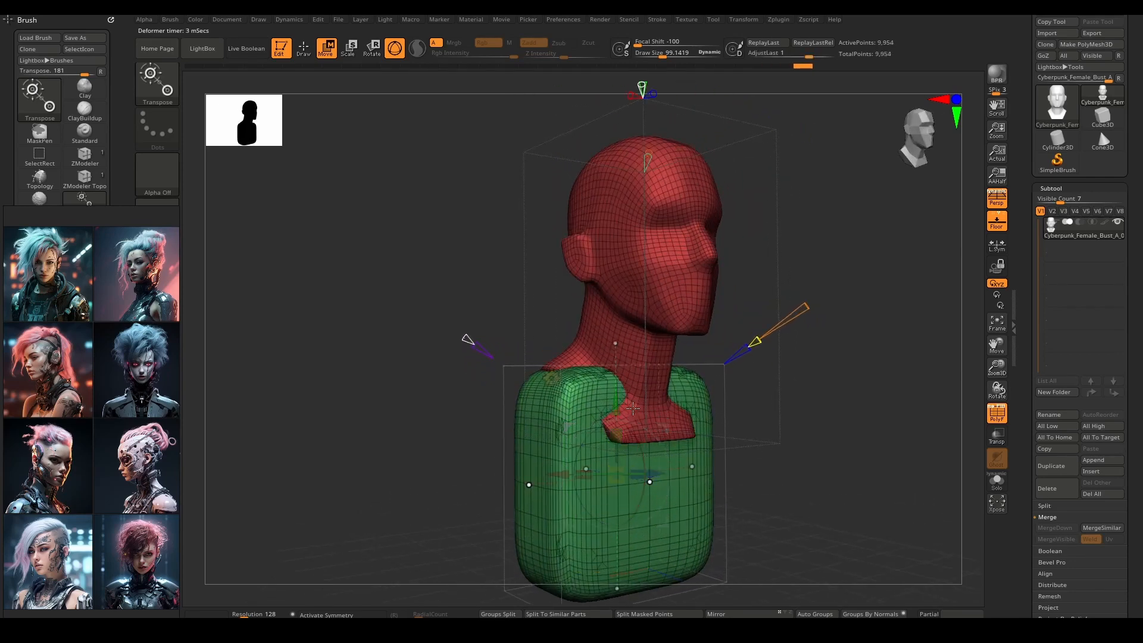
pyautogui.moveTo(653, 411); pyautogui.dragTo(633, 407, button='right')
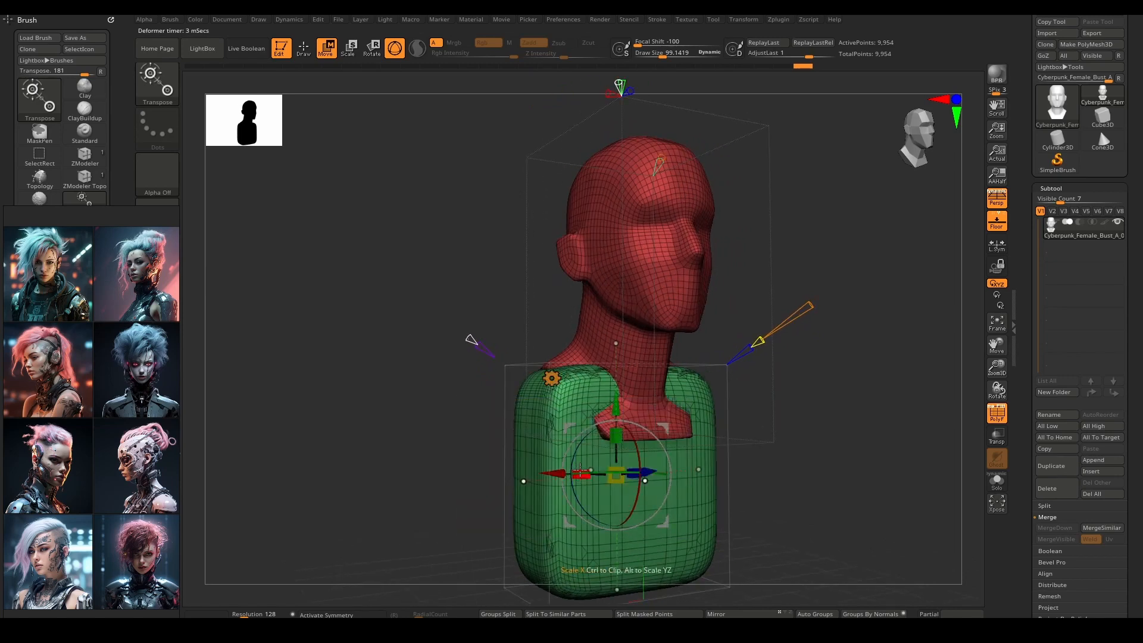
pyautogui.moveTo(580, 473); pyautogui.dragTo(574, 471)
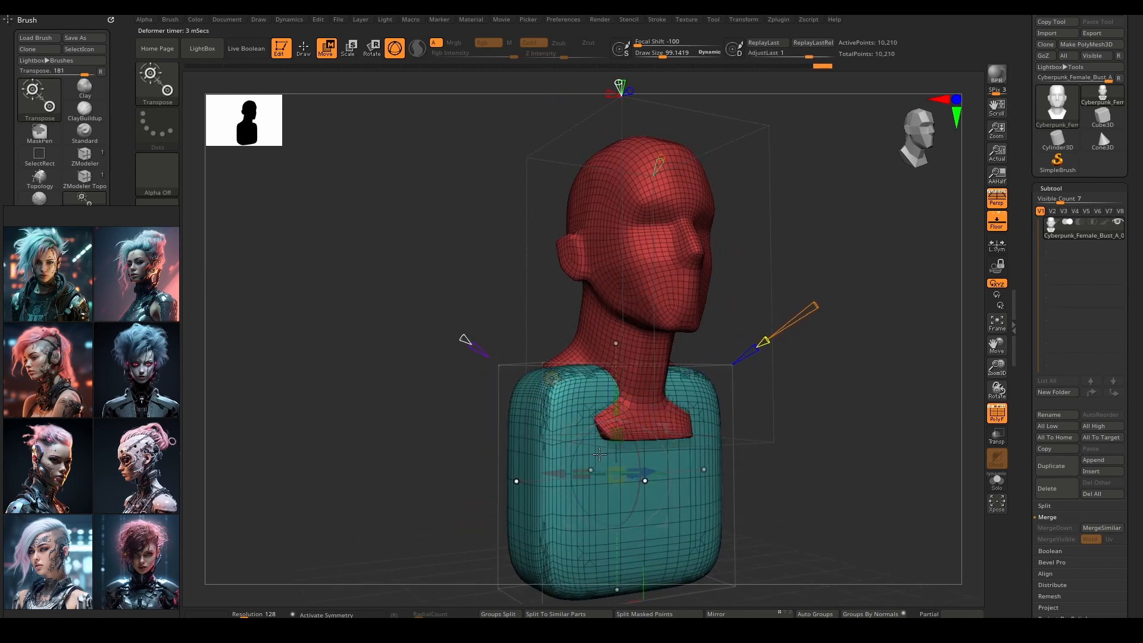
pyautogui.moveTo(673, 452); pyautogui.dragTo(687, 369, button='right')
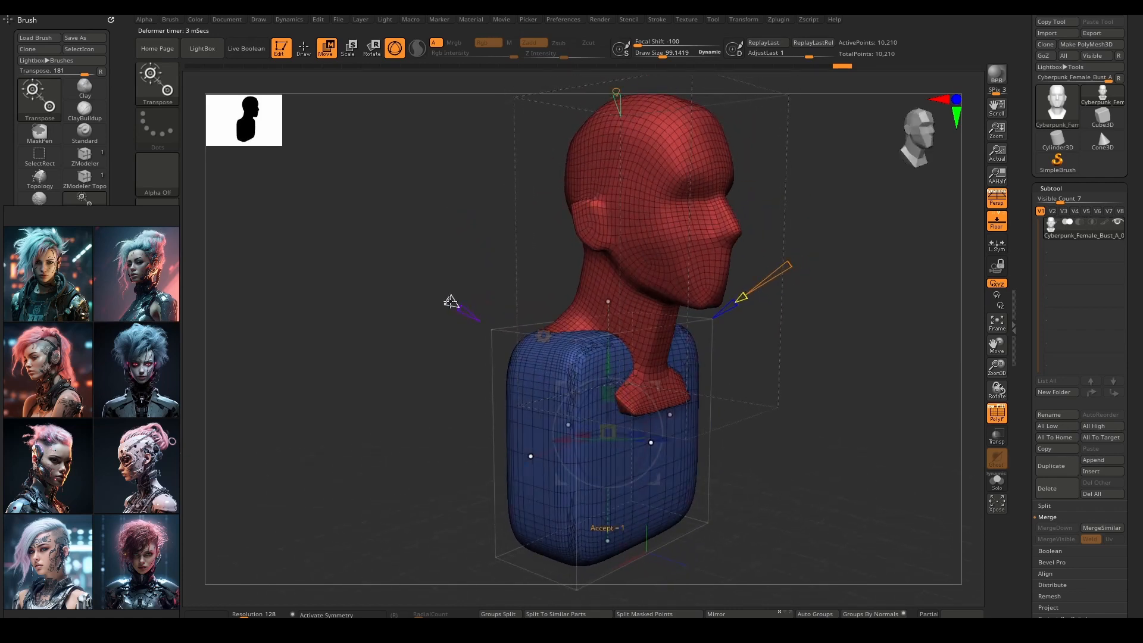
pyautogui.press('q')
# Pull the torso block's lower front forward in side view with the Move Topological brush at a draw size of about 674
pyautogui.moveTo(627, 366)
pyautogui.mouseDown(button='right')
pyautogui.moveTo(645, 408)
pyautogui.moveTo(625, 456)
pyautogui.moveTo(651, 437)
pyautogui.moveTo(638, 393)
pyautogui.moveTo(592, 365)
pyautogui.moveTo(624, 374)
pyautogui.mouseUp(button='right')
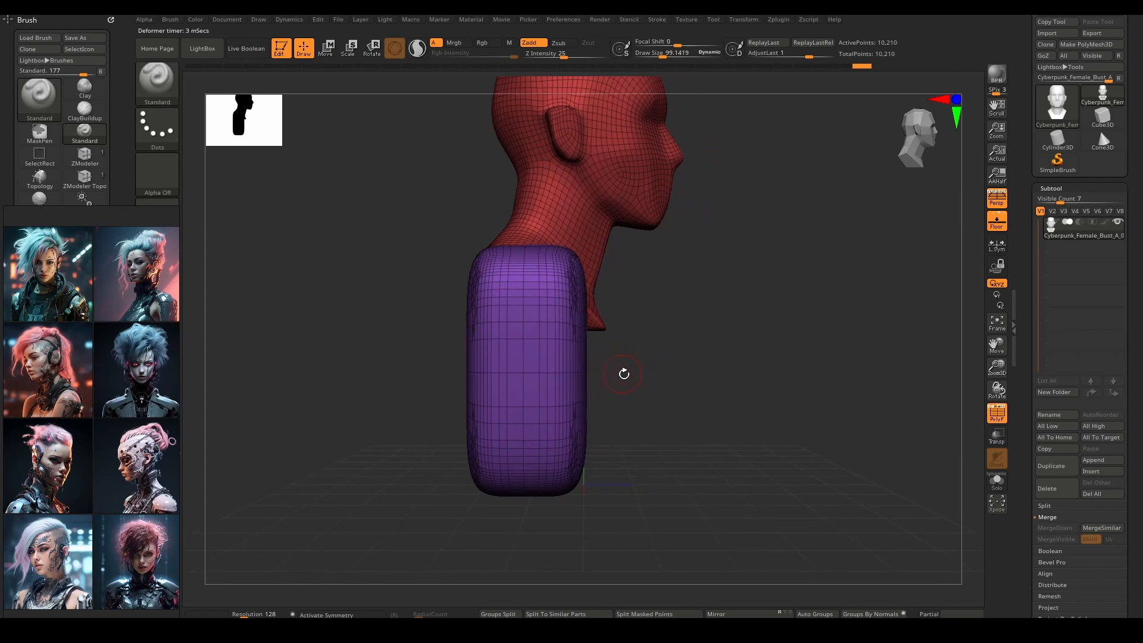
pyautogui.press('b')
pyautogui.press('m')
pyautogui.press('v')
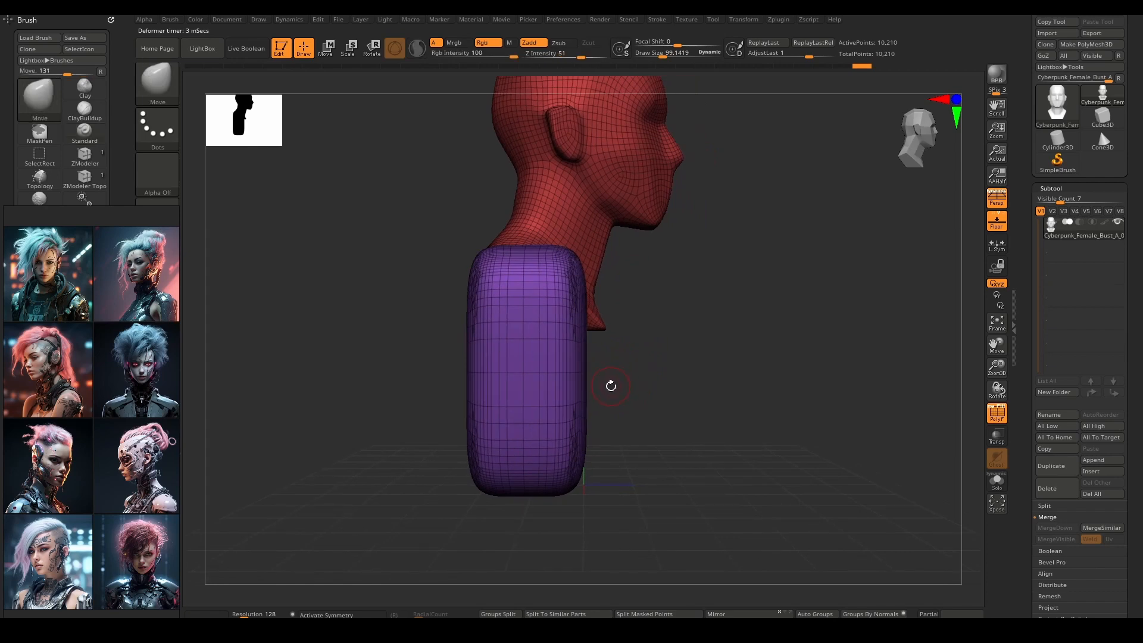
pyautogui.press('b')
pyautogui.press('m')
pyautogui.press('t')
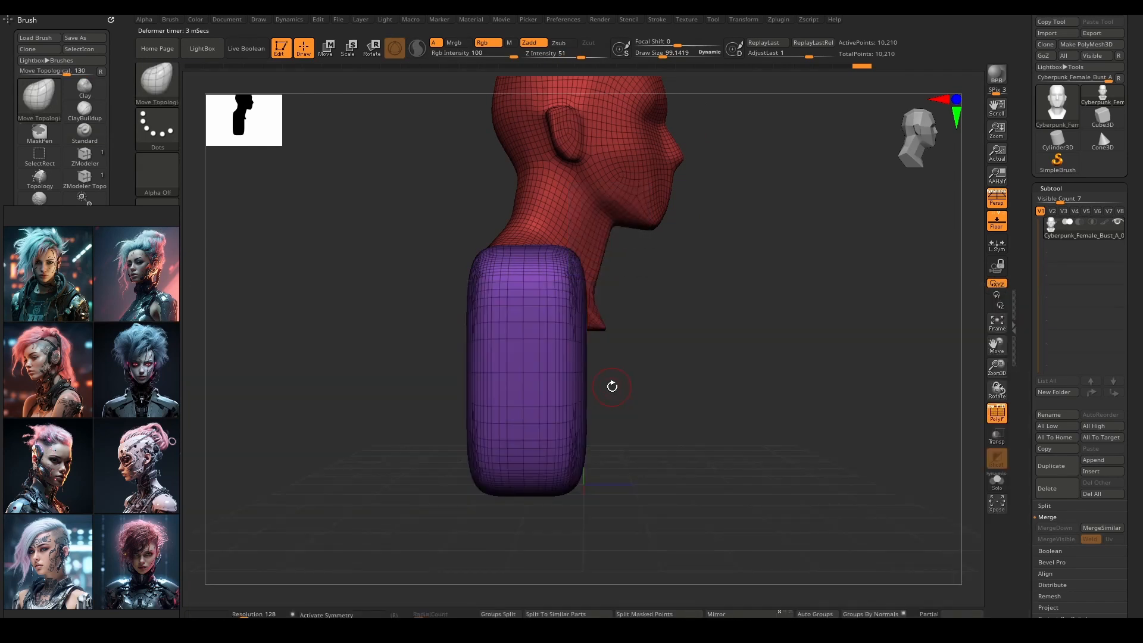
pyautogui.press('space')
pyautogui.moveTo(653, 384); pyautogui.dragTo(654, 384)
pyautogui.moveTo(575, 438); pyautogui.dragTo(615, 462)
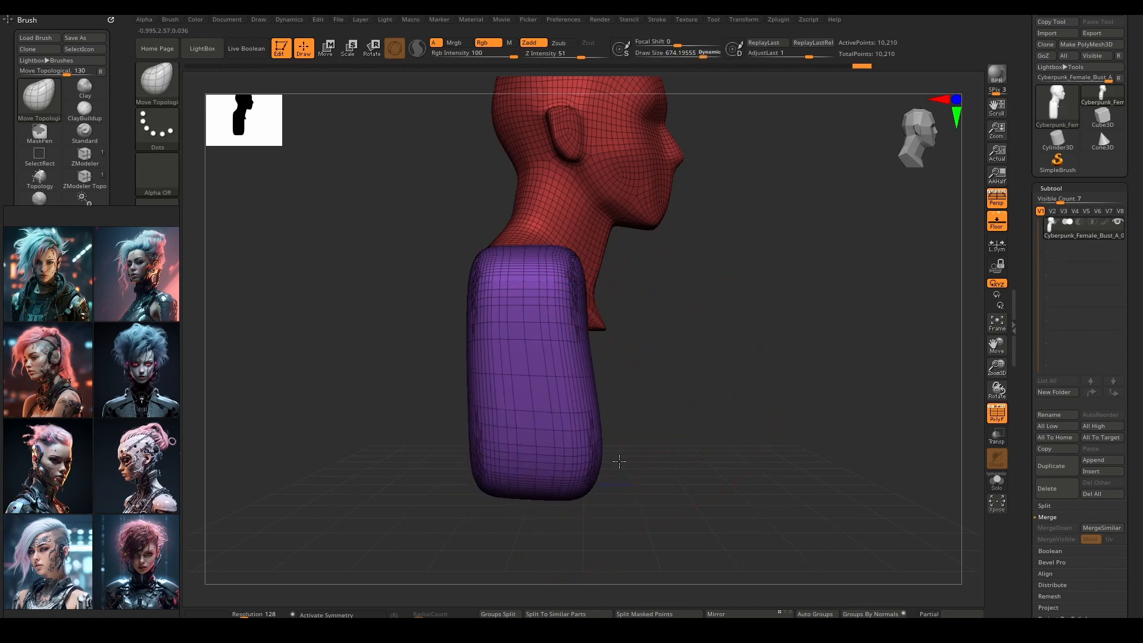
# Activate symmetry and reshape the torso block's upper front around the base of the neck with the Move Topological brush
pyautogui.moveTo(732, 462); pyautogui.dragTo(600, 428)
pyautogui.moveTo(631, 371); pyautogui.dragTo(646, 339, button='right')
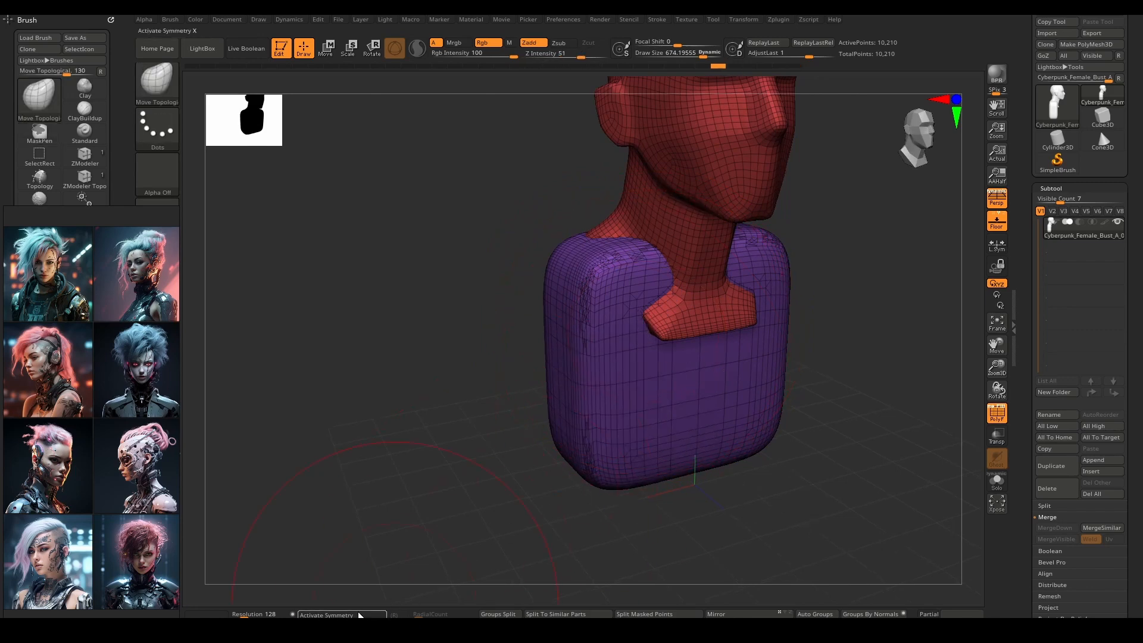
pyautogui.click(334, 615)
pyautogui.moveTo(643, 447)
pyautogui.mouseDown(button='right')
pyautogui.moveTo(638, 439)
pyautogui.moveTo(644, 462)
pyautogui.moveTo(640, 290)
pyautogui.moveTo(650, 303)
pyautogui.moveTo(654, 281)
pyautogui.mouseUp(button='right')
pyautogui.moveTo(654, 280); pyautogui.dragTo(649, 325)
pyautogui.moveTo(649, 325)
pyautogui.mouseDown(button='right')
pyautogui.moveTo(688, 330)
pyautogui.moveTo(649, 306)
pyautogui.mouseUp(button='right')
# Reduce the draw size to about 422 and shape the torso's shoulders and upper back on both sides
pyautogui.press('space')
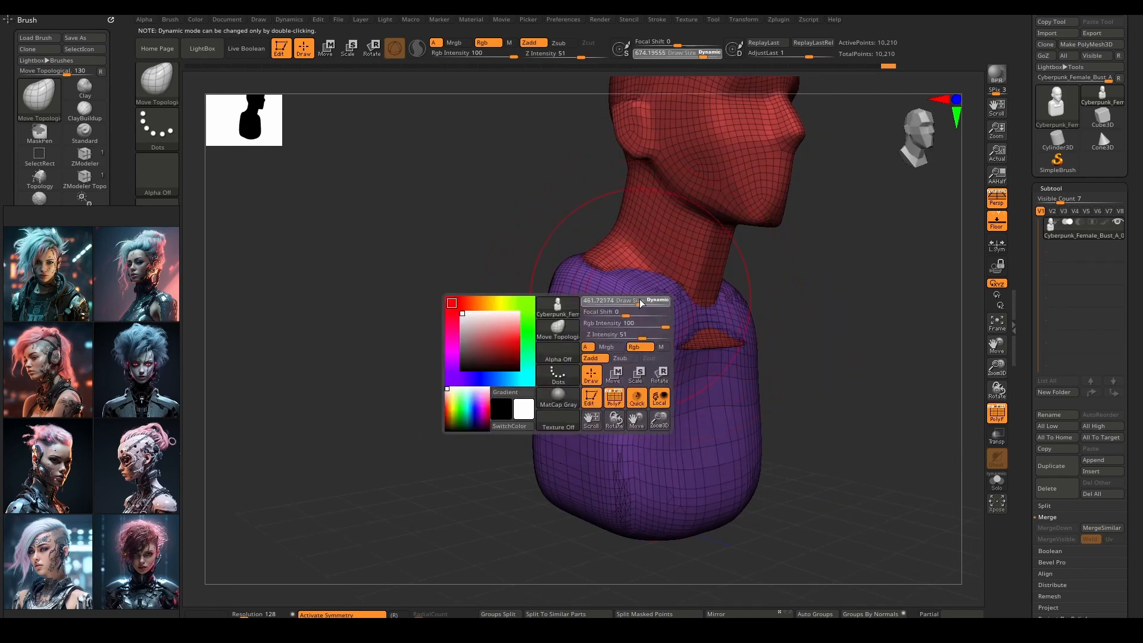
pyautogui.moveTo(639, 299); pyautogui.dragTo(637, 299)
pyautogui.moveTo(640, 303)
pyautogui.mouseDown(button='right')
pyautogui.moveTo(663, 314)
pyautogui.moveTo(616, 305)
pyautogui.mouseUp(button='right')
pyautogui.moveTo(621, 310)
pyautogui.mouseDown()
pyautogui.moveTo(626, 325)
pyautogui.moveTo(642, 309)
pyautogui.moveTo(632, 321)
pyautogui.mouseUp()
pyautogui.moveTo(657, 322)
pyautogui.mouseDown(button='right')
pyautogui.moveTo(582, 314)
pyautogui.moveTo(685, 351)
pyautogui.moveTo(590, 353)
pyautogui.moveTo(643, 337)
pyautogui.moveTo(571, 383)
pyautogui.moveTo(616, 304)
pyautogui.moveTo(514, 327)
pyautogui.mouseUp(button='right')
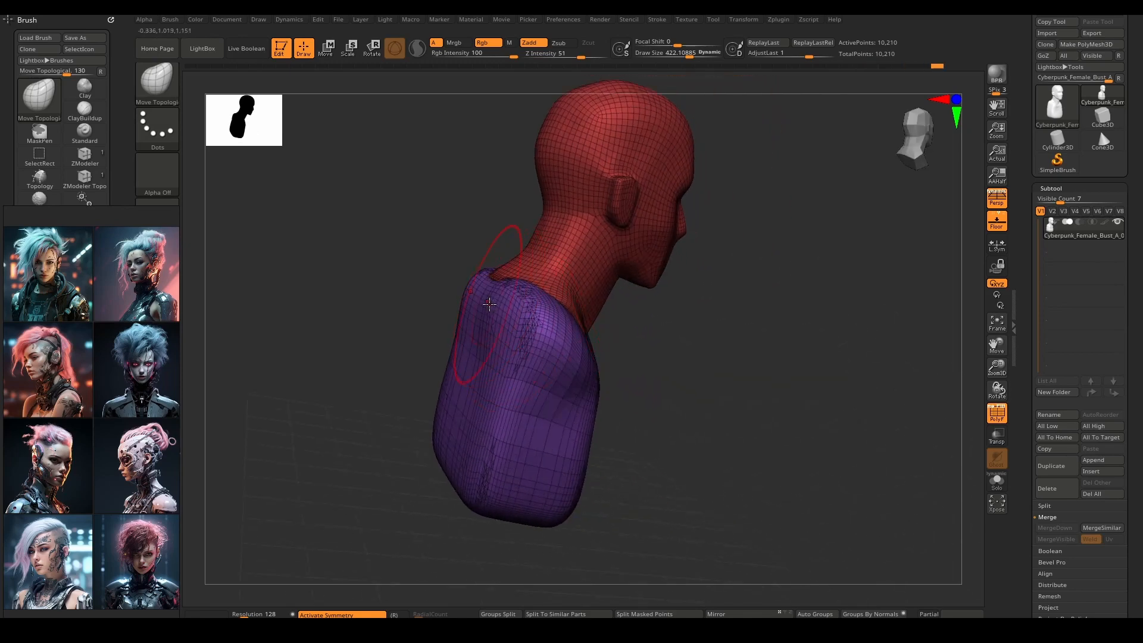
pyautogui.moveTo(480, 365)
pyautogui.mouseDown()
pyautogui.moveTo(490, 379)
pyautogui.moveTo(471, 416)
pyautogui.mouseUp()
# Raise the draw size to about 591, smooth the torso's sides and narrow its lower part
pyautogui.press('space')
pyautogui.moveTo(483, 454)
pyautogui.keyDown('shift'); pyautogui.mouseDown(button='right')
pyautogui.moveTo(527, 383)
pyautogui.moveTo(485, 411)
pyautogui.mouseUp(button='right'); pyautogui.keyUp('shift')
pyautogui.moveTo(485, 417)
pyautogui.keyDown('shift'); pyautogui.mouseDown()
pyautogui.moveTo(477, 524)
pyautogui.moveTo(584, 494)
pyautogui.moveTo(587, 478)
pyautogui.mouseUp(); pyautogui.keyUp('shift')
pyautogui.moveTo(512, 426)
pyautogui.mouseDown(button='right')
pyautogui.moveTo(567, 381)
pyautogui.moveTo(572, 335)
pyautogui.moveTo(625, 381)
pyautogui.mouseUp(button='right')
pyautogui.moveTo(625, 381); pyautogui.dragTo(596, 464, button='right')
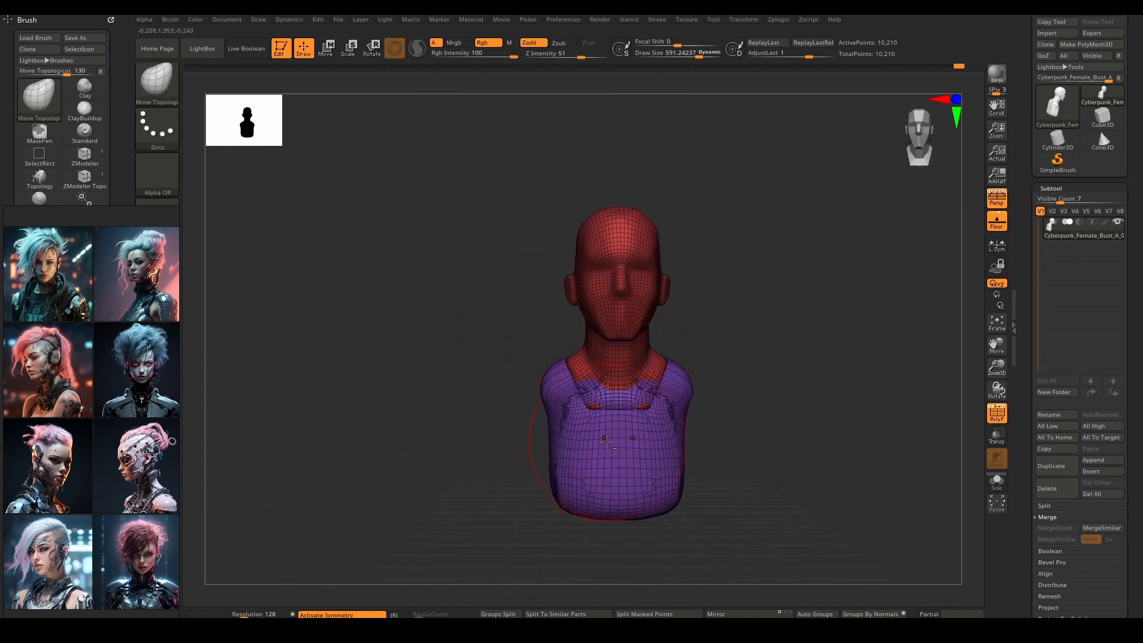
pyautogui.moveTo(585, 503)
pyautogui.keyDown('alt'); pyautogui.mouseDown(button='right')
pyautogui.moveTo(568, 405)
pyautogui.moveTo(566, 415)
pyautogui.moveTo(607, 401)
pyautogui.mouseUp(button='right'); pyautogui.keyUp('alt')
# Reshape the torso's profile and lower back in side view, bringing the draw size to about 699
pyautogui.press('space')
pyautogui.click(541, 401)
pyautogui.press('space')
pyautogui.moveTo(608, 401); pyautogui.dragTo(599, 402)
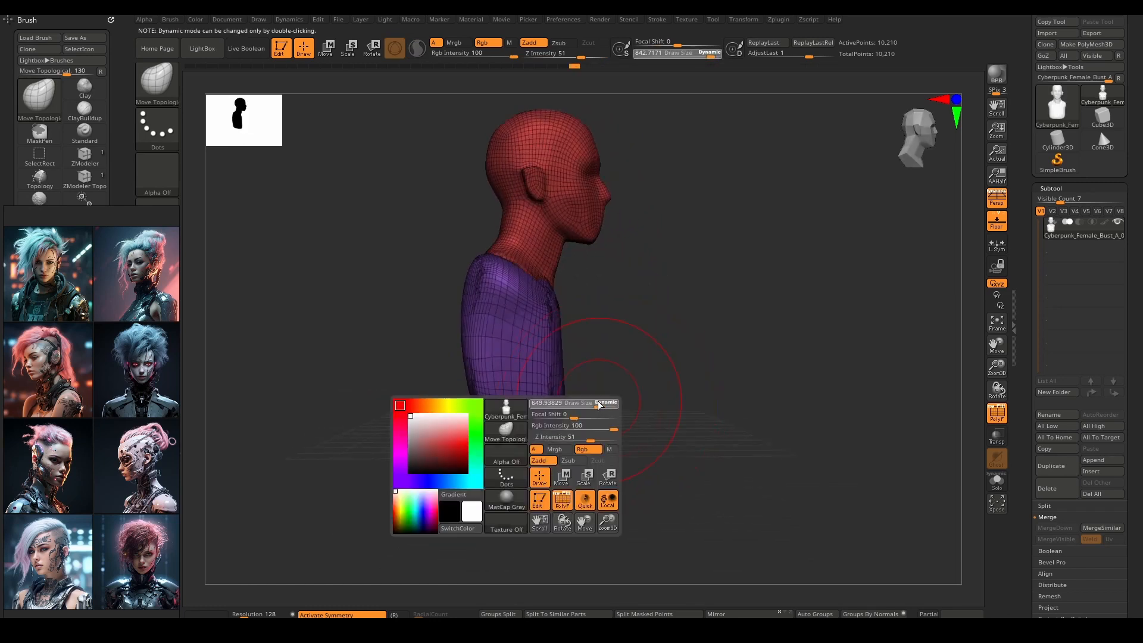
pyautogui.keyDown('ctrl'); pyautogui.moveTo(606, 367); pyautogui.dragTo(612, 401, button='right'); pyautogui.keyUp('ctrl')
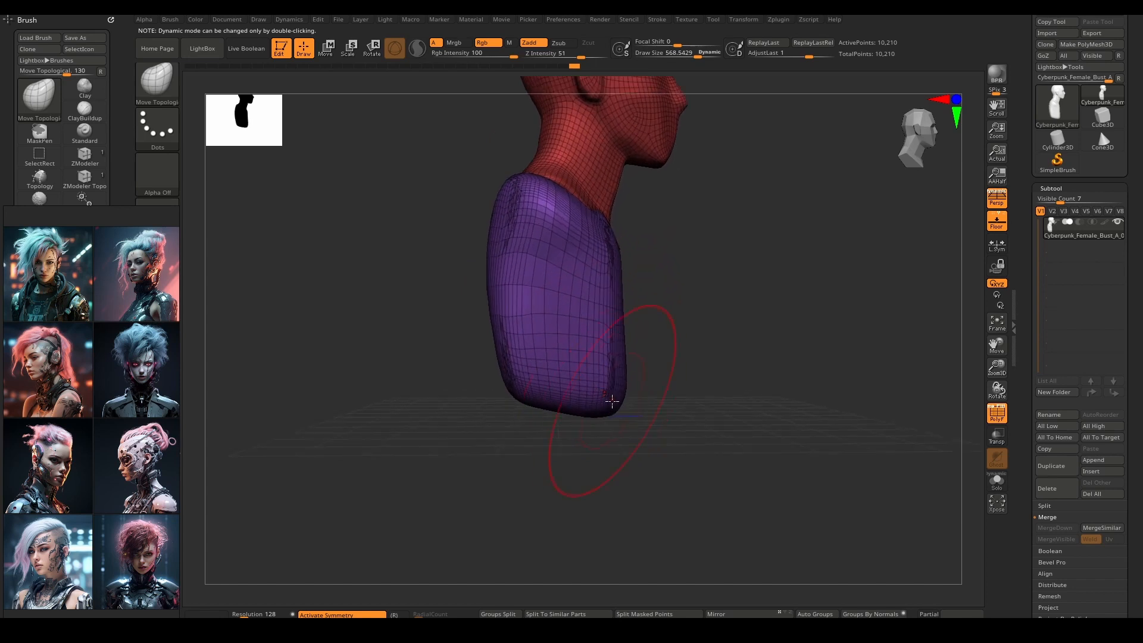
pyautogui.press('space')
pyautogui.moveTo(631, 396); pyautogui.dragTo(637, 396)
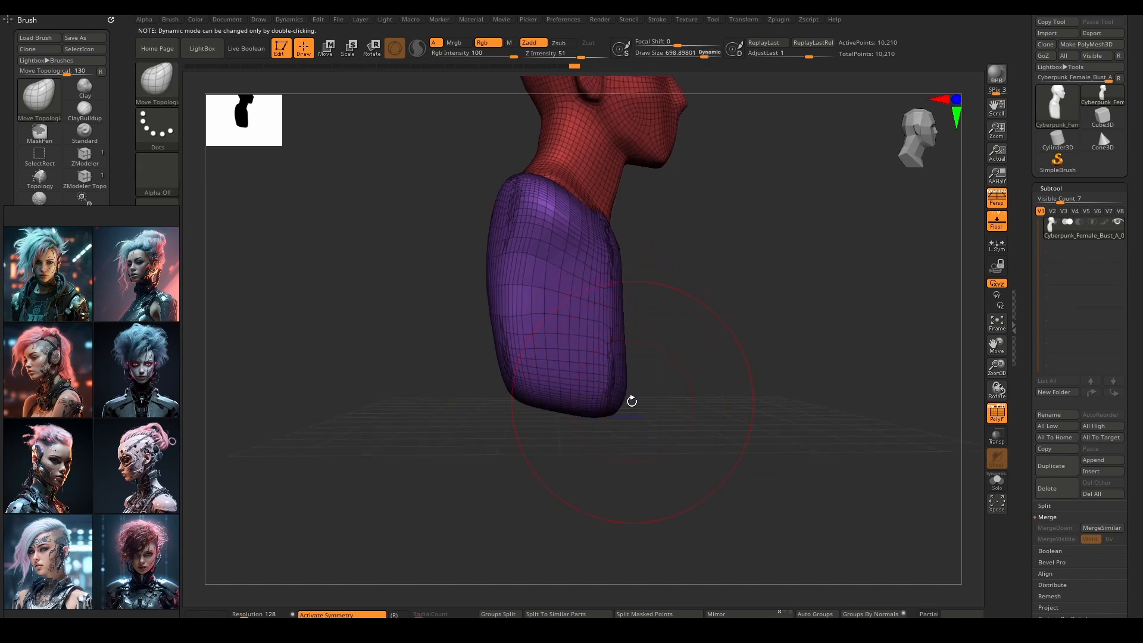
# Set the draw size to about 375, then smooth and taper the torso's front edges and lower end
pyautogui.moveTo(631, 398); pyautogui.dragTo(580, 395, button='right')
pyautogui.press('space')
pyautogui.moveTo(580, 394); pyautogui.dragTo(588, 394)
pyautogui.press('shift')
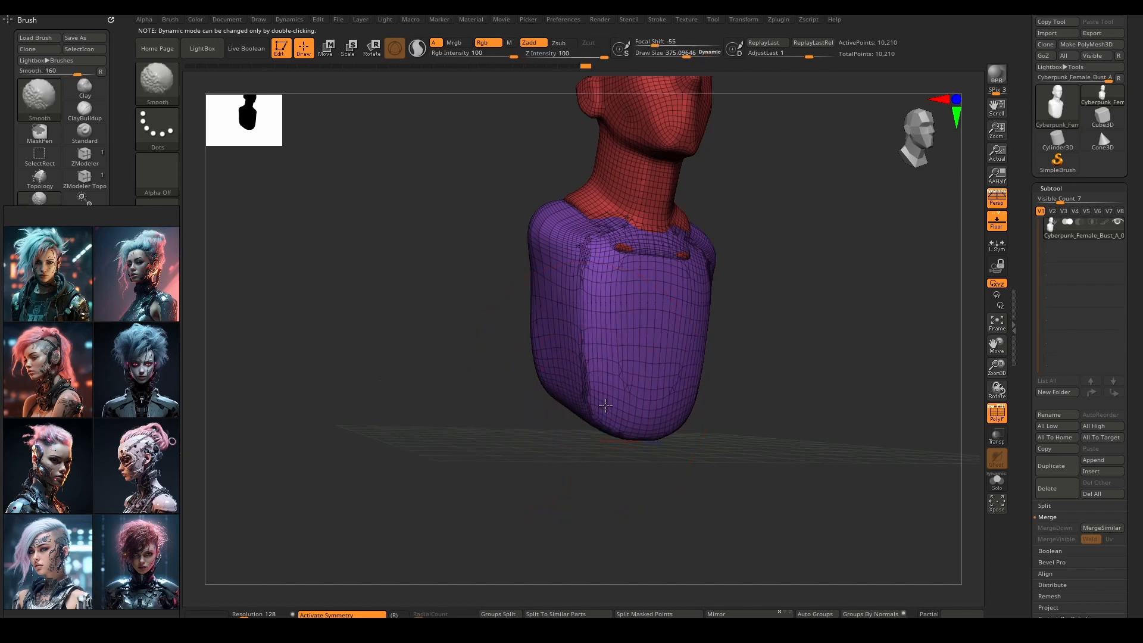
pyautogui.moveTo(604, 271)
pyautogui.mouseDown(button='right')
pyautogui.moveTo(636, 266)
pyautogui.moveTo(622, 280)
pyautogui.moveTo(630, 301)
pyautogui.moveTo(619, 278)
pyautogui.moveTo(593, 288)
pyautogui.mouseUp(button='right')
pyautogui.press('shift')
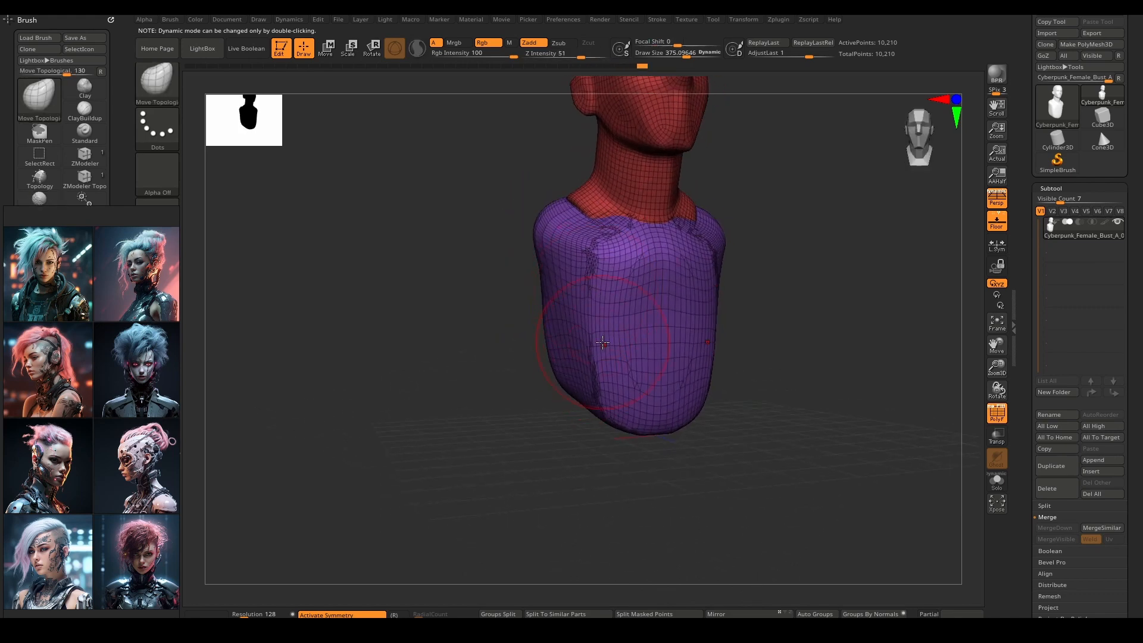
pyautogui.moveTo(625, 331); pyautogui.dragTo(614, 350, button='right')
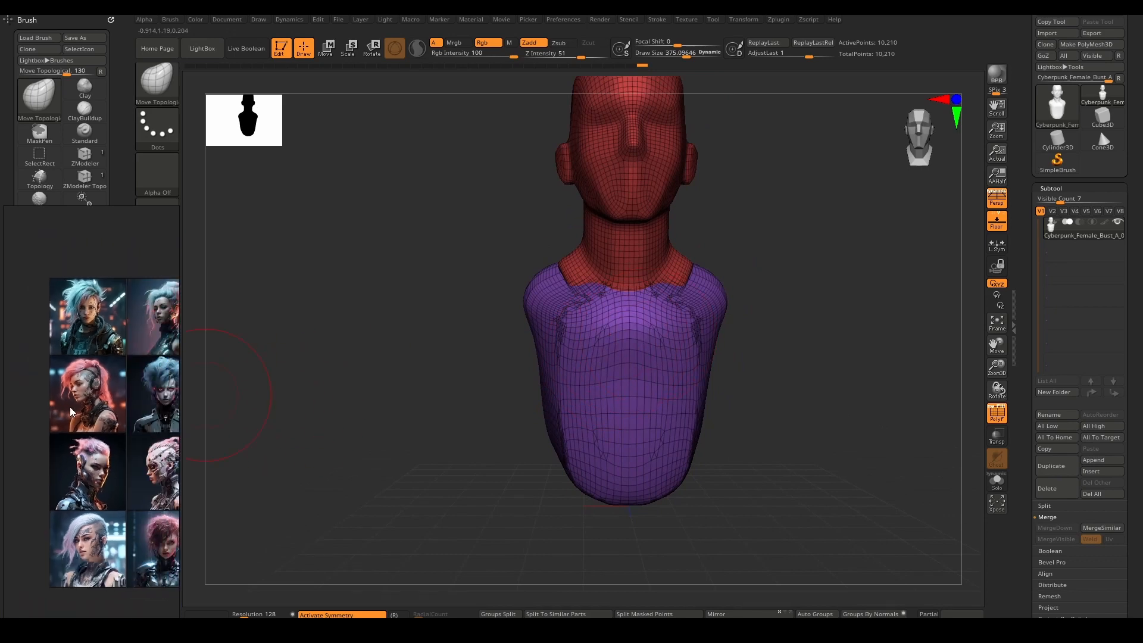
# Try to slice off the torso's underside along a slanted line in side view with the ClipCurve brush
pyautogui.moveTo(820, 382); pyautogui.dragTo(753, 403, button='right')
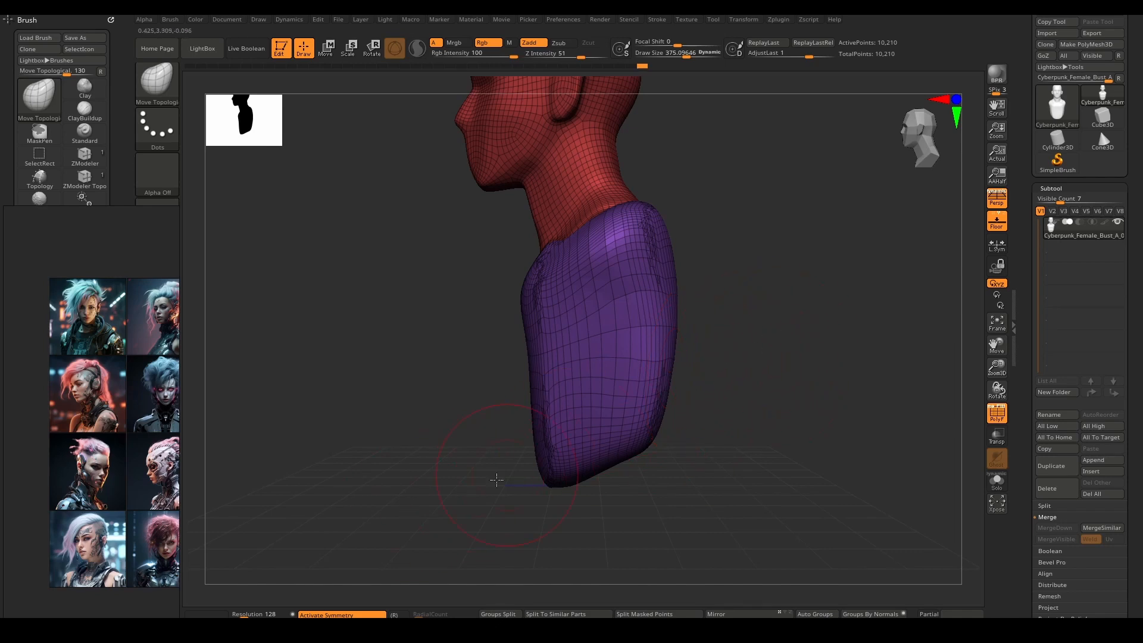
pyautogui.moveTo(653, 398)
pyautogui.mouseDown(button='right')
pyautogui.moveTo(654, 387)
pyautogui.moveTo(717, 374)
pyautogui.mouseUp(button='right')
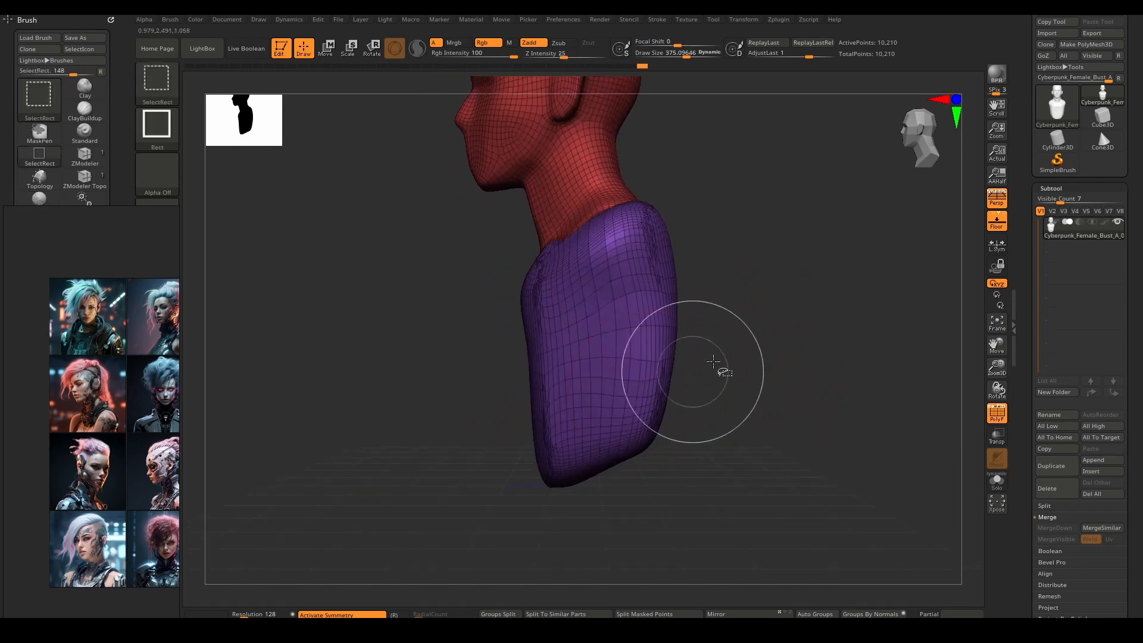
pyautogui.keyDown('ctrl'); pyautogui.keyDown('shift'); pyautogui.click(162, 81); pyautogui.keyUp('shift'); pyautogui.keyUp('ctrl')
pyautogui.click(308, 143)
pyautogui.keyDown('ctrl'); pyautogui.keyDown('shift'); pyautogui.moveTo(786, 311); pyautogui.dragTo(439, 506); pyautogui.keyUp('shift'); pyautogui.keyUp('ctrl')
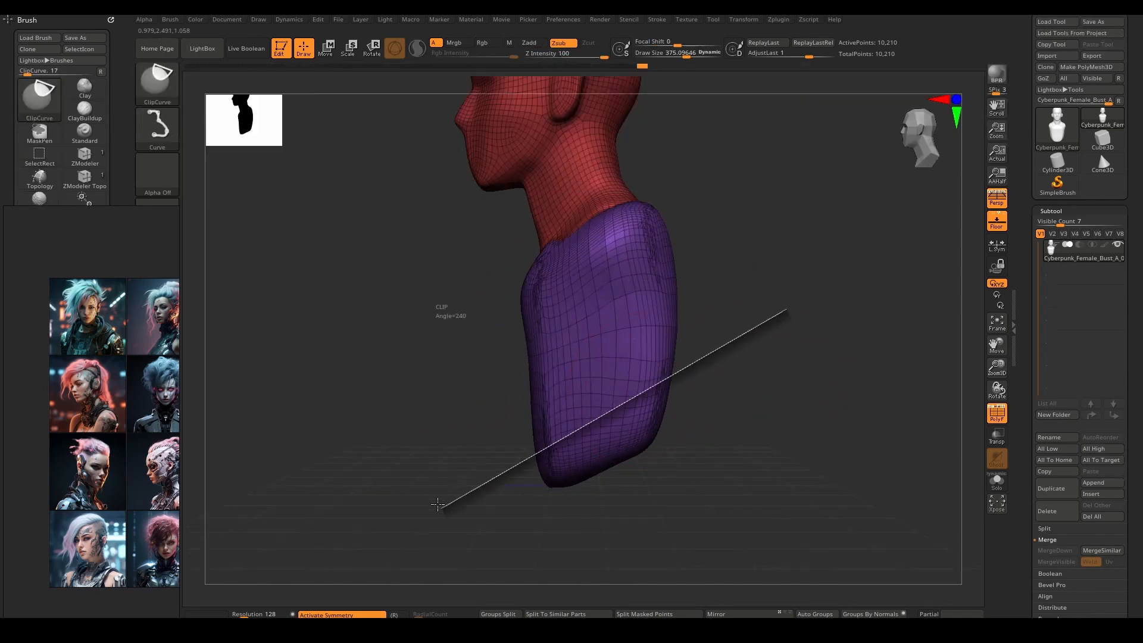
pyautogui.moveTo(512, 379); pyautogui.dragTo(646, 377, button='right')
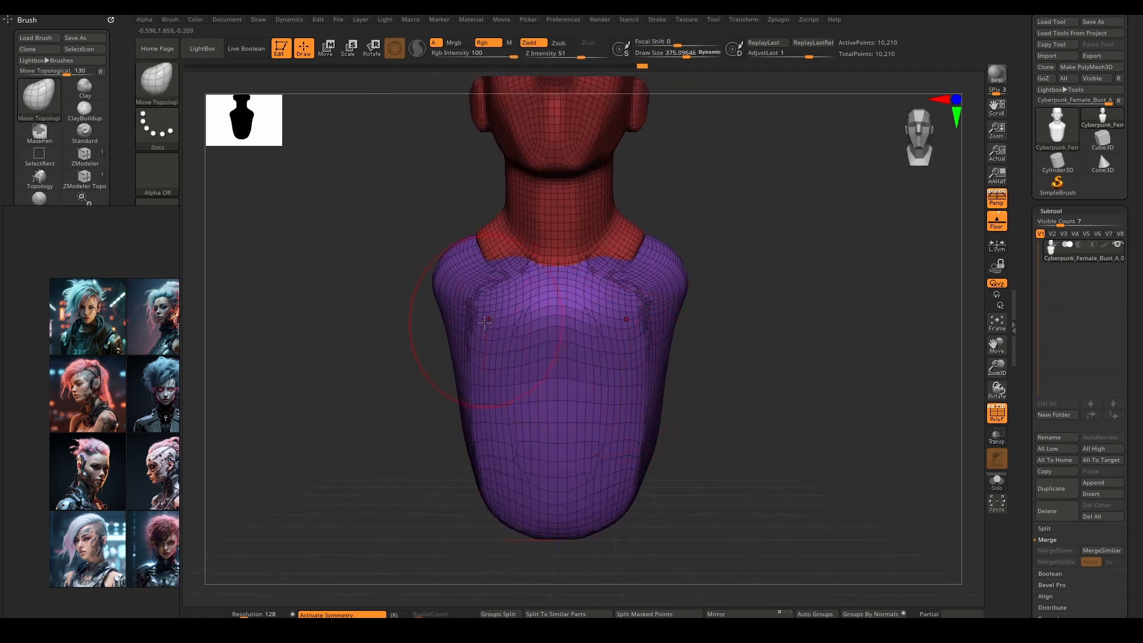
# Build up rounded shoulders on the torso with the Standard brush and Sculptris Pro at a draw size of about 297
pyautogui.moveTo(486, 322)
pyautogui.mouseDown(button='right')
pyautogui.moveTo(523, 285)
pyautogui.moveTo(517, 305)
pyautogui.mouseUp(button='right')
pyautogui.press('b')
pyautogui.press('m')
pyautogui.press('v')
pyautogui.press('b')
pyautogui.press('s')
pyautogui.press('t')
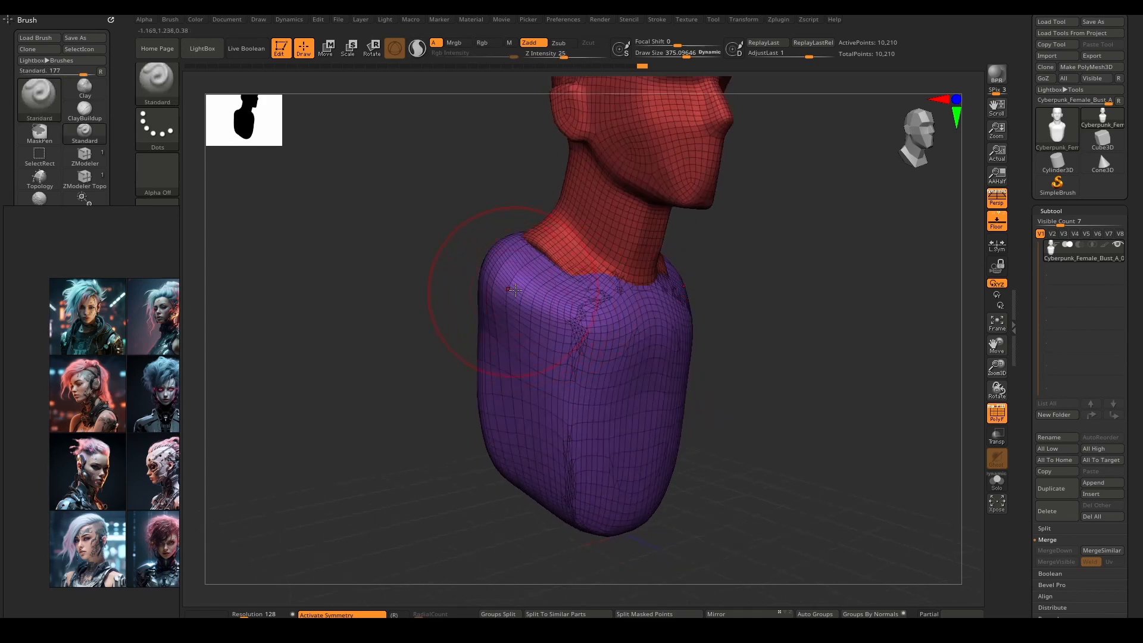
pyautogui.press('space')
pyautogui.moveTo(513, 298)
pyautogui.mouseDown()
pyautogui.moveTo(503, 291)
pyautogui.moveTo(520, 318)
pyautogui.moveTo(504, 247)
pyautogui.moveTo(615, 289)
pyautogui.mouseUp()
pyautogui.hotkey('ctrl', 'z')
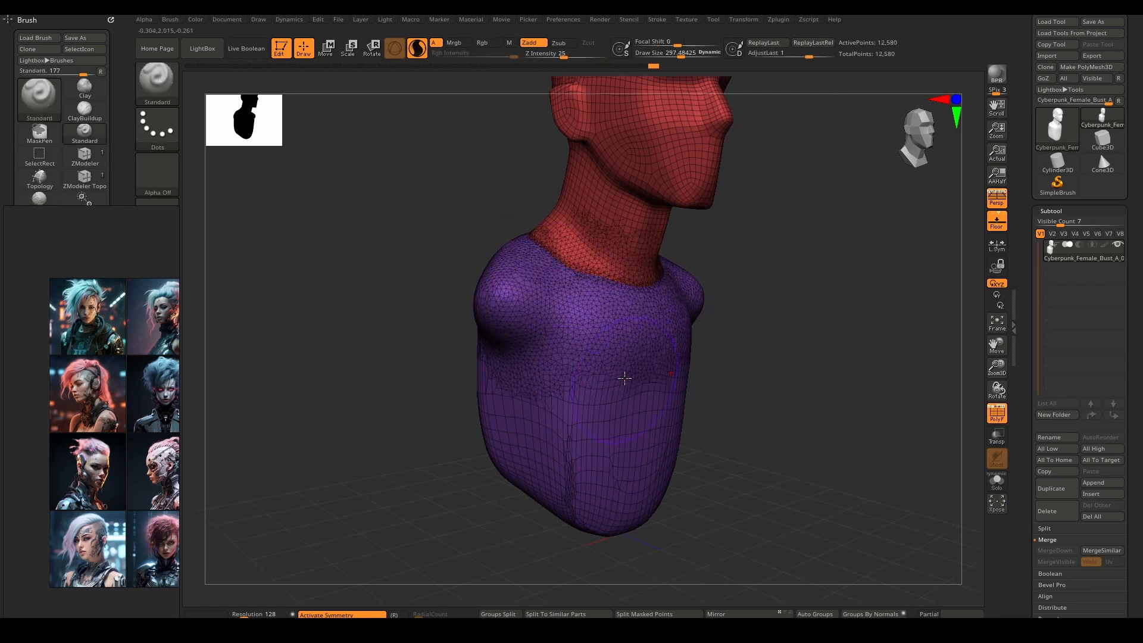
# Raise the breast volumes and smooth the upper chest with the Standard brush, reducing the draw size to 188
pyautogui.moveTo(581, 374)
pyautogui.mouseDown()
pyautogui.moveTo(612, 337)
pyautogui.moveTo(623, 347)
pyautogui.mouseUp()
pyautogui.moveTo(625, 351); pyautogui.dragTo(581, 347, button='right')
pyautogui.moveTo(602, 348); pyautogui.dragTo(640, 303)
pyautogui.moveTo(573, 297); pyautogui.dragTo(612, 305, button='right')
pyautogui.moveTo(611, 305)
pyautogui.keyDown('shift'); pyautogui.mouseDown()
pyautogui.moveTo(595, 285)
pyautogui.moveTo(596, 298)
pyautogui.mouseUp(); pyautogui.keyUp('shift')
pyautogui.press('space')
pyautogui.moveTo(598, 298)
pyautogui.keyDown('alt'); pyautogui.mouseDown(button='right')
pyautogui.moveTo(578, 335)
pyautogui.moveTo(562, 304)
pyautogui.moveTo(584, 324)
pyautogui.mouseUp(button='right'); pyautogui.keyUp('alt')
pyautogui.press('space')
pyautogui.moveTo(570, 354); pyautogui.dragTo(572, 354)
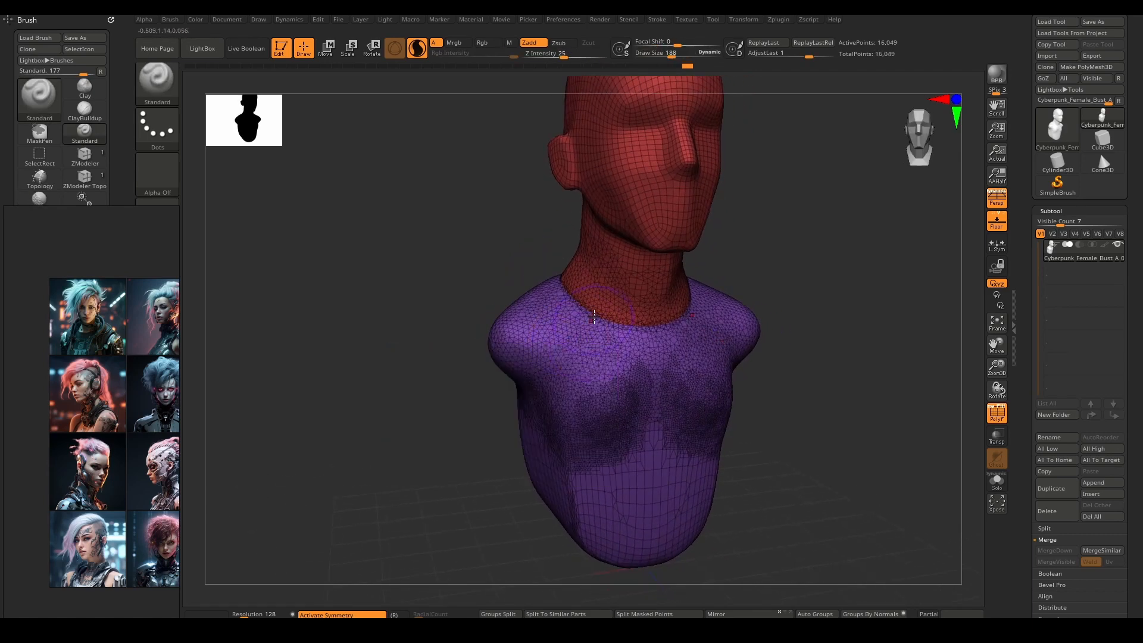
pyautogui.moveTo(606, 327)
pyautogui.mouseDown(button='right')
pyautogui.moveTo(559, 280)
pyautogui.moveTo(576, 312)
pyautogui.moveTo(599, 323)
pyautogui.mouseUp(button='right')
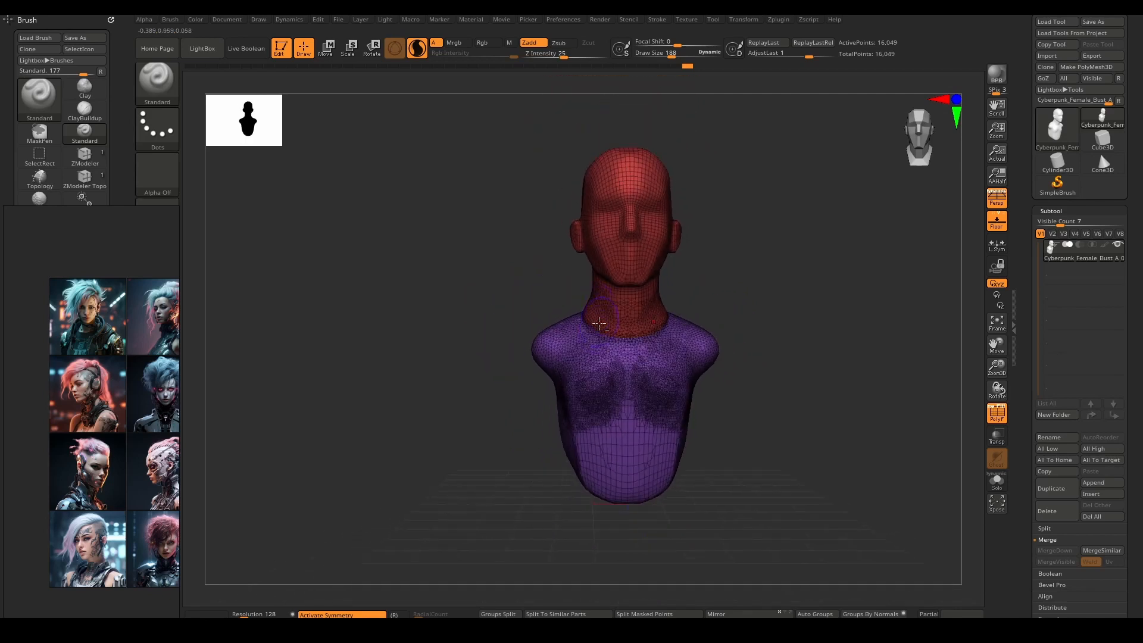
# Mask the head and neck, tilt and reposition the torso with the Transpose gizmo, and turn off perspective
pyautogui.press('w')
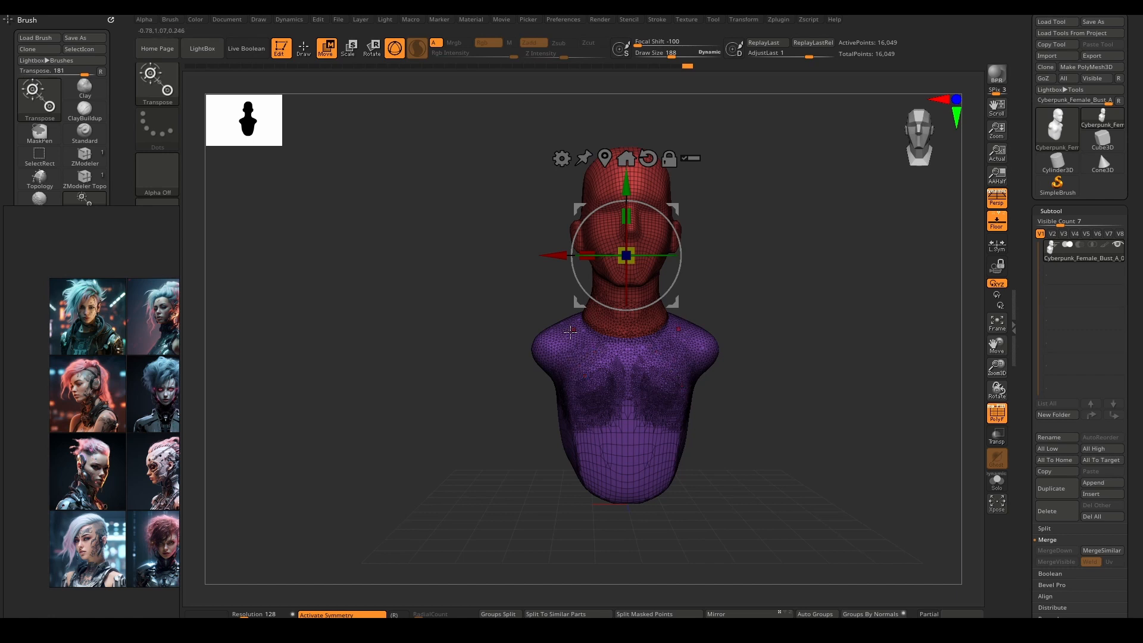
pyautogui.keyDown('ctrl'); pyautogui.click(627, 398); pyautogui.keyUp('ctrl')
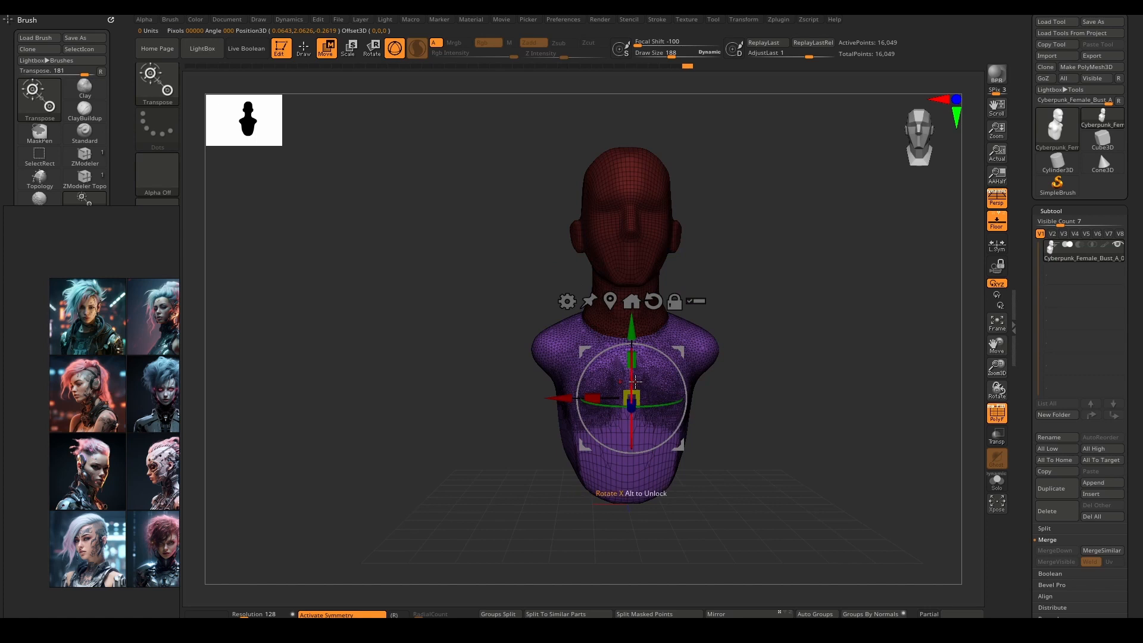
pyautogui.moveTo(638, 394); pyautogui.dragTo(645, 383)
pyautogui.moveTo(632, 334); pyautogui.dragTo(632, 344)
pyautogui.moveTo(633, 344)
pyautogui.mouseDown(button='right')
pyautogui.moveTo(692, 354)
pyautogui.moveTo(635, 358)
pyautogui.mouseUp(button='right')
pyautogui.moveTo(637, 361); pyautogui.dragTo(656, 366)
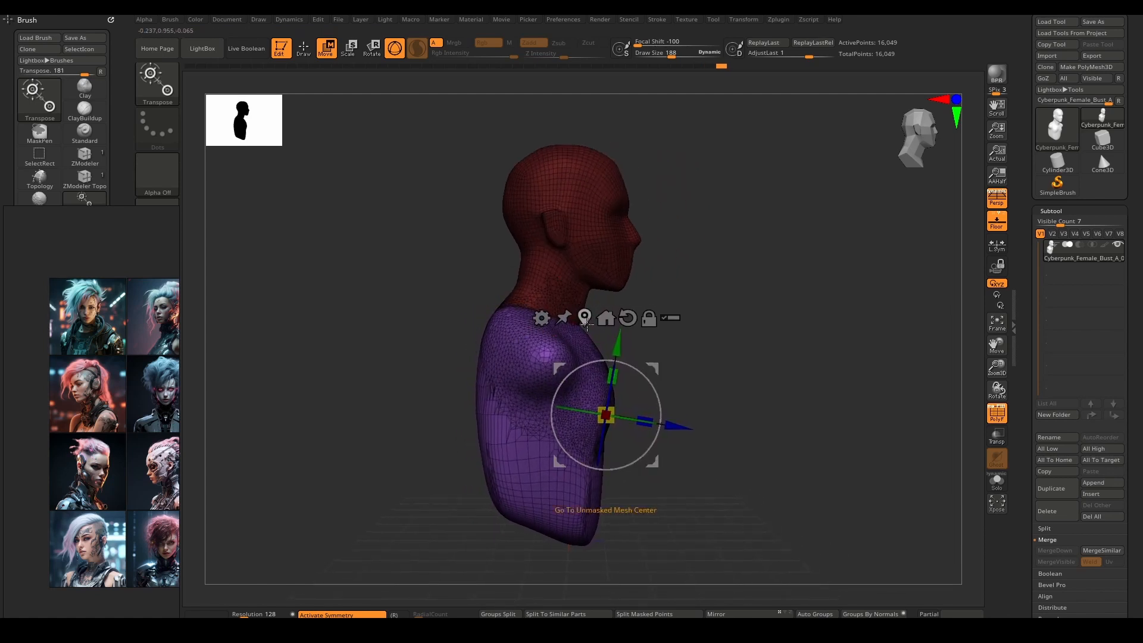
pyautogui.click(998, 201)
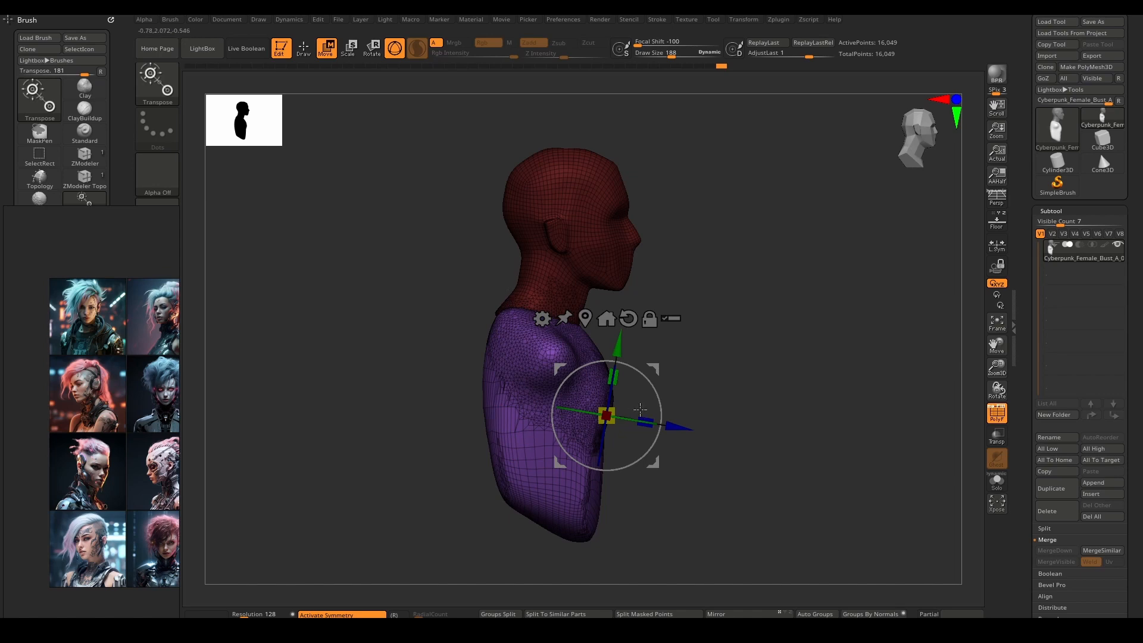
# Return to sculpting, build up and smooth the torso's shoulders, and turn off the wireframe display
pyautogui.press('q')
pyautogui.press('shift')
pyautogui.moveTo(486, 335); pyautogui.dragTo(474, 324)
pyautogui.moveTo(456, 316); pyautogui.dragTo(566, 316, button='right')
pyautogui.moveTo(455, 333); pyautogui.dragTo(440, 358, button='right')
pyautogui.click(1002, 419)
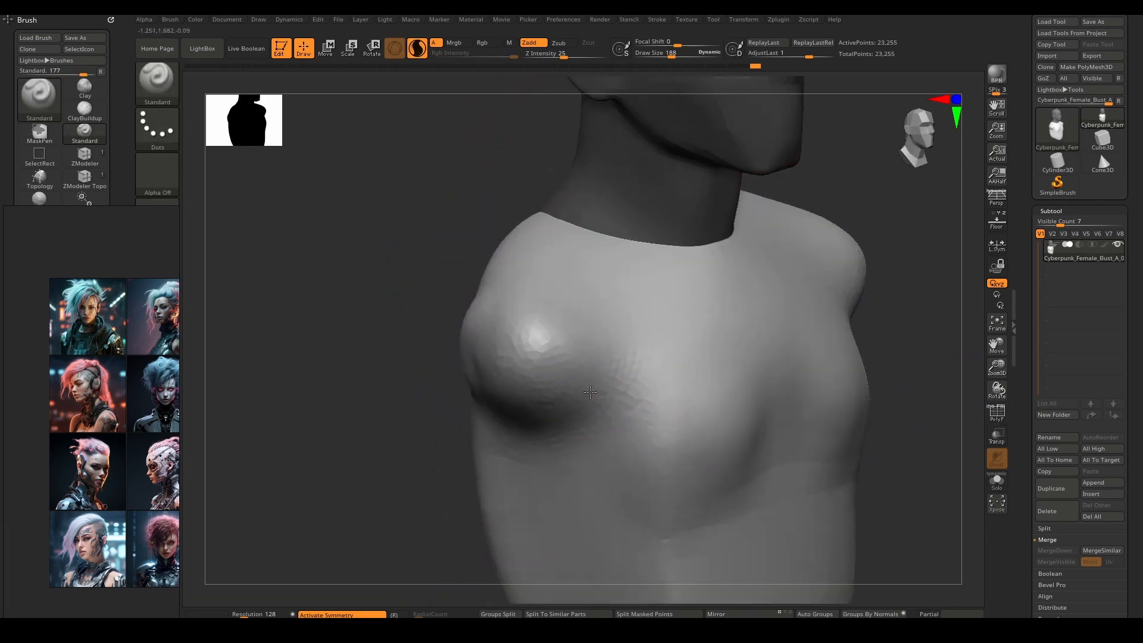
# Reduce the draw size to about 103 and build up the trapezius between the shoulders and the neck
pyautogui.moveTo(548, 370); pyautogui.dragTo(510, 345, button='right')
pyautogui.moveTo(454, 380)
pyautogui.mouseDown()
pyautogui.moveTo(462, 325)
pyautogui.moveTo(490, 374)
pyautogui.moveTo(448, 337)
pyautogui.moveTo(465, 309)
pyautogui.moveTo(501, 310)
pyautogui.moveTo(457, 258)
pyautogui.moveTo(467, 244)
pyautogui.mouseUp()
pyautogui.moveTo(500, 234)
pyautogui.keyDown('alt'); pyautogui.mouseDown(button='right')
pyautogui.moveTo(470, 338)
pyautogui.moveTo(485, 345)
pyautogui.moveTo(490, 377)
pyautogui.moveTo(531, 390)
pyautogui.mouseUp(button='right'); pyautogui.keyUp('alt')
pyautogui.press('space')
pyautogui.moveTo(503, 369); pyautogui.dragTo(500, 369)
pyautogui.moveTo(462, 363); pyautogui.dragTo(478, 377, button='right')
pyautogui.moveTo(480, 385)
pyautogui.mouseDown()
pyautogui.moveTo(464, 379)
pyautogui.moveTo(475, 413)
pyautogui.moveTo(484, 376)
pyautogui.moveTo(440, 366)
pyautogui.moveTo(371, 297)
pyautogui.mouseUp()
pyautogui.press(']')
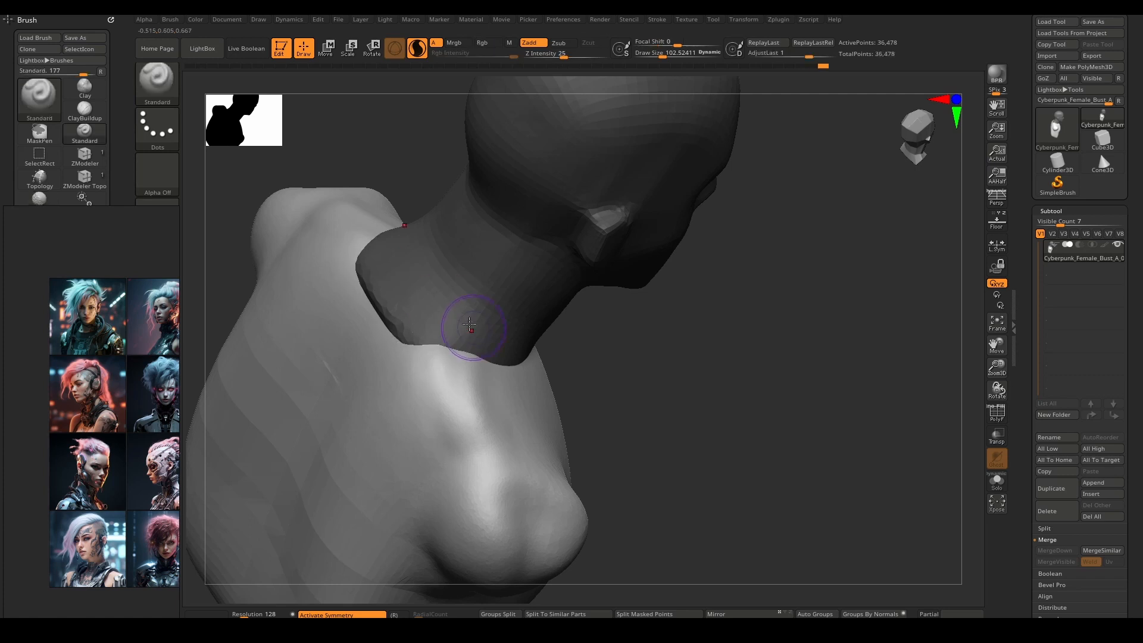
# Clear the mask and smooth the transition between the neck and the upper back
pyautogui.moveTo(472, 324); pyautogui.dragTo(411, 298, button='right')
pyautogui.keyDown('ctrl'); pyautogui.moveTo(765, 360); pyautogui.dragTo(792, 396); pyautogui.keyUp('ctrl')
pyautogui.keyDown('ctrl'); pyautogui.moveTo(765, 360); pyautogui.dragTo(792, 396); pyautogui.keyUp('ctrl')
pyautogui.moveTo(428, 375); pyautogui.dragTo(498, 408, button='right')
pyautogui.moveTo(304, 316)
pyautogui.keyDown('shift'); pyautogui.mouseDown()
pyautogui.moveTo(335, 333)
pyautogui.moveTo(377, 312)
pyautogui.moveTo(327, 306)
pyautogui.moveTo(377, 311)
pyautogui.moveTo(368, 334)
pyautogui.moveTo(306, 309)
pyautogui.moveTo(349, 322)
pyautogui.moveTo(350, 270)
pyautogui.moveTo(388, 319)
pyautogui.moveTo(338, 278)
pyautogui.mouseUp(); pyautogui.keyUp('shift')
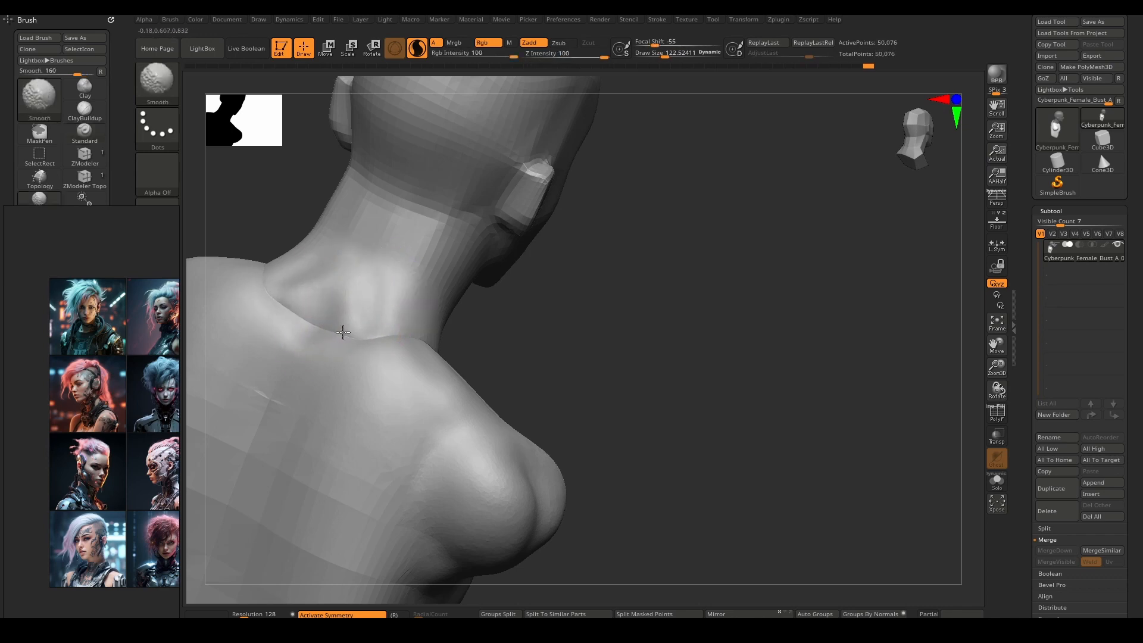
pyautogui.keyDown('shift'); pyautogui.moveTo(342, 332); pyautogui.dragTo(329, 345); pyautogui.keyUp('shift')
# Build up and smooth the side of the neck and shoulder slope, setting the draw size to about 208
pyautogui.press('space')
pyautogui.moveTo(413, 332)
pyautogui.mouseDown()
pyautogui.moveTo(428, 334)
pyautogui.moveTo(347, 344)
pyautogui.moveTo(300, 306)
pyautogui.mouseUp()
pyautogui.moveTo(444, 337); pyautogui.dragTo(377, 326, button='right')
pyautogui.moveTo(474, 345)
pyautogui.keyDown('shift'); pyautogui.mouseDown()
pyautogui.moveTo(480, 329)
pyautogui.moveTo(459, 340)
pyautogui.mouseUp(); pyautogui.keyUp('shift')
pyautogui.press('space')
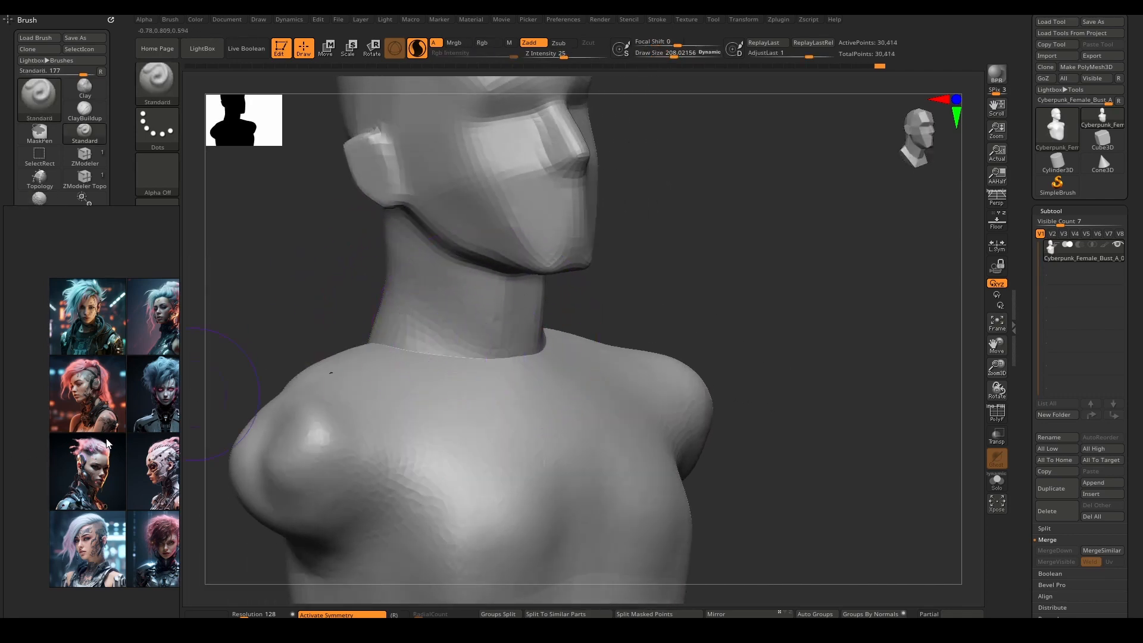
# Enlarge the reference portraits, then slim the neck from the front and side with the Move brush
pyautogui.scroll(3, 98, 381)
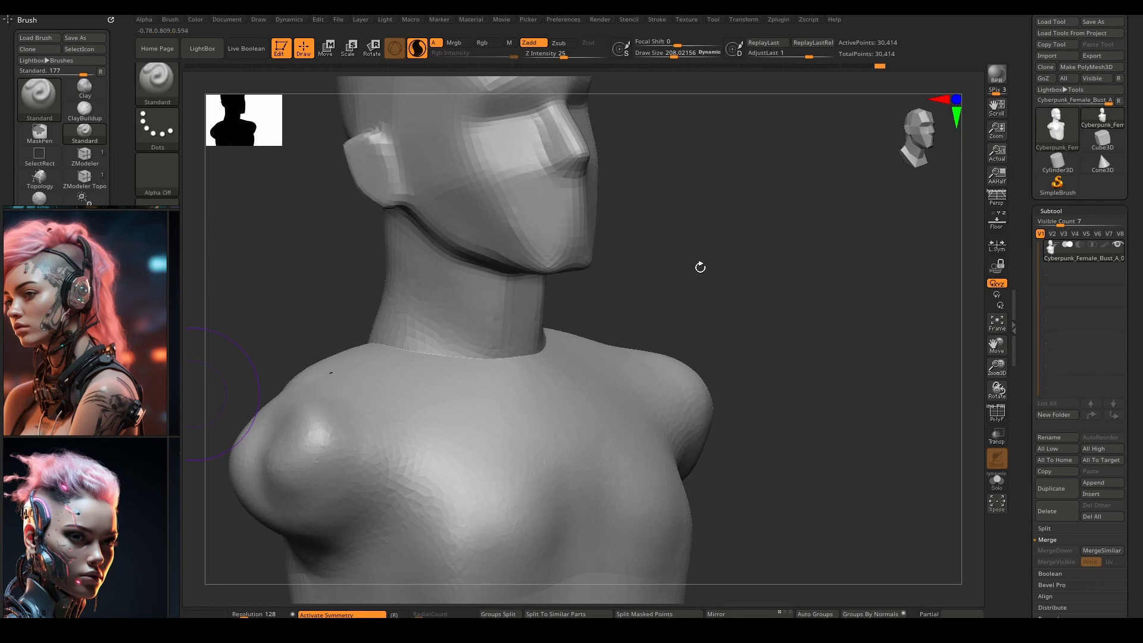
pyautogui.keyDown('shift'); pyautogui.moveTo(699, 263); pyautogui.dragTo(689, 304, button='right'); pyautogui.keyUp('shift')
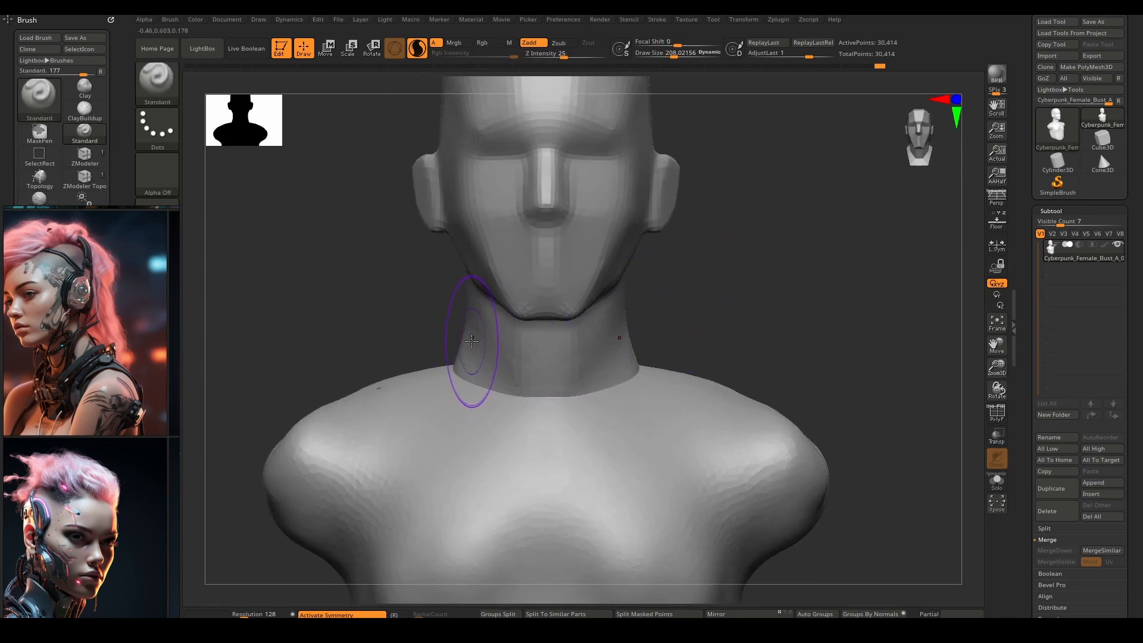
pyautogui.press('b')
pyautogui.press('m')
pyautogui.press('v')
pyautogui.moveTo(464, 361); pyautogui.dragTo(478, 365)
pyautogui.keyDown('shift'); pyautogui.moveTo(478, 363); pyautogui.dragTo(545, 353, button='right'); pyautogui.keyUp('shift')
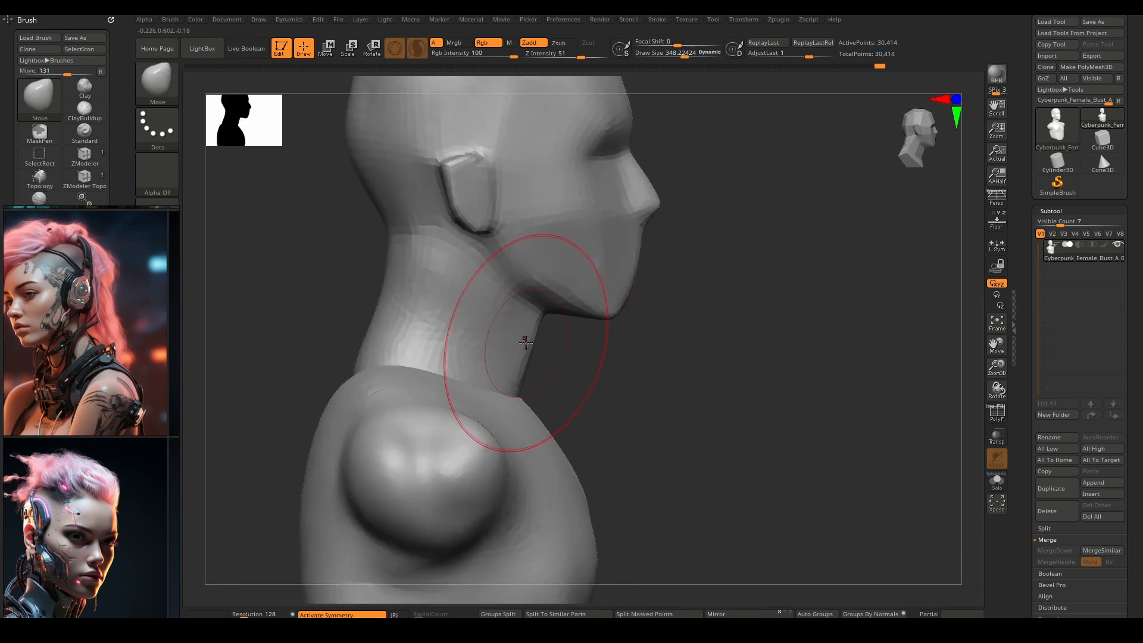
pyautogui.moveTo(525, 343); pyautogui.dragTo(515, 344)
# Adjust the underside of the jaw and chin in side view, reducing the Move brush's draw size to about 157
pyautogui.press('space')
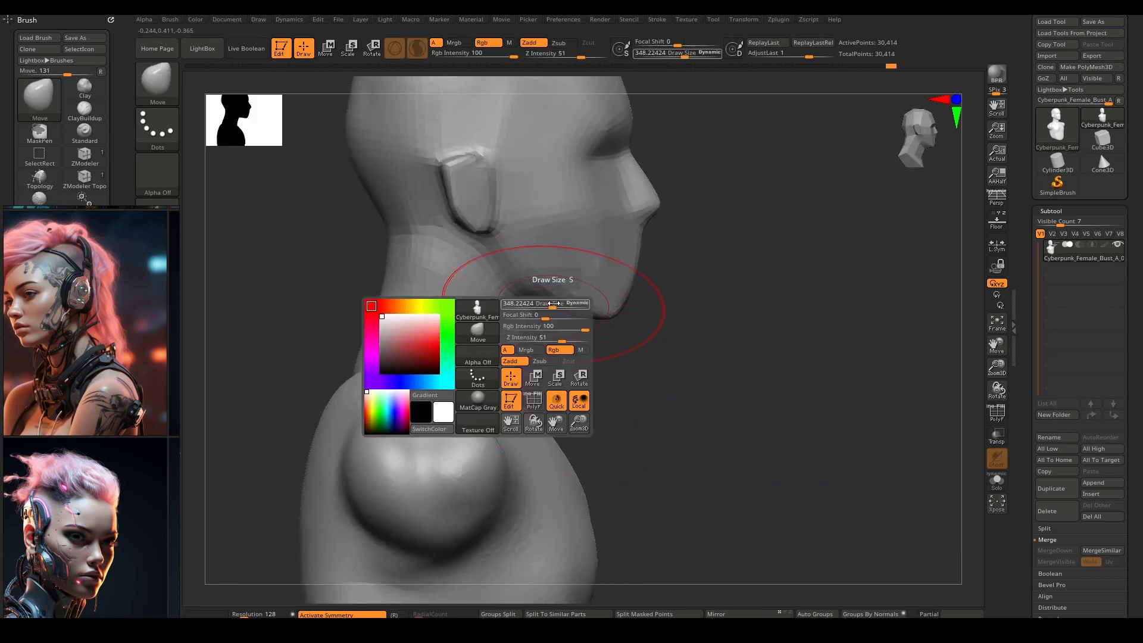
pyautogui.moveTo(553, 304); pyautogui.dragTo(532, 293)
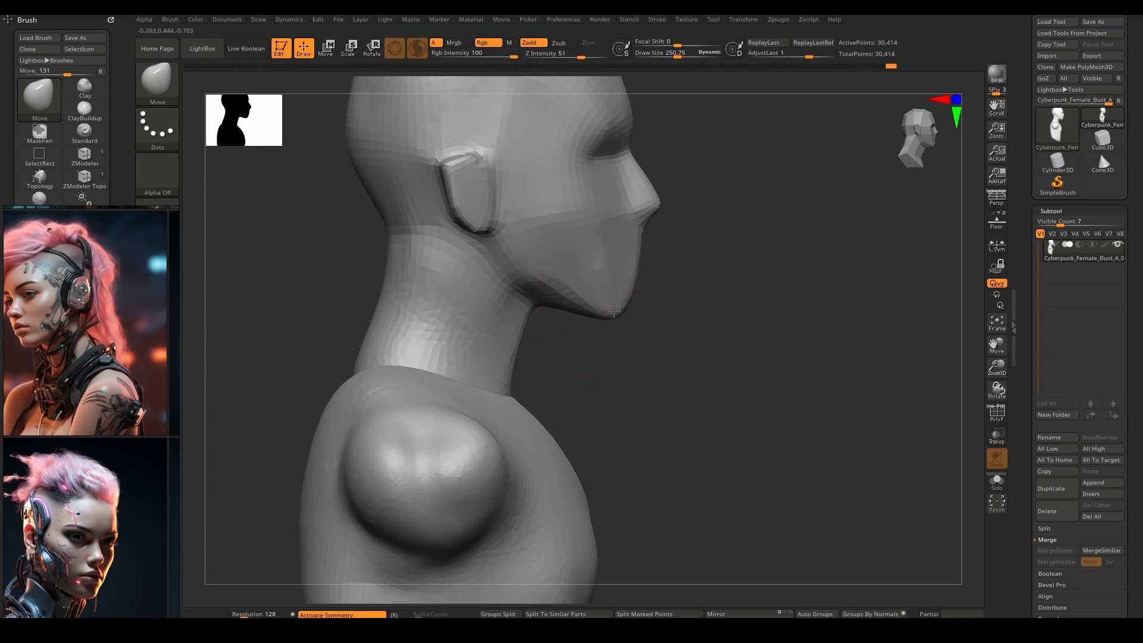
pyautogui.press('space')
pyautogui.moveTo(626, 297); pyautogui.dragTo(616, 298)
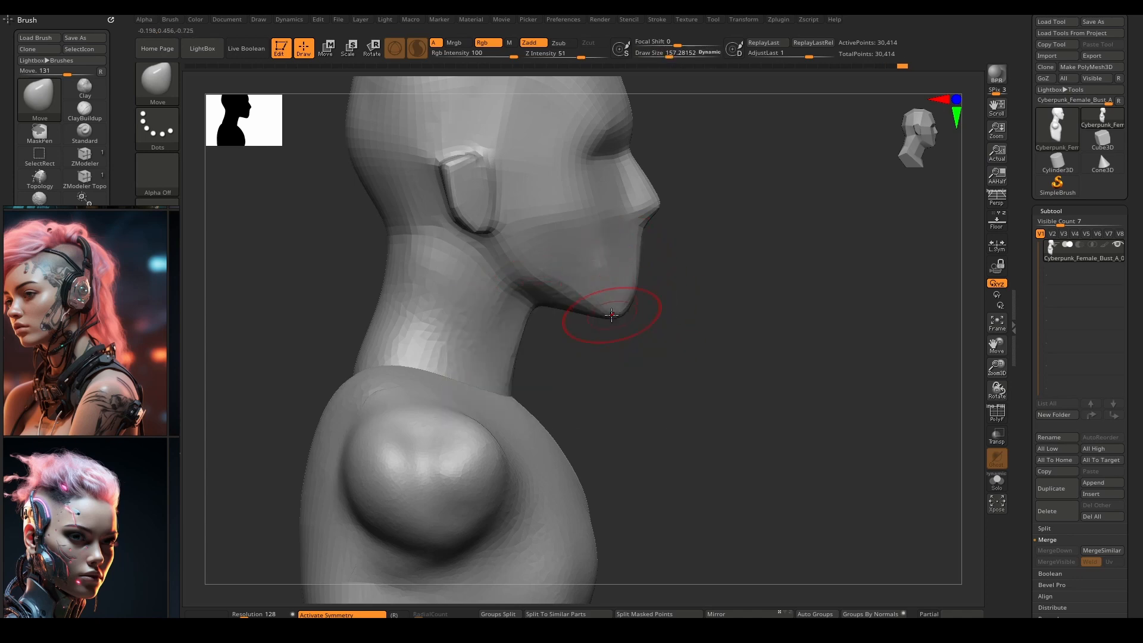
pyautogui.keyDown('ctrl'); pyautogui.moveTo(315, 256); pyautogui.dragTo(297, 274); pyautogui.keyUp('ctrl')
# Smooth the hard planes of the chin, mouth area and nose
pyautogui.moveTo(577, 305); pyautogui.dragTo(541, 300, button='right')
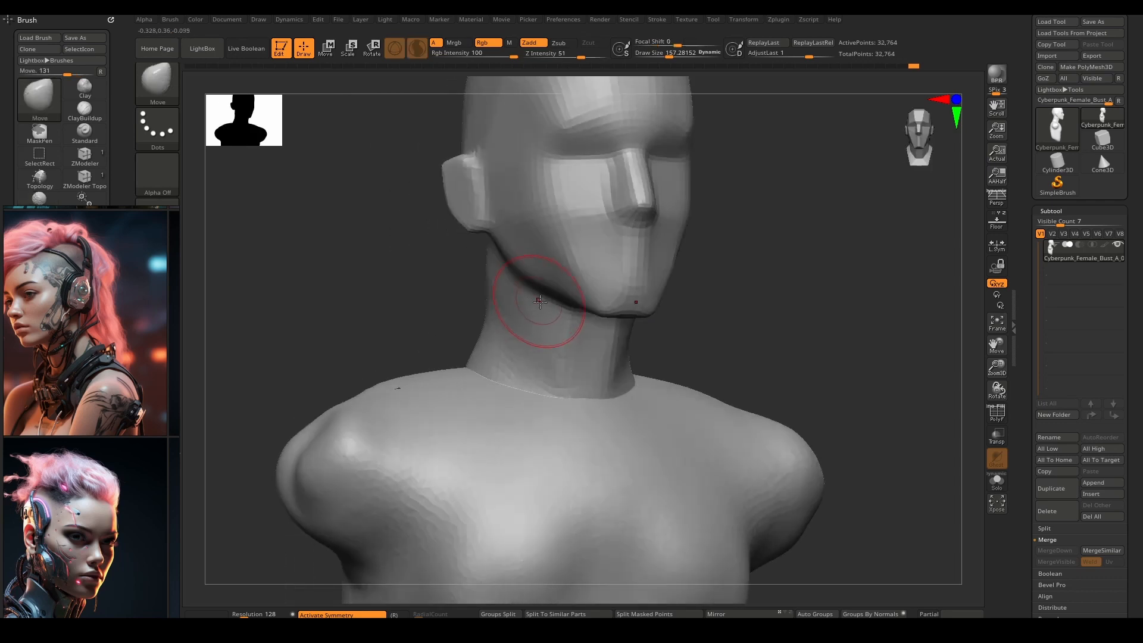
pyautogui.keyDown('shift'); pyautogui.moveTo(621, 290); pyautogui.dragTo(601, 283); pyautogui.keyUp('shift')
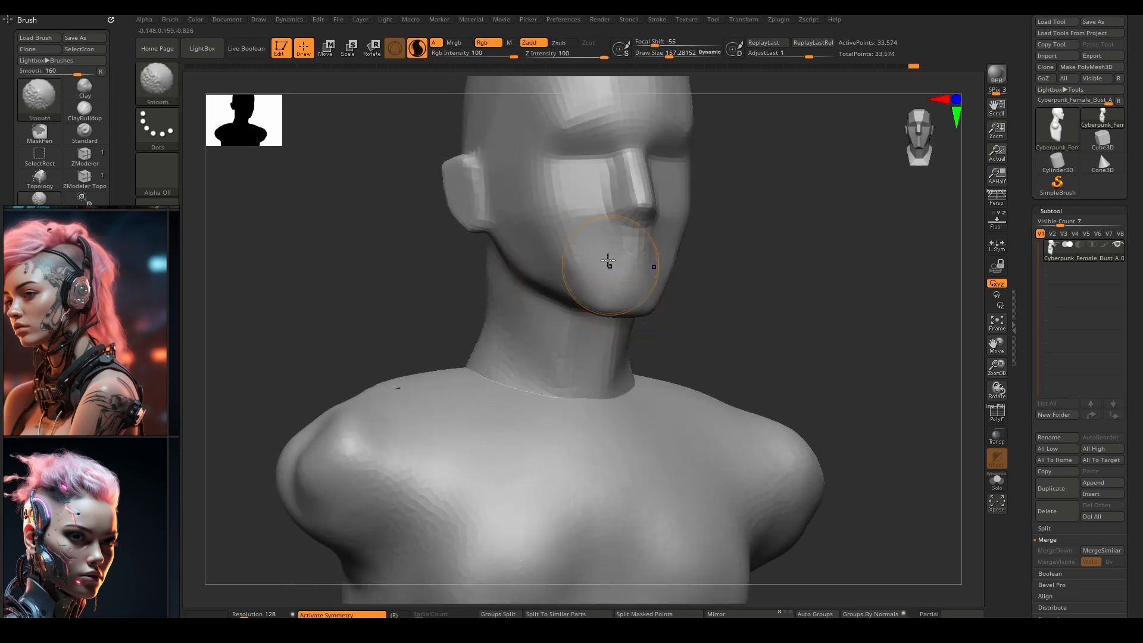
pyautogui.moveTo(619, 227); pyautogui.dragTo(620, 215)
pyautogui.keyDown('alt'); pyautogui.moveTo(619, 224); pyautogui.dragTo(628, 304, button='right'); pyautogui.keyUp('alt')
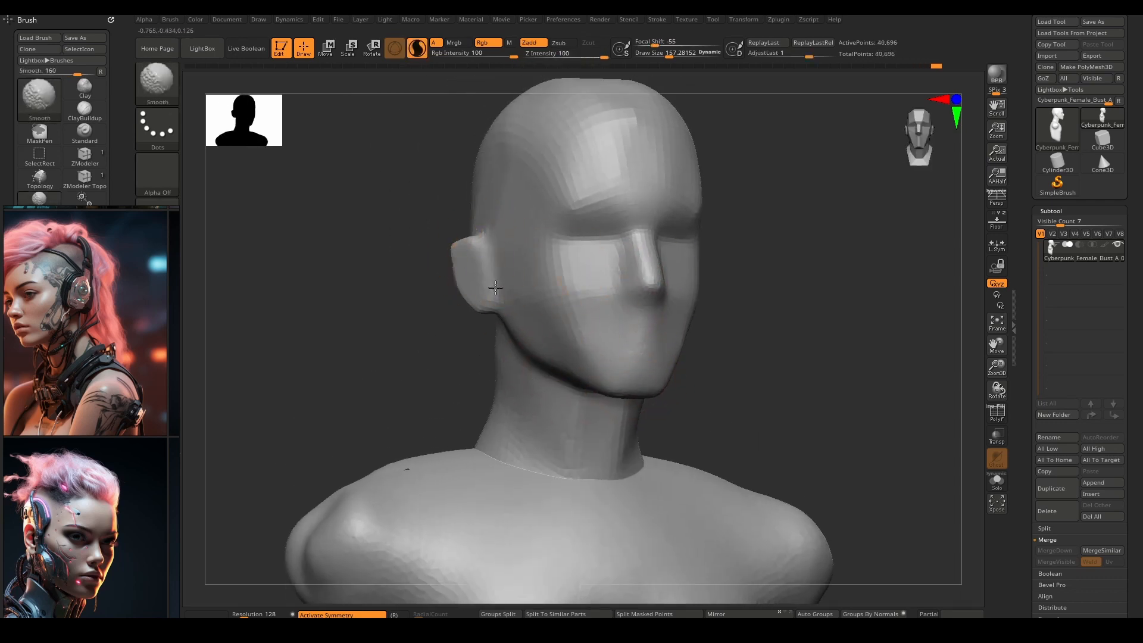
# Smooth the cheek near the ear and the front of the bust below the jaw
pyautogui.keyDown('shift'); pyautogui.moveTo(495, 287); pyautogui.dragTo(498, 293); pyautogui.keyUp('shift')
pyautogui.keyDown('ctrl'); pyautogui.moveTo(577, 324); pyautogui.dragTo(568, 268, button='right'); pyautogui.keyUp('ctrl')
pyautogui.moveTo(548, 398)
pyautogui.keyDown('shift'); pyautogui.mouseDown()
pyautogui.moveTo(511, 378)
pyautogui.moveTo(548, 388)
pyautogui.mouseUp(); pyautogui.keyUp('shift')
# Look through the cyberpunk portrait references, comparing heads, necks and shoulders across the whole board
pyautogui.scroll(-6, 102, 388)
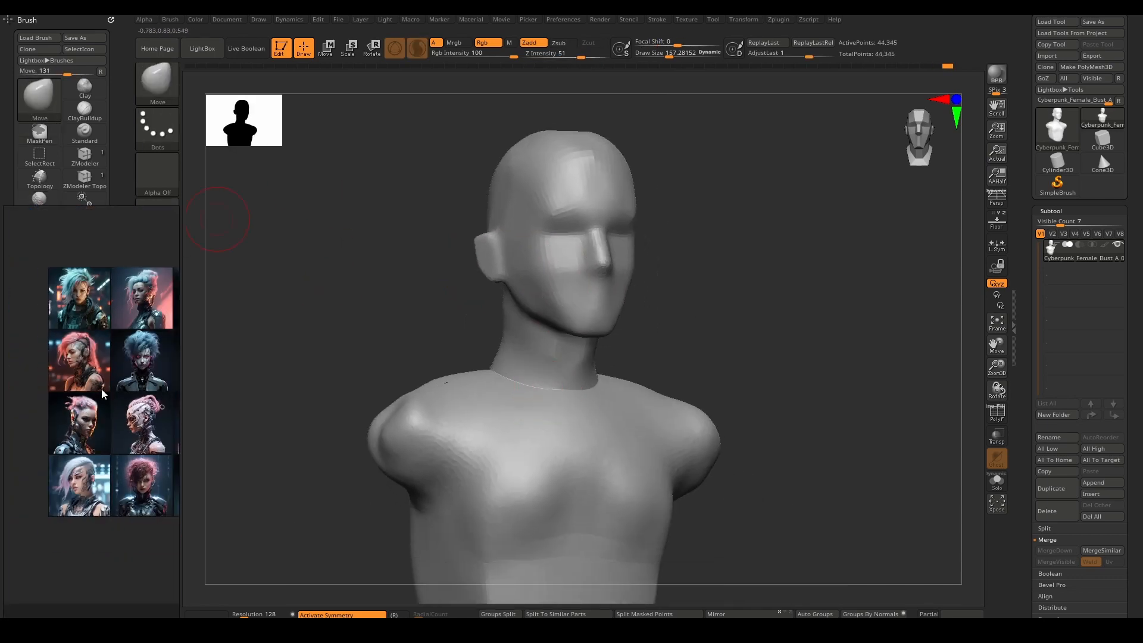
pyautogui.moveTo(117, 332)
pyautogui.mouseDown(button='middle')
pyautogui.moveTo(107, 354)
pyautogui.moveTo(127, 334)
pyautogui.moveTo(98, 369)
pyautogui.mouseUp(button='middle')
pyautogui.scroll(7, 148, 328)
pyautogui.scroll(-2, 128, 336)
pyautogui.scroll(-3, 81, 387)
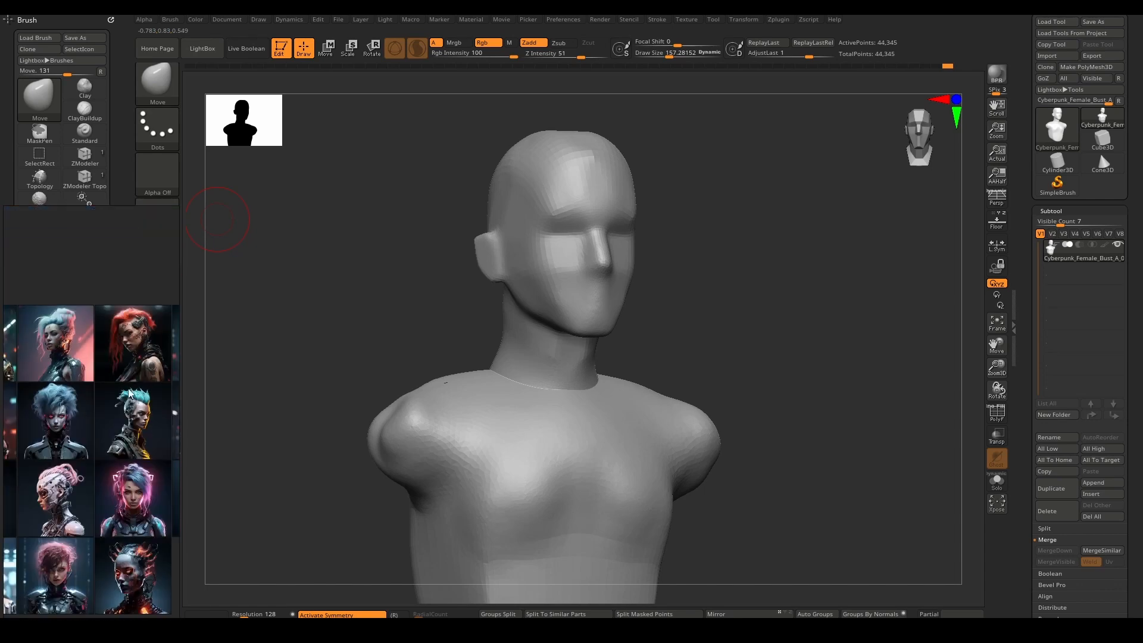
pyautogui.moveTo(112, 470); pyautogui.dragTo(57, 425, button='middle')
pyautogui.scroll(4, 135, 302)
pyautogui.scroll(-3, 134, 305)
pyautogui.moveTo(135, 319); pyautogui.dragTo(109, 297, button='middle')
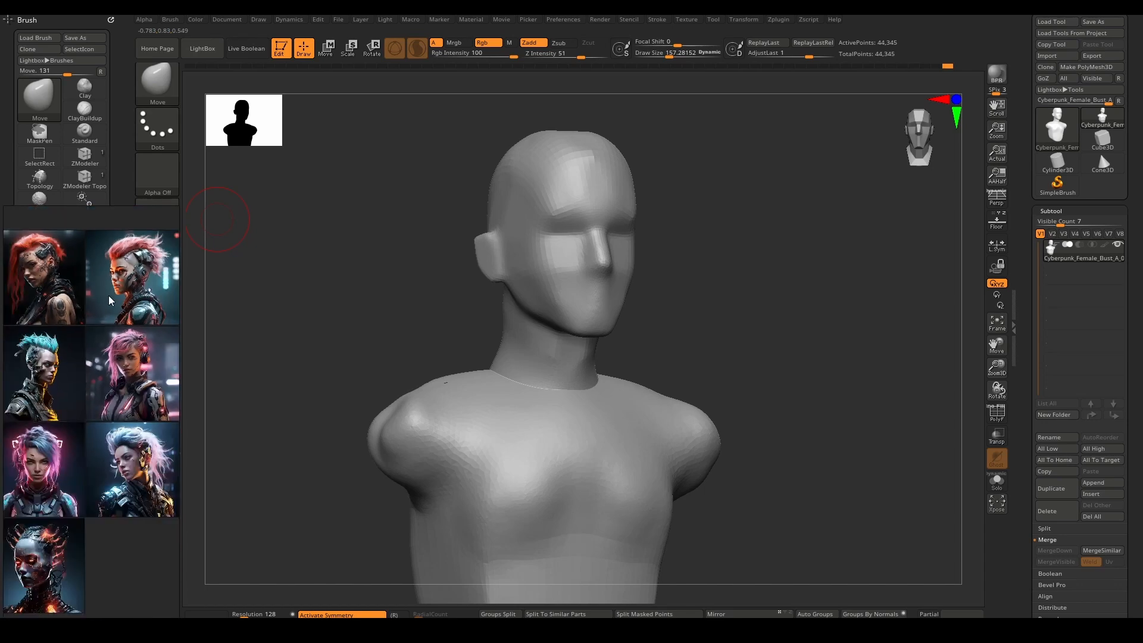
pyautogui.moveTo(81, 555)
pyautogui.mouseDown()
pyautogui.moveTo(88, 510)
pyautogui.moveTo(173, 468)
pyautogui.mouseUp()
pyautogui.moveTo(89, 432); pyautogui.dragTo(115, 448)
pyautogui.scroll(3, 147, 559)
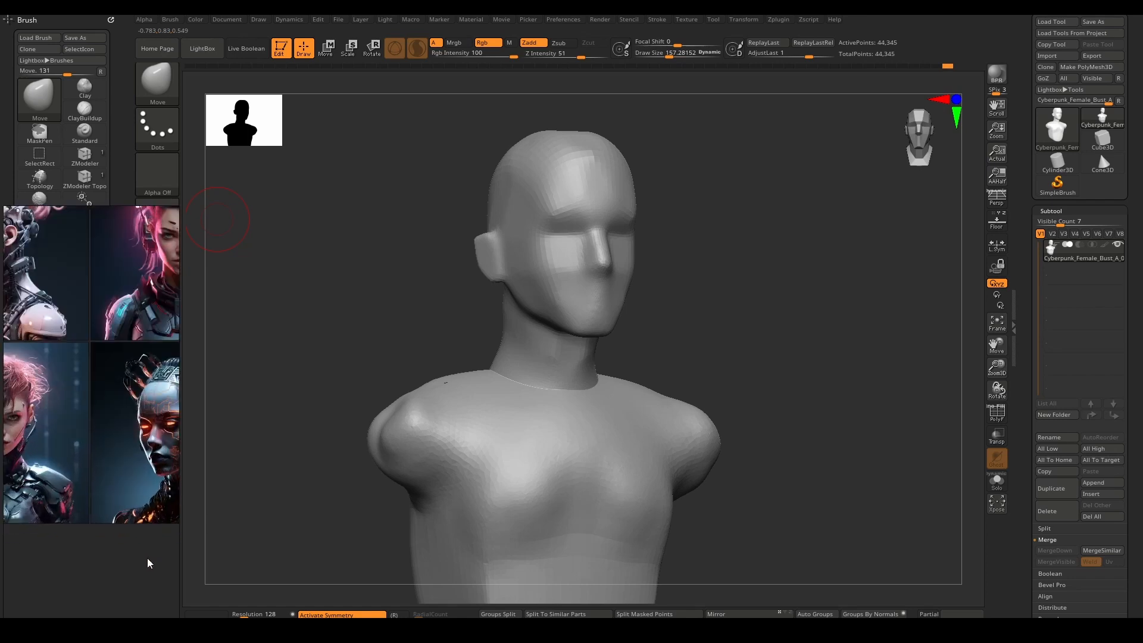
pyautogui.scroll(3, 148, 560)
pyautogui.moveTo(148, 553); pyautogui.dragTo(63, 534, button='middle')
pyautogui.scroll(-4, 71, 485)
# Enlarge the front-facing teal-haired portrait with the pink-haired headphone portrait below it as reference
pyautogui.moveTo(53, 387); pyautogui.dragTo(146, 453, button='middle')
pyautogui.moveTo(134, 256); pyautogui.dragTo(155, 425, button='middle')
pyautogui.scroll(5, 99, 263)
pyautogui.moveTo(106, 261); pyautogui.dragTo(95, 353, button='middle')
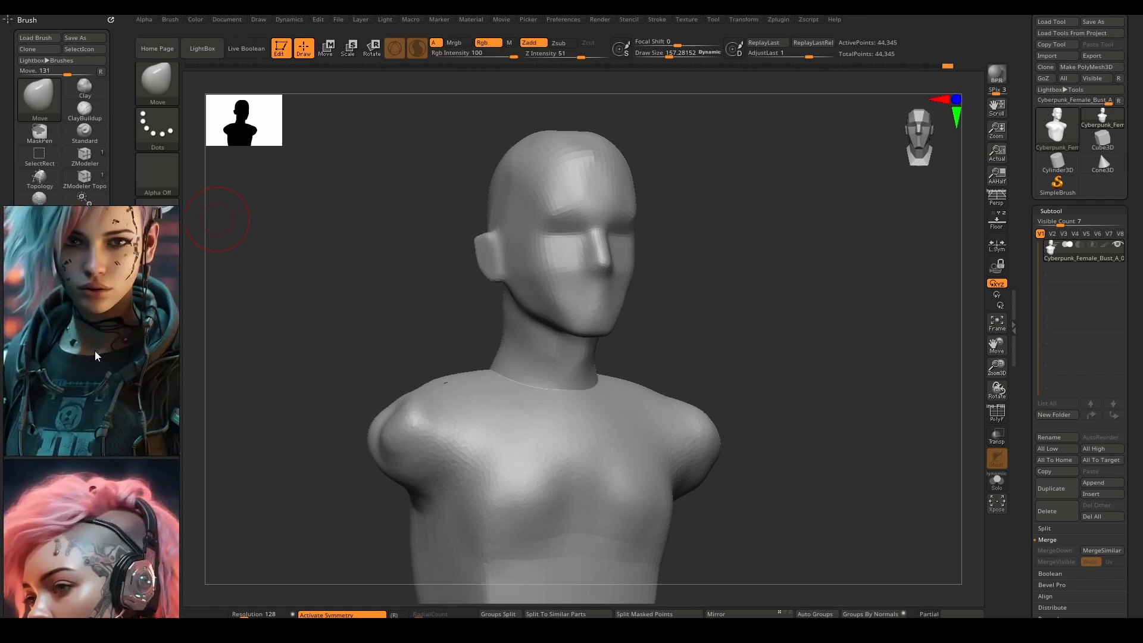
# Build up the diagonal muscles along the front of the neck with ClayBuildup at draw size about 60, and smooth them
pyautogui.moveTo(726, 354)
pyautogui.mouseDown(button='right')
pyautogui.moveTo(643, 370)
pyautogui.moveTo(572, 408)
pyautogui.moveTo(584, 426)
pyautogui.moveTo(579, 390)
pyautogui.mouseUp(button='right')
pyautogui.press('space')
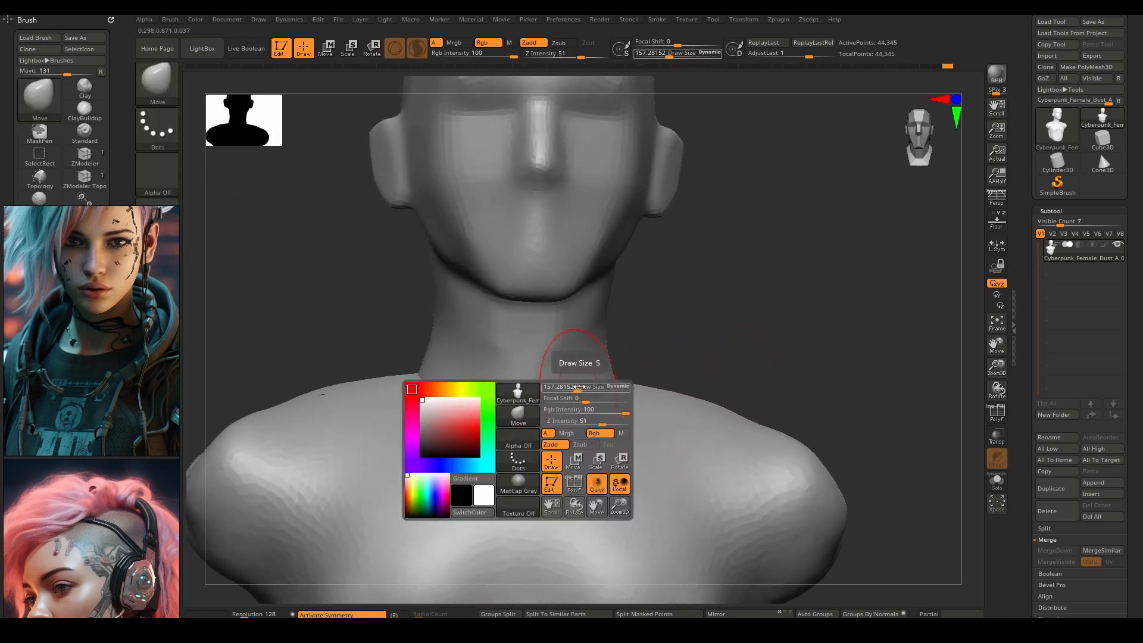
pyautogui.moveTo(579, 390); pyautogui.dragTo(571, 390)
pyautogui.press('b')
pyautogui.press('c')
pyautogui.press('b')
pyautogui.moveTo(577, 381)
pyautogui.mouseDown(button='right')
pyautogui.moveTo(548, 411)
pyautogui.moveTo(572, 391)
pyautogui.mouseUp(button='right')
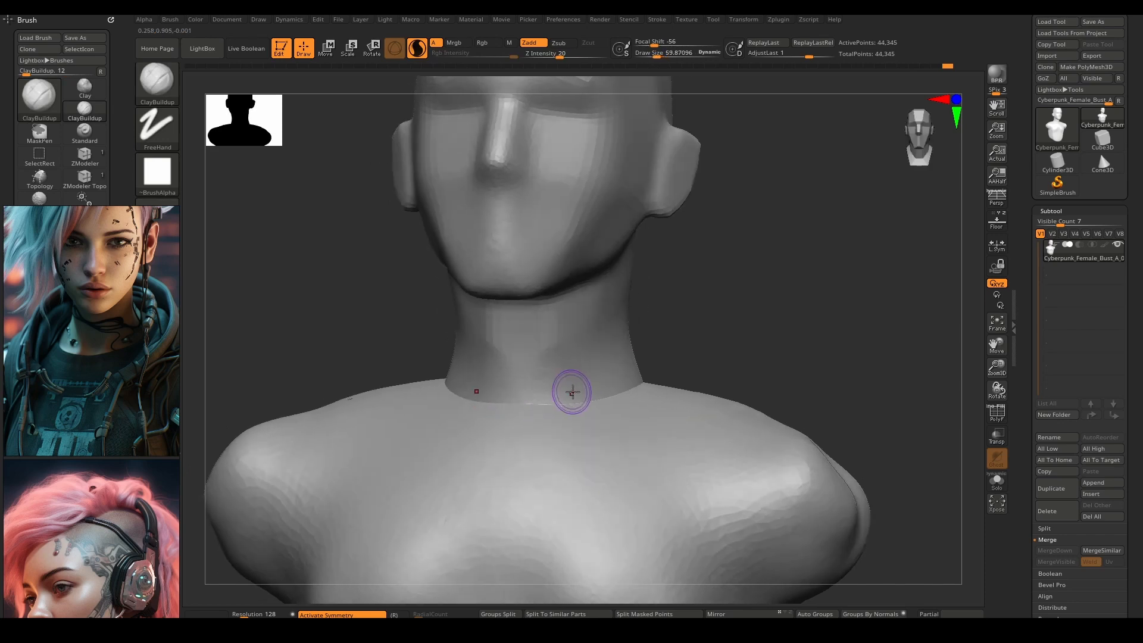
pyautogui.moveTo(585, 309)
pyautogui.mouseDown()
pyautogui.moveTo(570, 402)
pyautogui.moveTo(545, 430)
pyautogui.moveTo(573, 339)
pyautogui.moveTo(567, 398)
pyautogui.mouseUp()
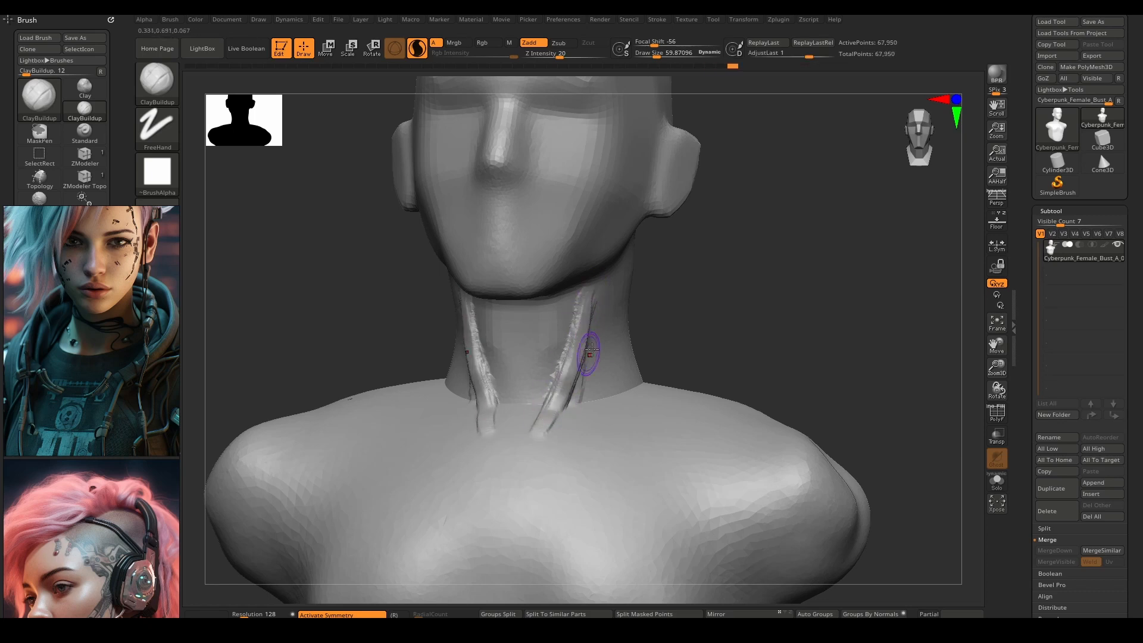
pyautogui.keyDown('shift'); pyautogui.moveTo(592, 350); pyautogui.dragTo(557, 392); pyautogui.keyUp('shift')
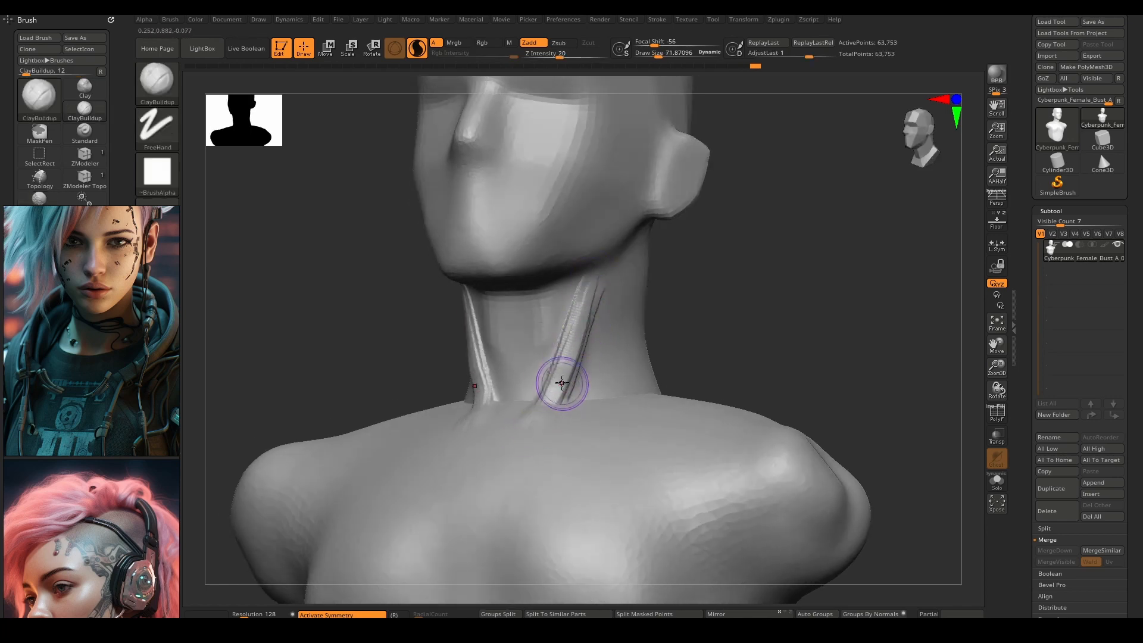
# Thicken the lower ends of the neck muscles with ClayBuildup at draw size about 72 and blend them into the chest
pyautogui.moveTo(562, 383); pyautogui.dragTo(616, 405, button='right')
pyautogui.moveTo(553, 390); pyautogui.dragTo(539, 429)
pyautogui.moveTo(585, 307)
pyautogui.mouseDown(button='right')
pyautogui.moveTo(512, 322)
pyautogui.moveTo(547, 357)
pyautogui.mouseUp(button='right')
pyautogui.keyDown('shift'); pyautogui.moveTo(571, 381); pyautogui.dragTo(538, 430); pyautogui.keyUp('shift')
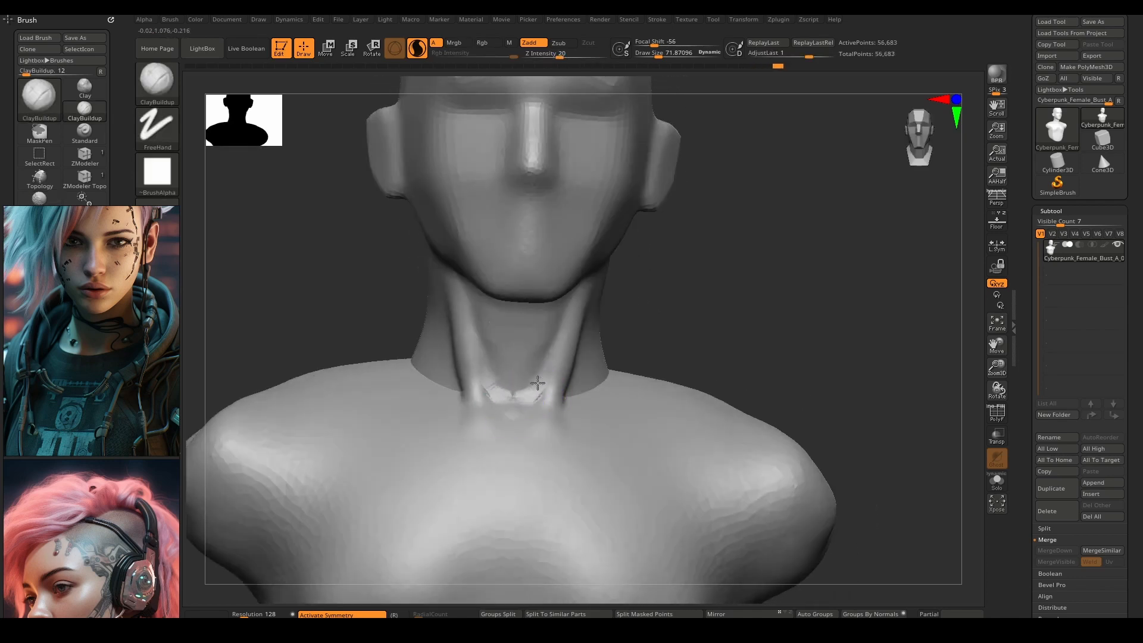
# Fill in the throat and the hollow between the neck muscles with ClayBuildup, then smooth the area
pyautogui.moveTo(538, 383); pyautogui.dragTo(537, 372)
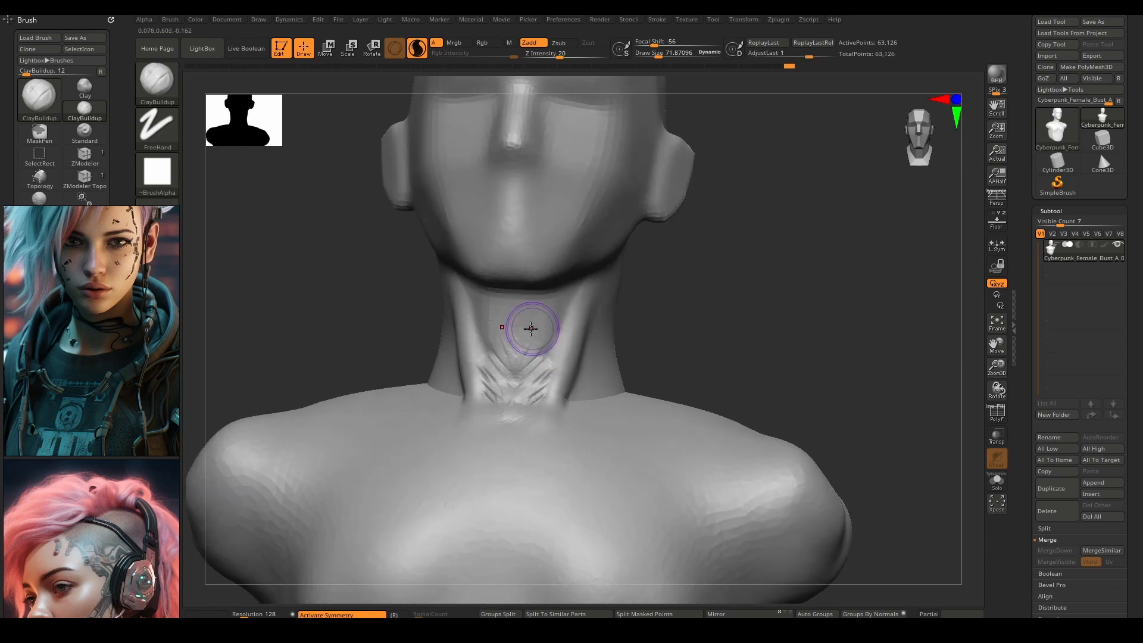
pyautogui.moveTo(510, 326); pyautogui.dragTo(522, 399)
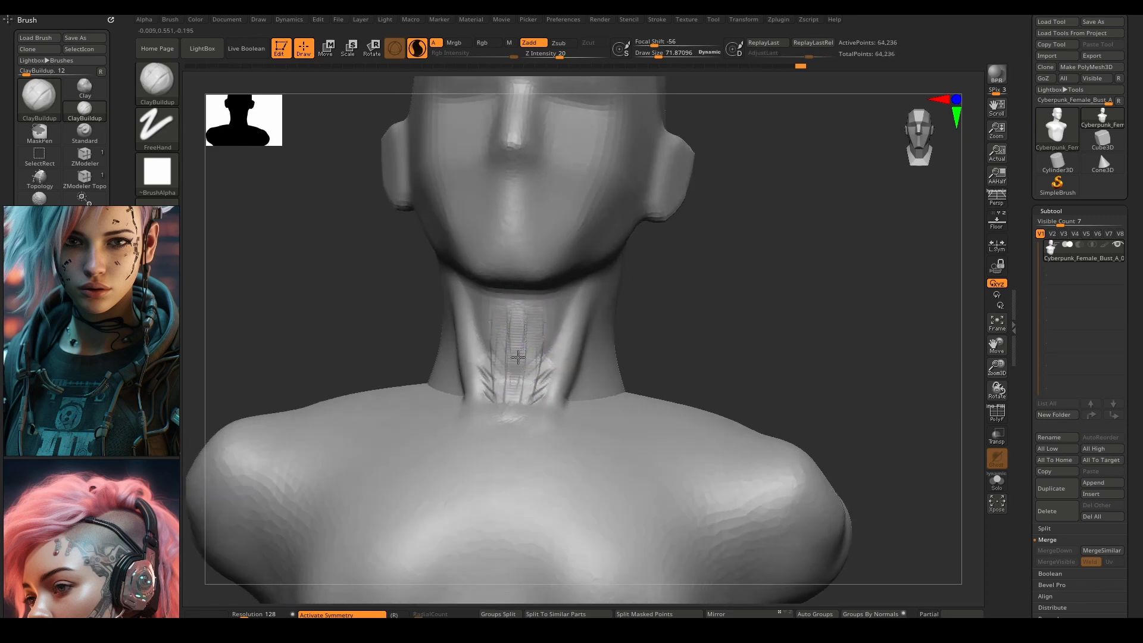
pyautogui.moveTo(518, 357)
pyautogui.mouseDown()
pyautogui.moveTo(510, 395)
pyautogui.moveTo(530, 313)
pyautogui.mouseUp()
pyautogui.keyDown('shift'); pyautogui.moveTo(530, 376); pyautogui.dragTo(528, 345); pyautogui.keyUp('shift')
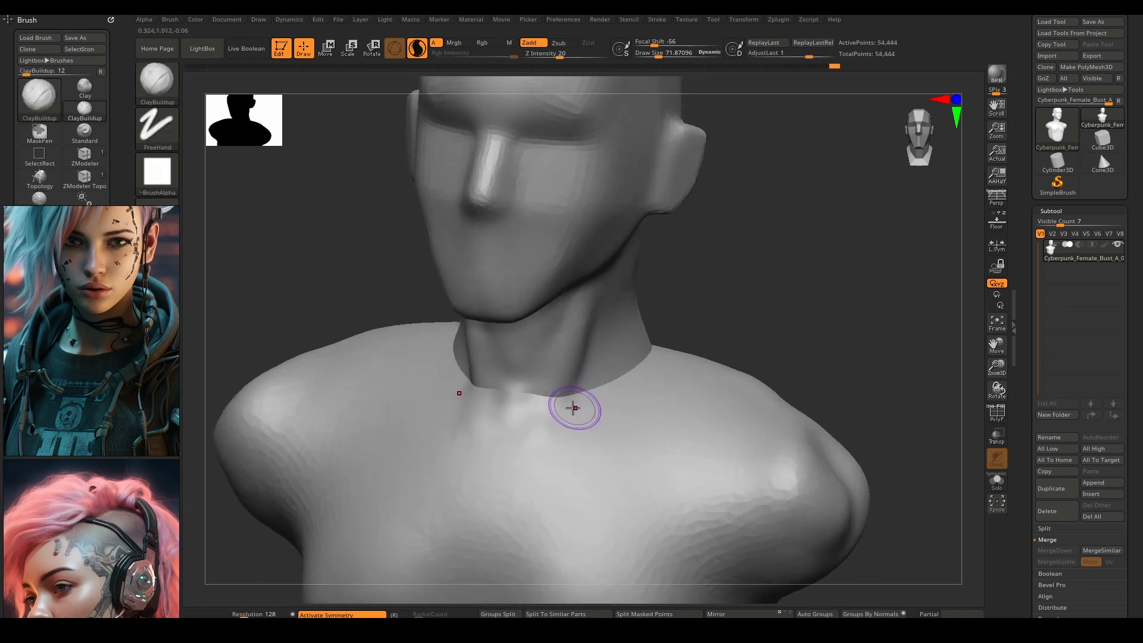
# Extend the neck muscles down over the neckline onto the upper chest and smooth the strokes
pyautogui.moveTo(574, 354)
pyautogui.mouseDown()
pyautogui.moveTo(551, 398)
pyautogui.moveTo(543, 390)
pyautogui.mouseUp()
pyautogui.keyDown('shift'); pyautogui.moveTo(570, 375); pyautogui.dragTo(568, 392); pyautogui.keyUp('shift')
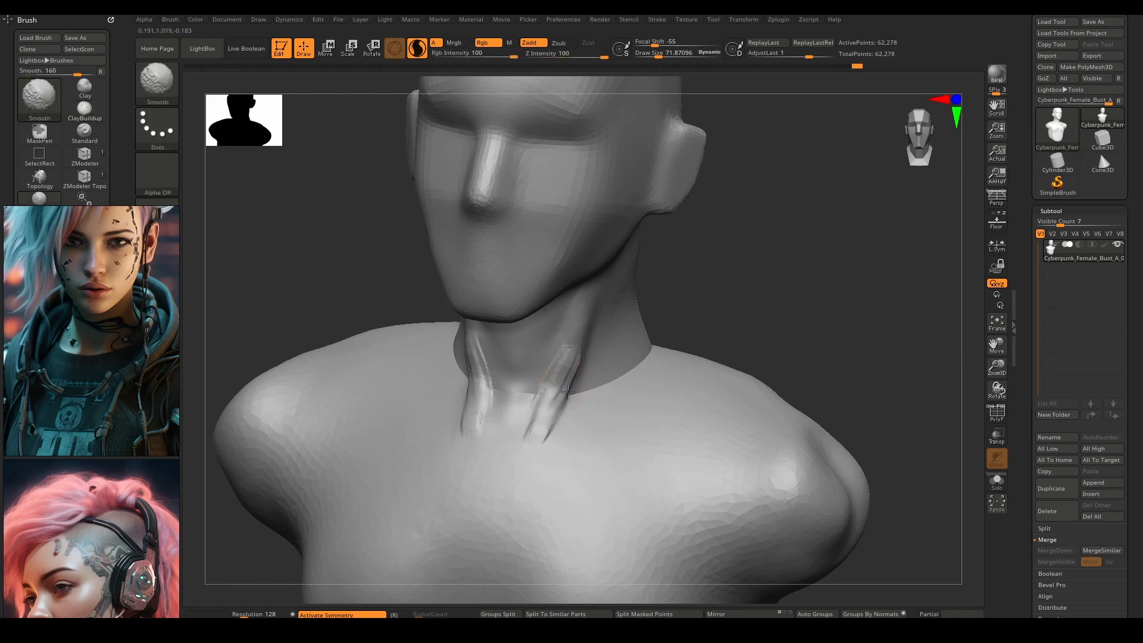
pyautogui.moveTo(595, 322)
pyautogui.mouseDown(button='right')
pyautogui.moveTo(661, 324)
pyautogui.moveTo(613, 357)
pyautogui.mouseUp(button='right')
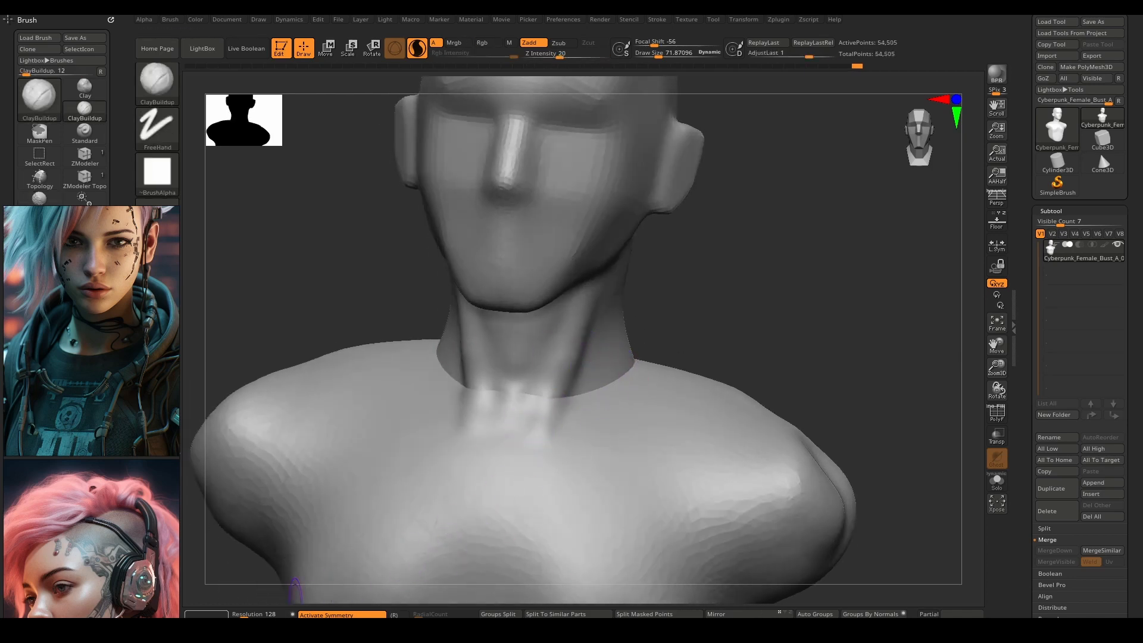
# Remesh the bust with DynaMesh at resolution 128, then smooth the neck-to-torso seam and the back of the neck
pyautogui.click(206, 614)
pyautogui.keyDown('shift'); pyautogui.moveTo(586, 392); pyautogui.dragTo(532, 397); pyautogui.keyUp('shift')
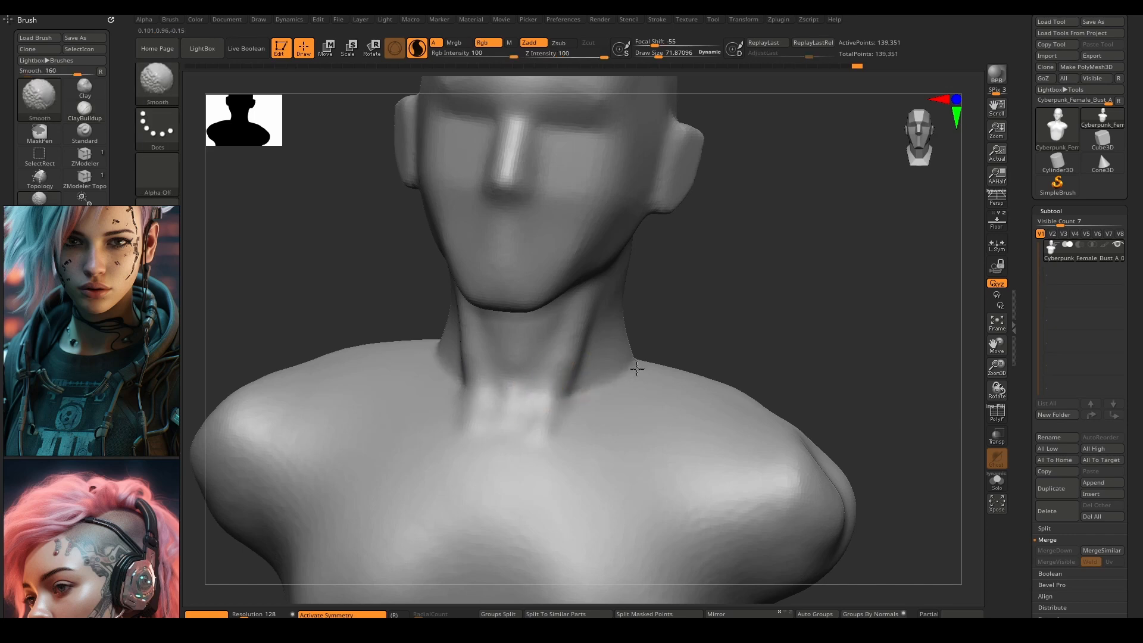
pyautogui.moveTo(601, 379); pyautogui.dragTo(579, 361, button='right')
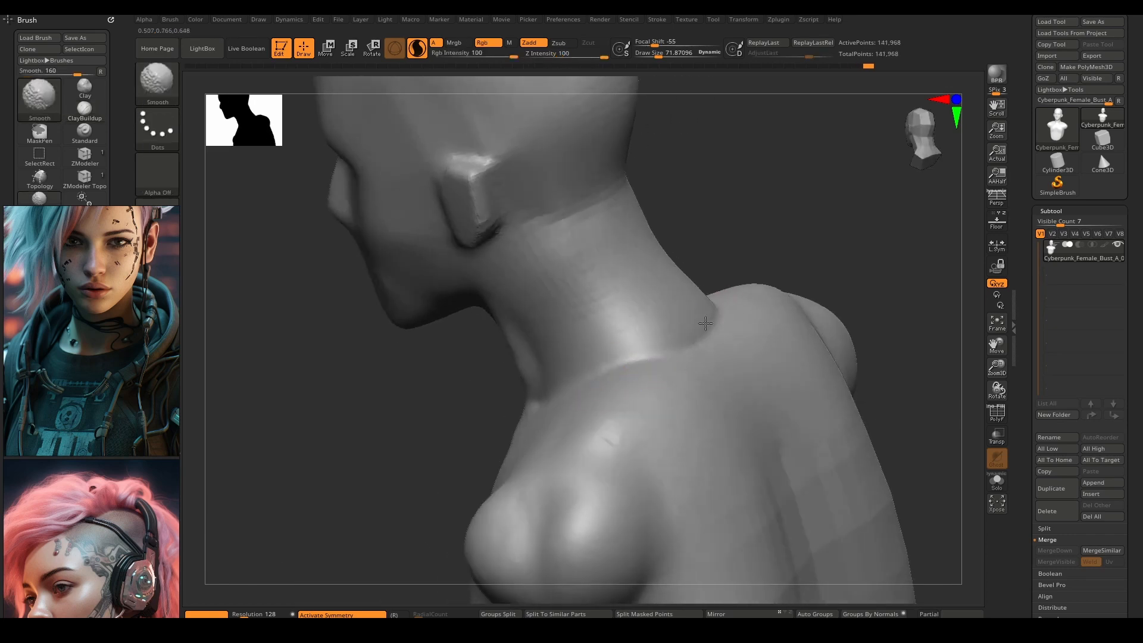
pyautogui.keyDown('shift'); pyautogui.moveTo(692, 346); pyautogui.dragTo(617, 355); pyautogui.keyUp('shift')
pyautogui.keyDown('shift'); pyautogui.moveTo(557, 223); pyautogui.dragTo(603, 274); pyautogui.keyUp('shift')
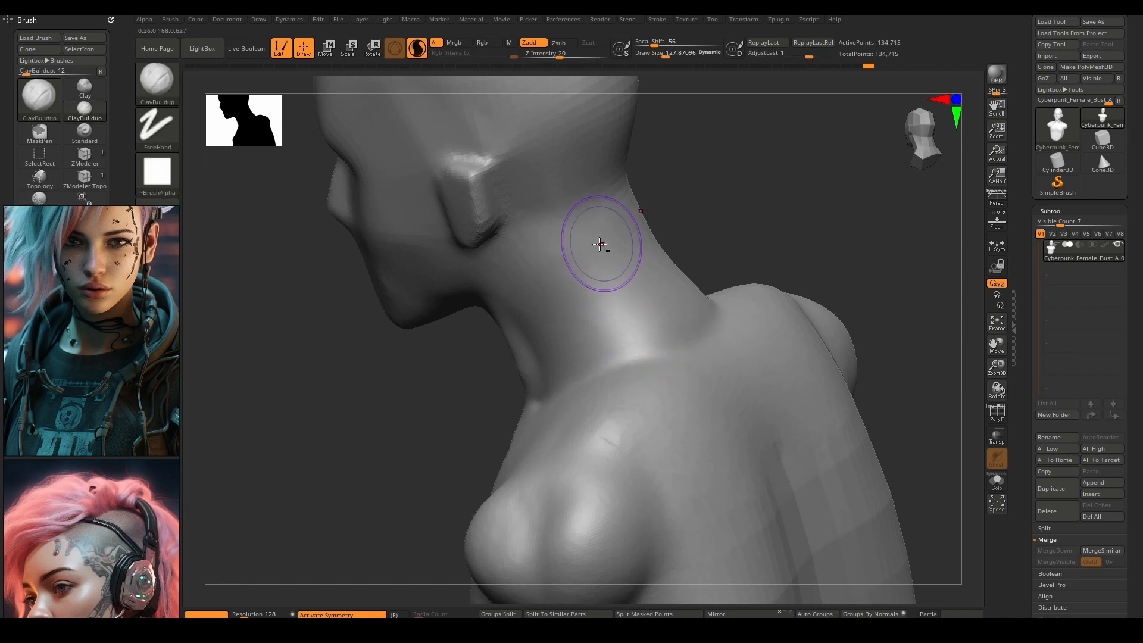
# Smooth the faceted back, side and top of the skull at draw size about 128
pyautogui.keyDown('alt'); pyautogui.moveTo(600, 244); pyautogui.dragTo(602, 396, button='right'); pyautogui.keyUp('alt')
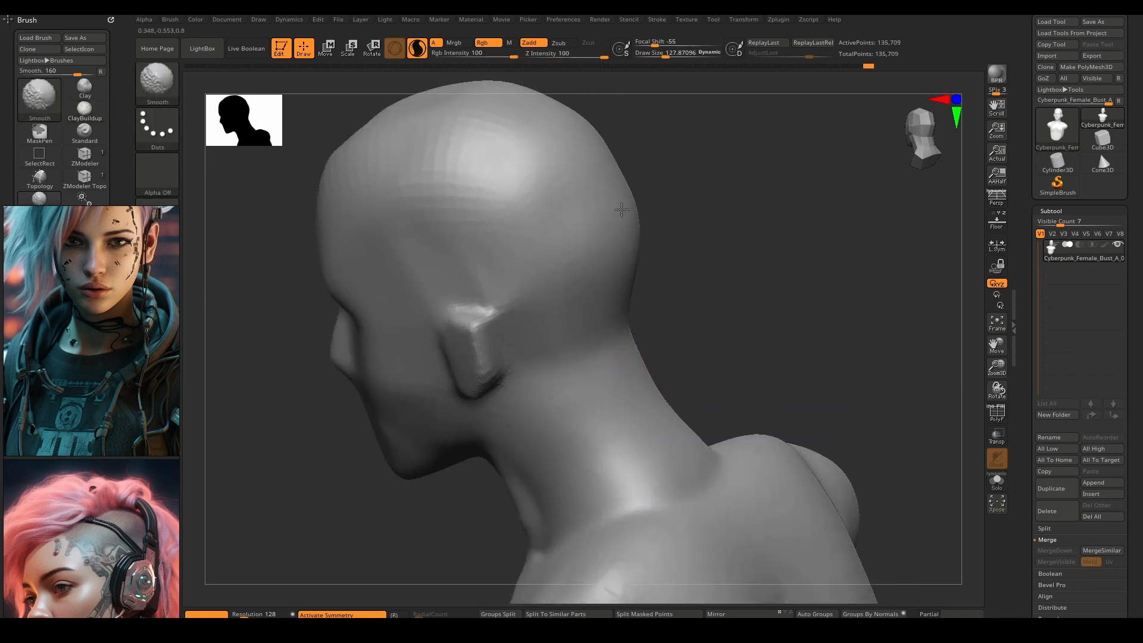
pyautogui.keyDown('shift'); pyautogui.moveTo(622, 210); pyautogui.dragTo(608, 215); pyautogui.keyUp('shift')
pyautogui.keyDown('alt'); pyautogui.moveTo(603, 215); pyautogui.dragTo(635, 289, button='right'); pyautogui.keyUp('alt')
pyautogui.keyDown('shift'); pyautogui.moveTo(590, 279); pyautogui.dragTo(613, 289); pyautogui.keyUp('shift')
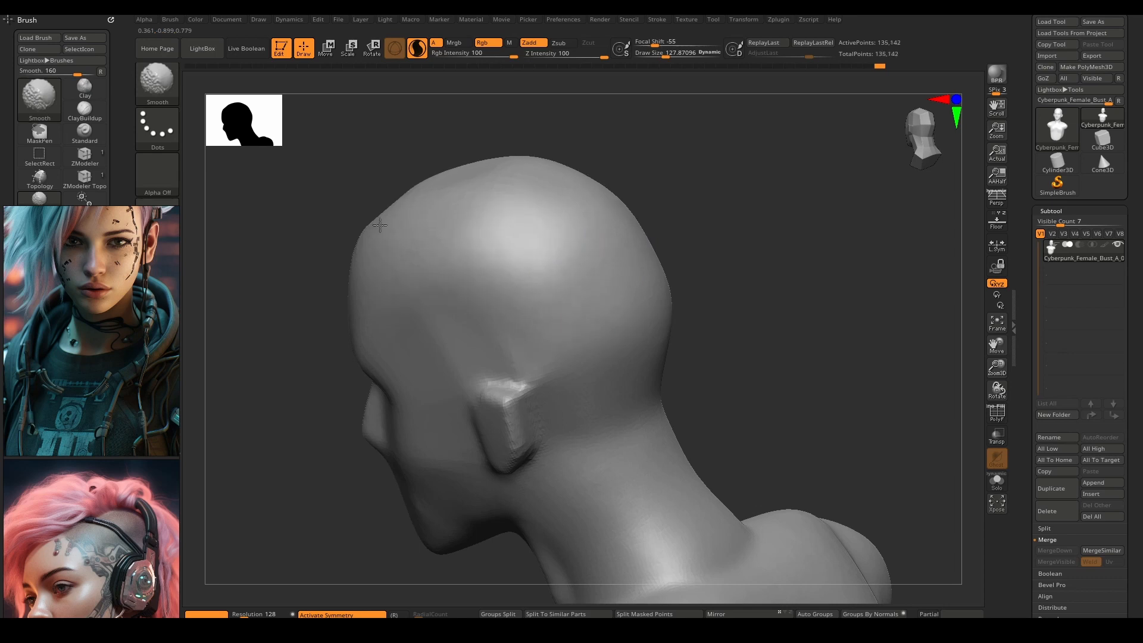
pyautogui.keyDown('shift'); pyautogui.moveTo(641, 210); pyautogui.dragTo(459, 212); pyautogui.keyUp('shift')
pyautogui.moveTo(459, 212); pyautogui.dragTo(383, 240, button='right')
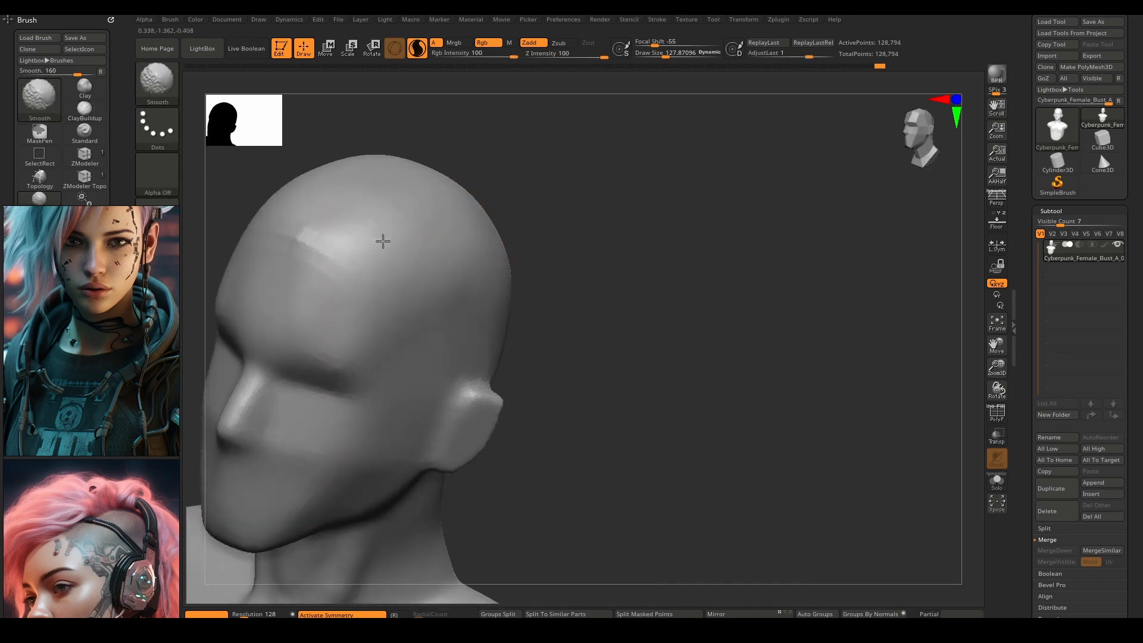
# Smooth the temple, the cheek in front of the ear and the side of the neck base
pyautogui.keyDown('shift'); pyautogui.moveTo(426, 349); pyautogui.dragTo(432, 338); pyautogui.keyUp('shift')
pyautogui.moveTo(431, 338)
pyautogui.keyDown('alt'); pyautogui.mouseDown(button='right')
pyautogui.moveTo(567, 281)
pyautogui.moveTo(558, 247)
pyautogui.mouseUp(button='right'); pyautogui.keyUp('alt')
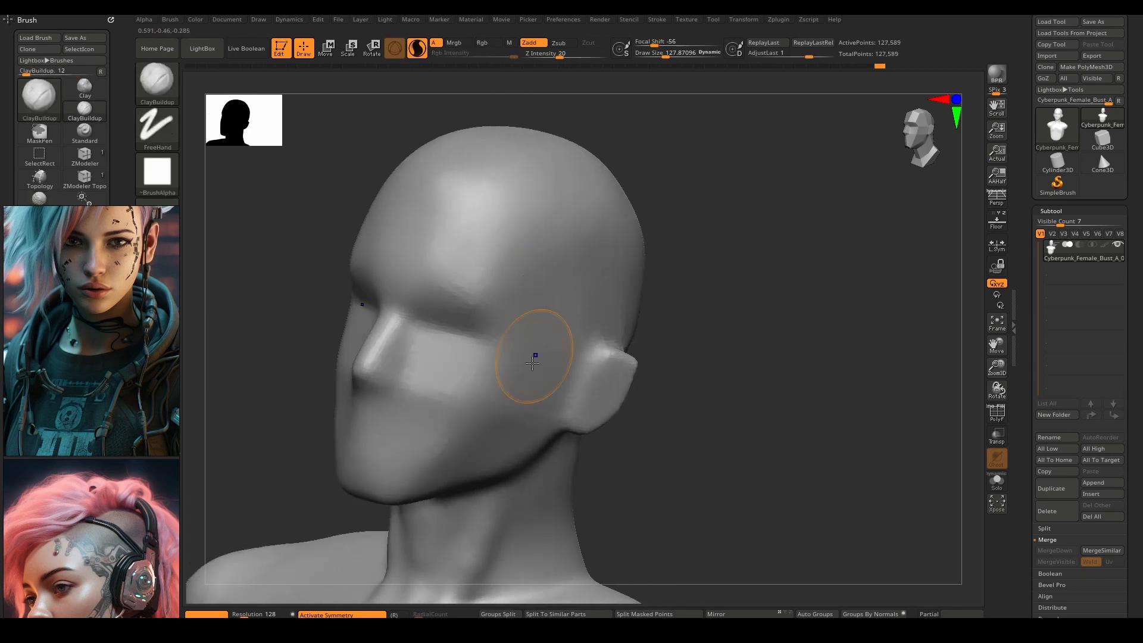
pyautogui.keyDown('shift'); pyautogui.moveTo(533, 357); pyautogui.dragTo(580, 410); pyautogui.keyUp('shift')
pyautogui.moveTo(579, 392)
pyautogui.keyDown('alt'); pyautogui.mouseDown(button='right')
pyautogui.moveTo(627, 288)
pyautogui.moveTo(525, 341)
pyautogui.mouseUp(button='right'); pyautogui.keyUp('alt')
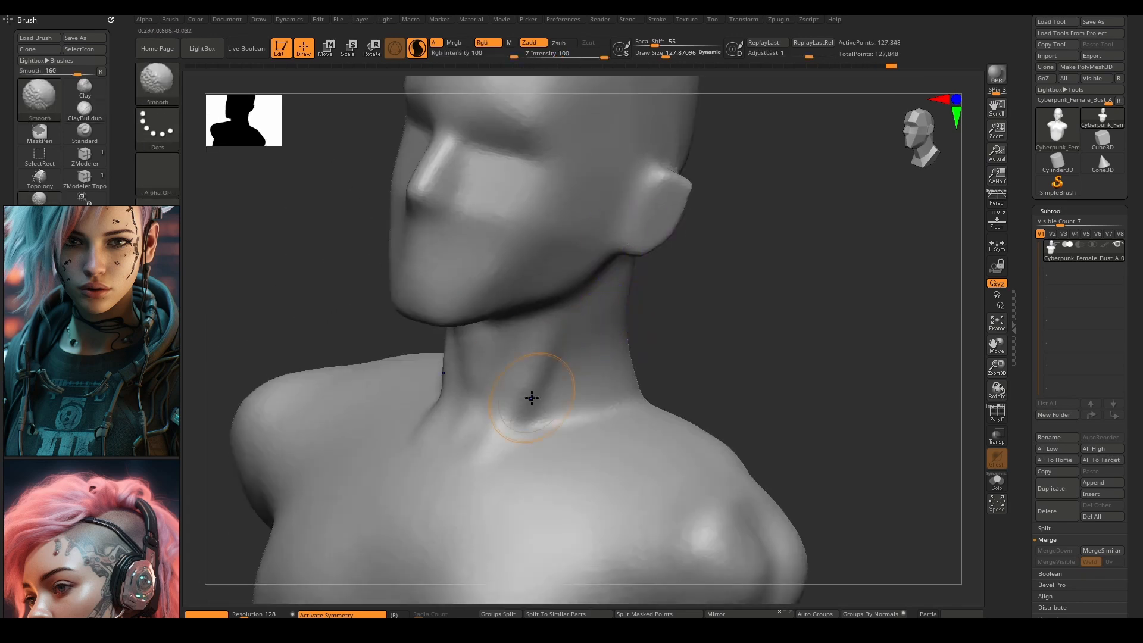
pyautogui.keyDown('shift'); pyautogui.moveTo(531, 398); pyautogui.dragTo(543, 416); pyautogui.keyUp('shift')
# Sculpt the collarbones from the pit of the neck outward with the Standard brush at draw size about 73, with Sculptris Pro off
pyautogui.keyDown('alt'); pyautogui.moveTo(542, 417); pyautogui.dragTo(603, 348, button='right'); pyautogui.keyUp('alt')
pyautogui.press('space')
pyautogui.moveTo(582, 385); pyautogui.dragTo(573, 386)
pyautogui.press('b')
pyautogui.press('s')
pyautogui.press('t')
pyautogui.press('\\')
pyautogui.moveTo(571, 376); pyautogui.dragTo(533, 389, button='right')
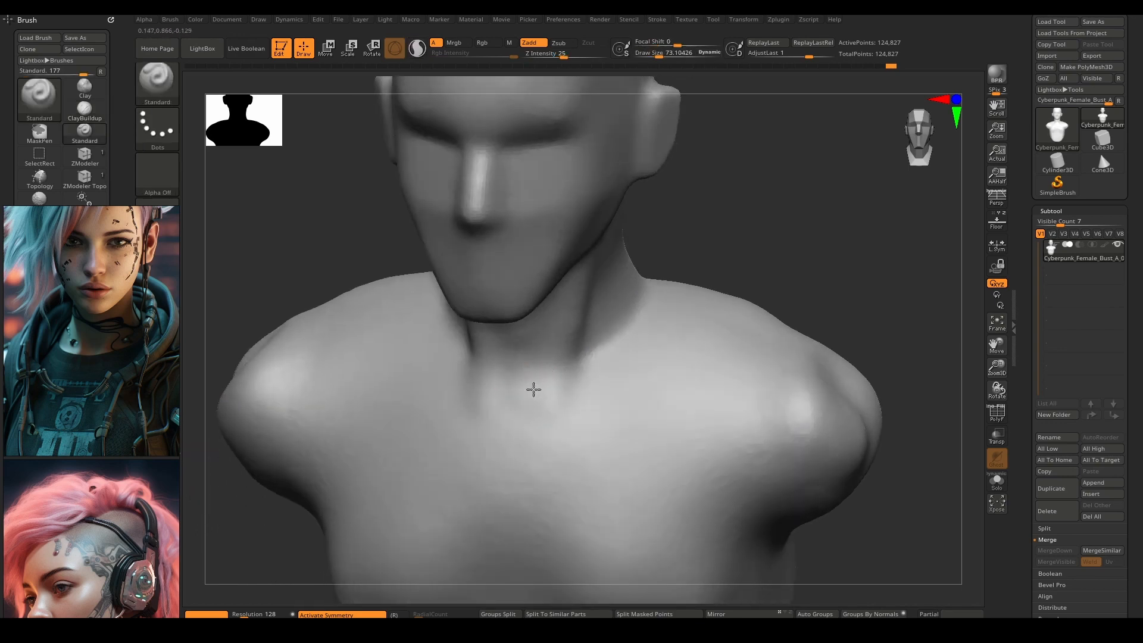
pyautogui.moveTo(517, 430); pyautogui.dragTo(631, 385)
pyautogui.moveTo(515, 439); pyautogui.dragTo(679, 371)
pyautogui.moveTo(510, 447); pyautogui.dragTo(663, 378)
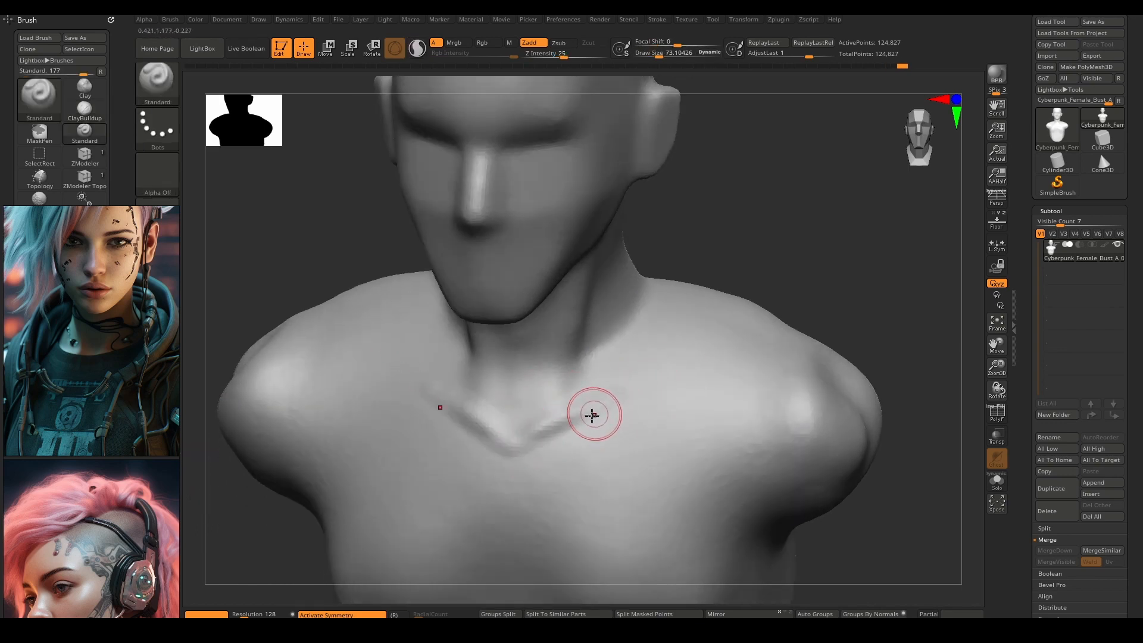
# Define the pit of the neck and the edges of the neck muscles, then soften the collarbones
pyautogui.moveTo(592, 416)
pyautogui.mouseDown()
pyautogui.moveTo(541, 439)
pyautogui.moveTo(605, 385)
pyautogui.mouseUp()
pyautogui.moveTo(543, 442); pyautogui.dragTo(579, 293)
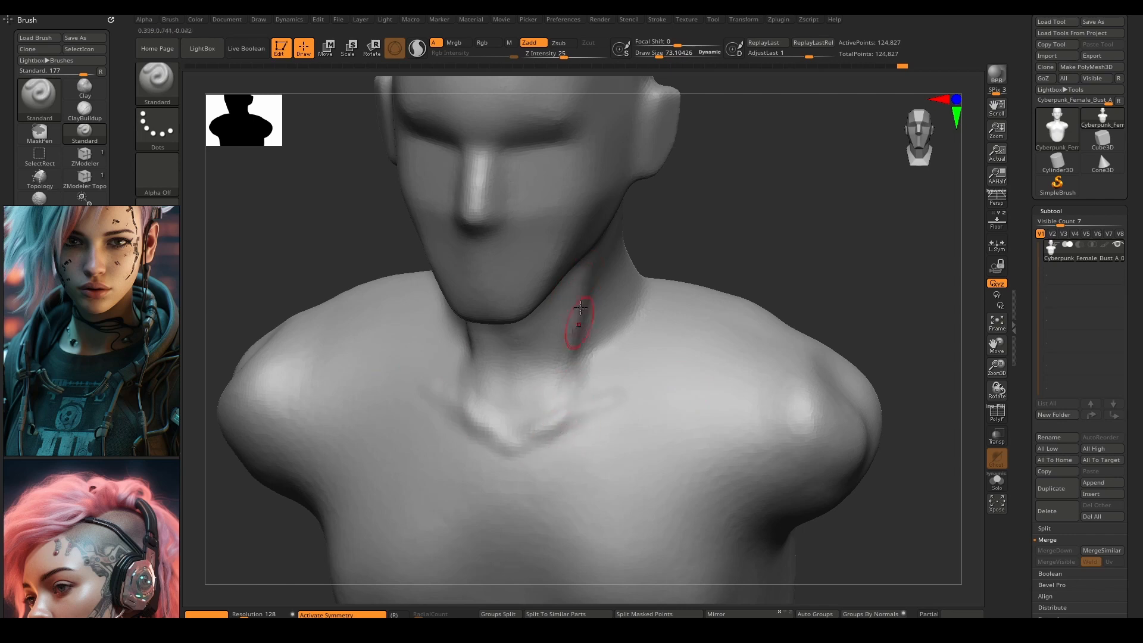
pyautogui.moveTo(570, 399); pyautogui.dragTo(590, 299)
pyautogui.keyDown('shift'); pyautogui.moveTo(569, 422); pyautogui.dragTo(666, 378); pyautogui.keyUp('shift')
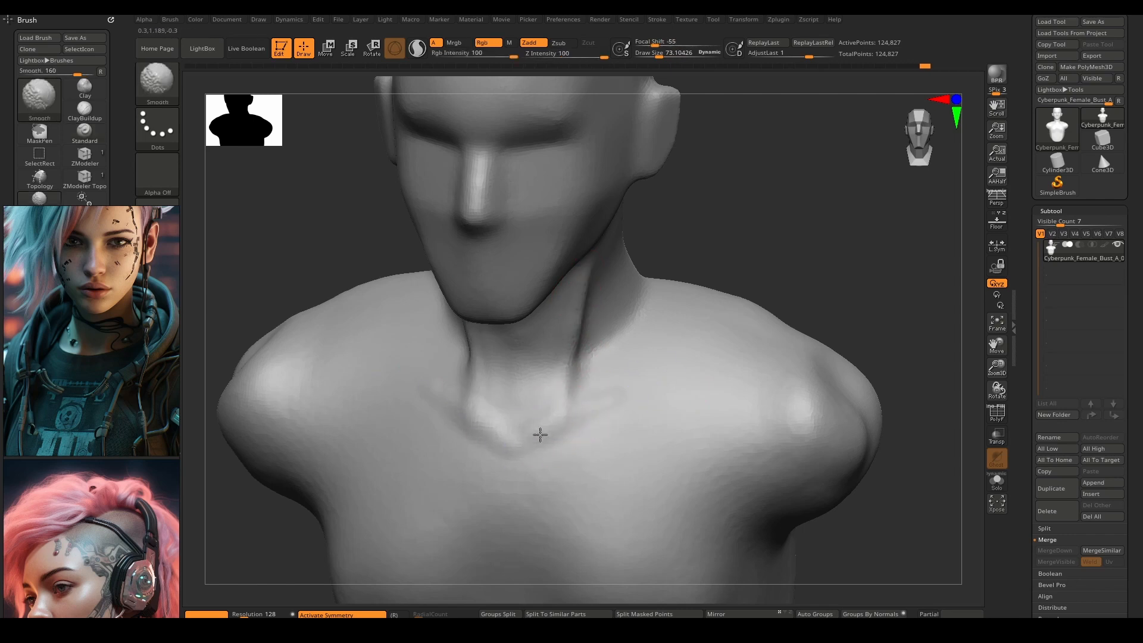
# Shape the side of the neck and the top of the shoulder with the Standard brush at draw size about 105
pyautogui.moveTo(605, 353)
pyautogui.mouseDown(button='right')
pyautogui.moveTo(582, 291)
pyautogui.moveTo(588, 304)
pyautogui.mouseUp(button='right')
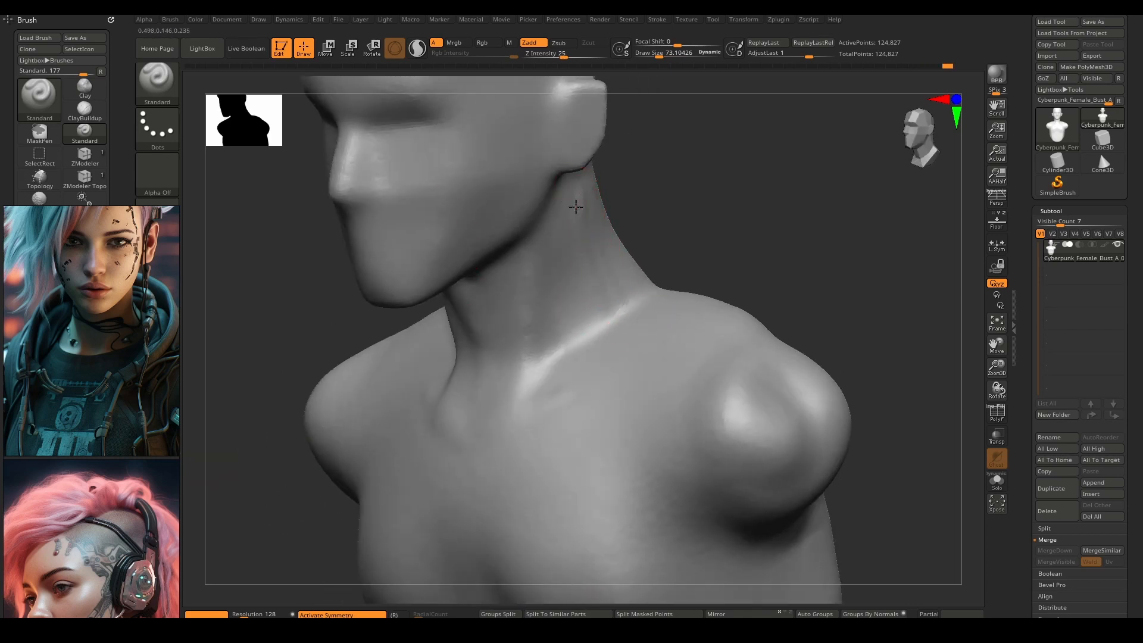
pyautogui.press(']')
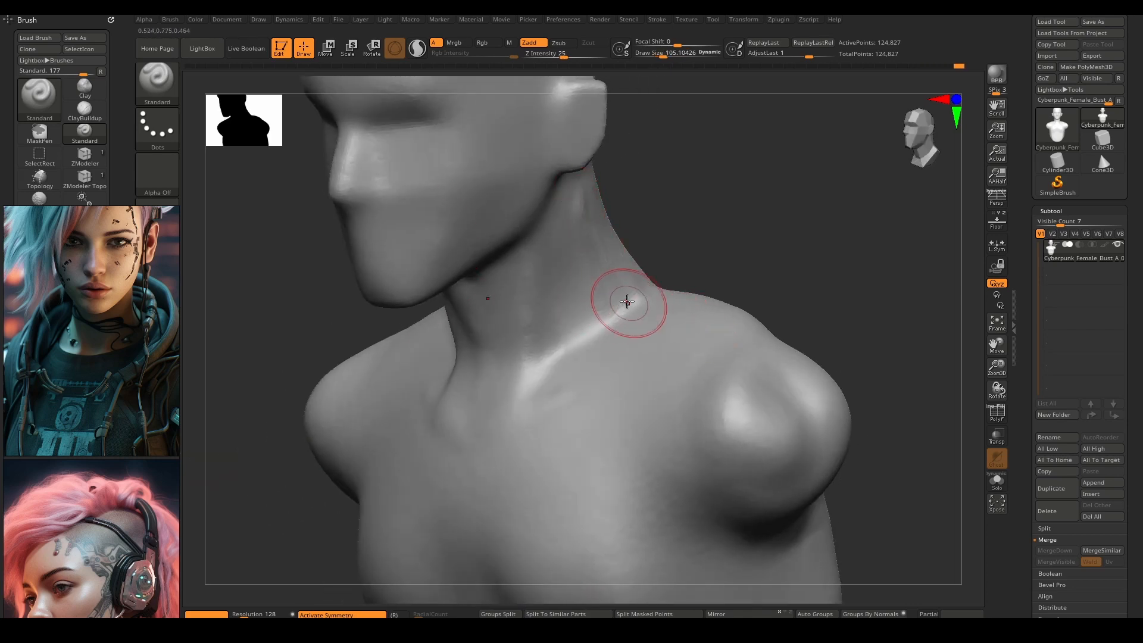
pyautogui.moveTo(628, 303); pyautogui.dragTo(594, 266)
pyautogui.moveTo(686, 317); pyautogui.dragTo(704, 321)
pyautogui.press('shift')
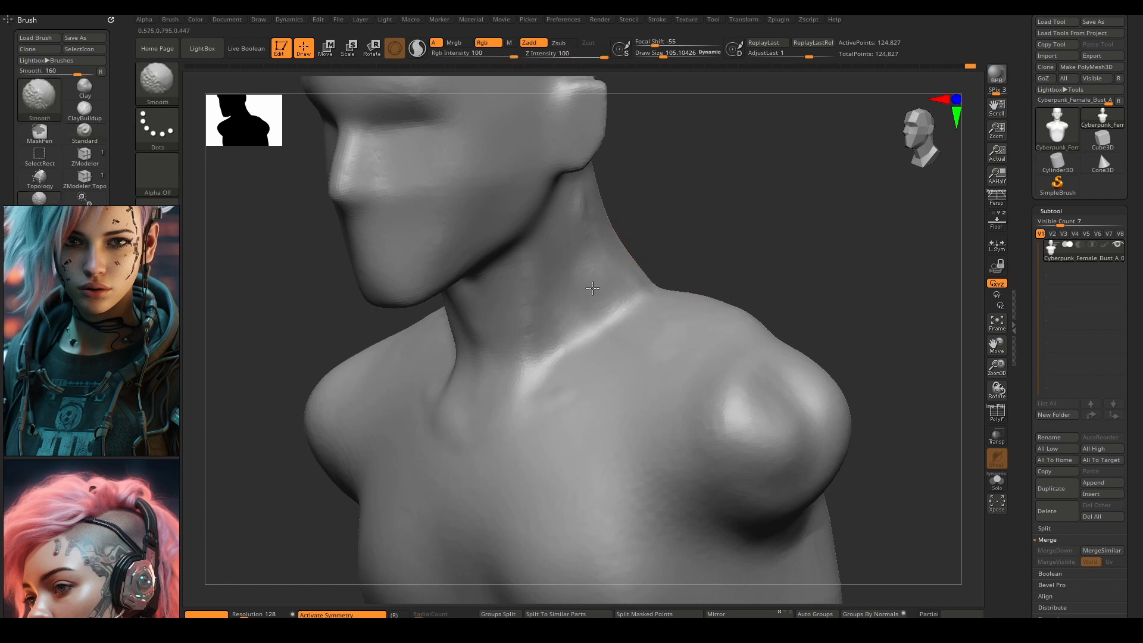
pyautogui.moveTo(643, 328)
pyautogui.keyDown('shift'); pyautogui.mouseDown(button='right')
pyautogui.moveTo(676, 317)
pyautogui.moveTo(596, 331)
pyautogui.mouseUp(button='right'); pyautogui.keyUp('shift')
# Build up both breasts on the chest with the Standard brush and smooth them at draw size about 265
pyautogui.moveTo(491, 412)
pyautogui.mouseDown(button='right')
pyautogui.moveTo(518, 421)
pyautogui.moveTo(488, 448)
pyautogui.mouseUp(button='right')
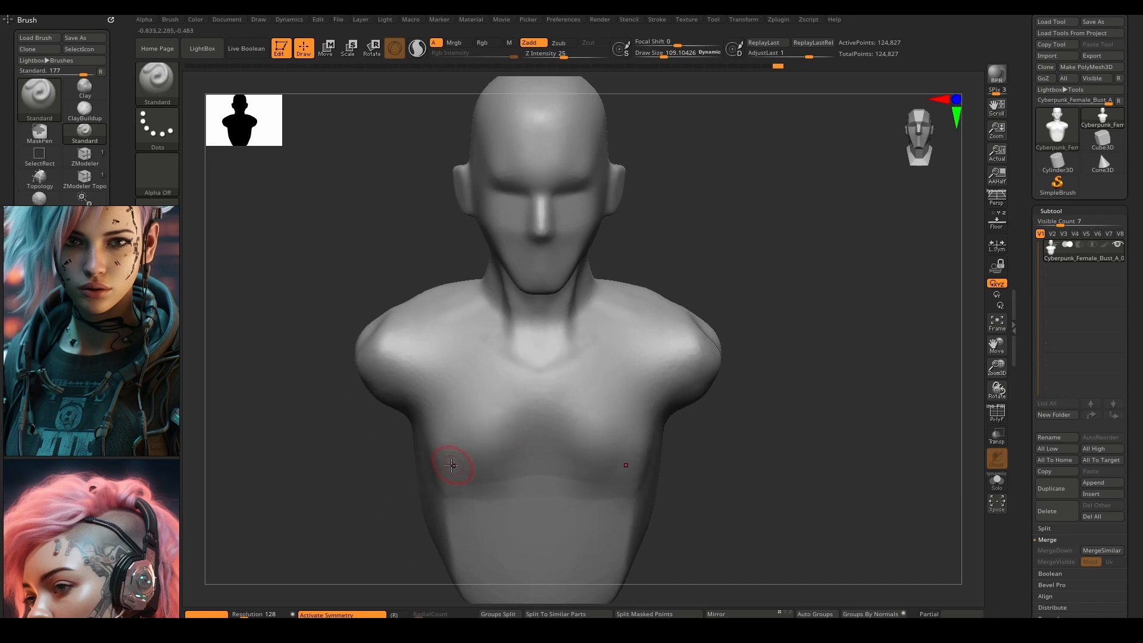
pyautogui.moveTo(439, 464)
pyautogui.mouseDown()
pyautogui.moveTo(460, 485)
pyautogui.moveTo(488, 431)
pyautogui.moveTo(511, 471)
pyautogui.moveTo(472, 472)
pyautogui.moveTo(493, 459)
pyautogui.moveTo(472, 477)
pyautogui.moveTo(517, 452)
pyautogui.moveTo(470, 438)
pyautogui.moveTo(511, 471)
pyautogui.moveTo(459, 460)
pyautogui.moveTo(494, 418)
pyautogui.moveTo(522, 432)
pyautogui.moveTo(502, 476)
pyautogui.moveTo(531, 449)
pyautogui.moveTo(520, 393)
pyautogui.moveTo(468, 430)
pyautogui.moveTo(504, 435)
pyautogui.mouseUp()
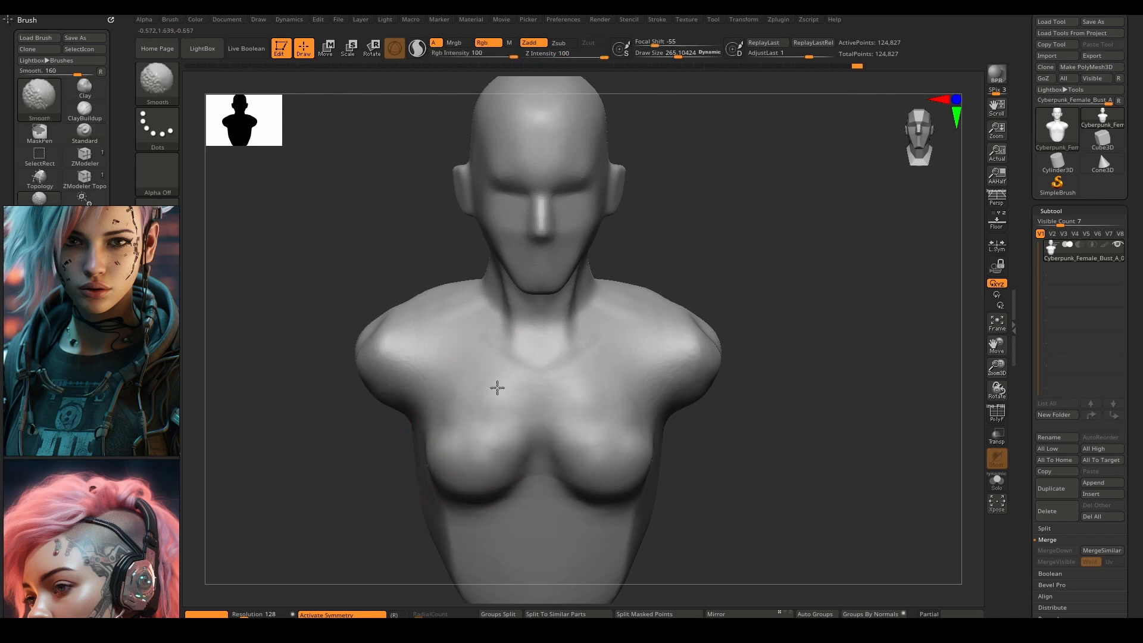
pyautogui.moveTo(483, 443); pyautogui.dragTo(480, 413, button='right')
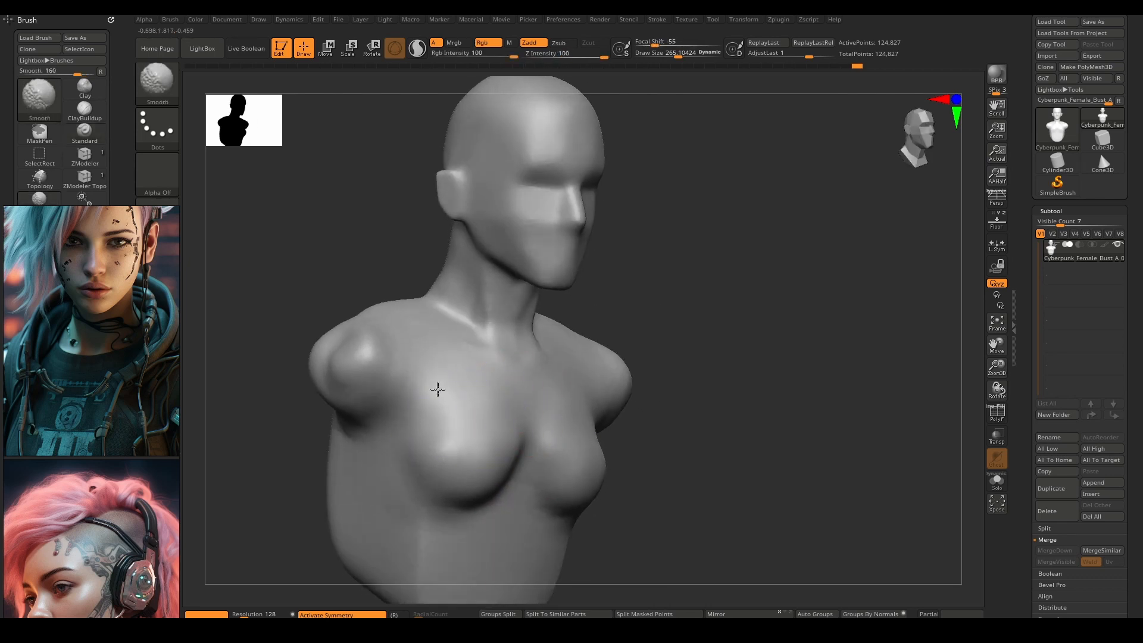
# Mask the outer ends of both shoulders in front view
pyautogui.keyDown('alt'); pyautogui.moveTo(385, 390); pyautogui.dragTo(460, 332, button='right'); pyautogui.keyUp('alt')
pyautogui.moveTo(459, 331)
pyautogui.keyDown('shift'); pyautogui.mouseDown(button='right')
pyautogui.moveTo(485, 298)
pyautogui.moveTo(505, 331)
pyautogui.moveTo(528, 329)
pyautogui.moveTo(425, 326)
pyautogui.mouseUp(button='right'); pyautogui.keyUp('shift')
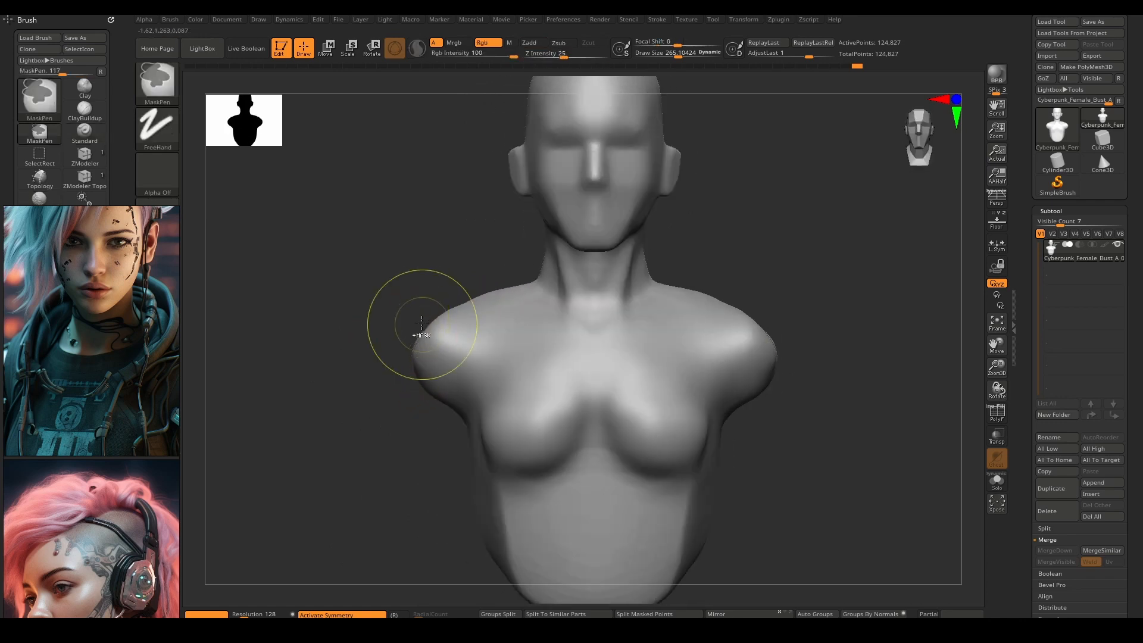
pyautogui.keyDown('ctrl'); pyautogui.moveTo(343, 379); pyautogui.dragTo(447, 305); pyautogui.keyUp('ctrl')
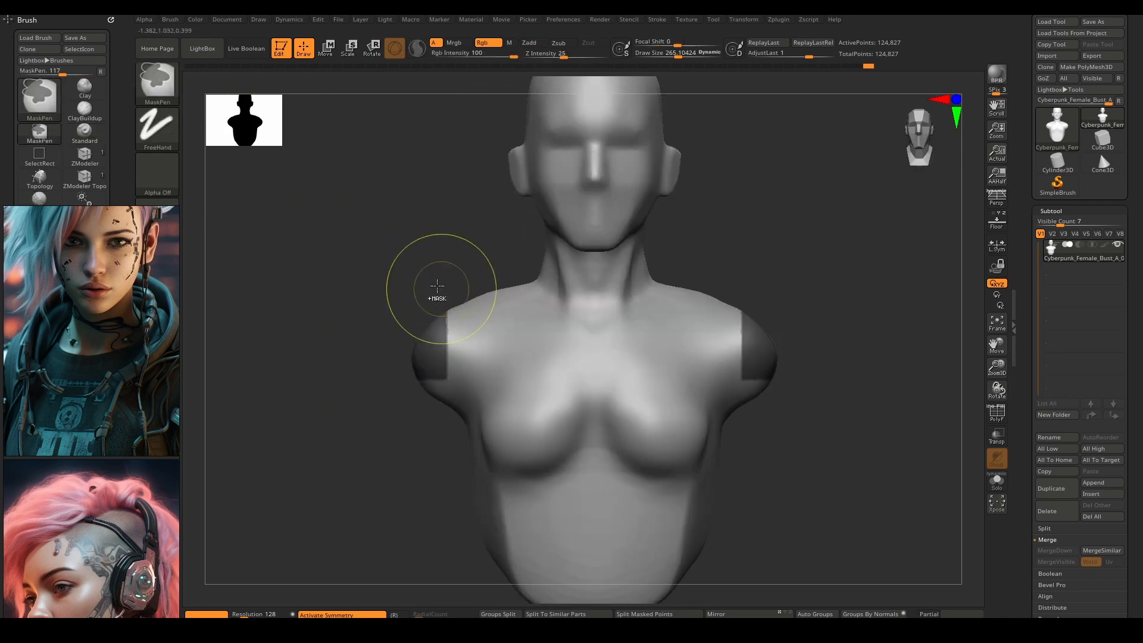
# Extend the mask over the full height of both shoulder ends and invert it to isolate them for moving
pyautogui.keyDown('ctrl'); pyautogui.moveTo(377, 269); pyautogui.dragTo(461, 454); pyautogui.keyUp('ctrl')
pyautogui.keyDown('ctrl'); pyautogui.click(362, 442); pyautogui.keyUp('ctrl')
pyautogui.keyDown('ctrl'); pyautogui.moveTo(362, 442); pyautogui.dragTo(426, 371, button='right'); pyautogui.keyUp('ctrl')
pyautogui.press('w')
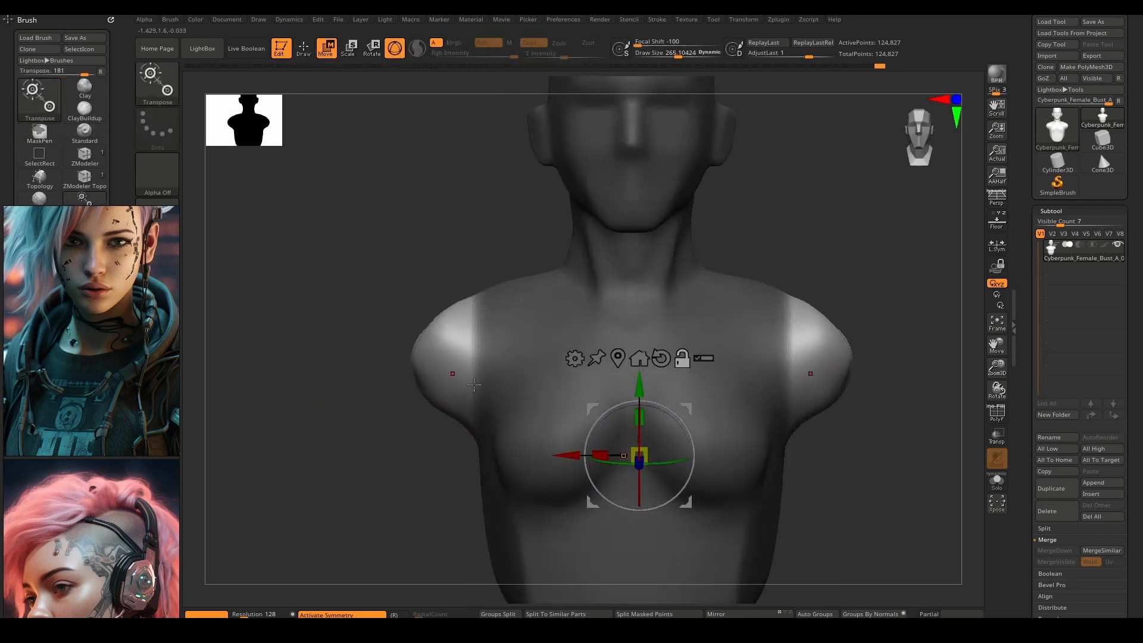
# Reposition the transform gizmo on the unmasked shoulder end, then move both ends outward and tilt them slightly down
pyautogui.keyDown('alt'); pyautogui.moveTo(681, 403); pyautogui.dragTo(454, 325); pyautogui.keyUp('alt')
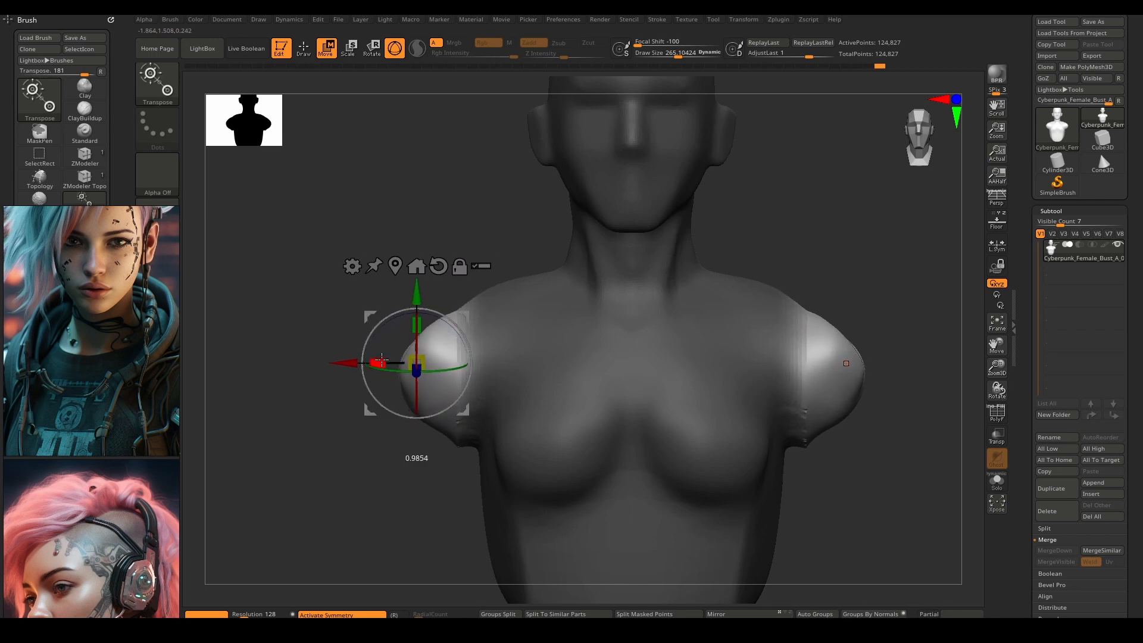
pyautogui.moveTo(417, 362); pyautogui.dragTo(392, 366)
pyautogui.moveTo(438, 319); pyautogui.dragTo(439, 332)
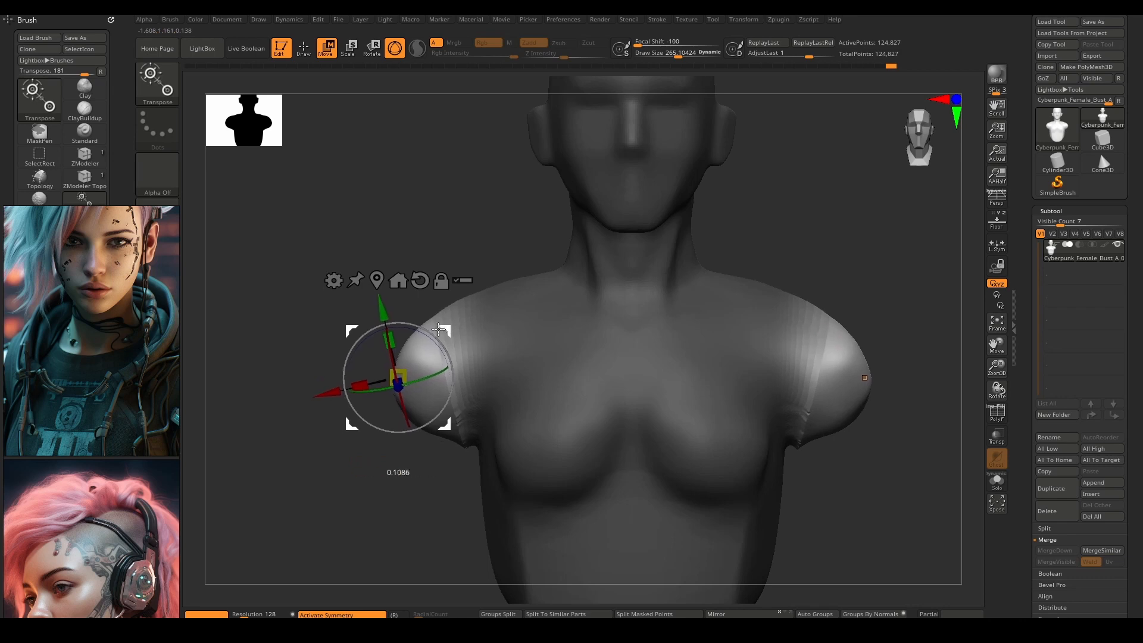
# Clear the mask and smooth the seam between the shoulders and the chest
pyautogui.press('q')
pyautogui.keyDown('ctrl'); pyautogui.moveTo(361, 381); pyautogui.dragTo(380, 399); pyautogui.keyUp('ctrl')
pyautogui.keyDown('shift'); pyautogui.moveTo(444, 340); pyautogui.dragTo(456, 437); pyautogui.keyUp('shift')
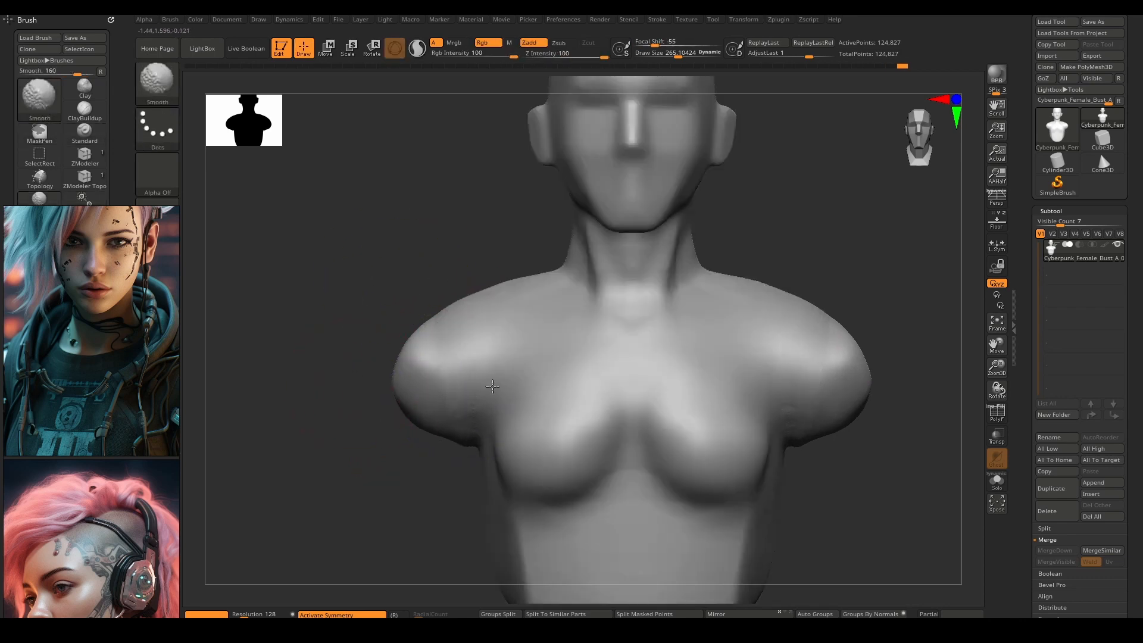
# Reshape the slope and outer contour of the shoulders with the Move brush at draw sizes of about 492 and 266
pyautogui.moveTo(420, 351)
pyautogui.mouseDown(button='right')
pyautogui.moveTo(475, 381)
pyautogui.moveTo(417, 341)
pyautogui.moveTo(447, 313)
pyautogui.moveTo(474, 332)
pyautogui.moveTo(470, 370)
pyautogui.mouseUp(button='right')
pyautogui.press('space')
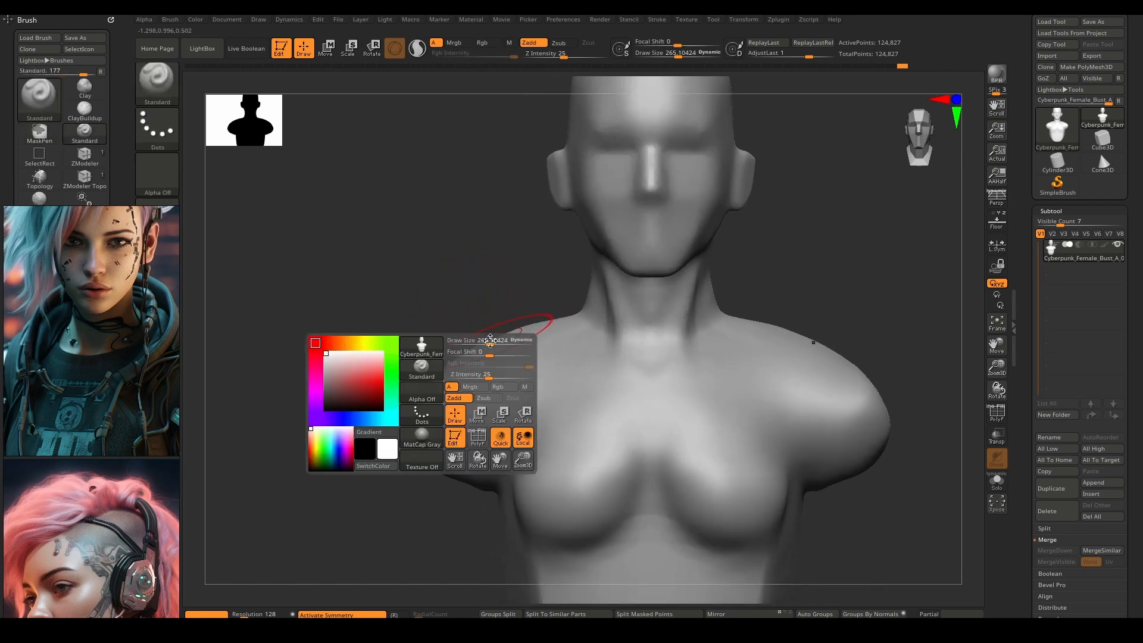
pyautogui.moveTo(486, 341)
pyautogui.mouseDown()
pyautogui.moveTo(540, 339)
pyautogui.moveTo(485, 380)
pyautogui.mouseUp()
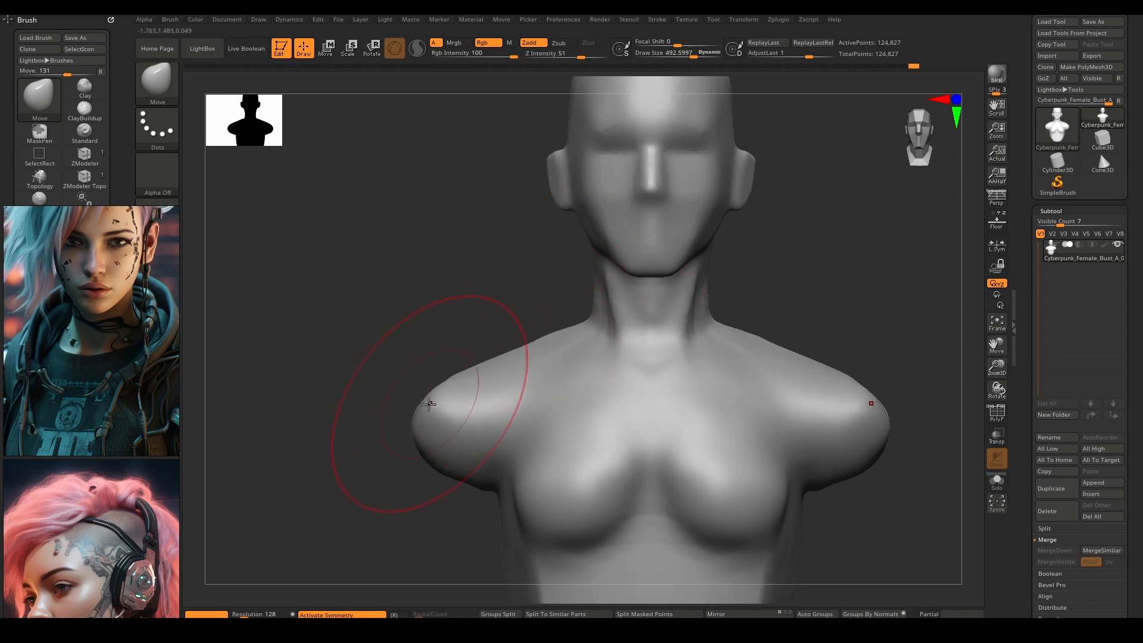
pyautogui.moveTo(428, 404); pyautogui.dragTo(446, 426)
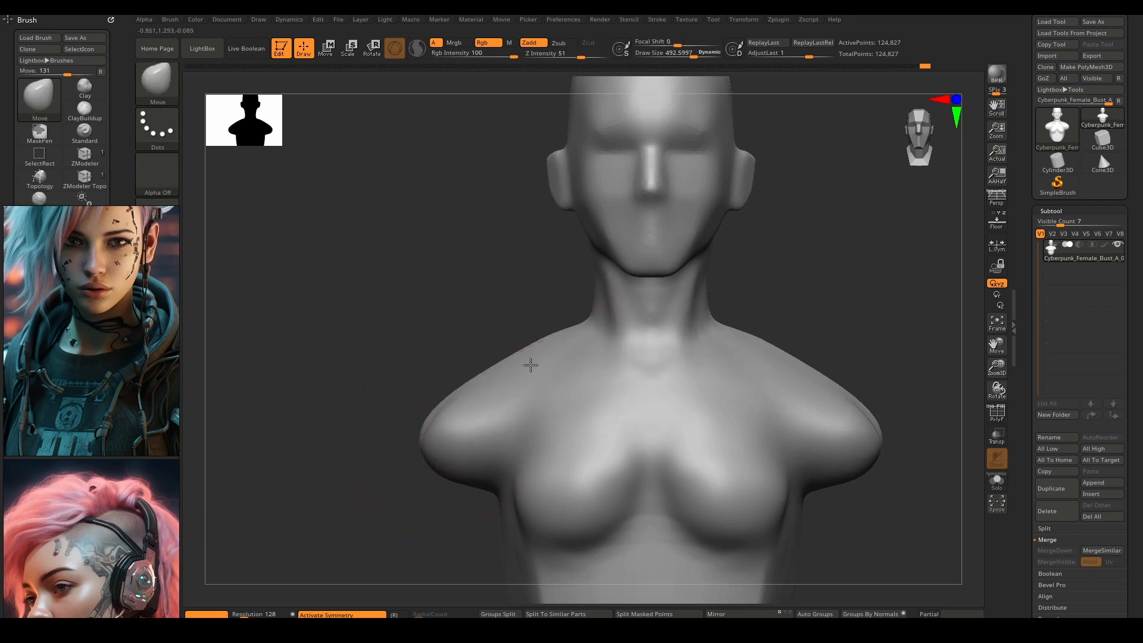
pyautogui.moveTo(528, 364)
pyautogui.keyDown('alt'); pyautogui.mouseDown(button='right')
pyautogui.moveTo(462, 335)
pyautogui.moveTo(507, 360)
pyautogui.mouseUp(button='right'); pyautogui.keyUp('alt')
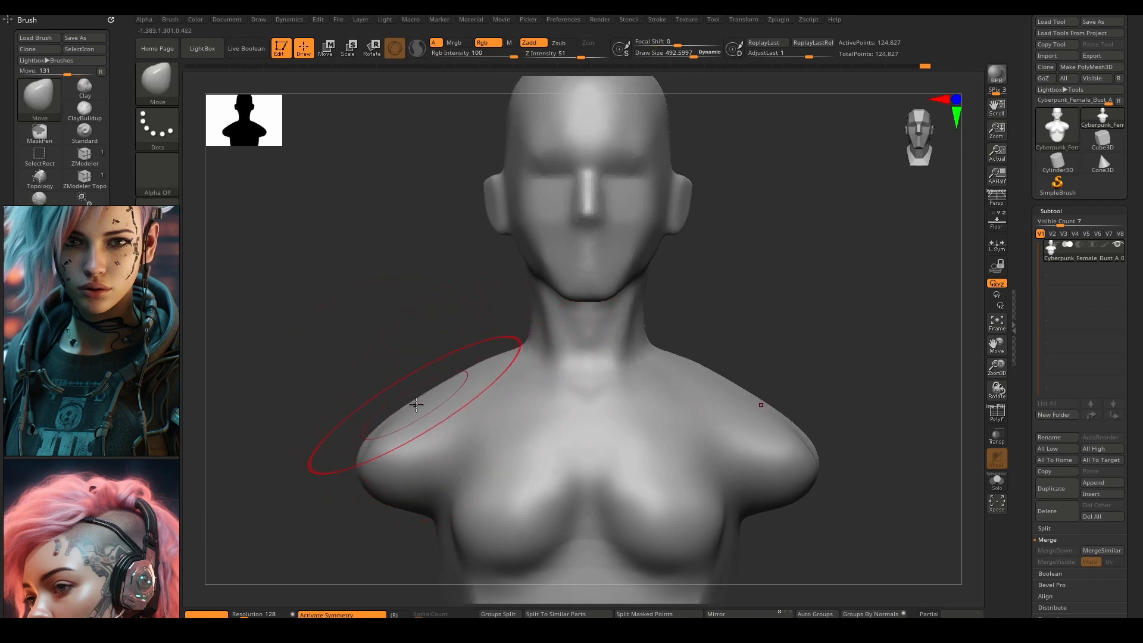
pyautogui.press('space')
pyautogui.moveTo(416, 405); pyautogui.dragTo(380, 402)
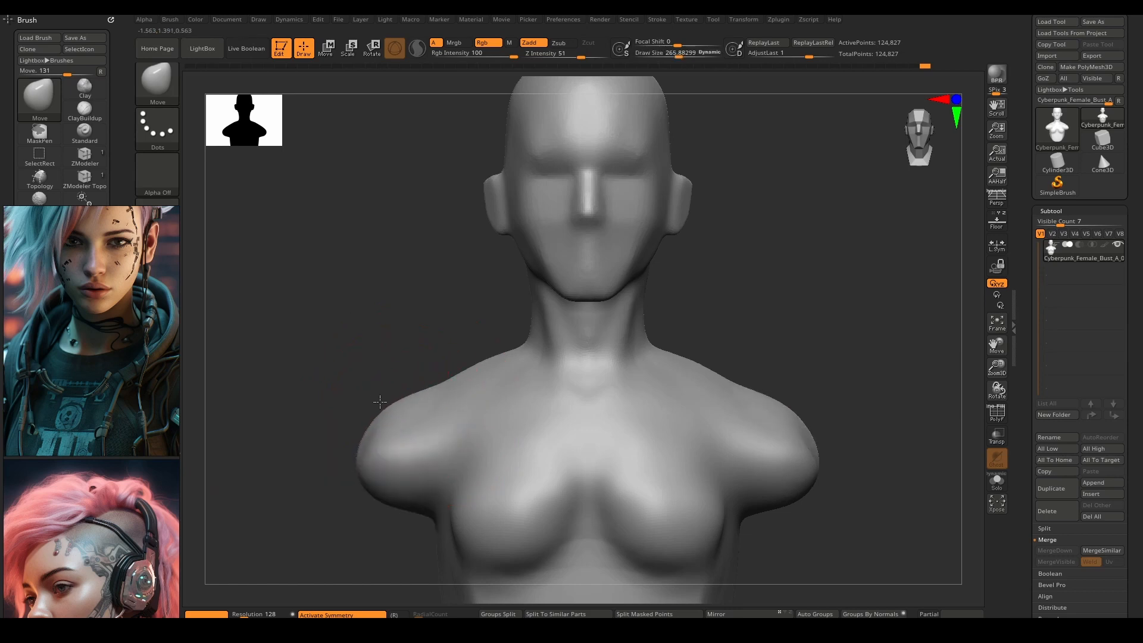
# Build up the rounded front of the shoulder with the Standard brush and smooth it into the upper chest
pyautogui.moveTo(380, 402)
pyautogui.mouseDown(button='right')
pyautogui.moveTo(454, 377)
pyautogui.moveTo(439, 423)
pyautogui.mouseUp(button='right')
pyautogui.press('b')
pyautogui.press('s')
pyautogui.press('t')
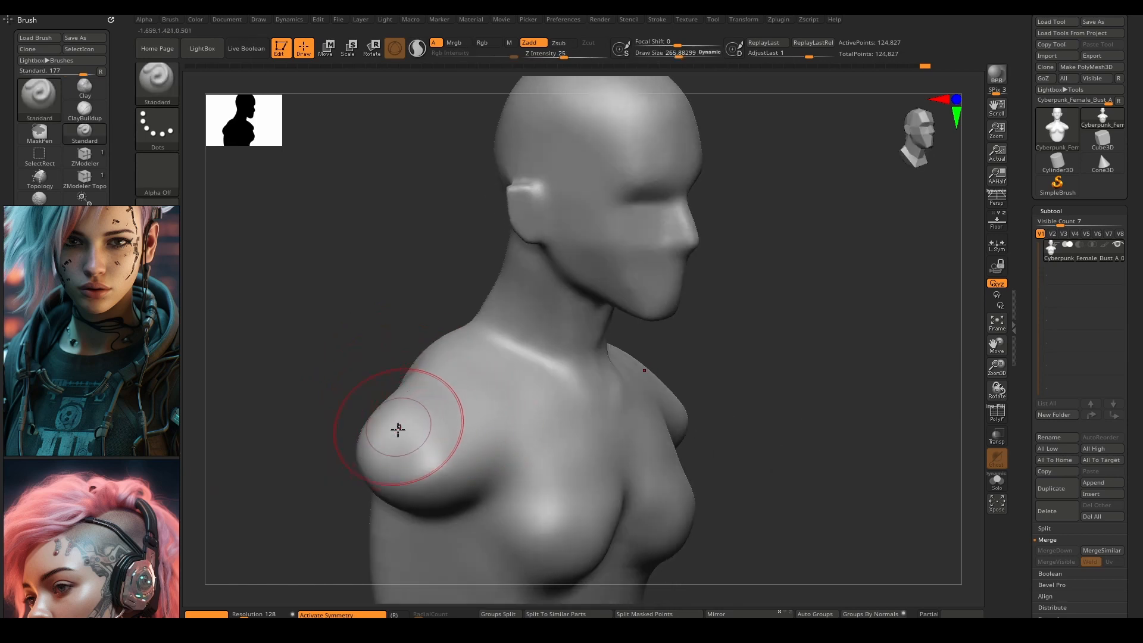
pyautogui.moveTo(398, 430)
pyautogui.mouseDown()
pyautogui.moveTo(398, 403)
pyautogui.moveTo(405, 442)
pyautogui.moveTo(459, 424)
pyautogui.moveTo(403, 435)
pyautogui.moveTo(449, 444)
pyautogui.mouseUp()
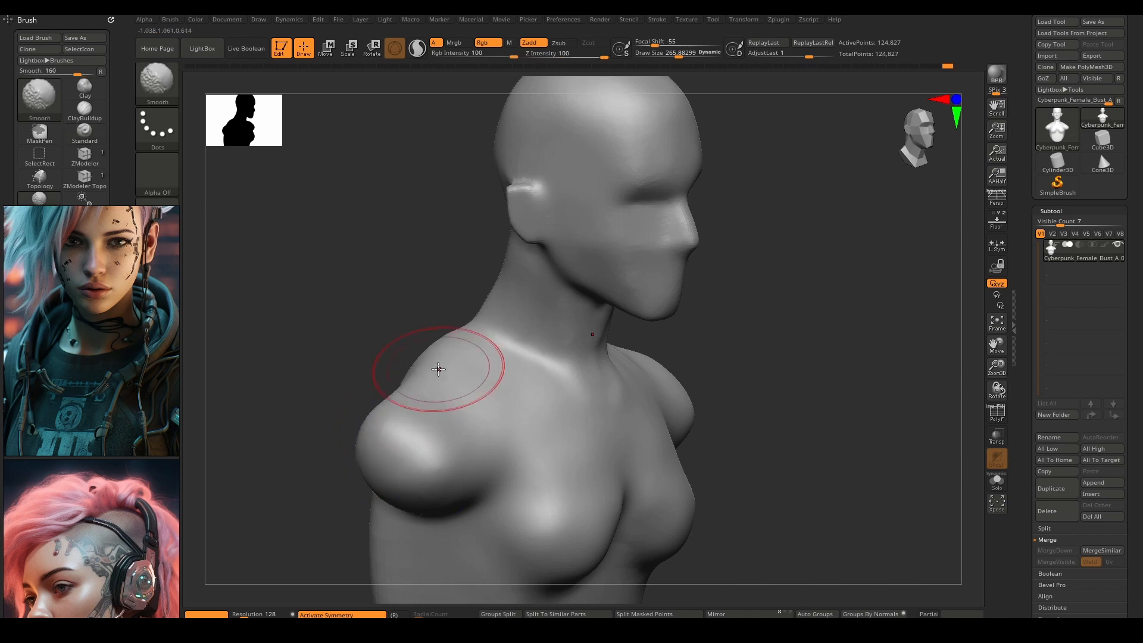
# Smooth the faceted planes across the back at draw size about 266
pyautogui.moveTo(434, 370)
pyautogui.mouseDown(button='right')
pyautogui.moveTo(446, 375)
pyautogui.moveTo(415, 507)
pyautogui.mouseUp(button='right')
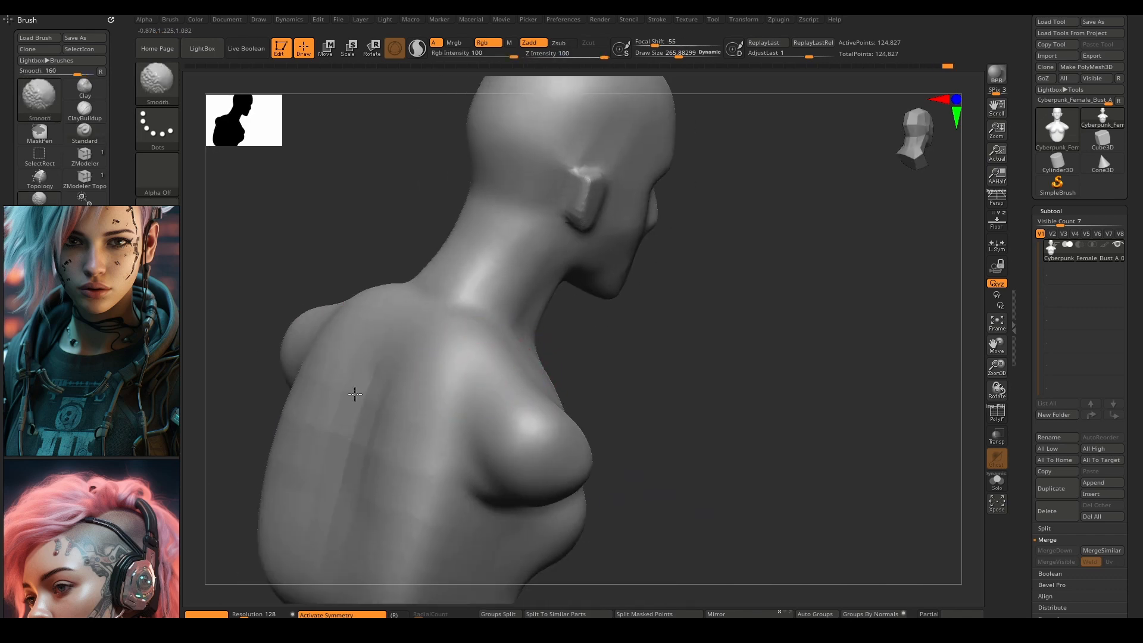
pyautogui.moveTo(354, 393); pyautogui.dragTo(389, 467, button='right')
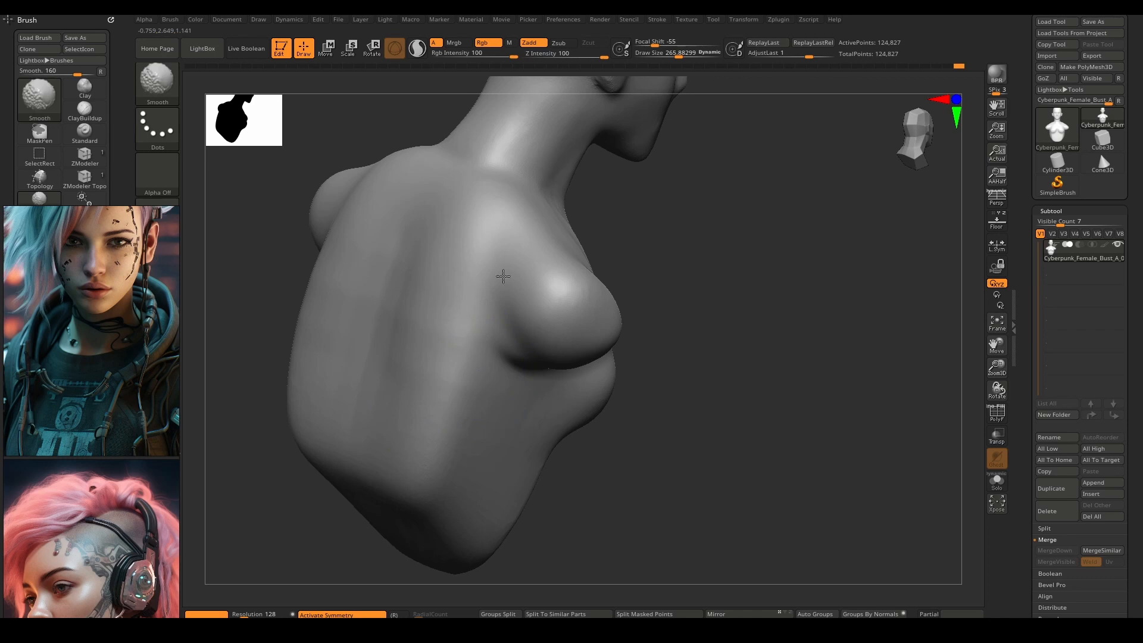
pyautogui.keyDown('shift'); pyautogui.moveTo(587, 295); pyautogui.dragTo(574, 370, button='right'); pyautogui.keyUp('shift')
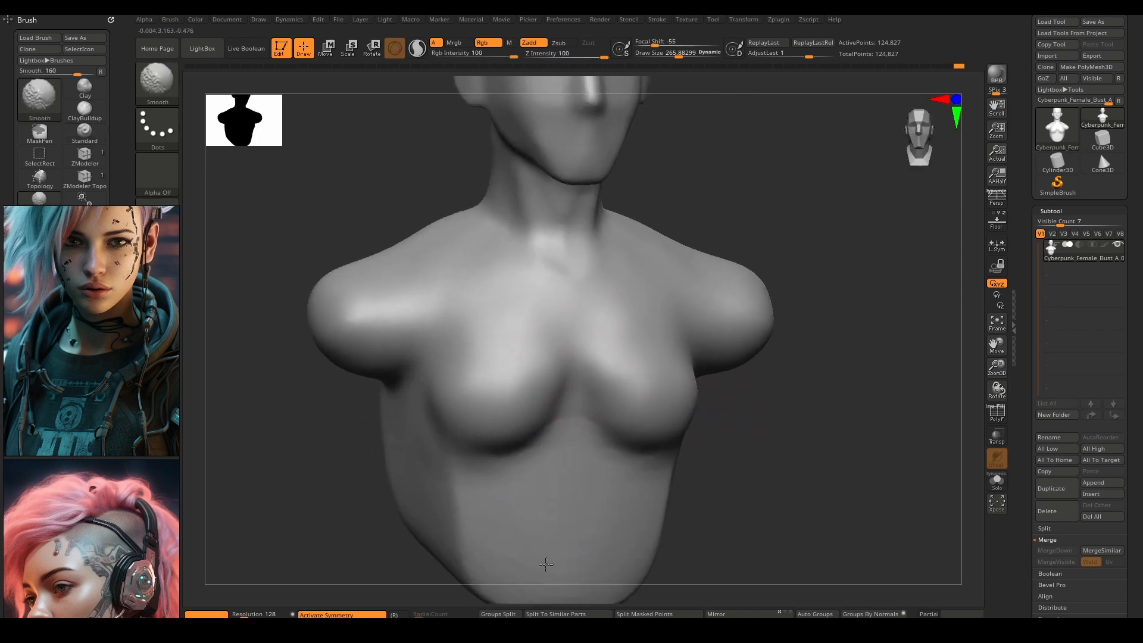
# Lay ClayBuildup strokes across the ribs beneath both breasts at draw size about 138
pyautogui.moveTo(572, 411); pyautogui.dragTo(492, 460, button='right')
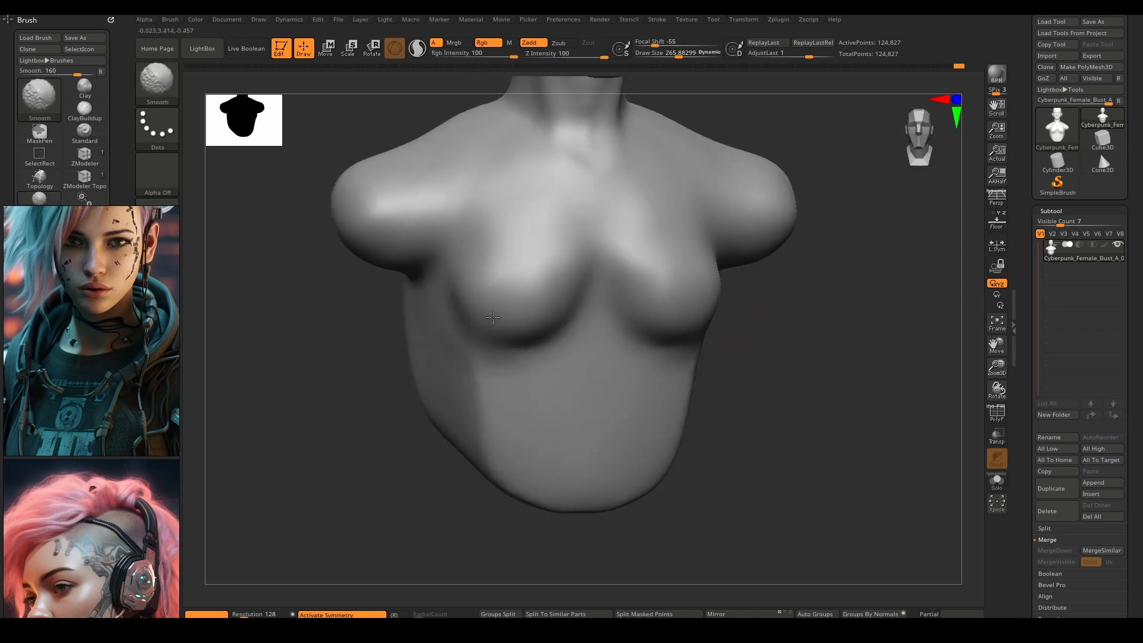
pyautogui.keyDown('alt'); pyautogui.moveTo(493, 317); pyautogui.dragTo(535, 367, button='right'); pyautogui.keyUp('alt')
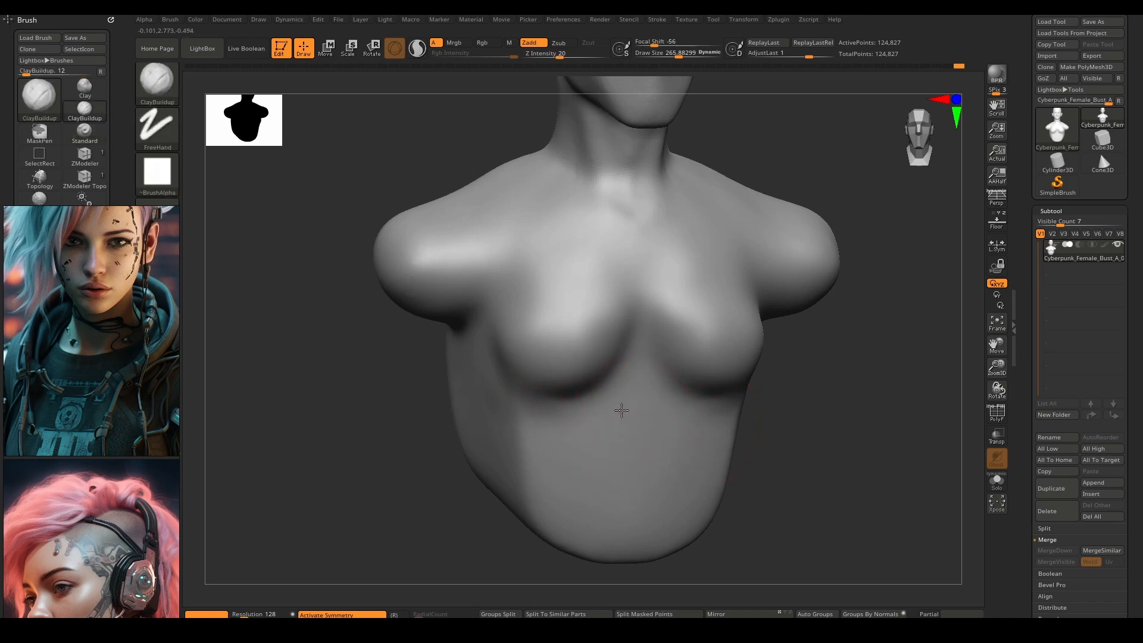
pyautogui.press('[')
pyautogui.press('[')
pyautogui.press('[')
pyautogui.moveTo(611, 410)
pyautogui.mouseDown()
pyautogui.moveTo(516, 436)
pyautogui.moveTo(602, 435)
pyautogui.moveTo(566, 444)
pyautogui.mouseUp()
# Dismiss the SnakeHook brush note and smooth down the clay strokes beneath the breasts
pyautogui.press('b')
pyautogui.press('m')
pyautogui.press('v')
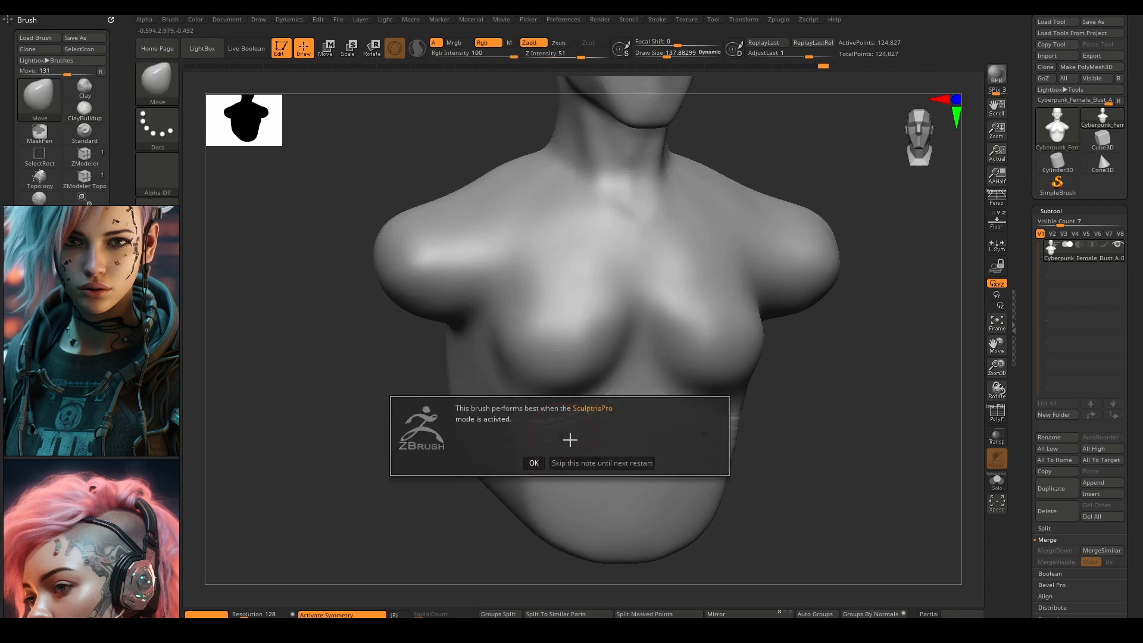
pyautogui.click(535, 463)
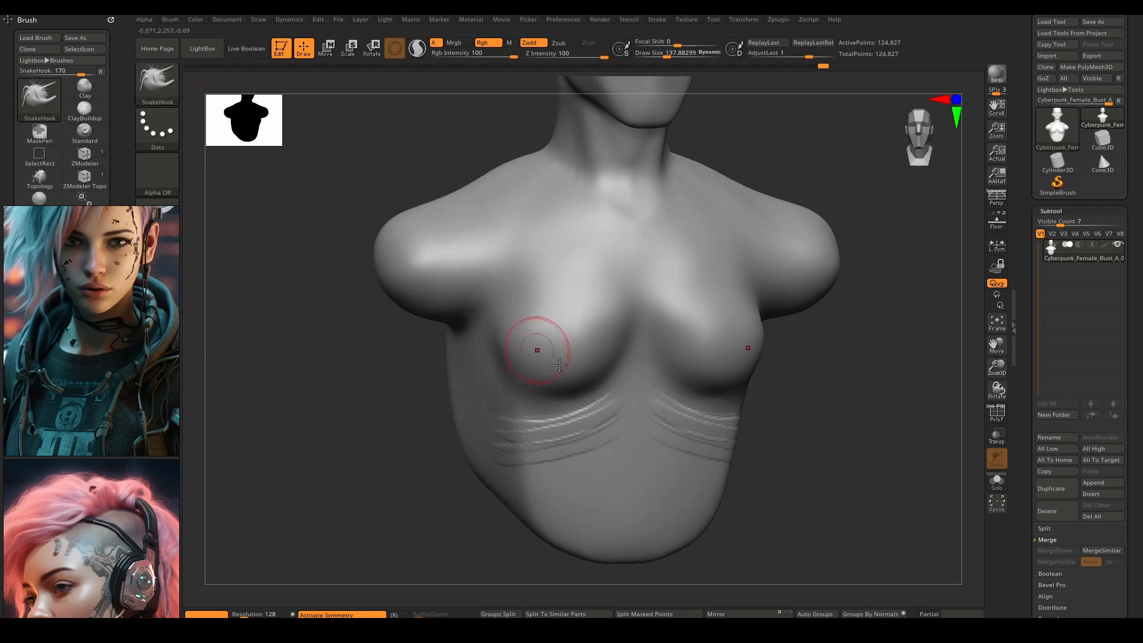
pyautogui.press('shift')
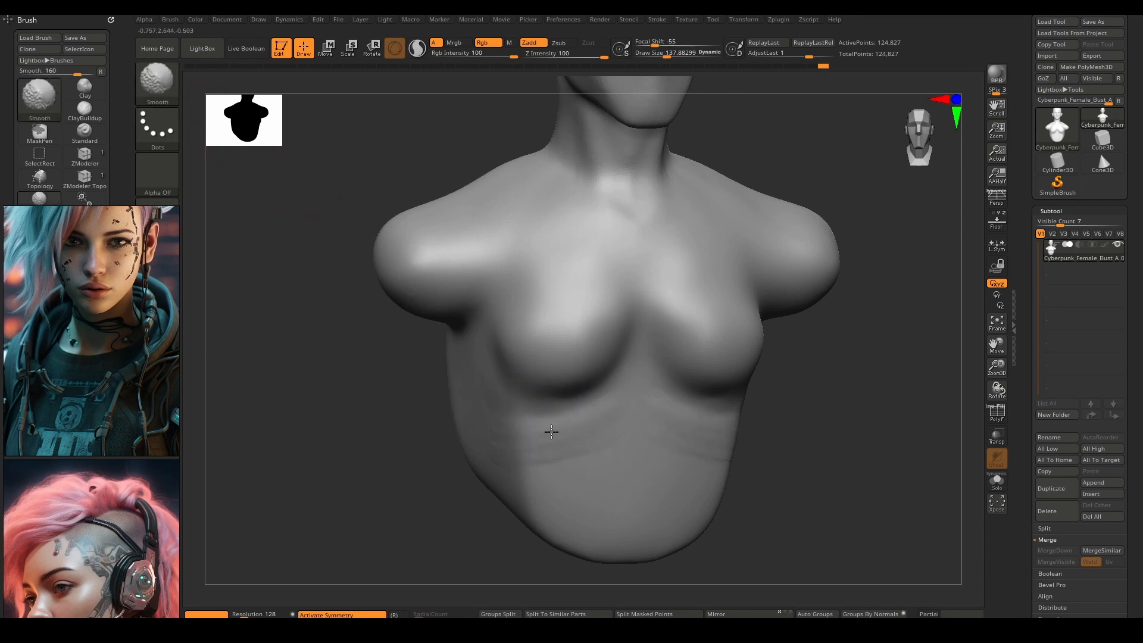
# Build up the rib cage and abdomen below the breasts with the Clay brush
pyautogui.click(147, 83)
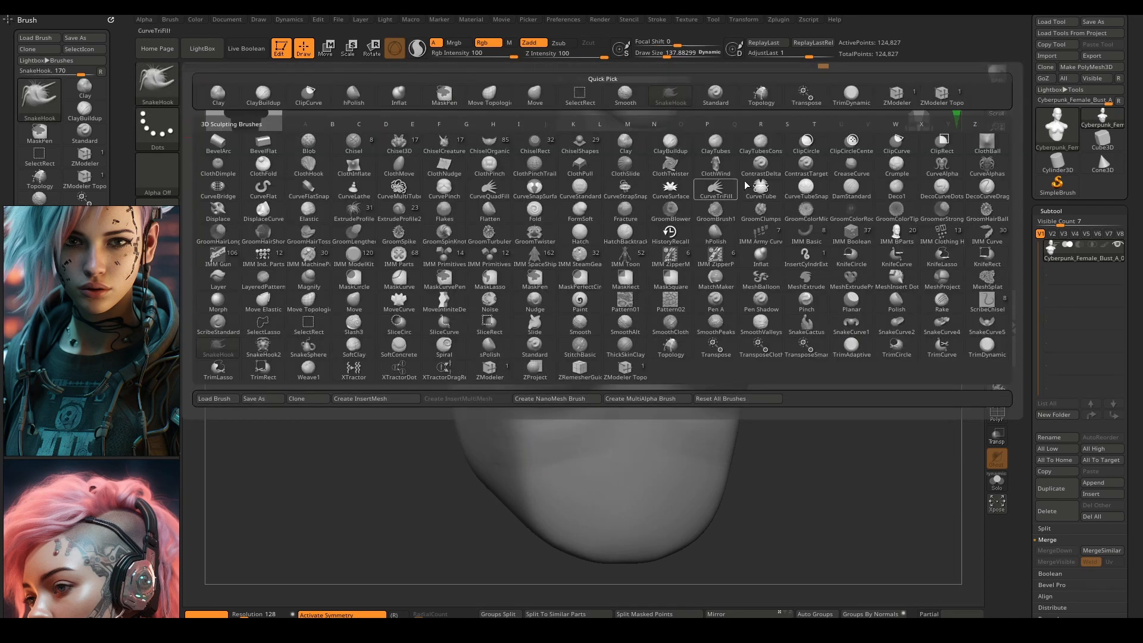
pyautogui.click(626, 143)
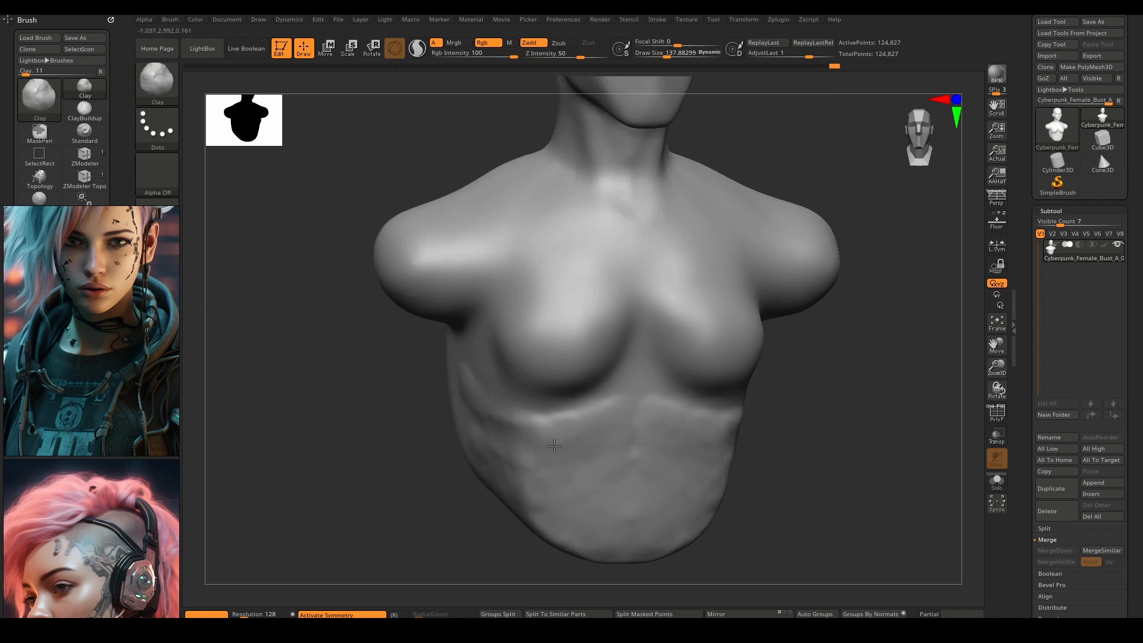
pyautogui.moveTo(518, 416); pyautogui.dragTo(480, 396)
pyautogui.moveTo(601, 424)
pyautogui.mouseDown()
pyautogui.moveTo(524, 441)
pyautogui.moveTo(485, 424)
pyautogui.mouseUp()
pyautogui.moveTo(595, 468); pyautogui.dragTo(522, 501)
pyautogui.moveTo(563, 464)
pyautogui.mouseDown(button='right')
pyautogui.moveTo(630, 452)
pyautogui.moveTo(664, 421)
pyautogui.moveTo(588, 426)
pyautogui.mouseUp(button='right')
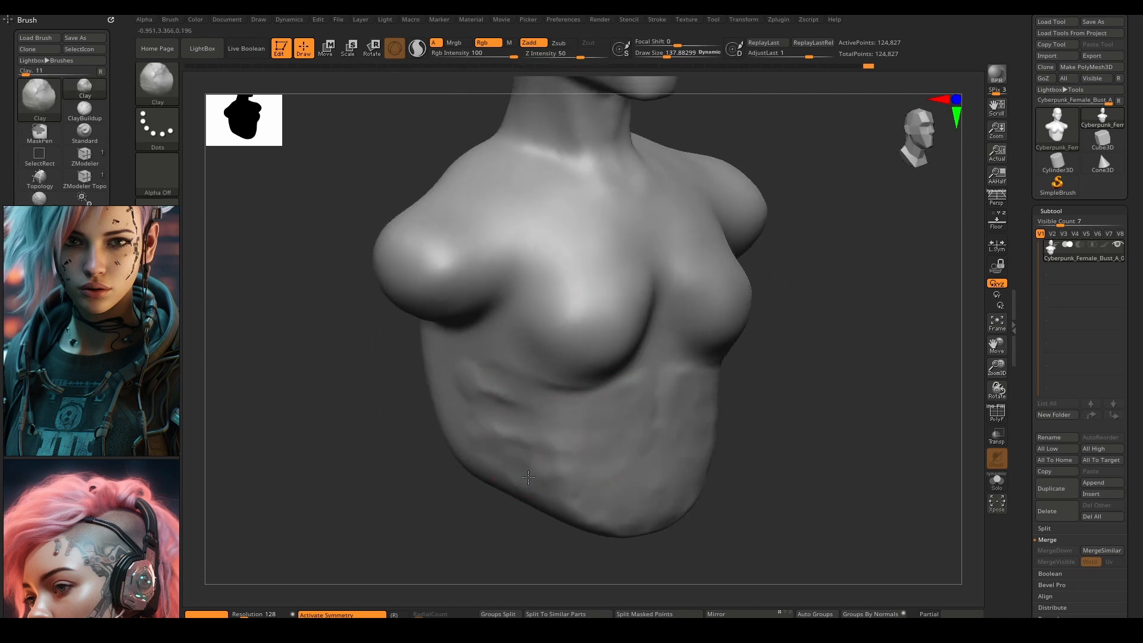
# Carve into the ribs below the breasts with the Clay brush and soften the marks
pyautogui.keyDown('alt'); pyautogui.moveTo(630, 474); pyautogui.dragTo(459, 401); pyautogui.keyUp('alt')
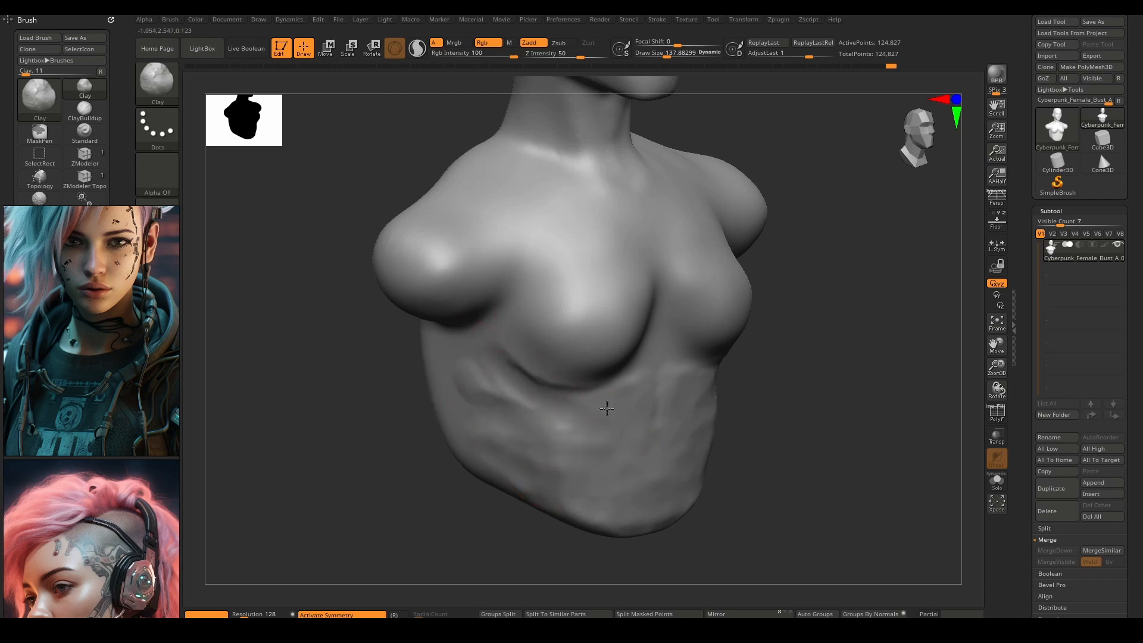
pyautogui.press('shift')
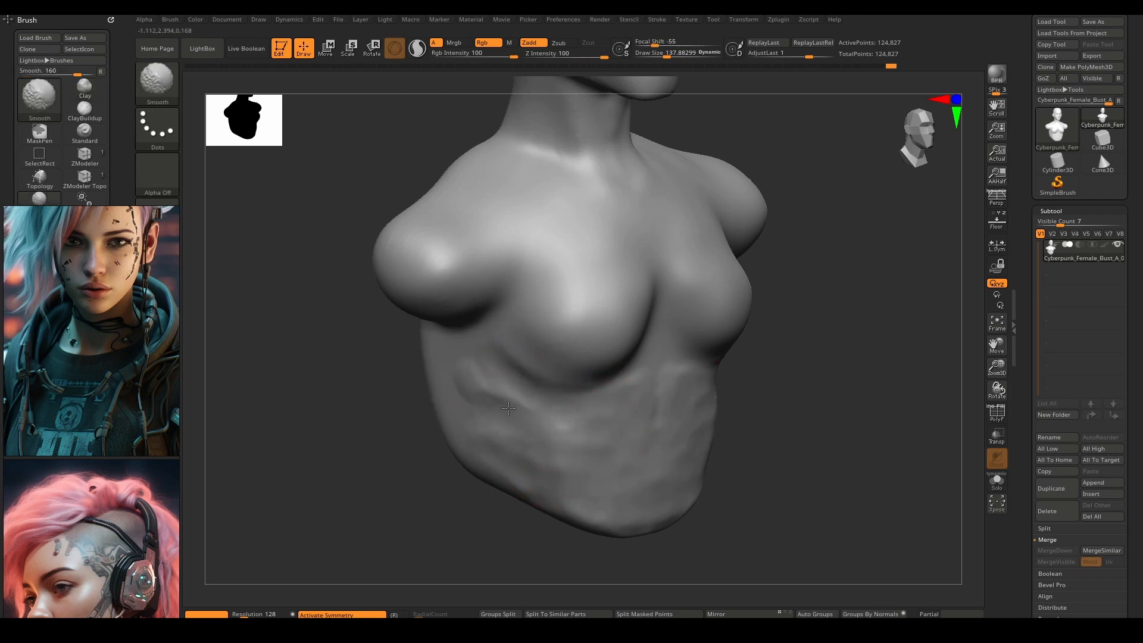
pyautogui.moveTo(493, 407); pyautogui.dragTo(537, 393, button='right')
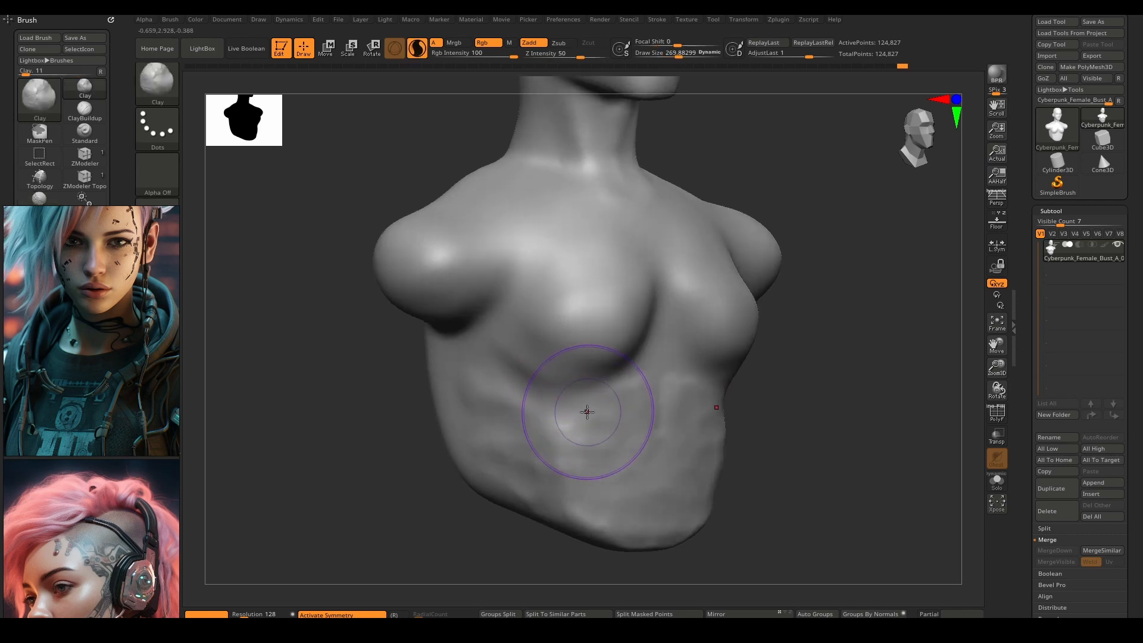
# Smooth the abdomen with Sculptris Pro on, then blend the underside of the breasts at draw size about 146
pyautogui.press('shift')
pyautogui.keyDown('shift'); pyautogui.moveTo(675, 418); pyautogui.dragTo(654, 506); pyautogui.keyUp('shift')
pyautogui.press('space')
pyautogui.moveTo(619, 414); pyautogui.dragTo(599, 412)
pyautogui.keyDown('shift'); pyautogui.moveTo(574, 371); pyautogui.dragTo(567, 361); pyautogui.keyUp('shift')
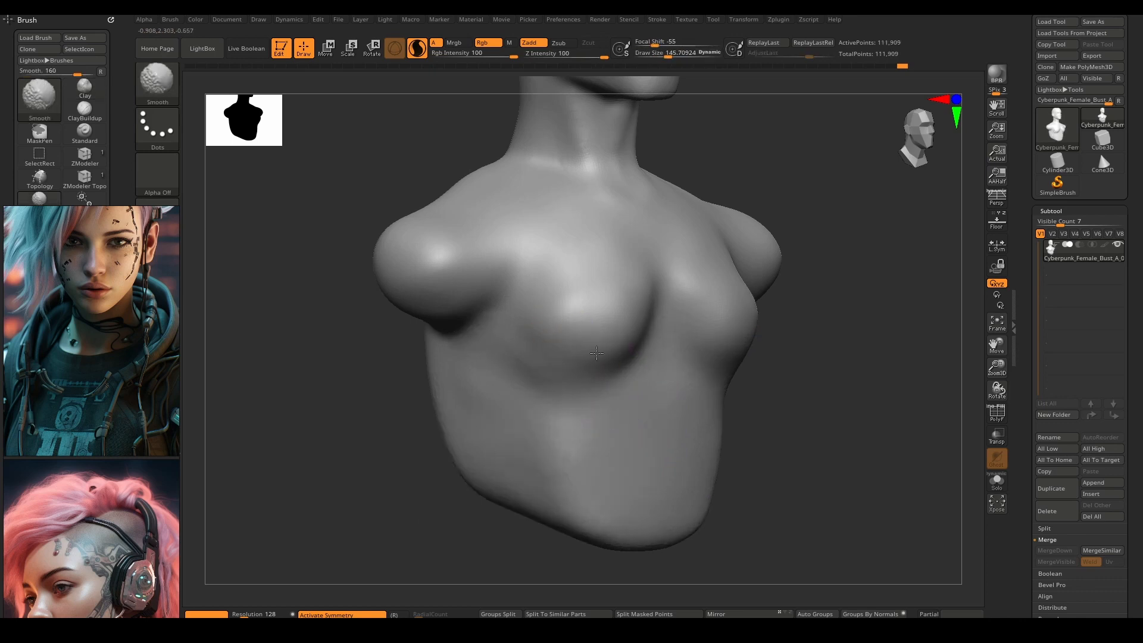
# Choose the SnakeHook brush with a draw size of about 314 and smooth the undersides of the shoulders
pyautogui.moveTo(583, 351)
pyautogui.keyDown('alt'); pyautogui.mouseDown(button='right')
pyautogui.moveTo(559, 399)
pyautogui.moveTo(480, 400)
pyautogui.moveTo(538, 367)
pyautogui.moveTo(529, 442)
pyautogui.moveTo(551, 424)
pyautogui.moveTo(581, 446)
pyautogui.mouseUp(button='right'); pyautogui.keyUp('alt')
pyautogui.keyDown('alt'); pyautogui.moveTo(581, 446); pyautogui.dragTo(596, 378, button='right'); pyautogui.keyUp('alt')
pyautogui.moveTo(454, 357); pyautogui.dragTo(459, 326, button='right')
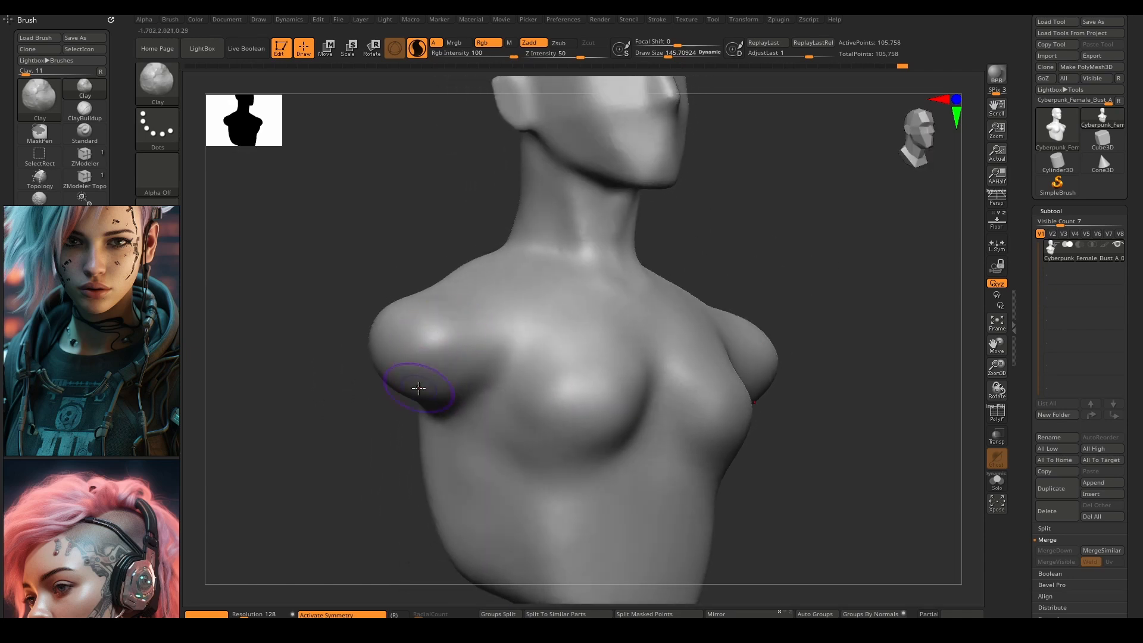
pyautogui.press('b')
pyautogui.press('m')
pyautogui.press('v')
pyautogui.press('b')
pyautogui.press('s')
pyautogui.press('h')
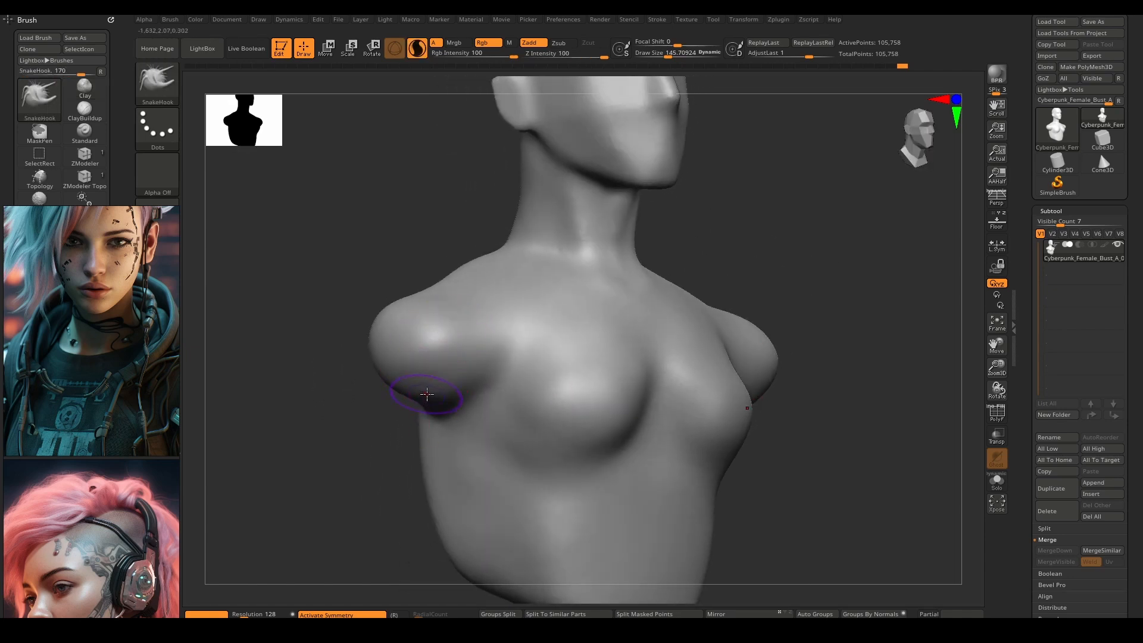
pyautogui.press('space')
pyautogui.moveTo(420, 383); pyautogui.dragTo(434, 383)
pyautogui.moveTo(413, 399)
pyautogui.keyDown('shift'); pyautogui.mouseDown(button='right')
pyautogui.moveTo(436, 345)
pyautogui.moveTo(417, 361)
pyautogui.mouseUp(button='right'); pyautogui.keyUp('shift')
pyautogui.keyDown('shift'); pyautogui.moveTo(408, 377); pyautogui.dragTo(402, 386); pyautogui.keyUp('shift')
# Pull both upper arms down from the shoulders with the SnakeHook brush
pyautogui.moveTo(334, 434); pyautogui.dragTo(317, 444, button='right')
pyautogui.keyDown('alt'); pyautogui.moveTo(422, 409); pyautogui.dragTo(441, 372, button='right'); pyautogui.keyUp('alt')
pyautogui.moveTo(430, 355)
pyautogui.mouseDown()
pyautogui.moveTo(417, 442)
pyautogui.moveTo(437, 483)
pyautogui.moveTo(421, 519)
pyautogui.mouseUp()
pyautogui.moveTo(457, 388)
pyautogui.mouseDown()
pyautogui.moveTo(466, 397)
pyautogui.moveTo(446, 411)
pyautogui.mouseUp()
pyautogui.moveTo(429, 361); pyautogui.dragTo(420, 410)
pyautogui.moveTo(419, 501)
pyautogui.mouseDown()
pyautogui.moveTo(425, 533)
pyautogui.moveTo(434, 506)
pyautogui.mouseUp()
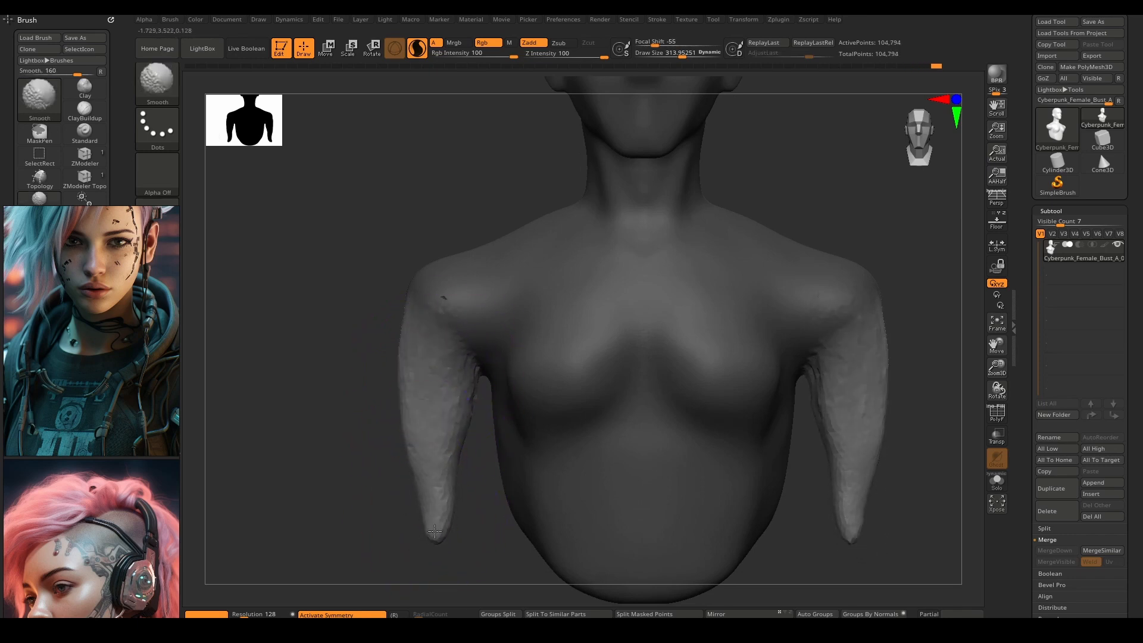
# Thicken both unmasked upper arms along their full length with the Inflat brush at draw size about 314
pyautogui.press('b')
pyautogui.press('s')
pyautogui.press('t')
pyautogui.press('b')
pyautogui.press('i')
pyautogui.press('n')
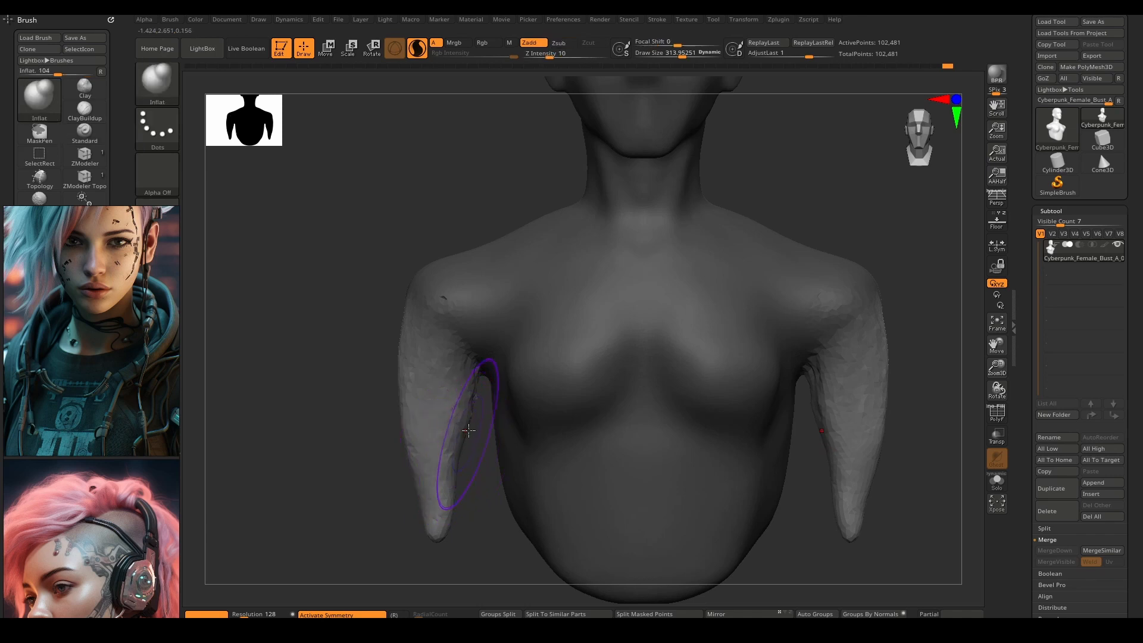
pyautogui.moveTo(450, 440)
pyautogui.mouseDown()
pyautogui.moveTo(438, 512)
pyautogui.moveTo(450, 339)
pyautogui.mouseUp()
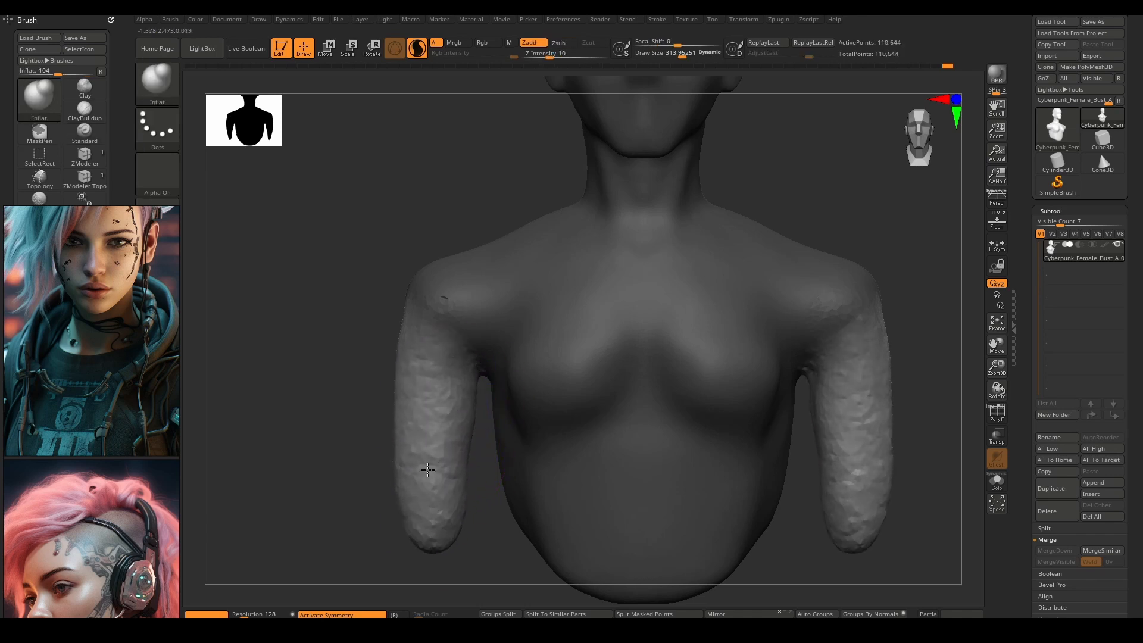
pyautogui.moveTo(448, 475); pyautogui.dragTo(432, 536)
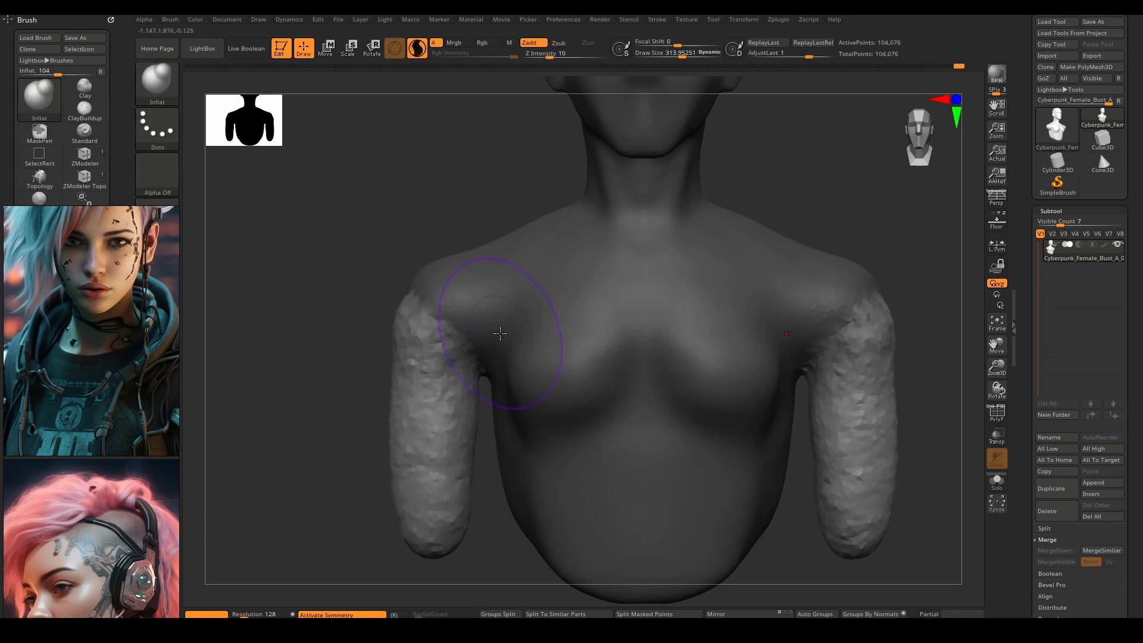
# Clear the torso mask and smooth the upper arms into the shoulders and armpits
pyautogui.moveTo(339, 399)
pyautogui.keyDown('ctrl'); pyautogui.mouseDown()
pyautogui.moveTo(357, 411)
pyautogui.moveTo(431, 405)
pyautogui.mouseUp(); pyautogui.keyUp('ctrl')
pyautogui.moveTo(425, 327)
pyautogui.keyDown('shift'); pyautogui.mouseDown()
pyautogui.moveTo(425, 452)
pyautogui.moveTo(422, 369)
pyautogui.mouseUp(); pyautogui.keyUp('shift')
pyautogui.moveTo(340, 375)
pyautogui.mouseDown()
pyautogui.moveTo(505, 365)
pyautogui.moveTo(485, 503)
pyautogui.moveTo(465, 348)
pyautogui.moveTo(439, 329)
pyautogui.moveTo(461, 494)
pyautogui.moveTo(504, 402)
pyautogui.mouseUp()
pyautogui.moveTo(469, 361); pyautogui.dragTo(479, 351)
pyautogui.moveTo(554, 357); pyautogui.dragTo(516, 365, button='right')
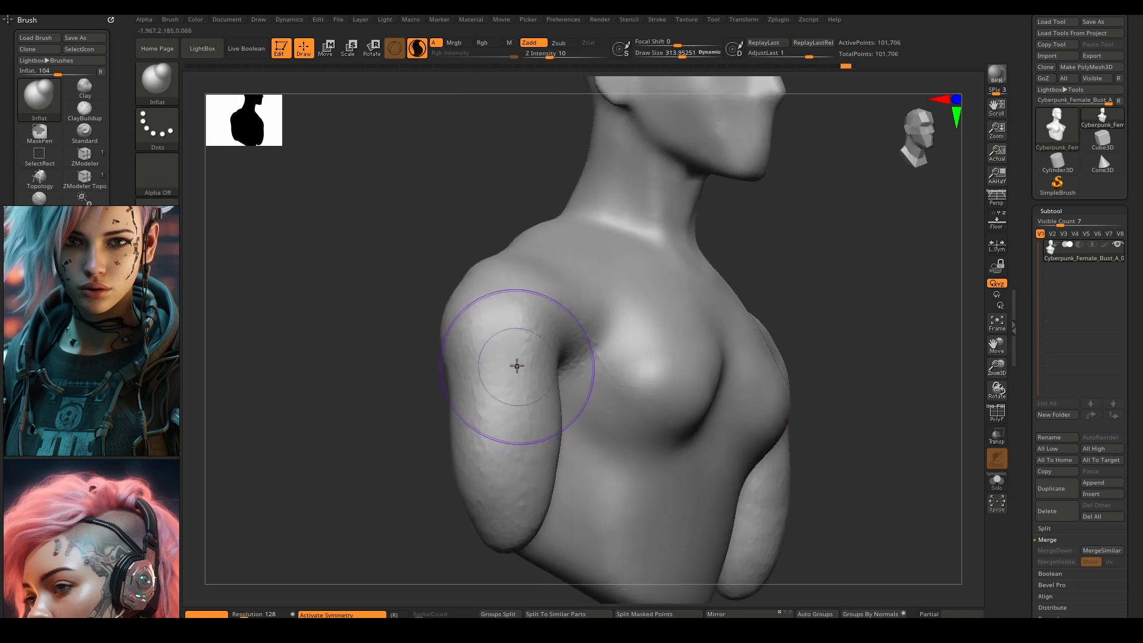
pyautogui.moveTo(516, 365)
pyautogui.keyDown('shift'); pyautogui.mouseDown()
pyautogui.moveTo(480, 334)
pyautogui.moveTo(496, 289)
pyautogui.moveTo(495, 502)
pyautogui.moveTo(559, 298)
pyautogui.moveTo(548, 329)
pyautogui.mouseUp(); pyautogui.keyUp('shift')
pyautogui.keyDown('shift'); pyautogui.moveTo(533, 244); pyautogui.dragTo(561, 255); pyautogui.keyUp('shift')
# Smooth the base of the neck and the chest beside the armpit at draw size about 157
pyautogui.moveTo(544, 298)
pyautogui.mouseDown(button='right')
pyautogui.moveTo(462, 377)
pyautogui.moveTo(487, 375)
pyautogui.mouseUp(button='right')
pyautogui.press('space')
pyautogui.moveTo(488, 375); pyautogui.dragTo(474, 374)
pyautogui.keyDown('alt'); pyautogui.moveTo(517, 347); pyautogui.dragTo(446, 364, button='right'); pyautogui.keyUp('alt')
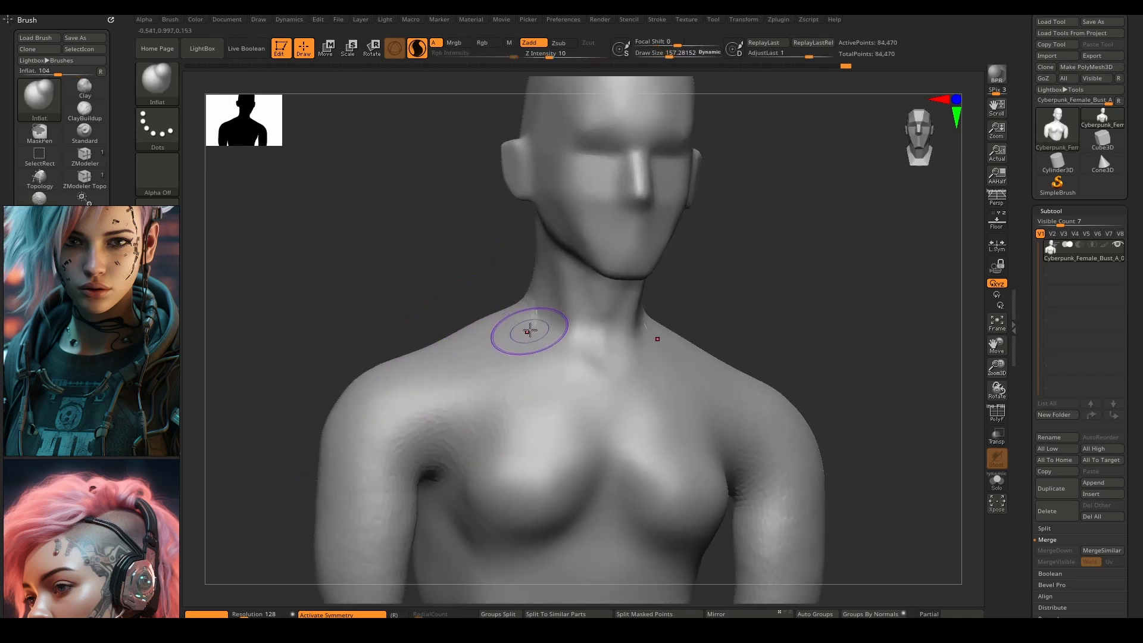
pyautogui.keyDown('shift'); pyautogui.moveTo(528, 329); pyautogui.dragTo(525, 320); pyautogui.keyUp('shift')
pyautogui.keyDown('shift'); pyautogui.moveTo(479, 486); pyautogui.dragTo(485, 449); pyautogui.keyUp('shift')
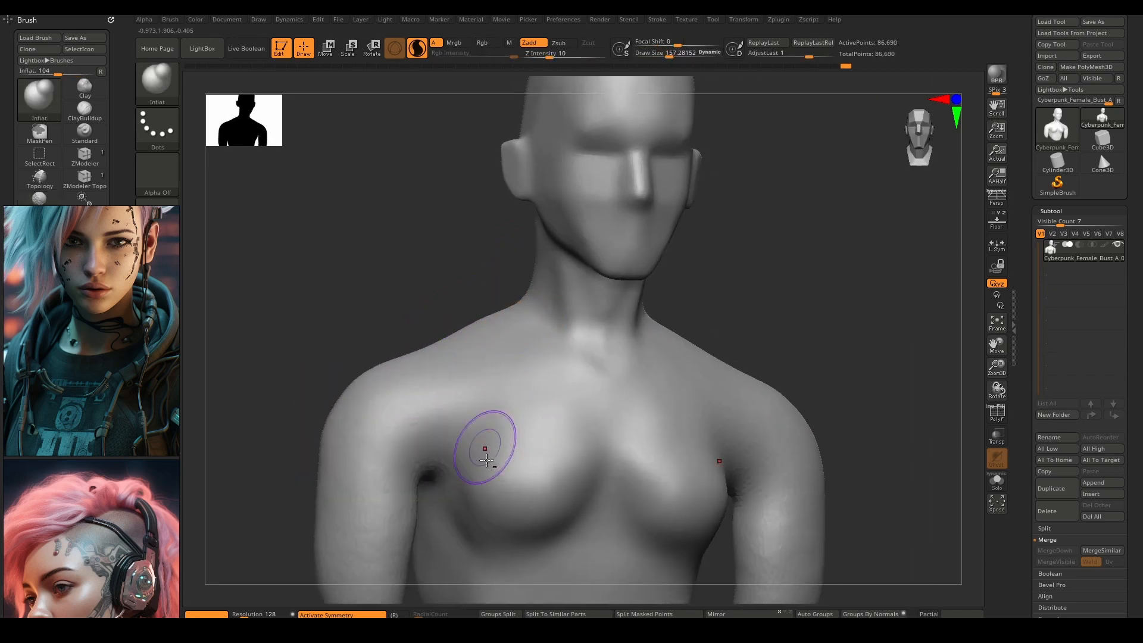
# Build up the upper chest beside the sternum with the Clay brush at draw size about 157 and smooth the strokes
pyautogui.moveTo(484, 449)
pyautogui.keyDown('alt'); pyautogui.mouseDown(button='right')
pyautogui.moveTo(518, 370)
pyautogui.moveTo(563, 402)
pyautogui.moveTo(552, 360)
pyautogui.mouseUp(button='right'); pyautogui.keyUp('alt')
pyautogui.keyDown('shift'); pyautogui.moveTo(553, 360); pyautogui.dragTo(577, 355); pyautogui.keyUp('shift')
pyautogui.press('b')
pyautogui.press('t')
pyautogui.press('d')
pyautogui.click(173, 88)
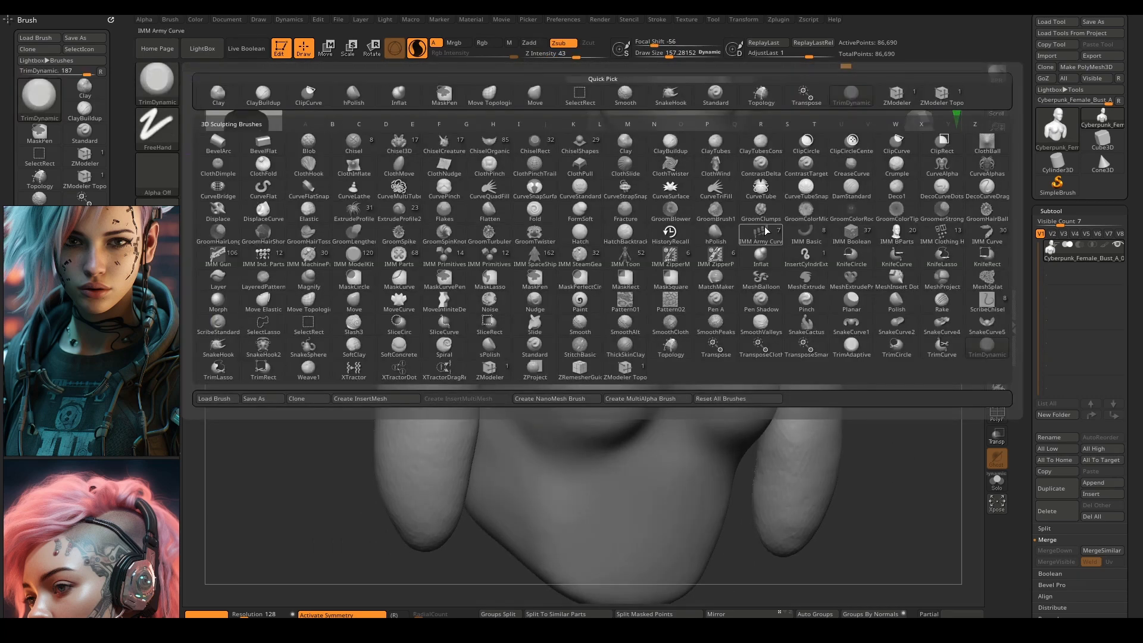
pyautogui.click(624, 146)
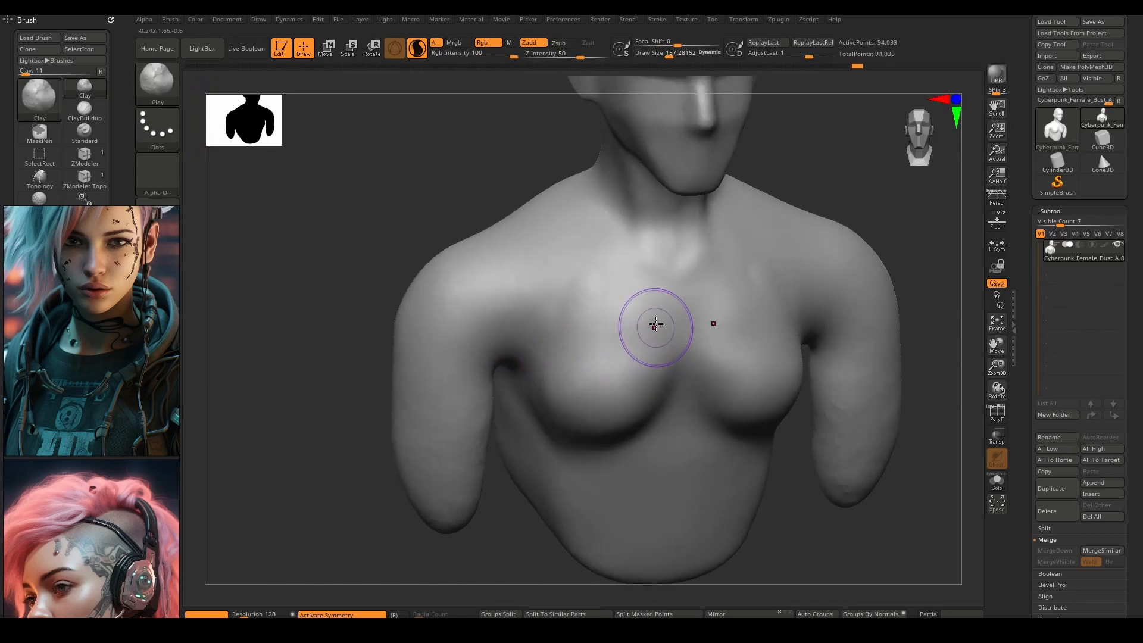
pyautogui.moveTo(653, 324)
pyautogui.mouseDown()
pyautogui.moveTo(653, 304)
pyautogui.moveTo(703, 321)
pyautogui.mouseUp()
pyautogui.moveTo(646, 290); pyautogui.dragTo(621, 342)
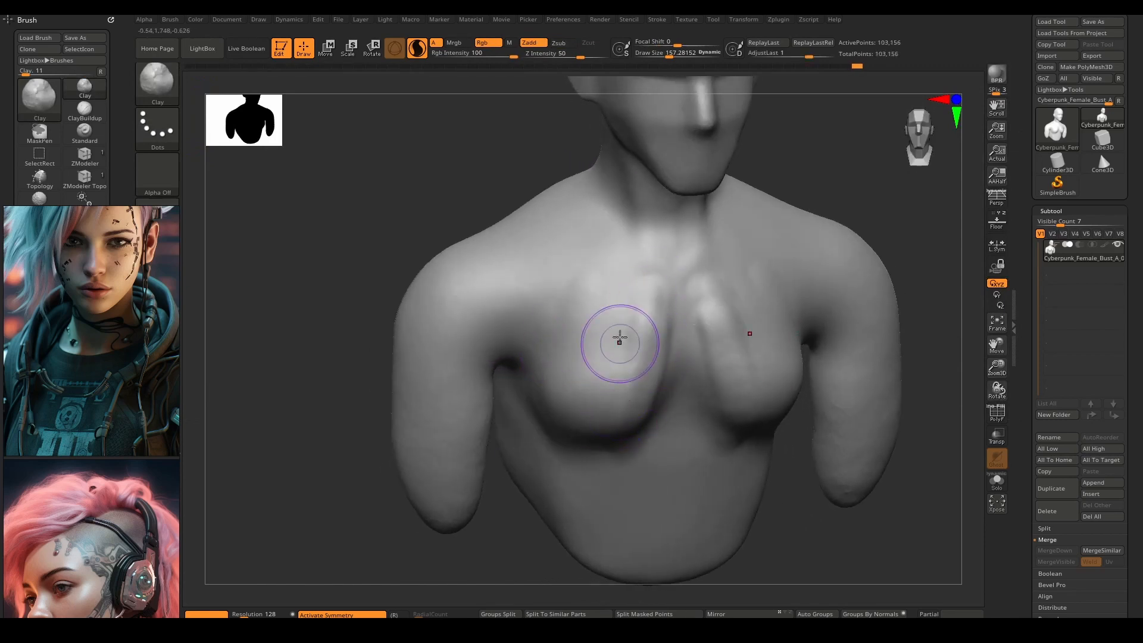
pyautogui.moveTo(643, 263)
pyautogui.keyDown('alt'); pyautogui.mouseDown()
pyautogui.moveTo(659, 320)
pyautogui.moveTo(663, 256)
pyautogui.mouseUp(); pyautogui.keyUp('alt')
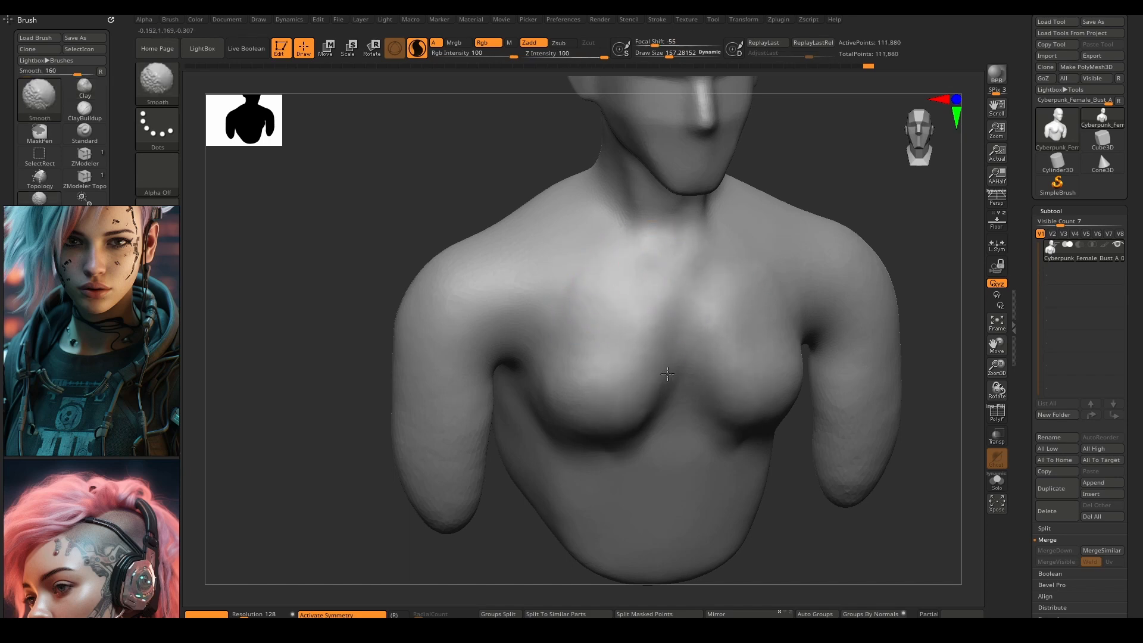
pyautogui.moveTo(668, 373)
pyautogui.keyDown('shift'); pyautogui.mouseDown()
pyautogui.moveTo(660, 357)
pyautogui.moveTo(639, 435)
pyautogui.mouseUp(); pyautogui.keyUp('shift')
# Add clay across the breasts and the chest toward the armpits, and smooth it into the surrounding form
pyautogui.moveTo(651, 331)
pyautogui.mouseDown()
pyautogui.moveTo(611, 395)
pyautogui.moveTo(592, 375)
pyautogui.mouseUp()
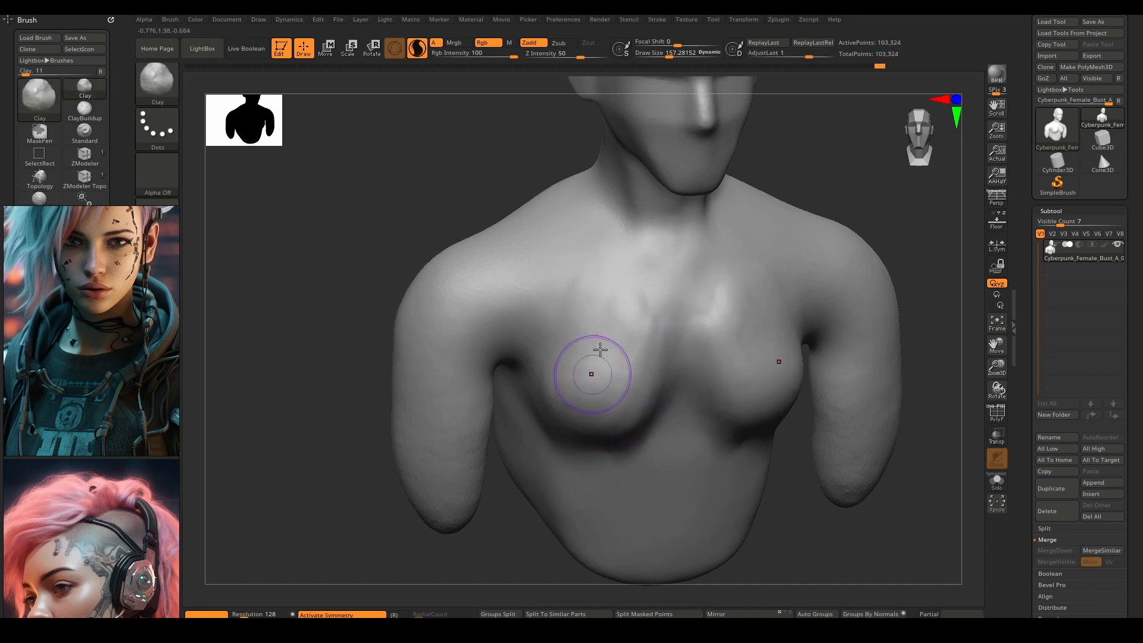
pyautogui.moveTo(587, 276); pyautogui.dragTo(538, 368)
pyautogui.moveTo(588, 283)
pyautogui.keyDown('alt'); pyautogui.mouseDown(button='right')
pyautogui.moveTo(555, 389)
pyautogui.moveTo(564, 390)
pyautogui.mouseUp(button='right'); pyautogui.keyUp('alt')
pyautogui.moveTo(540, 316); pyautogui.dragTo(599, 336, button='right')
pyautogui.moveTo(531, 309)
pyautogui.mouseDown()
pyautogui.moveTo(490, 319)
pyautogui.moveTo(554, 420)
pyautogui.mouseUp()
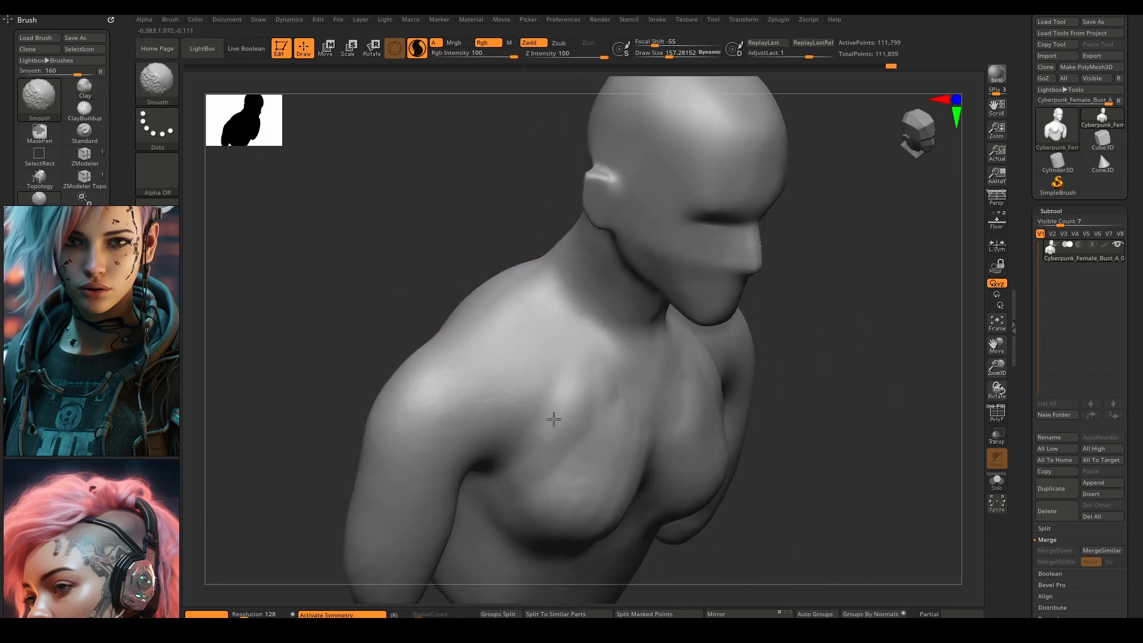
pyautogui.keyDown('shift'); pyautogui.moveTo(609, 507); pyautogui.dragTo(601, 499); pyautogui.keyUp('shift')
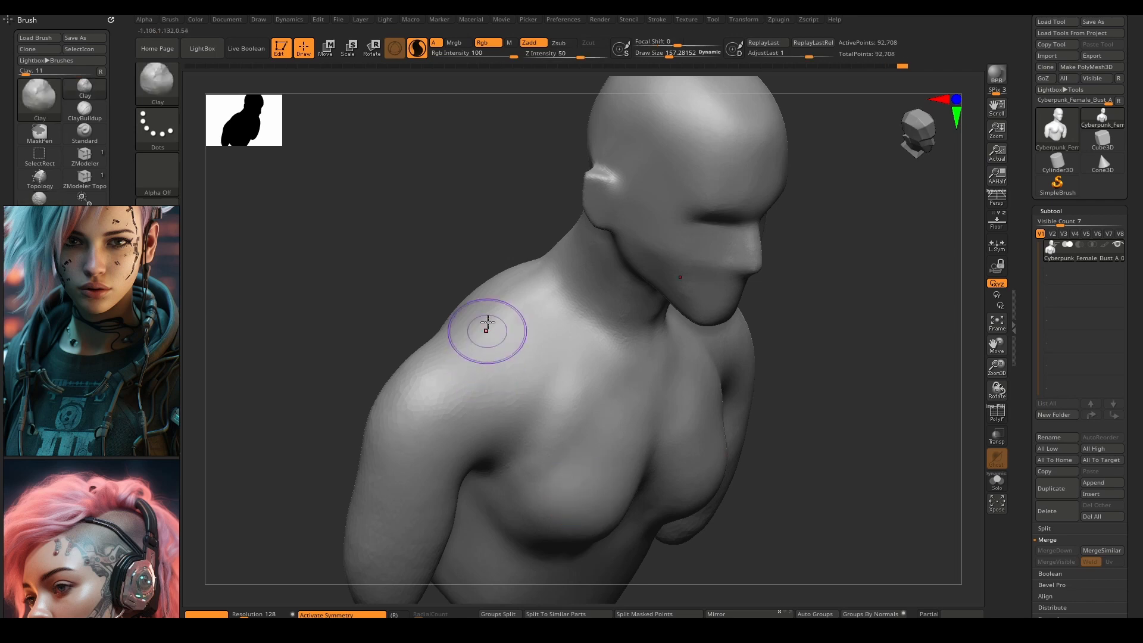
# Build up the top of the shoulders toward the neck with Clay at draw size about 117, and smooth shoulders and arms
pyautogui.press('[')
pyautogui.press('[')
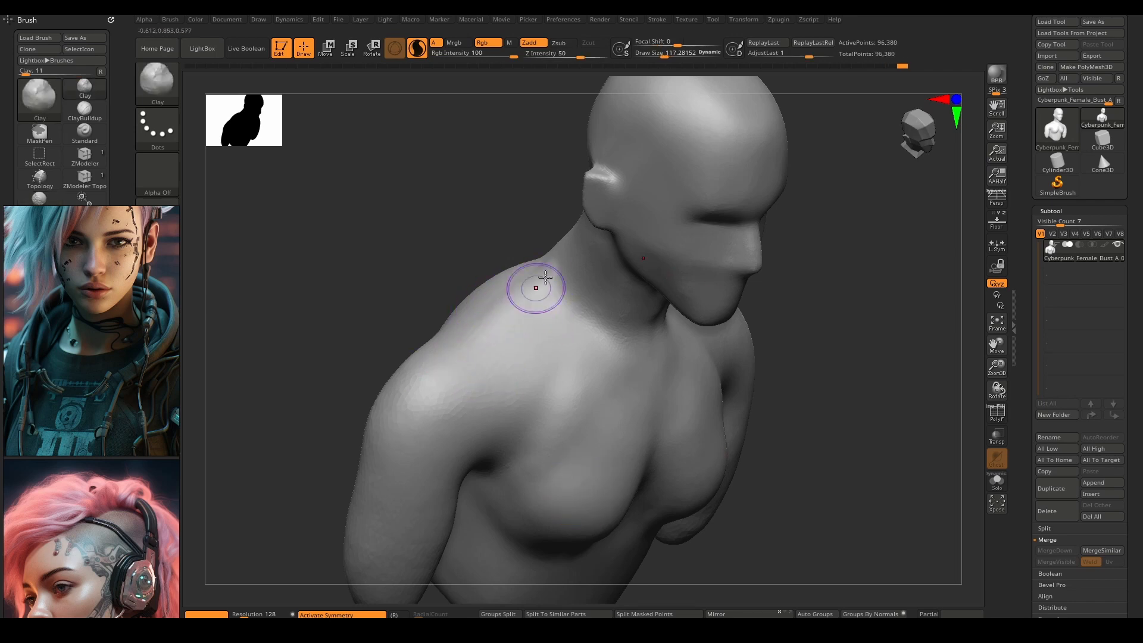
pyautogui.moveTo(463, 350); pyautogui.dragTo(530, 319)
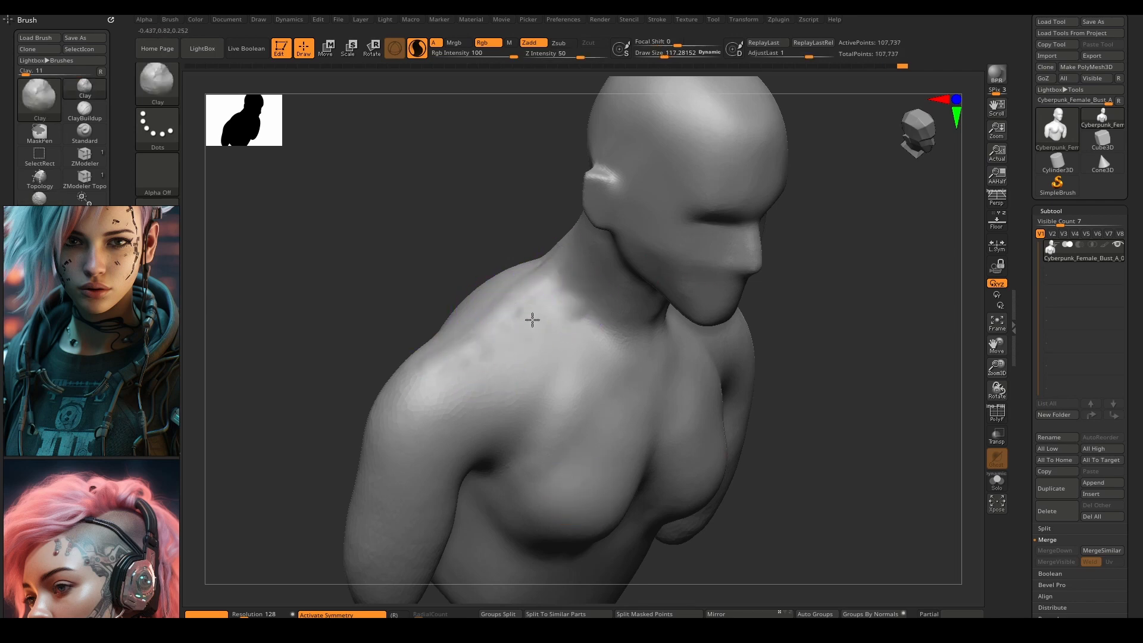
pyautogui.moveTo(462, 328); pyautogui.dragTo(506, 369, button='right')
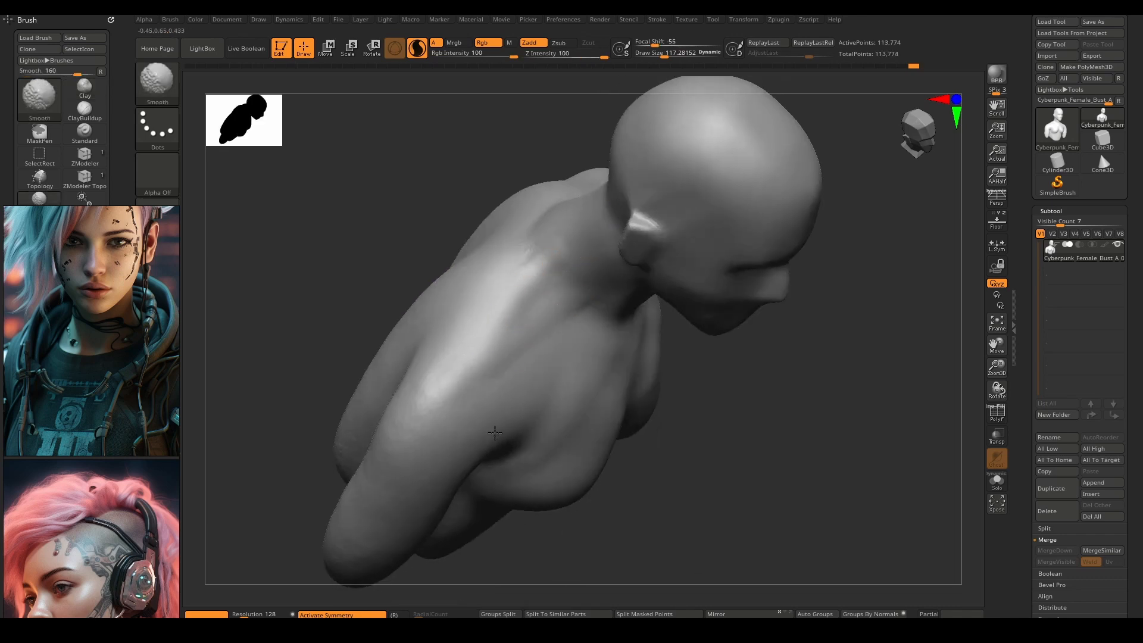
pyautogui.keyDown('shift'); pyautogui.moveTo(434, 365); pyautogui.dragTo(382, 445); pyautogui.keyUp('shift')
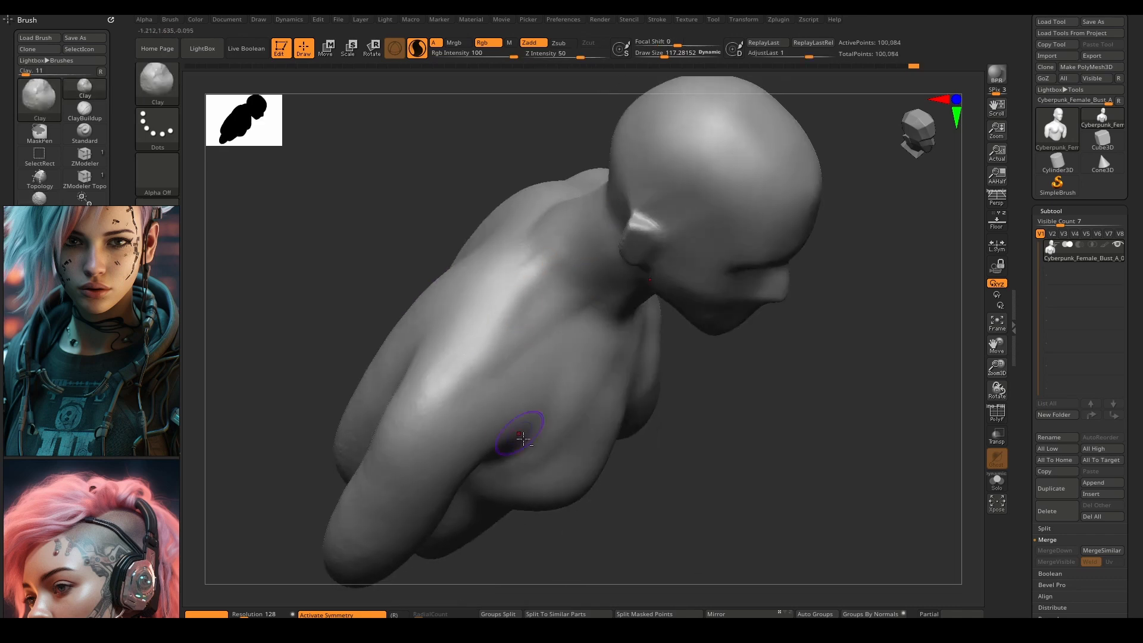
pyautogui.moveTo(523, 439)
pyautogui.mouseDown(button='right')
pyautogui.moveTo(439, 295)
pyautogui.moveTo(552, 290)
pyautogui.mouseUp(button='right')
pyautogui.keyDown('shift'); pyautogui.moveTo(459, 391); pyautogui.dragTo(463, 433); pyautogui.keyUp('shift')
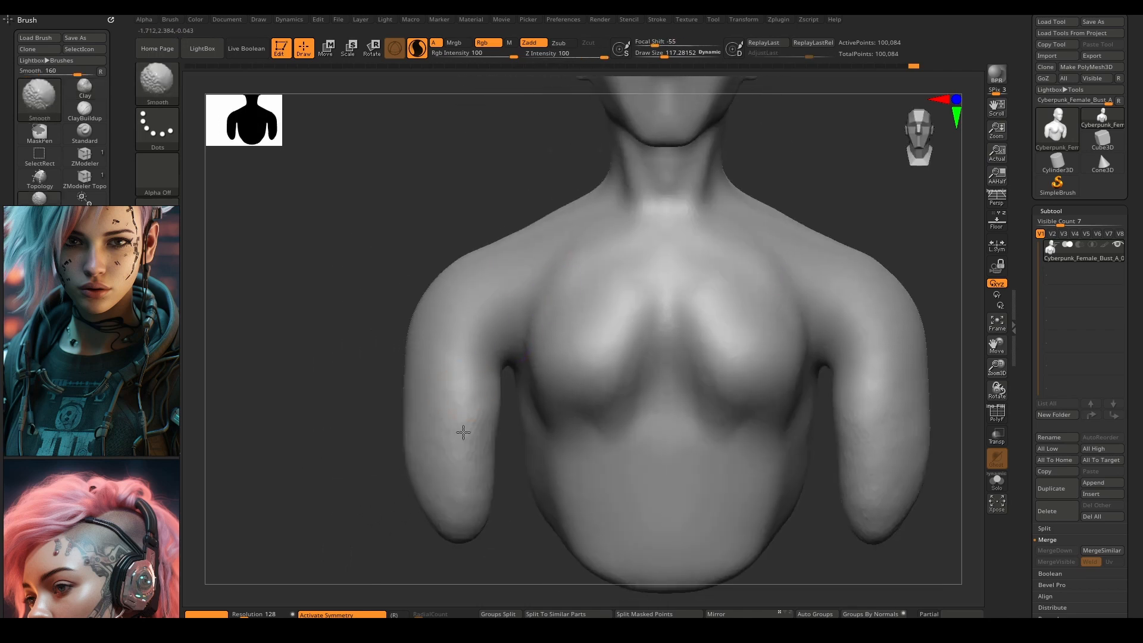
# Build up the deltoids over the outer shoulders with the Clay brush and smooth them into the upper arms
pyautogui.keyDown('alt'); pyautogui.moveTo(510, 335); pyautogui.dragTo(511, 391, button='right'); pyautogui.keyUp('alt')
pyautogui.moveTo(454, 352); pyautogui.dragTo(496, 372, button='right')
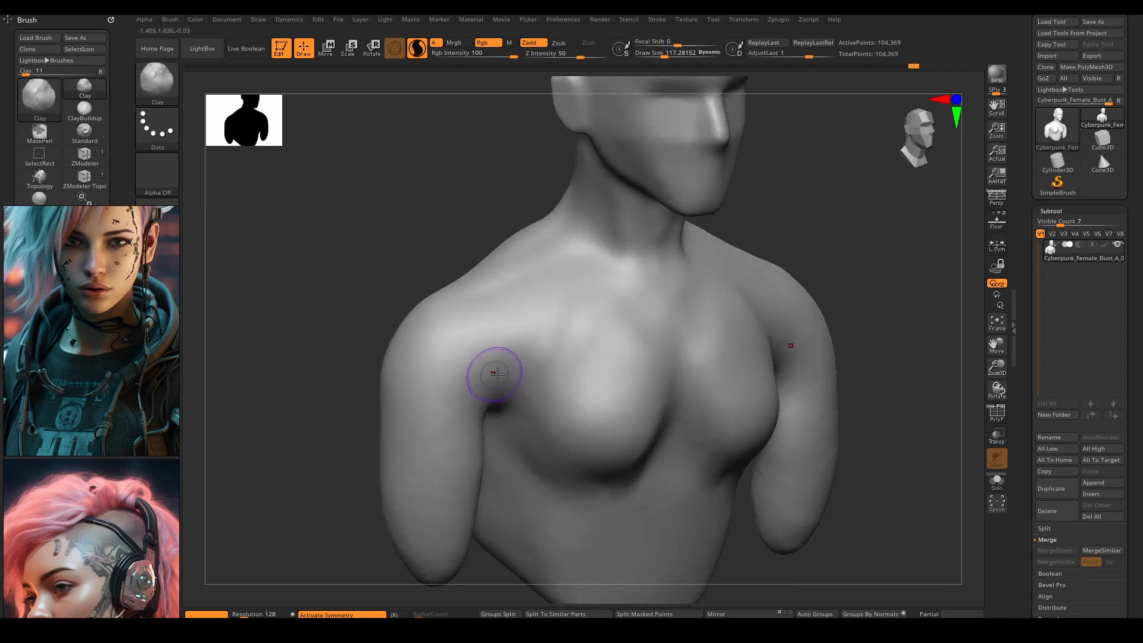
pyautogui.moveTo(443, 334); pyautogui.dragTo(499, 368, button='right')
pyautogui.moveTo(436, 324)
pyautogui.mouseDown()
pyautogui.moveTo(447, 350)
pyautogui.moveTo(428, 317)
pyautogui.moveTo(388, 328)
pyautogui.moveTo(405, 335)
pyautogui.moveTo(402, 412)
pyautogui.mouseUp()
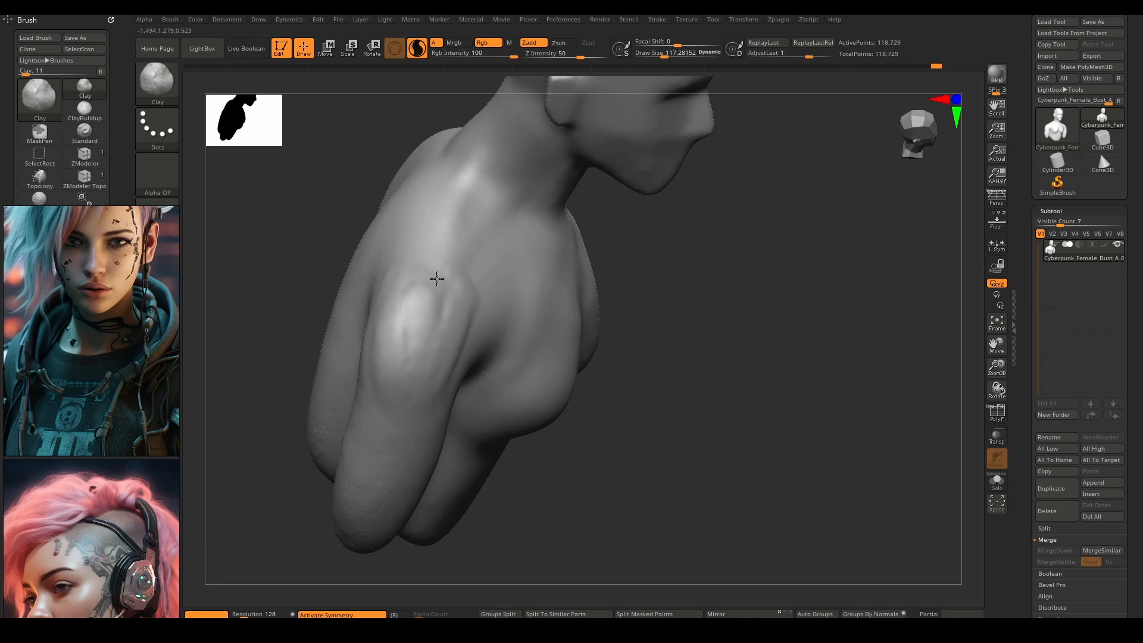
pyautogui.moveTo(437, 279); pyautogui.dragTo(444, 359)
pyautogui.moveTo(440, 381); pyautogui.dragTo(393, 352, button='right')
pyautogui.moveTo(465, 313); pyautogui.dragTo(446, 368)
pyautogui.moveTo(479, 294)
pyautogui.mouseDown()
pyautogui.moveTo(443, 363)
pyautogui.moveTo(439, 342)
pyautogui.moveTo(479, 295)
pyautogui.mouseUp()
pyautogui.rightClick(439, 342)
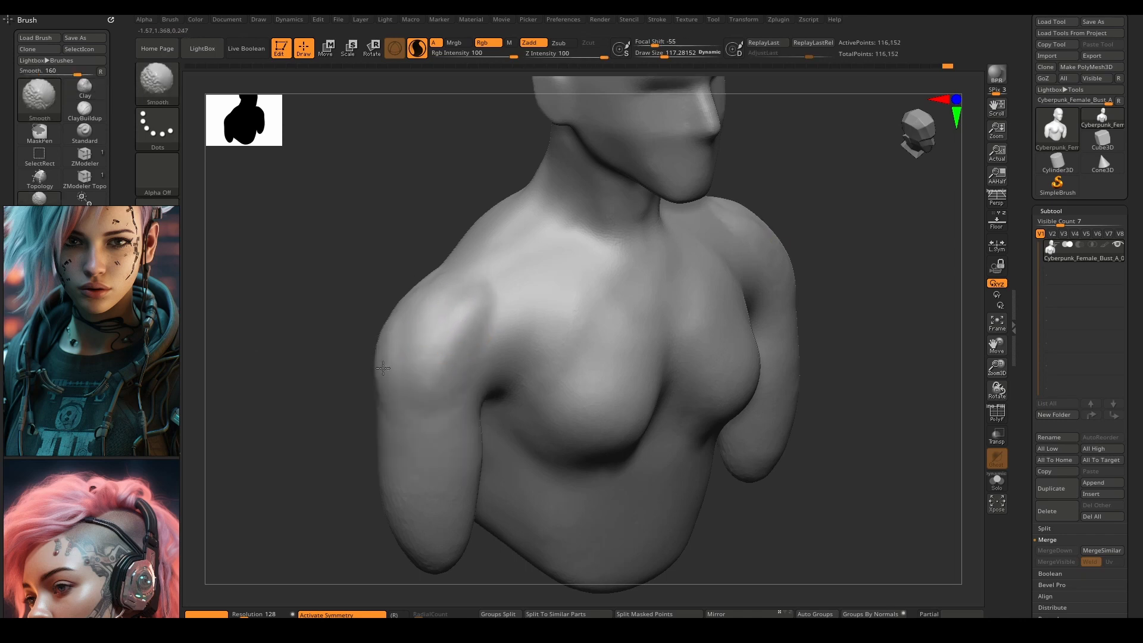
pyautogui.keyDown('shift'); pyautogui.moveTo(408, 404); pyautogui.dragTo(433, 363); pyautogui.keyUp('shift')
# Add clay along the front of the upper arms from the front view and smooth the strokes
pyautogui.moveTo(480, 349)
pyautogui.keyDown('shift'); pyautogui.mouseDown(button='right')
pyautogui.moveTo(455, 350)
pyautogui.moveTo(518, 291)
pyautogui.mouseUp(button='right'); pyautogui.keyUp('shift')
pyautogui.moveTo(492, 372); pyautogui.dragTo(518, 399)
pyautogui.moveTo(510, 485); pyautogui.dragTo(500, 381)
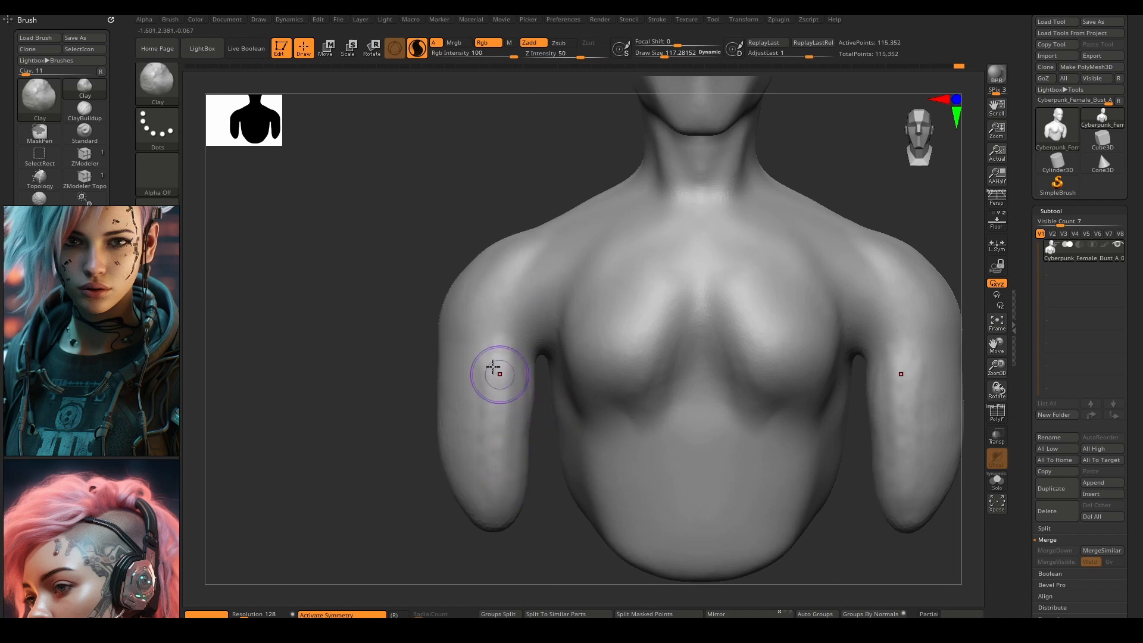
pyautogui.moveTo(497, 441)
pyautogui.mouseDown()
pyautogui.moveTo(496, 367)
pyautogui.moveTo(500, 418)
pyautogui.mouseUp()
pyautogui.moveTo(501, 410)
pyautogui.keyDown('shift'); pyautogui.mouseDown()
pyautogui.moveTo(499, 383)
pyautogui.moveTo(514, 362)
pyautogui.mouseUp(); pyautogui.keyUp('shift')
# Carve the deltoid's front edge and the fold near the armpit with the DamStandard brush at draw size about 117
pyautogui.press('b')
pyautogui.press('d')
pyautogui.press('s')
pyautogui.moveTo(508, 340); pyautogui.dragTo(572, 351, button='right')
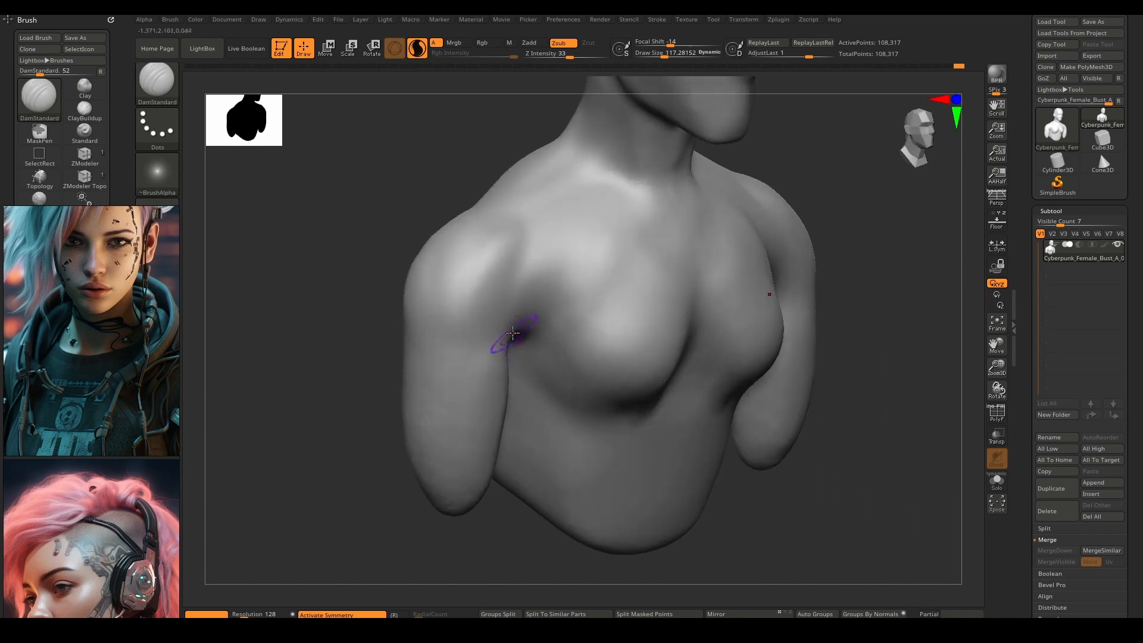
pyautogui.moveTo(447, 365); pyautogui.dragTo(537, 217)
pyautogui.moveTo(543, 217); pyautogui.dragTo(444, 260, button='right')
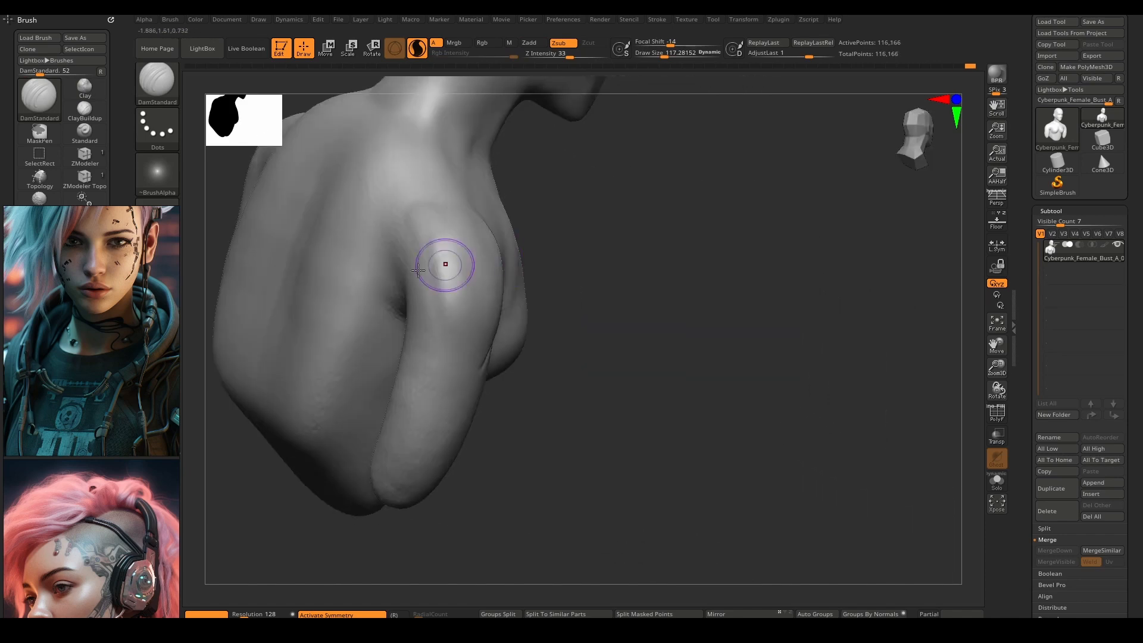
pyautogui.moveTo(573, 320); pyautogui.dragTo(545, 350, button='right')
pyautogui.moveTo(499, 347); pyautogui.dragTo(503, 358)
pyautogui.moveTo(584, 338); pyautogui.dragTo(561, 339, button='right')
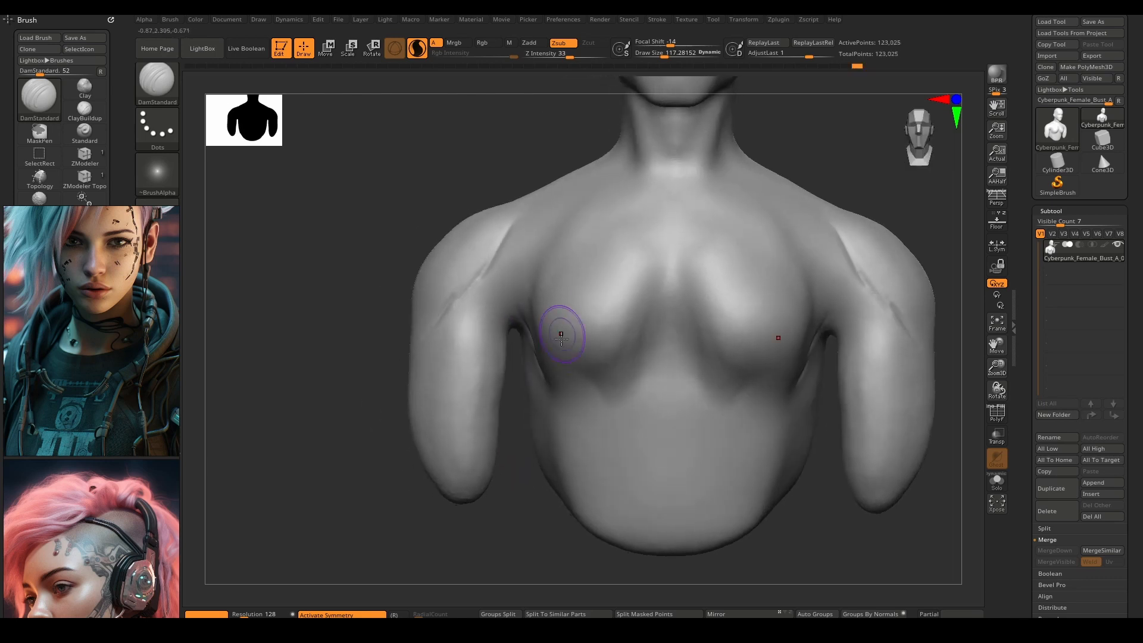
# Carve the creases under and between the breasts with DamStandard and soften them, undoing the last stroke
pyautogui.moveTo(614, 385)
pyautogui.mouseDown()
pyautogui.moveTo(587, 381)
pyautogui.moveTo(643, 380)
pyautogui.moveTo(650, 322)
pyautogui.moveTo(630, 395)
pyautogui.moveTo(594, 399)
pyautogui.moveTo(622, 389)
pyautogui.moveTo(649, 348)
pyautogui.mouseUp()
pyautogui.moveTo(669, 291); pyautogui.dragTo(653, 351)
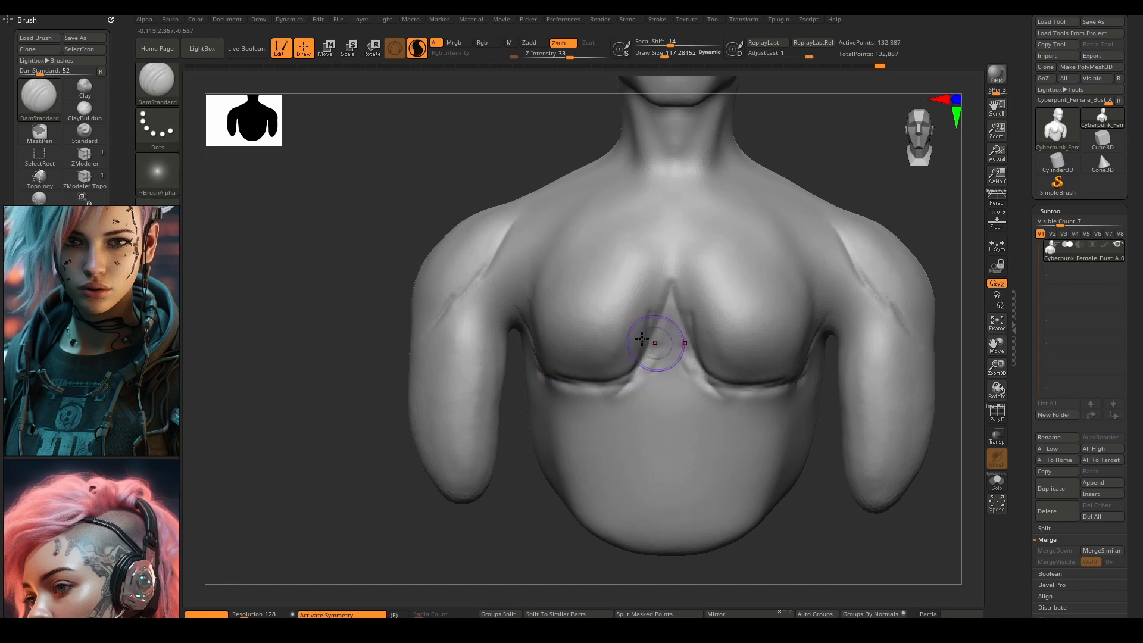
pyautogui.keyDown('alt'); pyautogui.moveTo(619, 274); pyautogui.dragTo(595, 327, button='right'); pyautogui.keyUp('alt')
pyautogui.moveTo(599, 383); pyautogui.dragTo(624, 349, button='right')
pyautogui.press('space')
pyautogui.moveTo(631, 362)
pyautogui.mouseDown()
pyautogui.moveTo(610, 410)
pyautogui.moveTo(581, 419)
pyautogui.mouseUp()
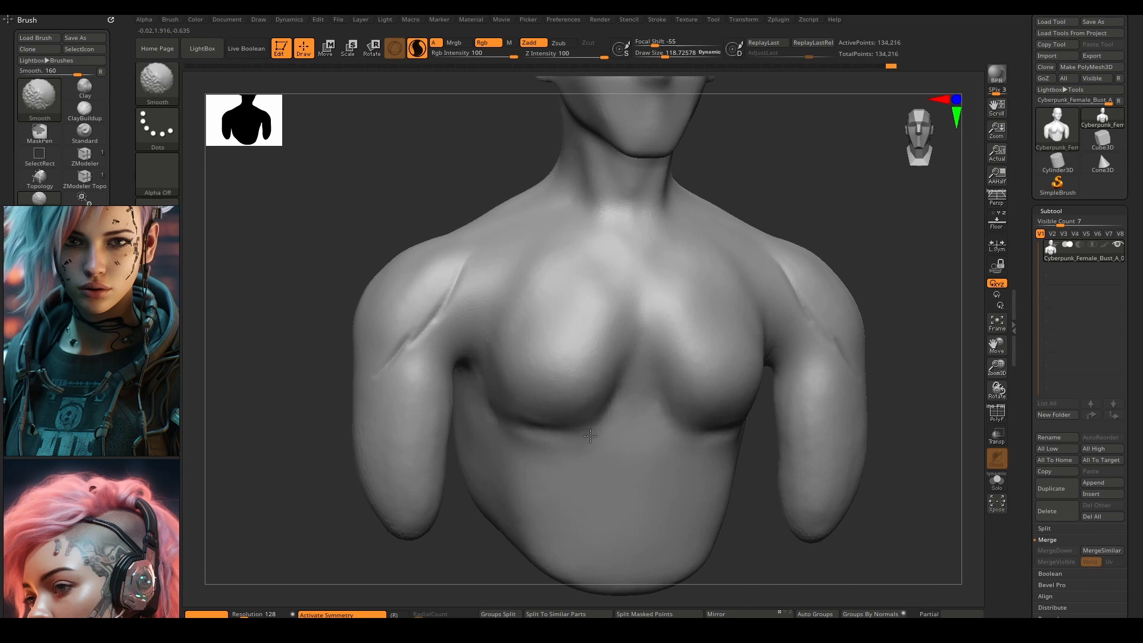
pyautogui.moveTo(643, 451)
pyautogui.mouseDown()
pyautogui.moveTo(611, 468)
pyautogui.moveTo(597, 501)
pyautogui.moveTo(619, 570)
pyautogui.moveTo(573, 560)
pyautogui.moveTo(613, 506)
pyautogui.moveTo(550, 509)
pyautogui.mouseUp()
pyautogui.hotkey('ctrl', 'z')
# Switch to the ClayBuildup brush at draw size about 99, and smooth the area below the breasts and the deltoid creases
pyautogui.press('b')
pyautogui.press('c')
pyautogui.press('b')
pyautogui.moveTo(628, 450)
pyautogui.keyDown('shift'); pyautogui.mouseDown()
pyautogui.moveTo(587, 509)
pyautogui.moveTo(649, 466)
pyautogui.mouseUp(); pyautogui.keyUp('shift')
pyautogui.press('space')
pyautogui.press('space')
pyautogui.moveTo(640, 482)
pyautogui.keyDown('shift'); pyautogui.mouseDown()
pyautogui.moveTo(582, 549)
pyautogui.moveTo(599, 469)
pyautogui.moveTo(581, 469)
pyautogui.mouseUp(); pyautogui.keyUp('shift')
pyautogui.press('space')
pyautogui.keyDown('shift'); pyautogui.moveTo(384, 342); pyautogui.dragTo(379, 341); pyautogui.keyUp('shift')
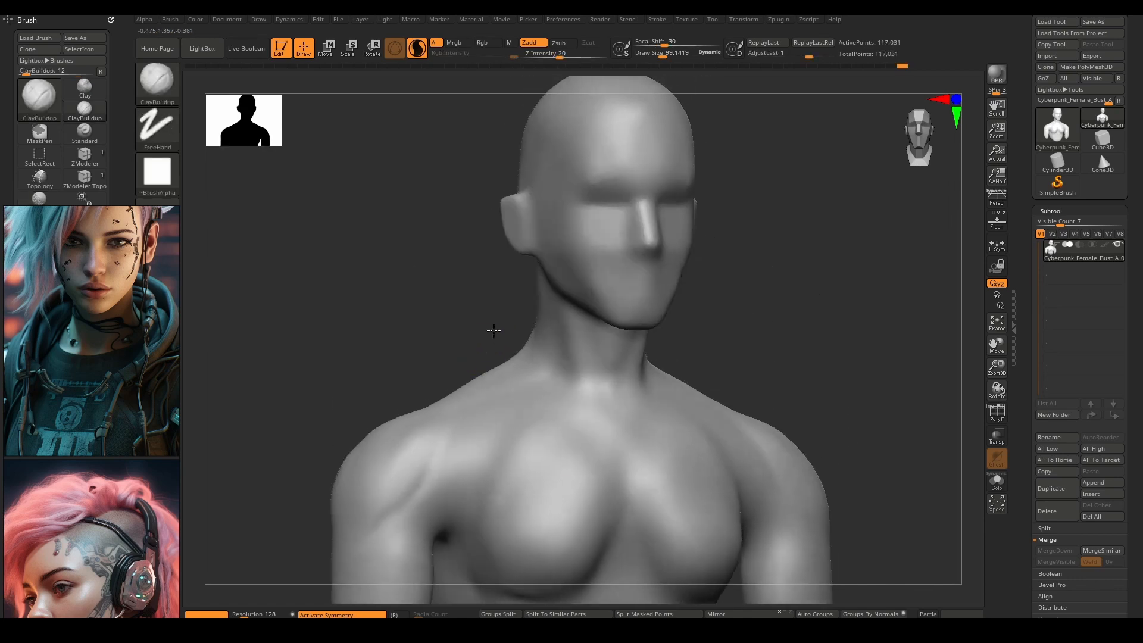
# Turn on perspective for the view of the bust
pyautogui.keyDown('alt'); pyautogui.moveTo(547, 298); pyautogui.dragTo(570, 397, button='right'); pyautogui.keyUp('alt')
pyautogui.moveTo(570, 397); pyautogui.dragTo(653, 294, button='right')
pyautogui.click(998, 203)
pyautogui.moveTo(579, 464)
pyautogui.keyDown('alt'); pyautogui.mouseDown(button='right')
pyautogui.moveTo(574, 443)
pyautogui.moveTo(542, 445)
pyautogui.moveTo(581, 466)
pyautogui.moveTo(621, 463)
pyautogui.moveTo(594, 477)
pyautogui.mouseUp(button='right'); pyautogui.keyUp('alt')
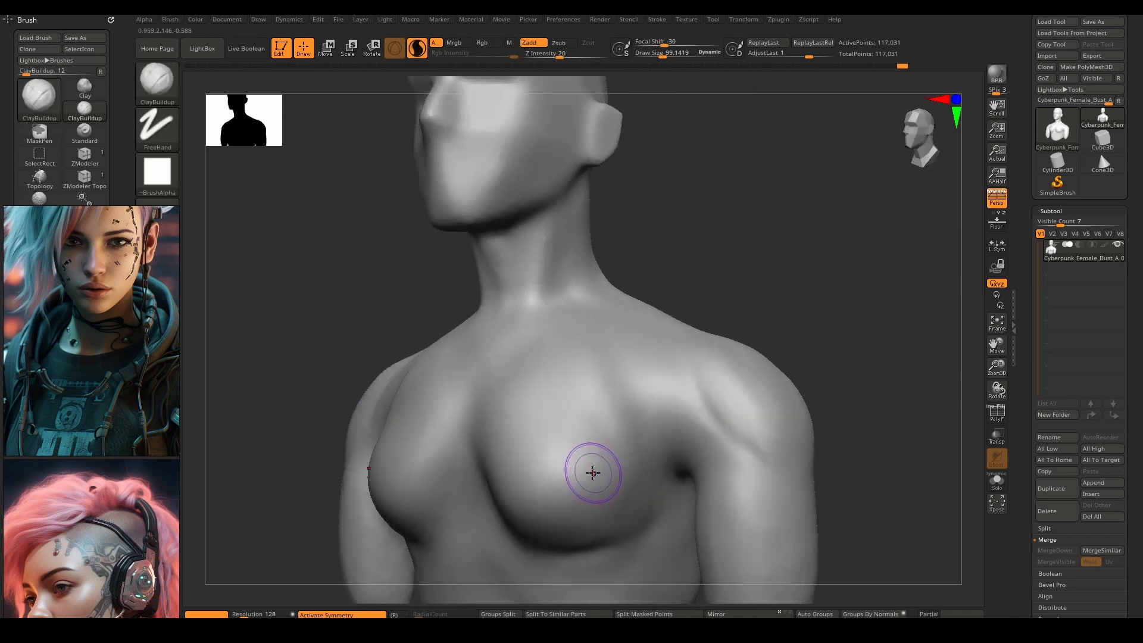
# Reshape the breasts with the Move brush at draw size about 331 and smooth the chest around them
pyautogui.press('b')
pyautogui.press('m')
pyautogui.press('v')
pyautogui.press('space')
pyautogui.moveTo(585, 468); pyautogui.dragTo(604, 467)
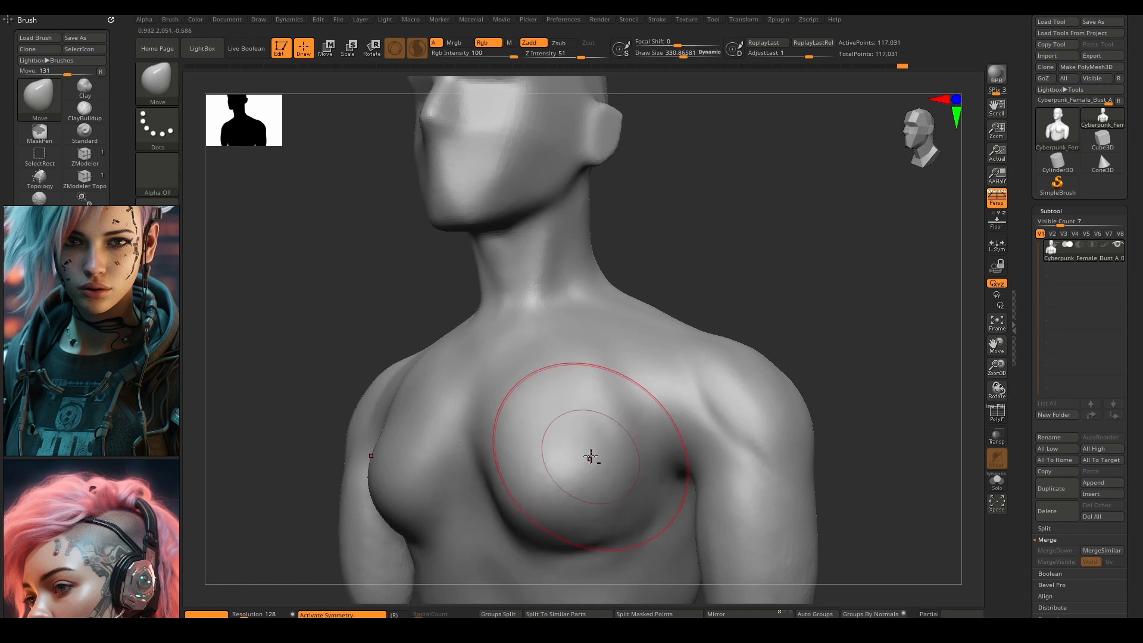
pyautogui.moveTo(592, 457)
pyautogui.mouseDown(button='right')
pyautogui.moveTo(612, 383)
pyautogui.moveTo(598, 409)
pyautogui.moveTo(625, 408)
pyautogui.mouseUp(button='right')
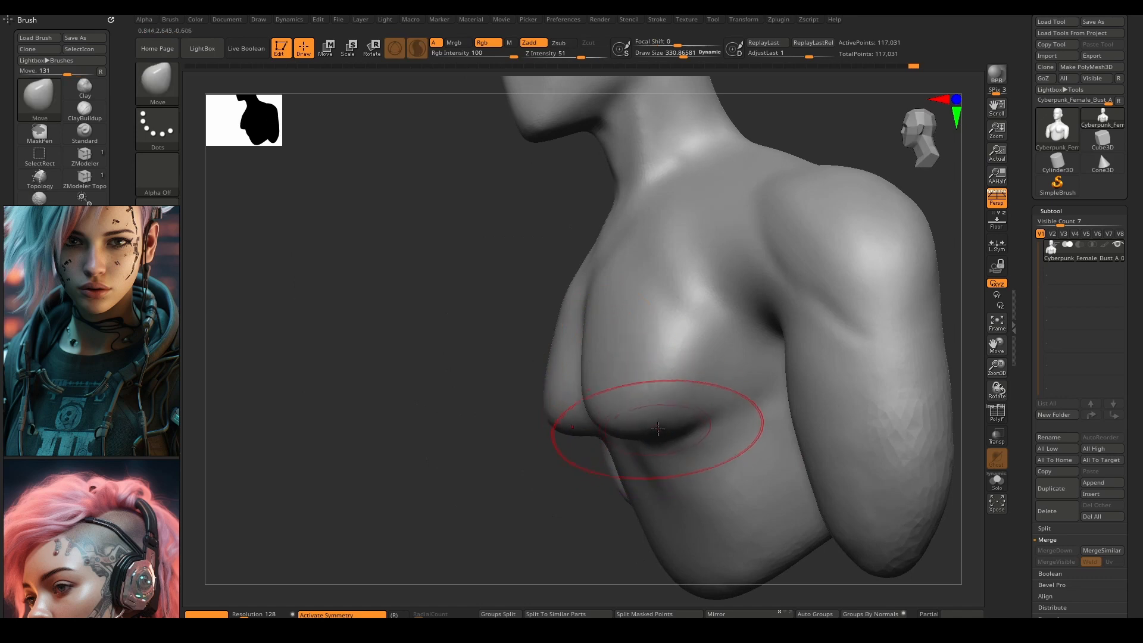
pyautogui.moveTo(659, 427)
pyautogui.keyDown('shift'); pyautogui.mouseDown()
pyautogui.moveTo(619, 423)
pyautogui.moveTo(677, 351)
pyautogui.moveTo(605, 341)
pyautogui.mouseUp(); pyautogui.keyUp('shift')
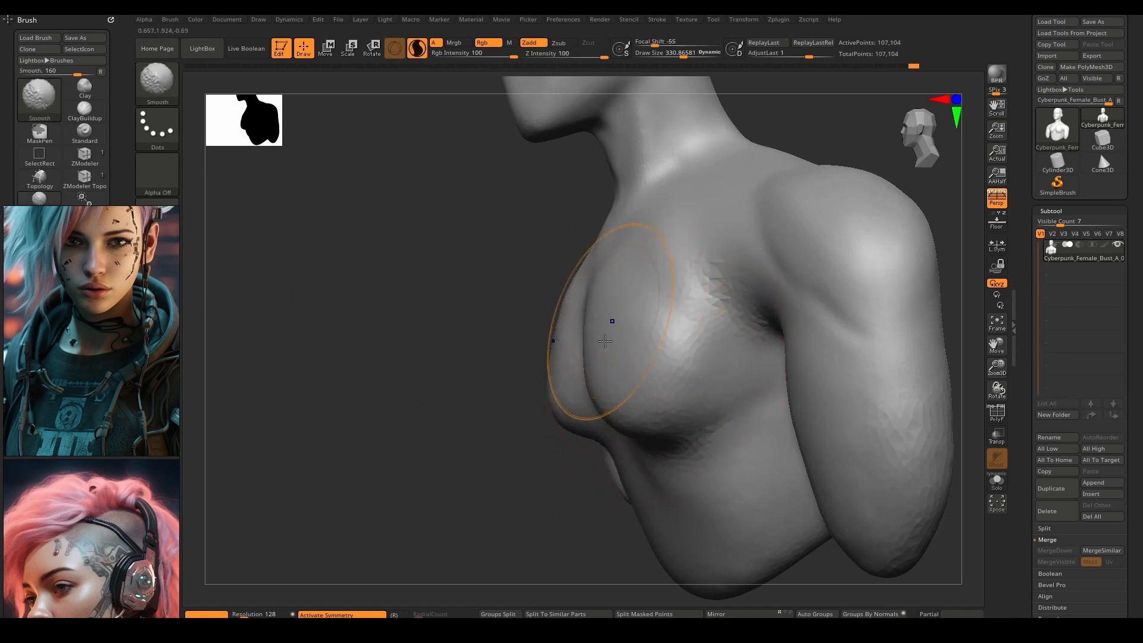
pyautogui.moveTo(605, 341); pyautogui.dragTo(609, 375, button='right')
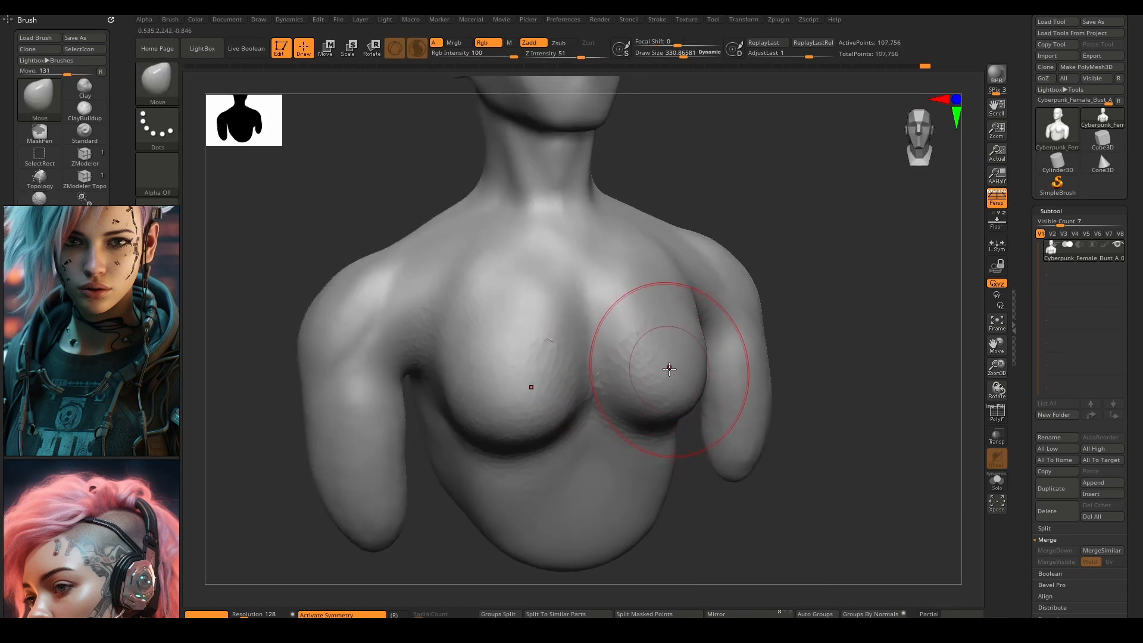
pyautogui.moveTo(637, 304); pyautogui.dragTo(659, 298, button='right')
pyautogui.moveTo(648, 288)
pyautogui.keyDown('shift'); pyautogui.mouseDown()
pyautogui.moveTo(628, 279)
pyautogui.moveTo(645, 283)
pyautogui.mouseUp(); pyautogui.keyUp('shift')
pyautogui.moveTo(645, 284); pyautogui.dragTo(628, 289, button='right')
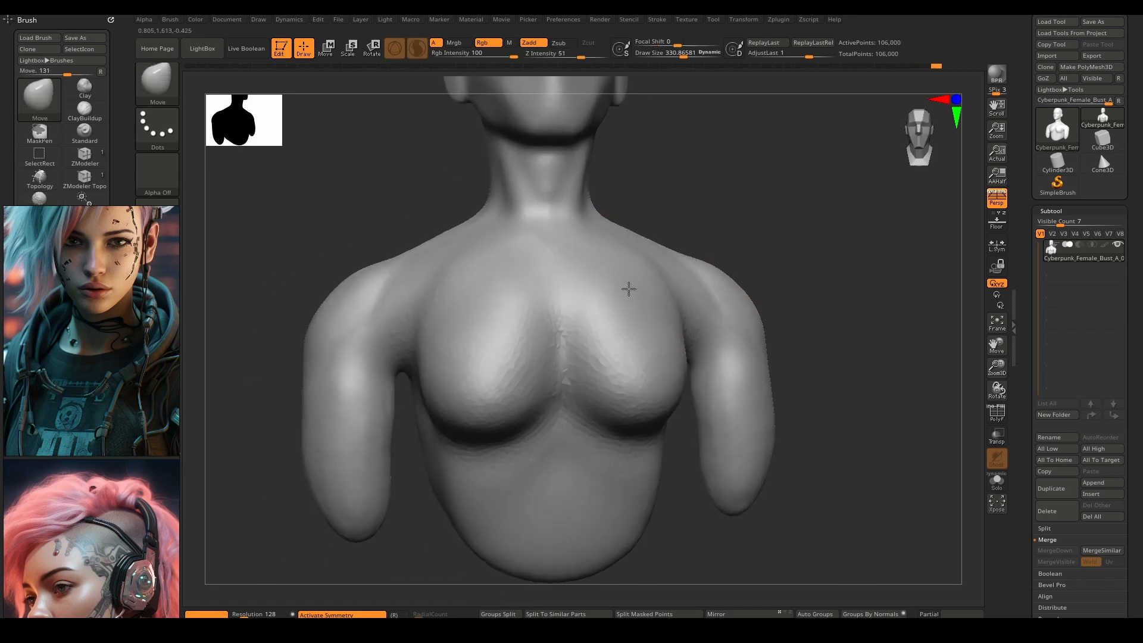
# Flatten the upper planes and undersides of the breasts with the hPolish brush at draw size about 208
pyautogui.press('space')
pyautogui.moveTo(627, 290); pyautogui.dragTo(618, 290)
pyautogui.moveTo(628, 291)
pyautogui.mouseDown(button='right')
pyautogui.moveTo(604, 298)
pyautogui.moveTo(618, 409)
pyautogui.mouseUp(button='right')
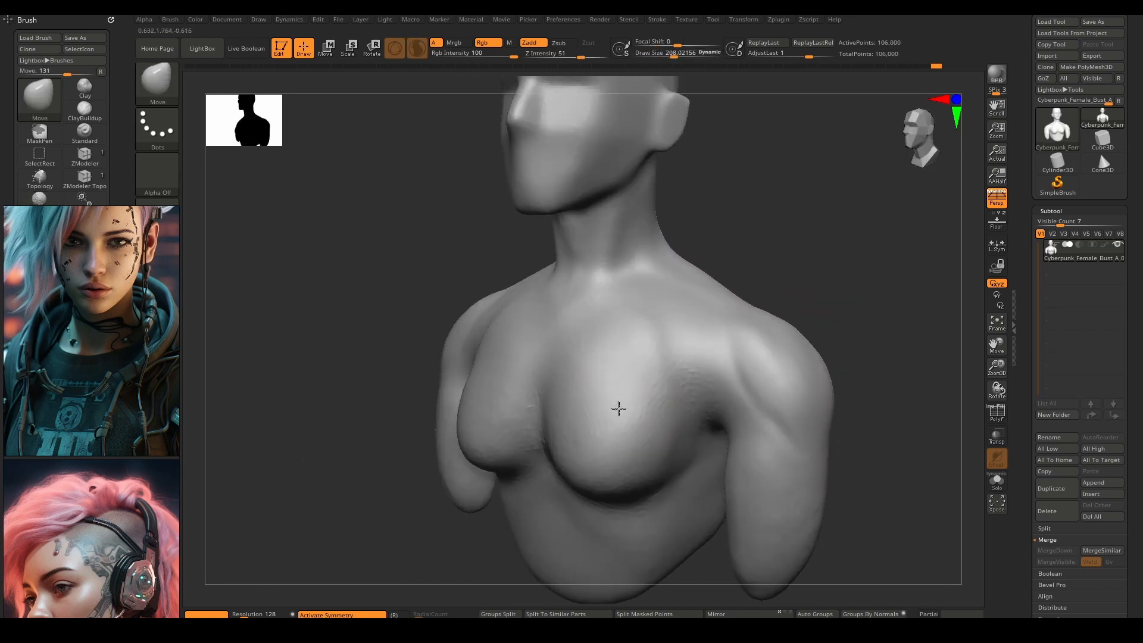
pyautogui.press('b')
pyautogui.press('h')
pyautogui.press('p')
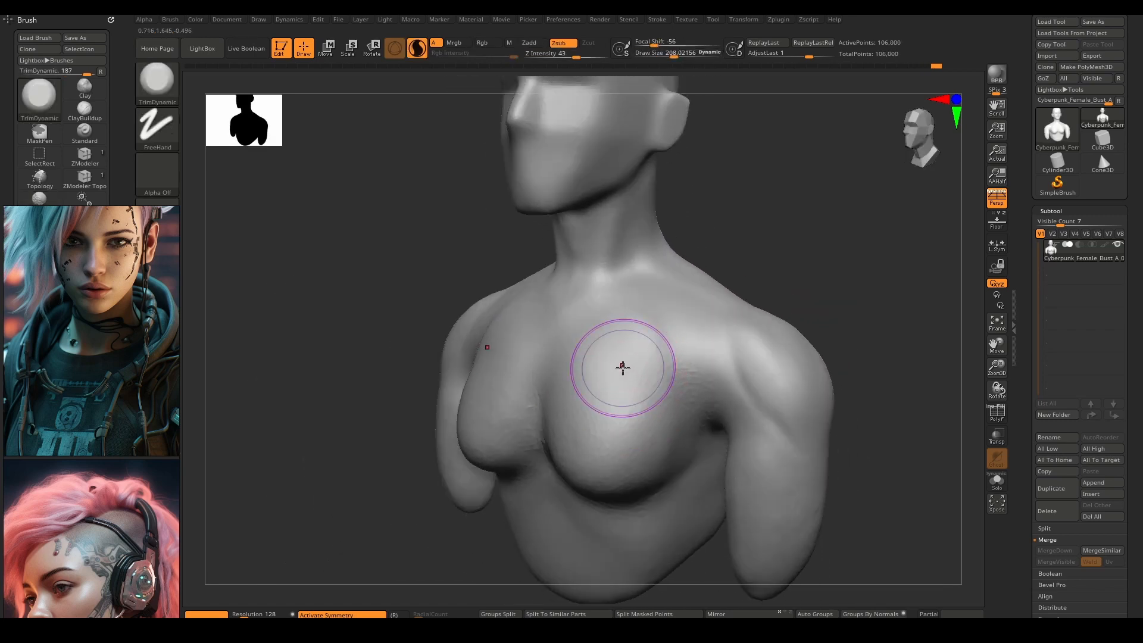
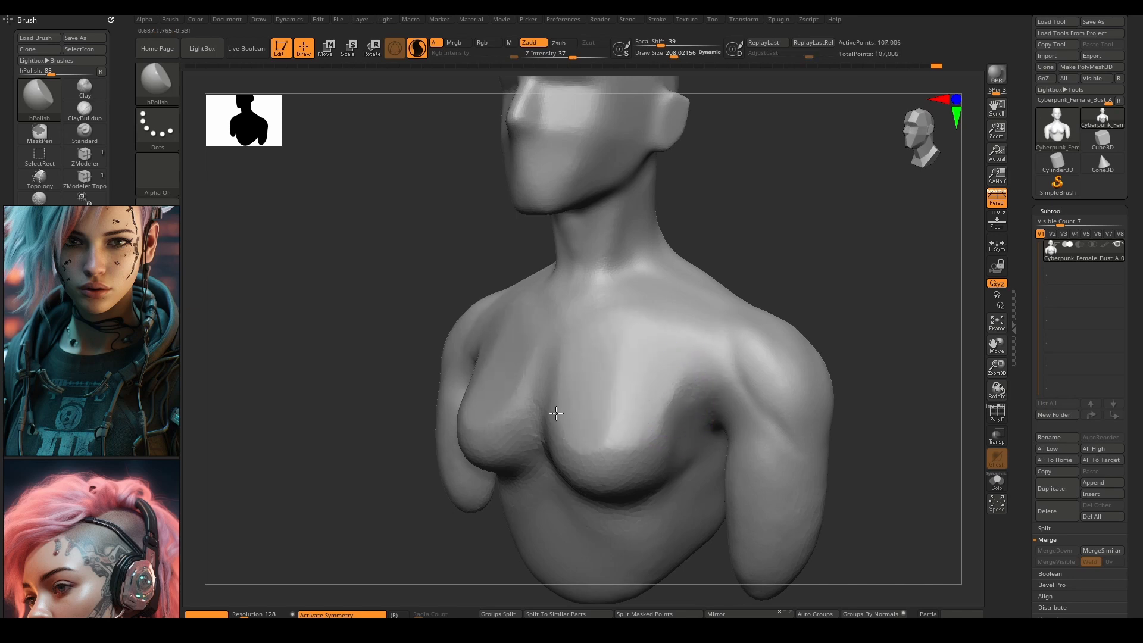
pyautogui.moveTo(607, 477); pyautogui.dragTo(658, 477)
pyautogui.moveTo(658, 477); pyautogui.dragTo(548, 451, button='right')
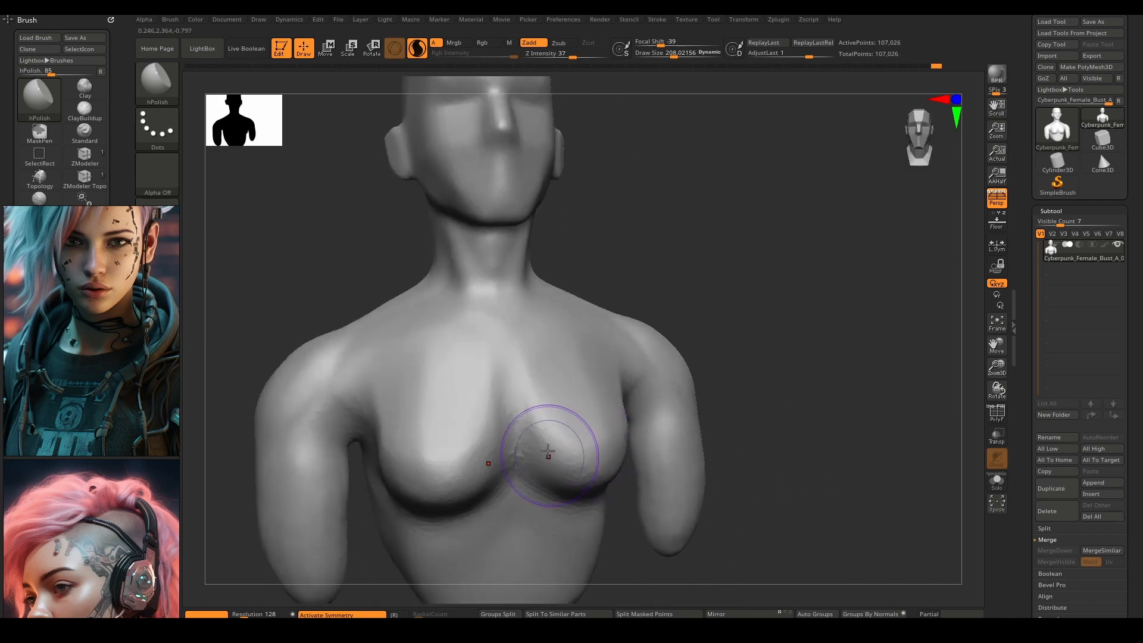
# Smooth the polished breasts and the cleavage between them at draw size about 208
pyautogui.keyDown('shift'); pyautogui.moveTo(576, 462); pyautogui.dragTo(548, 477); pyautogui.keyUp('shift')
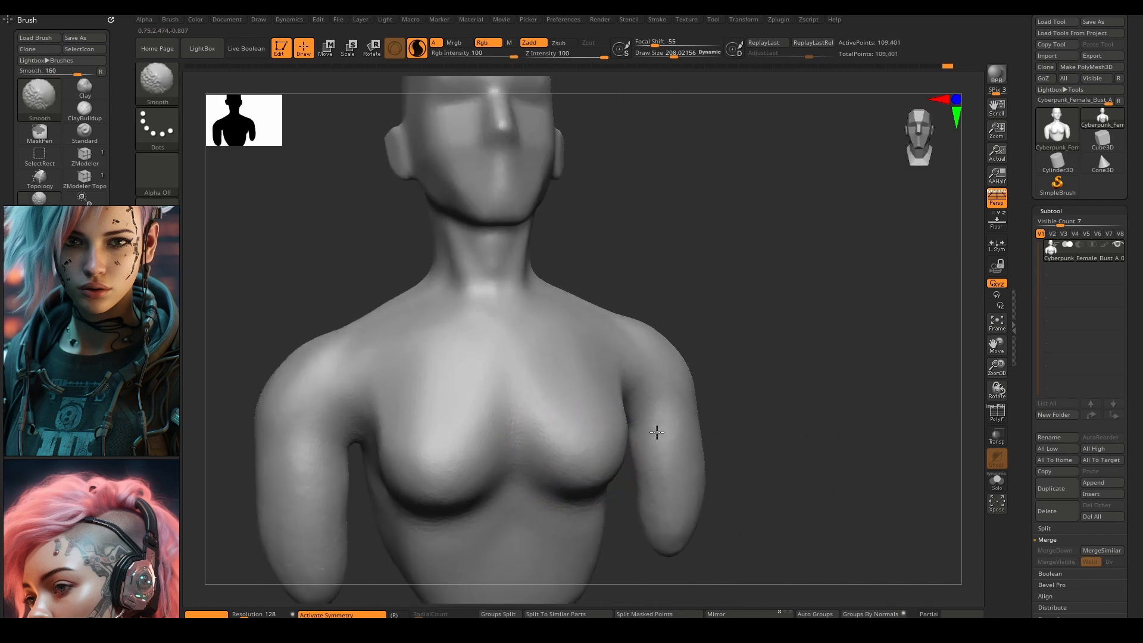
pyautogui.moveTo(549, 427)
pyautogui.mouseDown(button='right')
pyautogui.moveTo(581, 345)
pyautogui.moveTo(530, 385)
pyautogui.moveTo(579, 416)
pyautogui.mouseUp(button='right')
pyautogui.keyDown('shift'); pyautogui.moveTo(569, 518); pyautogui.dragTo(557, 508); pyautogui.keyUp('shift')
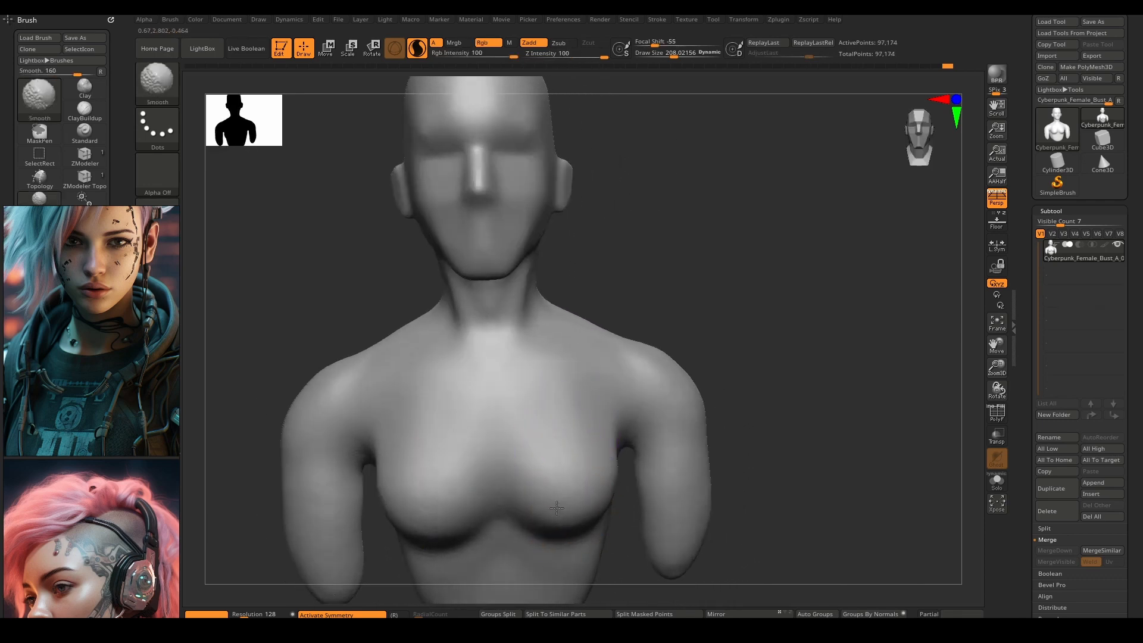
pyautogui.moveTo(525, 519)
pyautogui.mouseDown(button='right')
pyautogui.moveTo(512, 365)
pyautogui.moveTo(539, 327)
pyautogui.moveTo(561, 333)
pyautogui.moveTo(599, 314)
pyautogui.moveTo(566, 405)
pyautogui.moveTo(580, 403)
pyautogui.mouseUp(button='right')
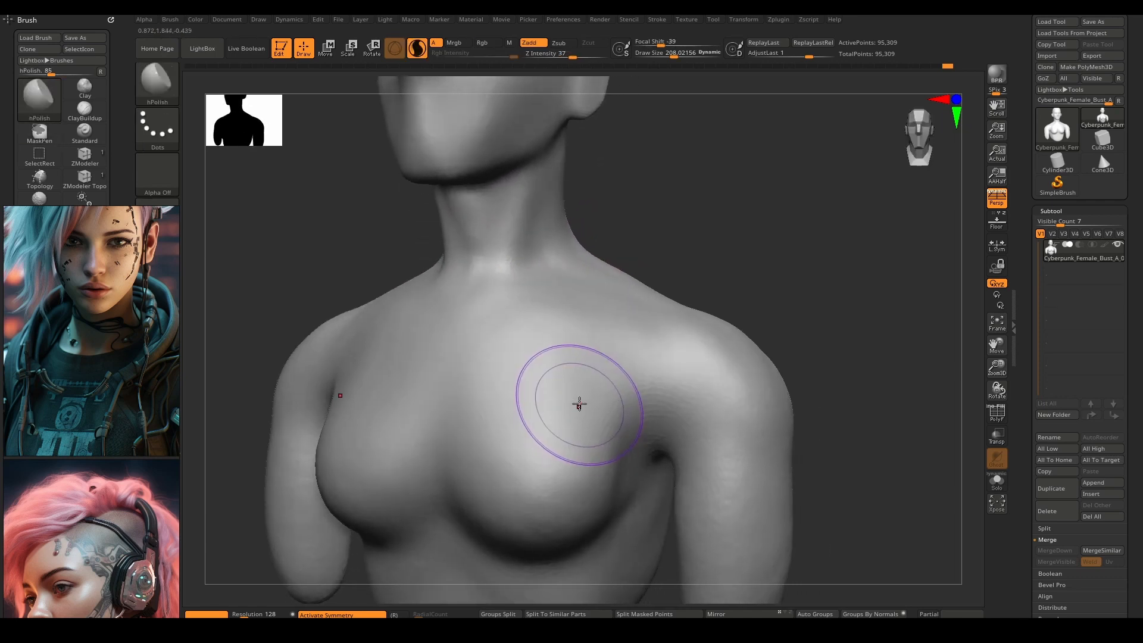
# Carve the neck muscle lines from behind the jaw toward the collarbones with the DamStandard brush at draw size about 119
pyautogui.press('b')
pyautogui.press('d')
pyautogui.press('s')
pyautogui.keyDown('alt'); pyautogui.moveTo(565, 293); pyautogui.dragTo(581, 411, button='right'); pyautogui.keyUp('alt')
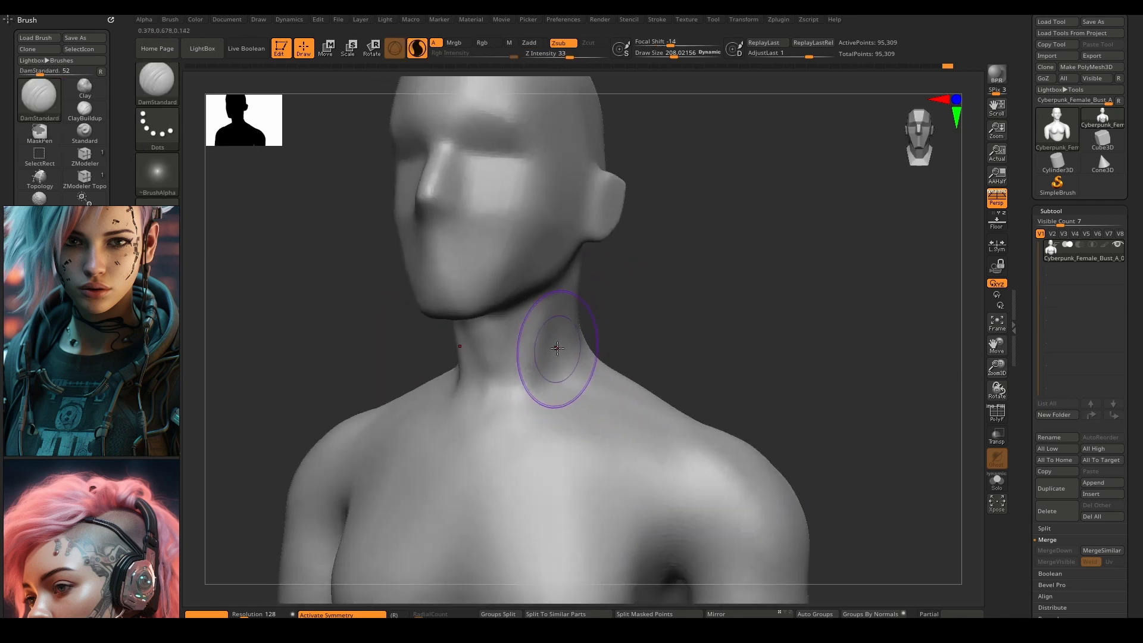
pyautogui.press('space')
pyautogui.moveTo(557, 351); pyautogui.dragTo(547, 351)
pyautogui.moveTo(576, 347); pyautogui.dragTo(547, 343, button='right')
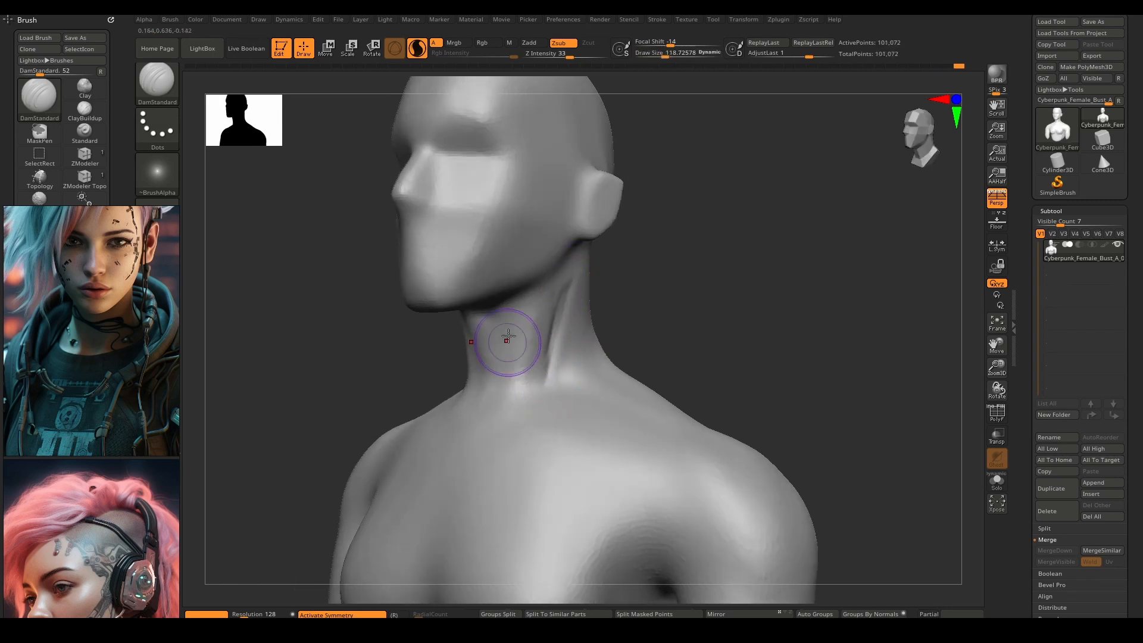
pyautogui.moveTo(515, 356)
pyautogui.mouseDown(button='right')
pyautogui.moveTo(528, 306)
pyautogui.moveTo(484, 296)
pyautogui.mouseUp(button='right')
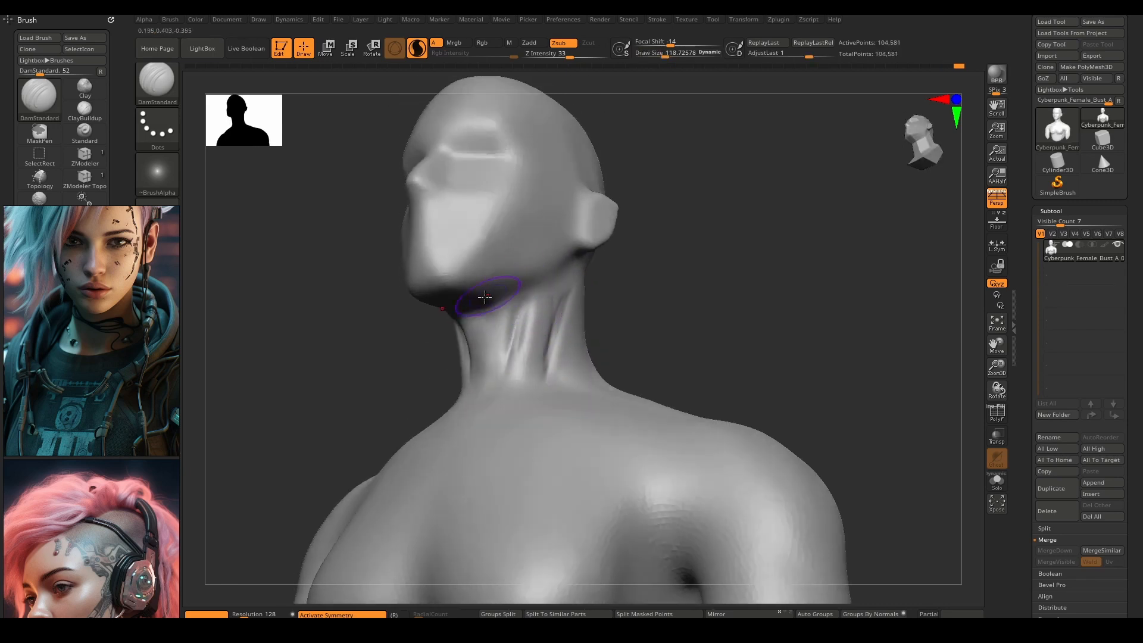
pyautogui.moveTo(559, 283); pyautogui.dragTo(521, 303, button='right')
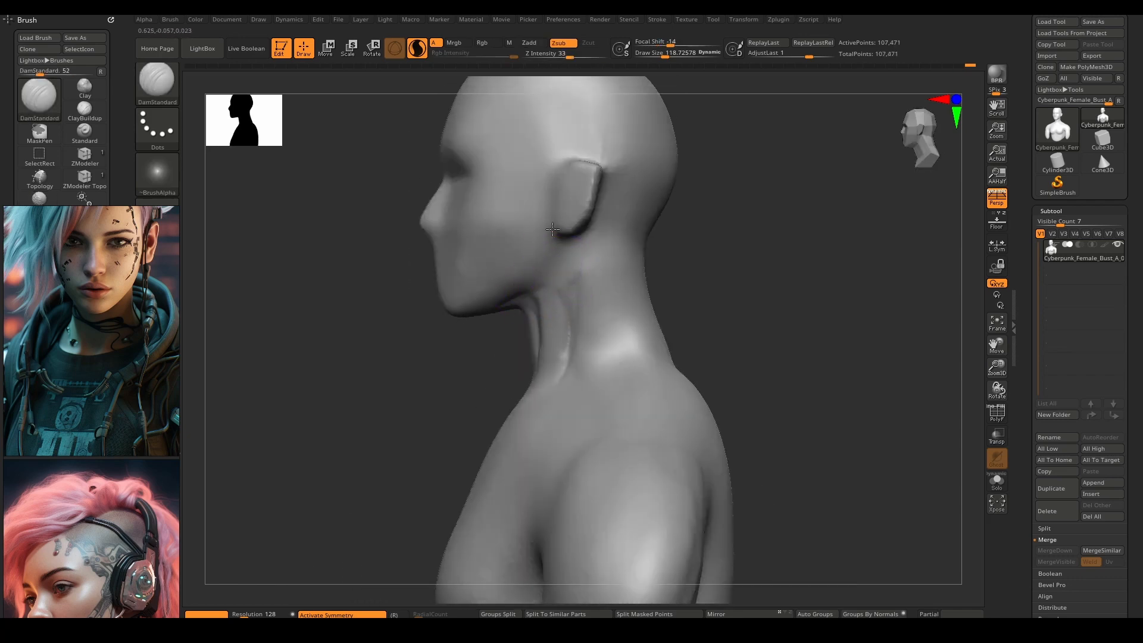
# Carve the creases around both nostril wings with the DamStandard brush at draw size about 54
pyautogui.moveTo(546, 267)
pyautogui.mouseDown(button='right')
pyautogui.moveTo(520, 298)
pyautogui.moveTo(543, 245)
pyautogui.moveTo(582, 241)
pyautogui.moveTo(518, 263)
pyautogui.moveTo(562, 281)
pyautogui.moveTo(485, 306)
pyautogui.mouseUp(button='right')
pyautogui.press('space')
pyautogui.moveTo(506, 307); pyautogui.dragTo(484, 307)
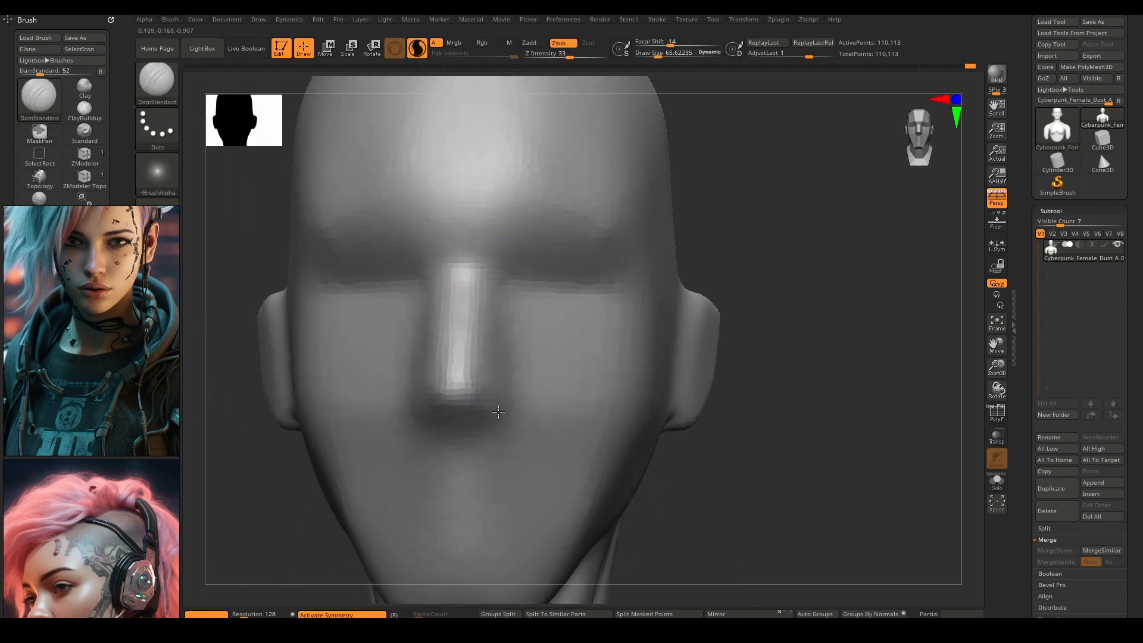
pyautogui.moveTo(502, 410); pyautogui.dragTo(496, 417, button='right')
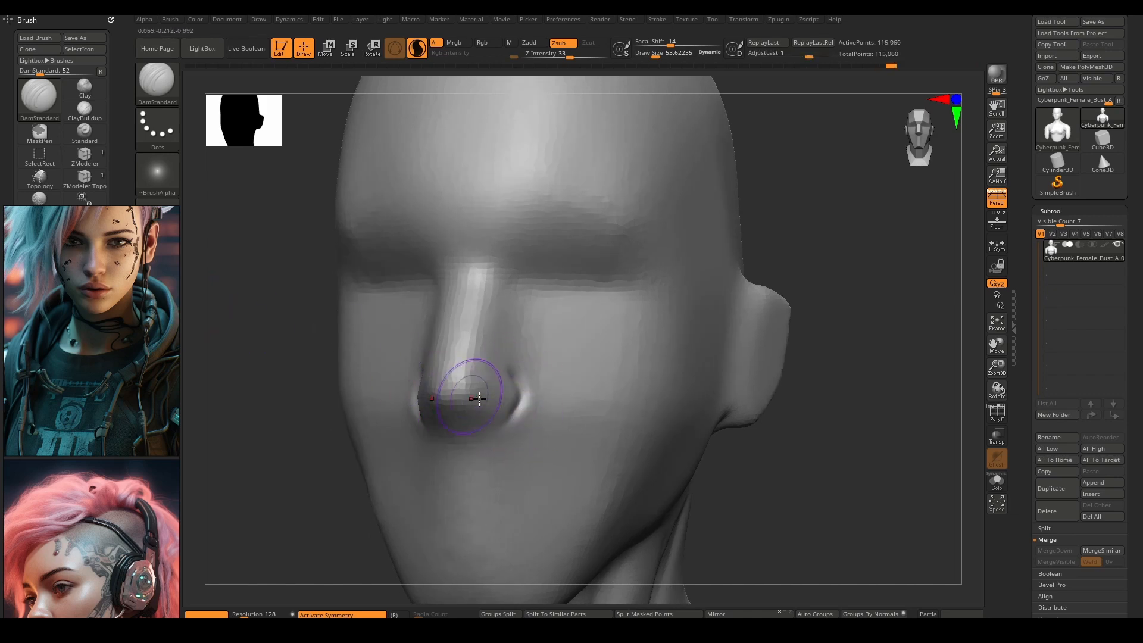
pyautogui.moveTo(509, 376); pyautogui.dragTo(502, 375, button='right')
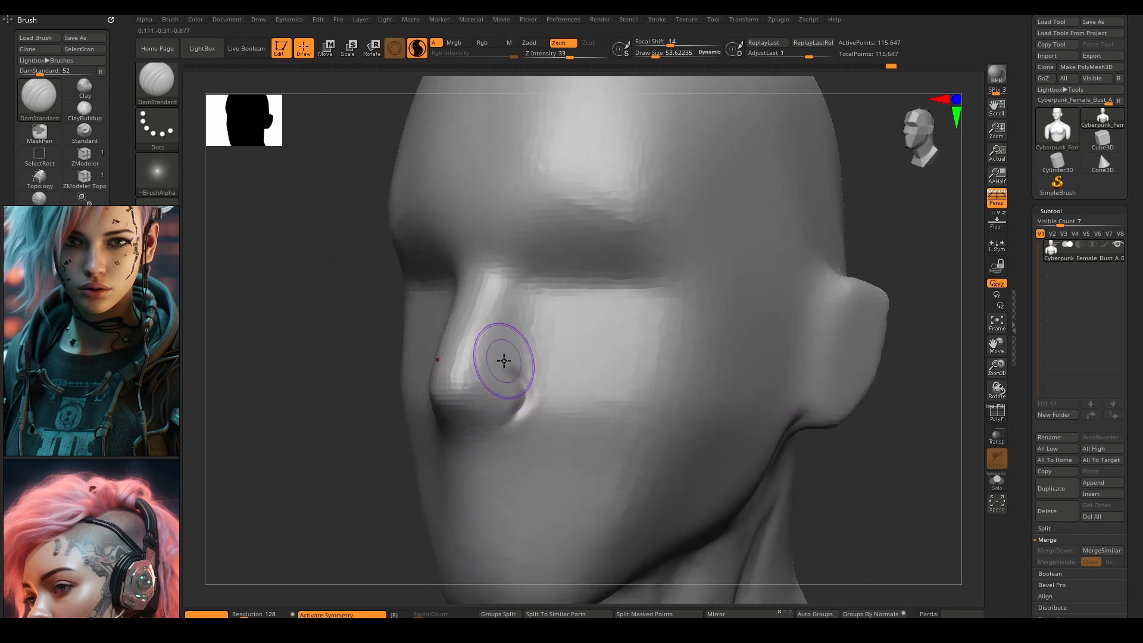
pyautogui.moveTo(506, 361)
pyautogui.mouseDown()
pyautogui.moveTo(515, 376)
pyautogui.moveTo(502, 422)
pyautogui.mouseUp()
# Build volume on the nostril wings and nose tip with the Standard brush at draw size about 54 and smooth them
pyautogui.press('b')
pyautogui.press('s')
pyautogui.press('t')
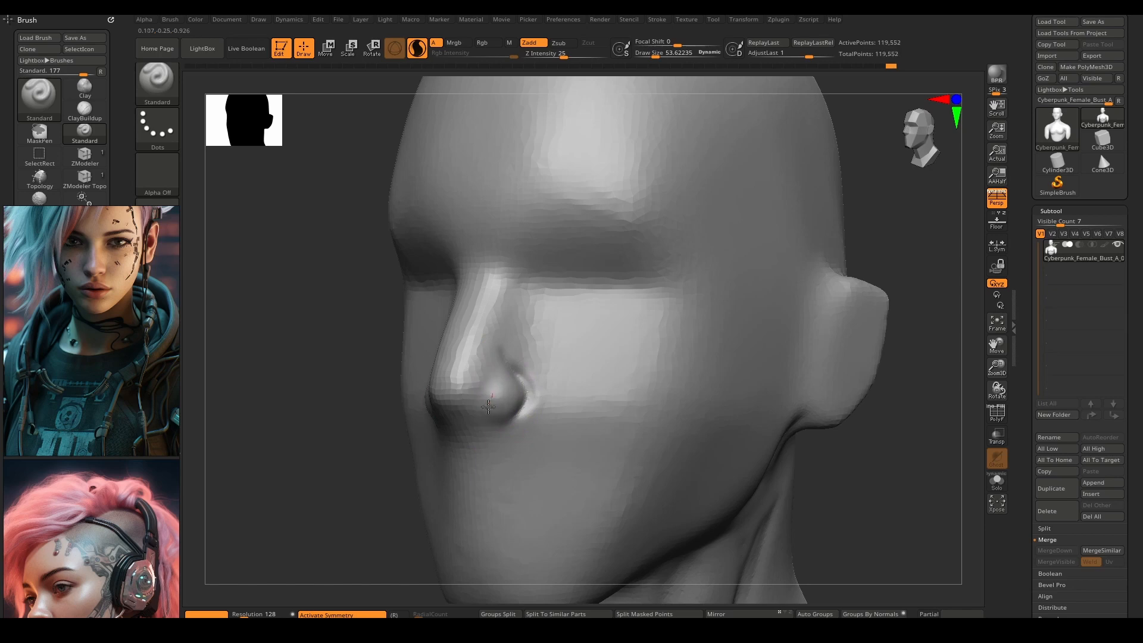
pyautogui.keyDown('shift'); pyautogui.moveTo(453, 387); pyautogui.dragTo(454, 394); pyautogui.keyUp('shift')
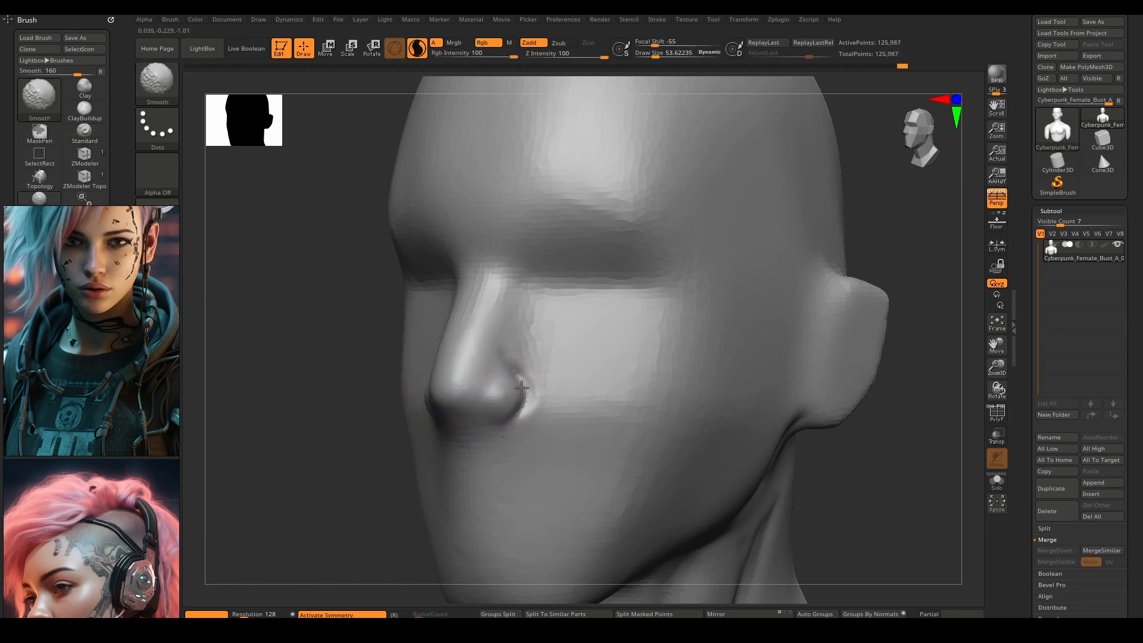
# Flatten the bridge of the nose with the hPolish brush at draw size about 54
pyautogui.moveTo(499, 324)
pyautogui.mouseDown(button='right')
pyautogui.moveTo(523, 322)
pyautogui.moveTo(483, 327)
pyautogui.mouseUp(button='right')
pyautogui.press('b')
pyautogui.press('h')
pyautogui.press('p')
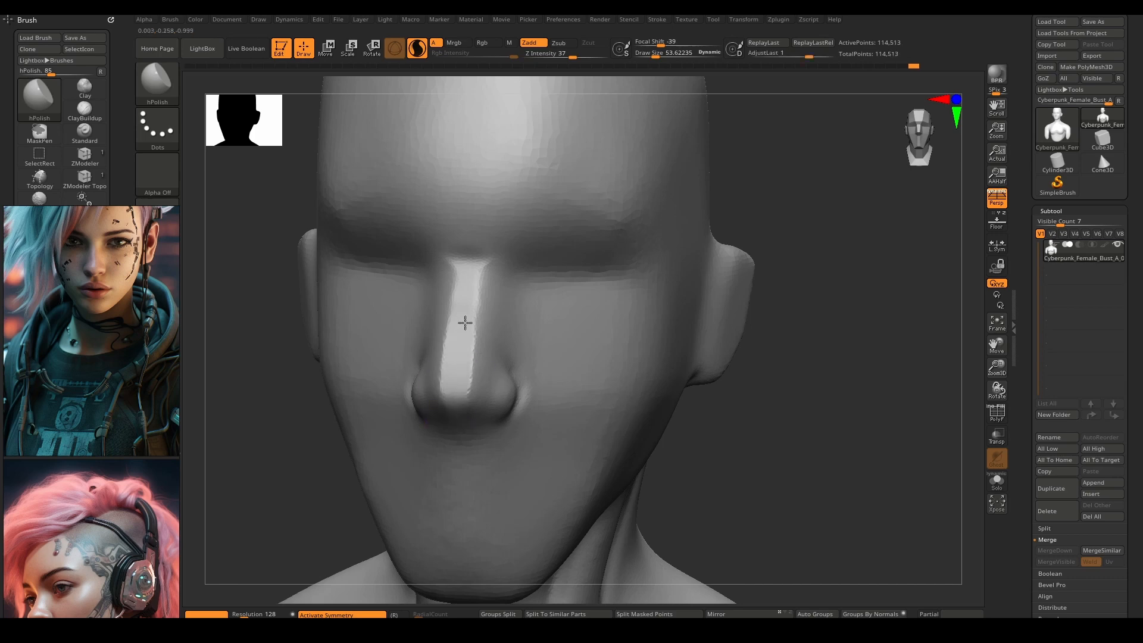
# Adjust the shape of the nose with the Move brush at draw size about 140
pyautogui.press('b')
pyautogui.press('m')
pyautogui.press('v')
pyautogui.press('space')
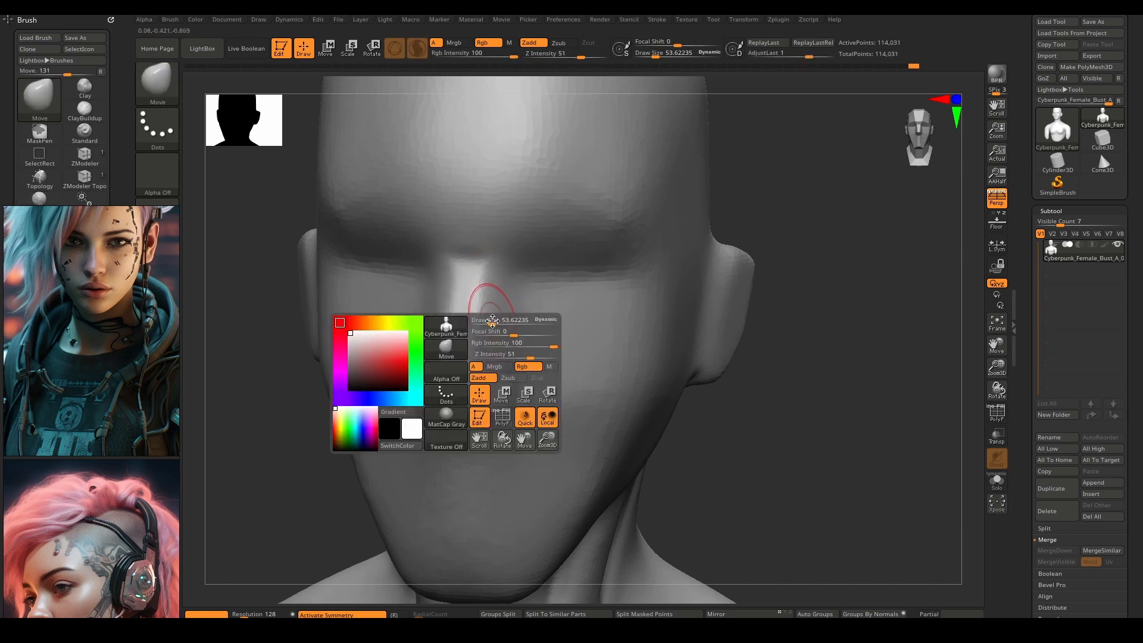
pyautogui.moveTo(493, 322); pyautogui.dragTo(504, 320)
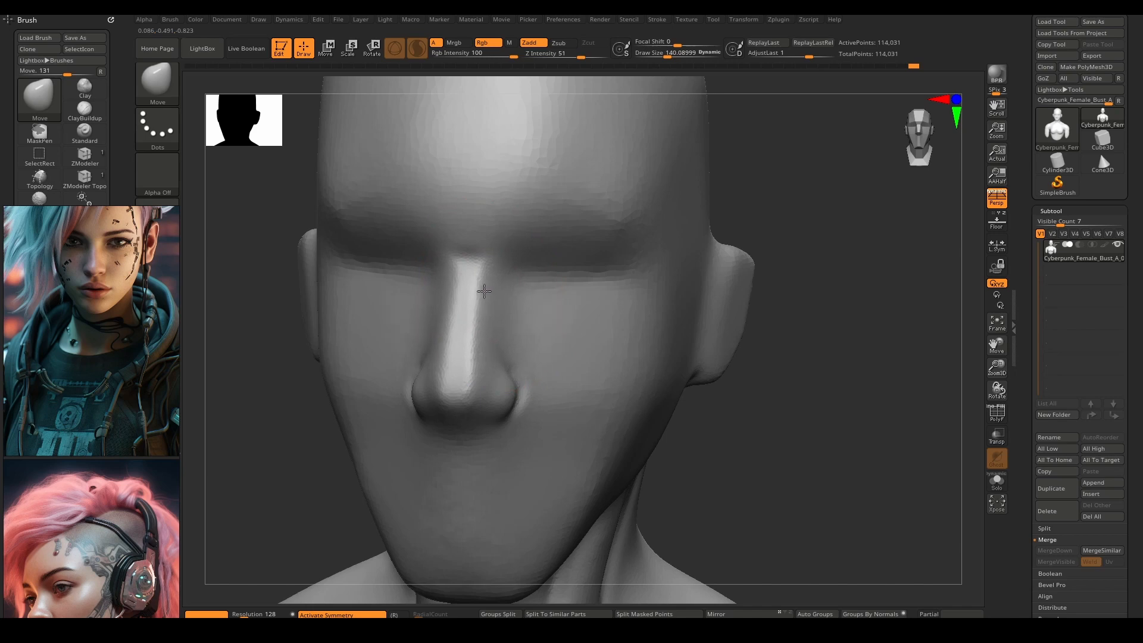
pyautogui.moveTo(484, 291); pyautogui.dragTo(514, 325, button='right')
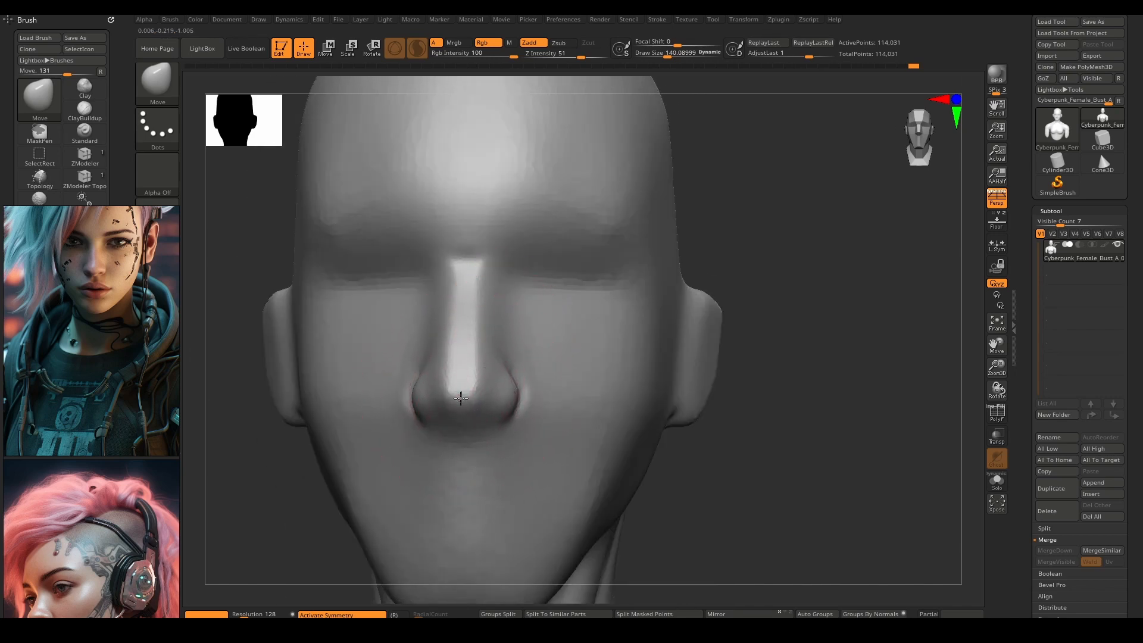
# Build up the nostril wings with the ClayBuildup brush, reducing the draw size to about 44
pyautogui.moveTo(454, 396); pyautogui.dragTo(485, 382, button='right')
pyautogui.press('b')
pyautogui.press('c')
pyautogui.press('b')
pyautogui.moveTo(538, 402); pyautogui.dragTo(520, 364)
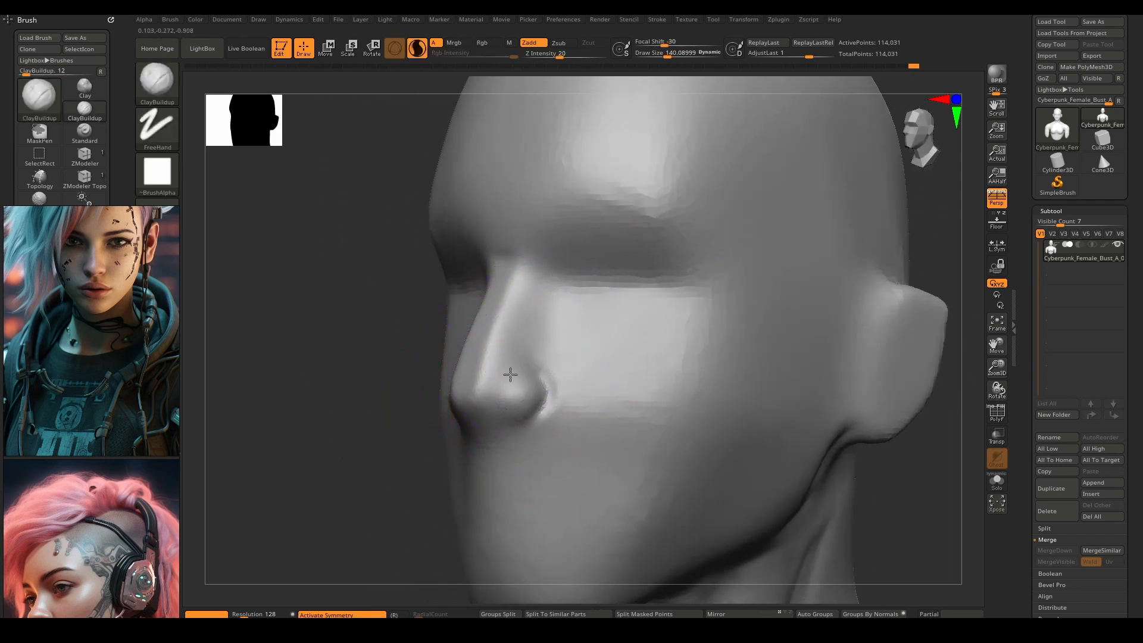
pyautogui.press('[')
pyautogui.press('[')
pyautogui.press('[')
pyautogui.press('[')
# Define the crease from the nostril wing into the cheek with DamStandard at draw sizes about 44 and 24, smoothing around it
pyautogui.press('b')
pyautogui.press('d')
pyautogui.press('s')
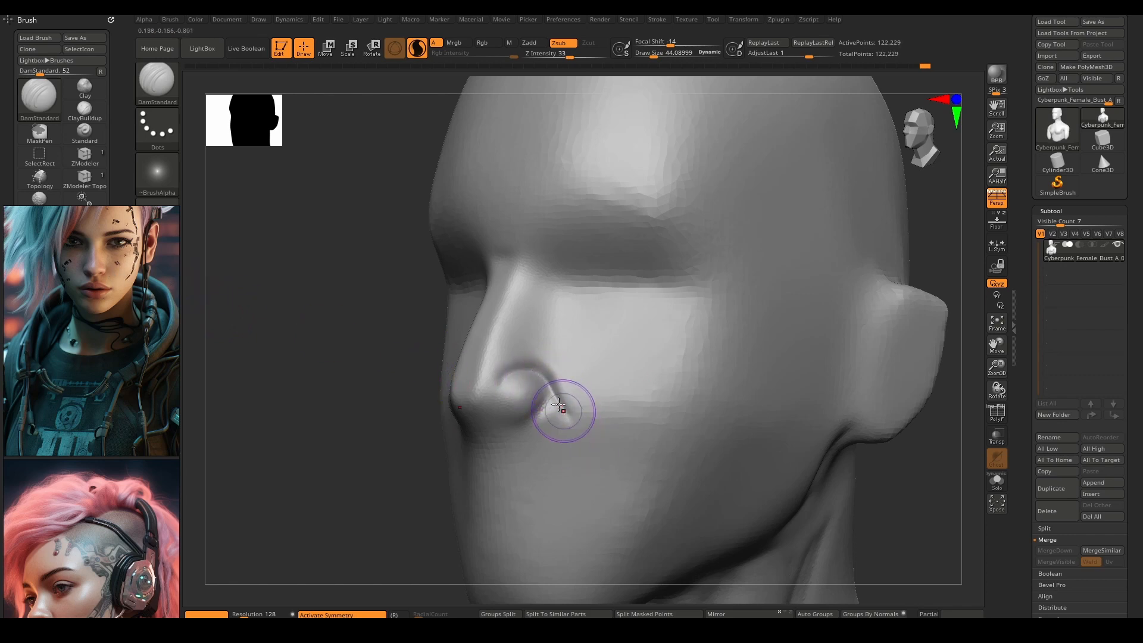
pyautogui.press('shift')
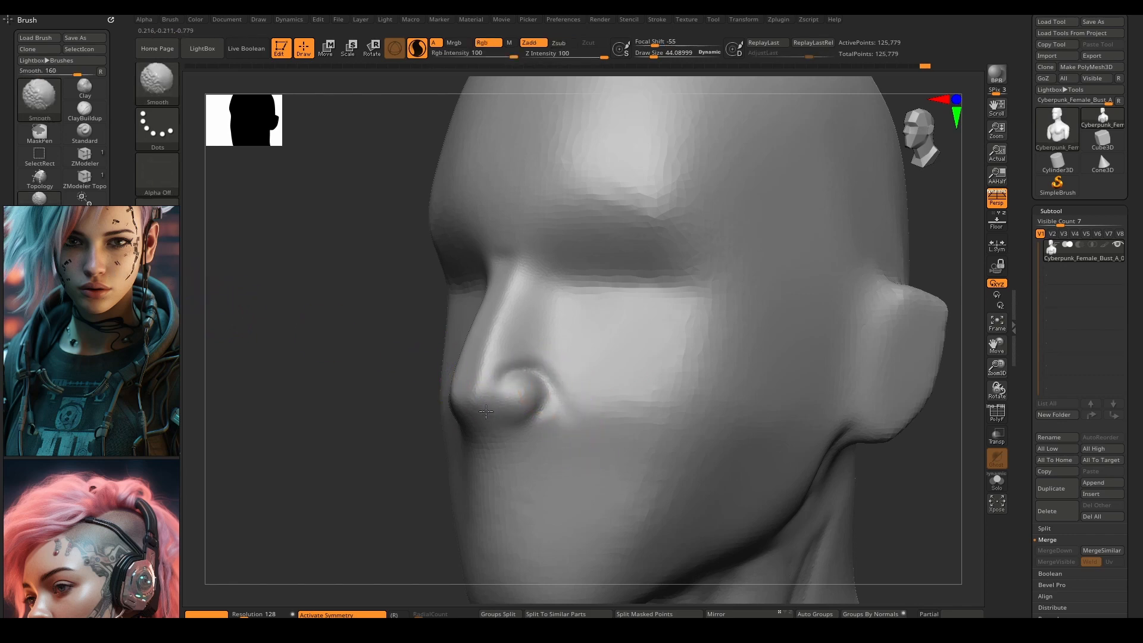
pyautogui.keyDown('shift'); pyautogui.moveTo(527, 356); pyautogui.dragTo(509, 376); pyautogui.keyUp('shift')
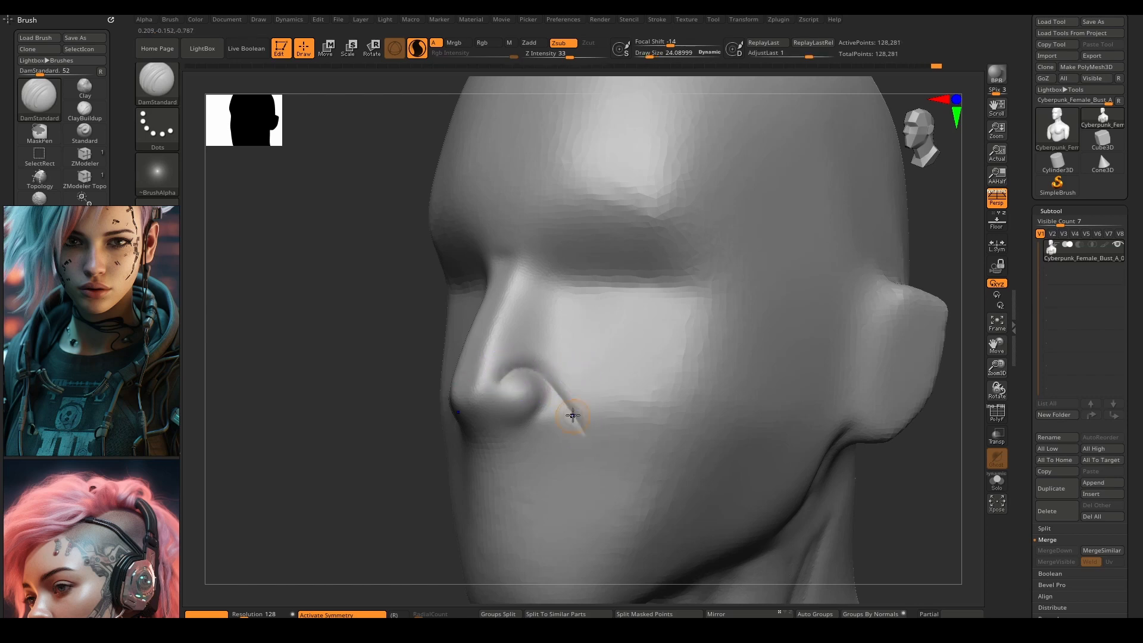
pyautogui.press('shift')
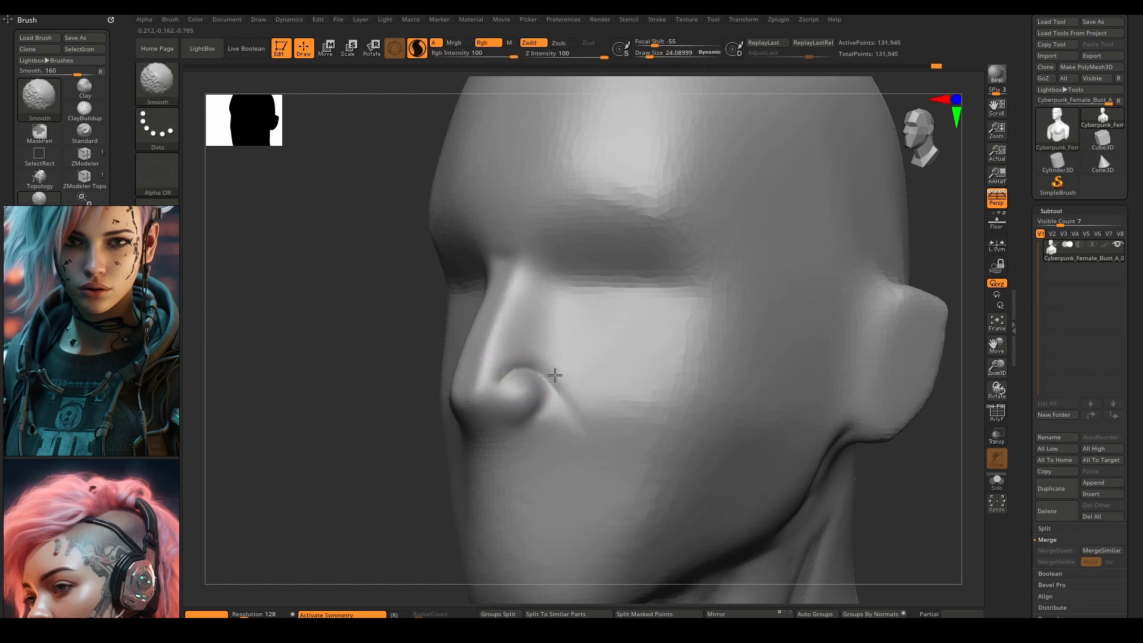
pyautogui.keyDown('shift'); pyautogui.moveTo(502, 431); pyautogui.dragTo(489, 420); pyautogui.keyUp('shift')
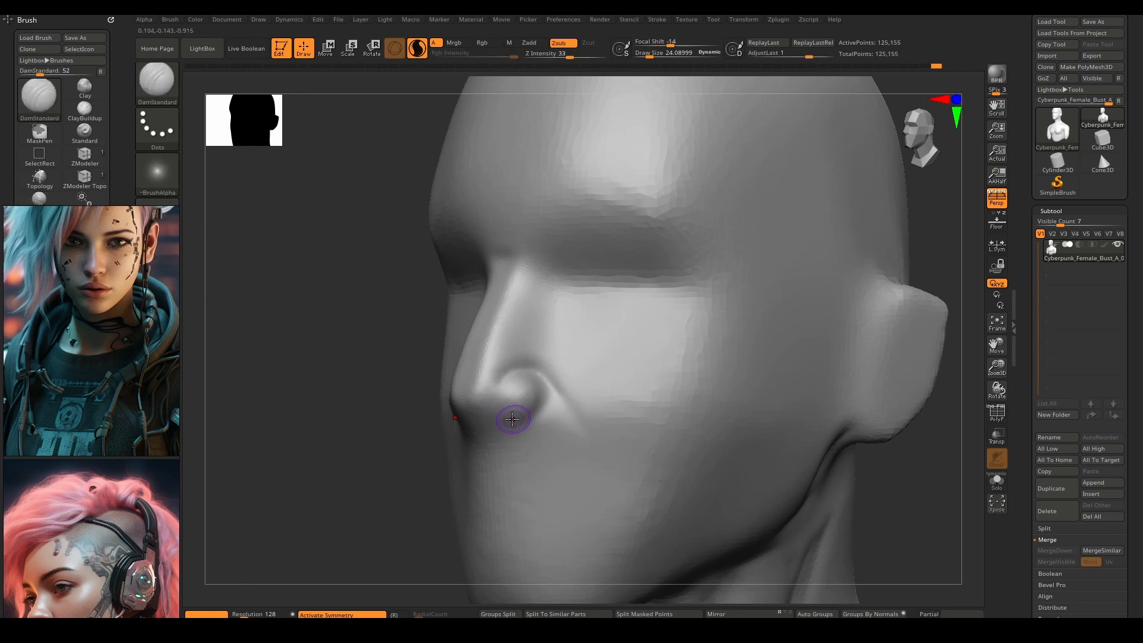
# Carve the nostril openings and the outer wing edges with the DamStandard brush at draw size about 24
pyautogui.moveTo(512, 419); pyautogui.dragTo(500, 424, button='right')
pyautogui.moveTo(497, 433)
pyautogui.mouseDown()
pyautogui.moveTo(537, 427)
pyautogui.moveTo(494, 430)
pyautogui.mouseUp()
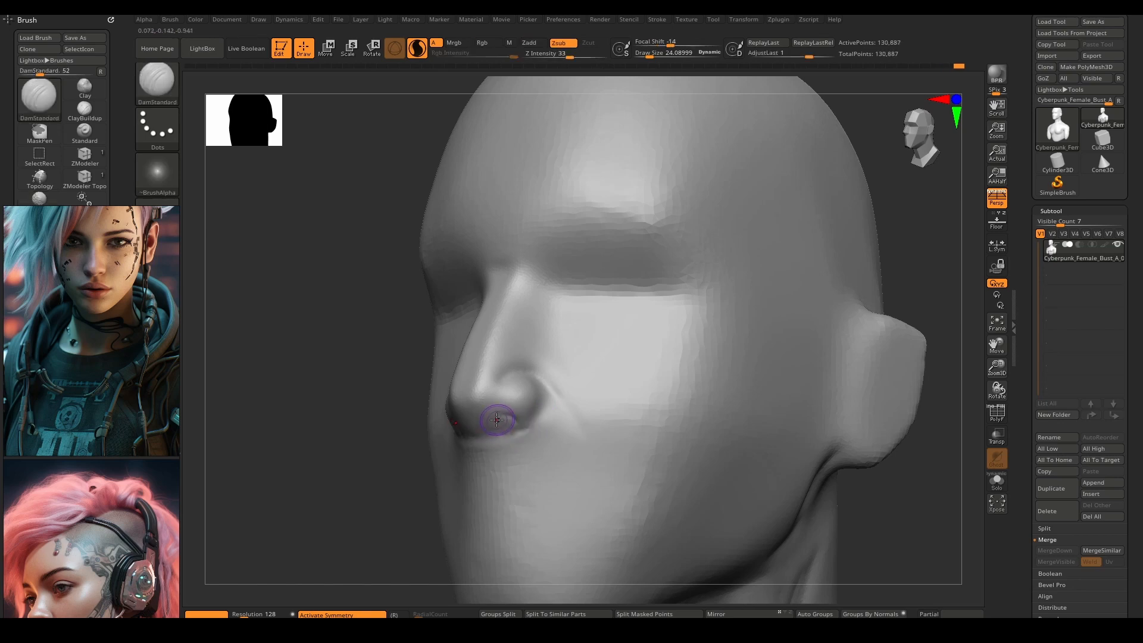
pyautogui.moveTo(493, 424)
pyautogui.mouseDown()
pyautogui.moveTo(522, 427)
pyautogui.moveTo(545, 388)
pyautogui.mouseUp()
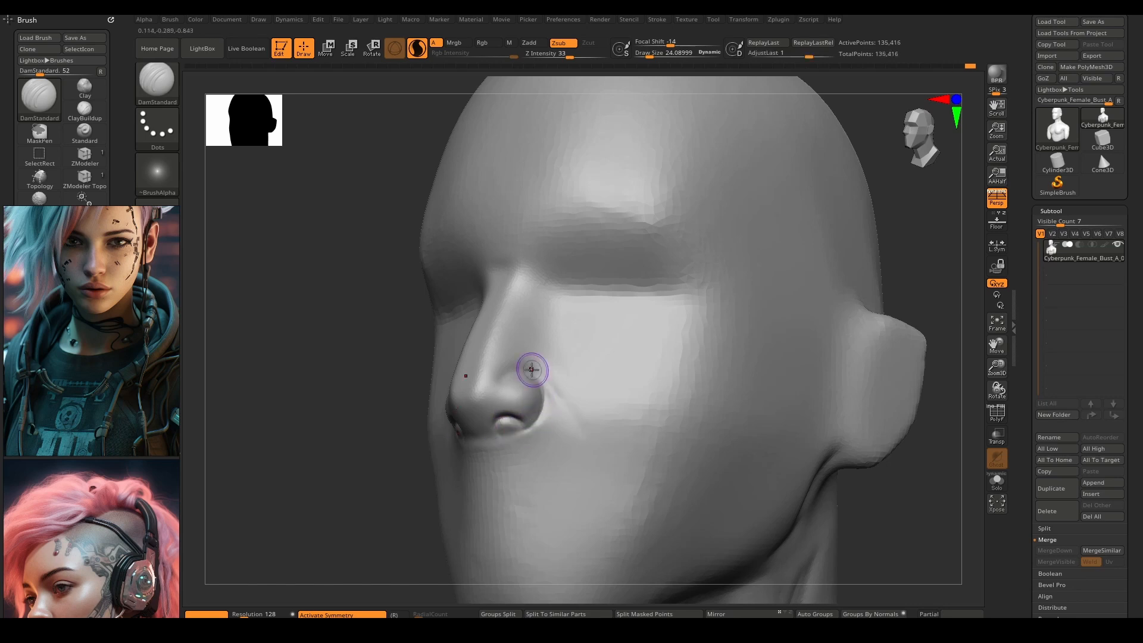
pyautogui.moveTo(526, 370); pyautogui.dragTo(526, 385, button='right')
pyautogui.moveTo(542, 386)
pyautogui.mouseDown()
pyautogui.moveTo(505, 379)
pyautogui.moveTo(539, 394)
pyautogui.moveTo(543, 419)
pyautogui.mouseUp()
# Smooth the nostril wings, their creases and the nostril rims at draw size about 24
pyautogui.moveTo(544, 379); pyautogui.dragTo(554, 367, button='right')
pyautogui.keyDown('shift'); pyautogui.moveTo(546, 391); pyautogui.dragTo(517, 380); pyautogui.keyUp('shift')
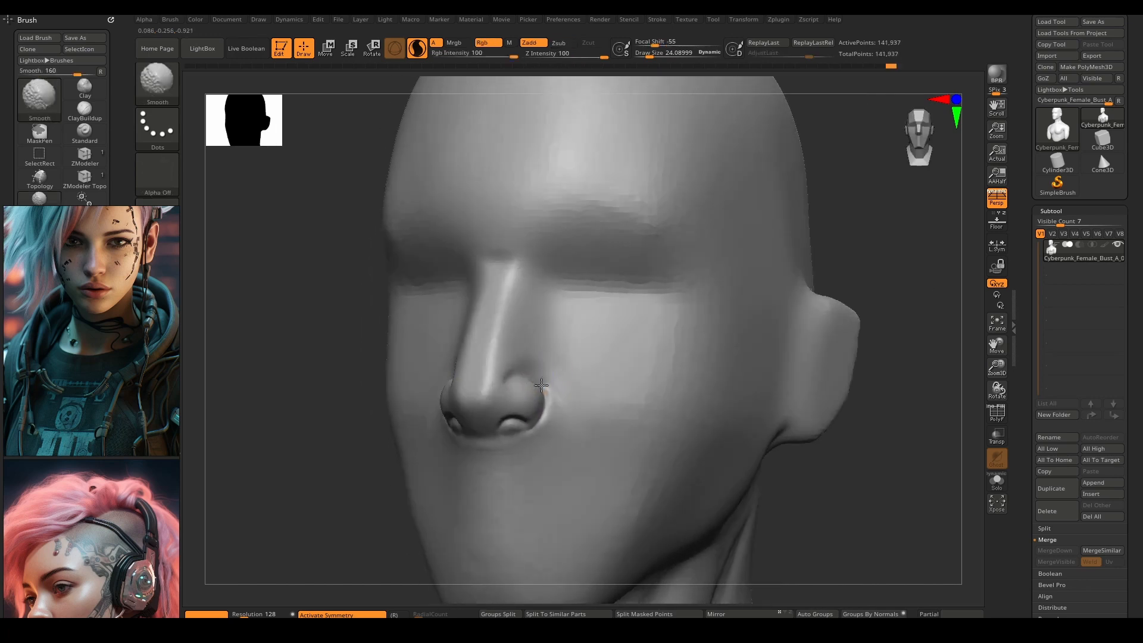
pyautogui.keyDown('shift'); pyautogui.moveTo(517, 425); pyautogui.dragTo(503, 433); pyautogui.keyUp('shift')
pyautogui.moveTo(513, 431); pyautogui.dragTo(543, 405)
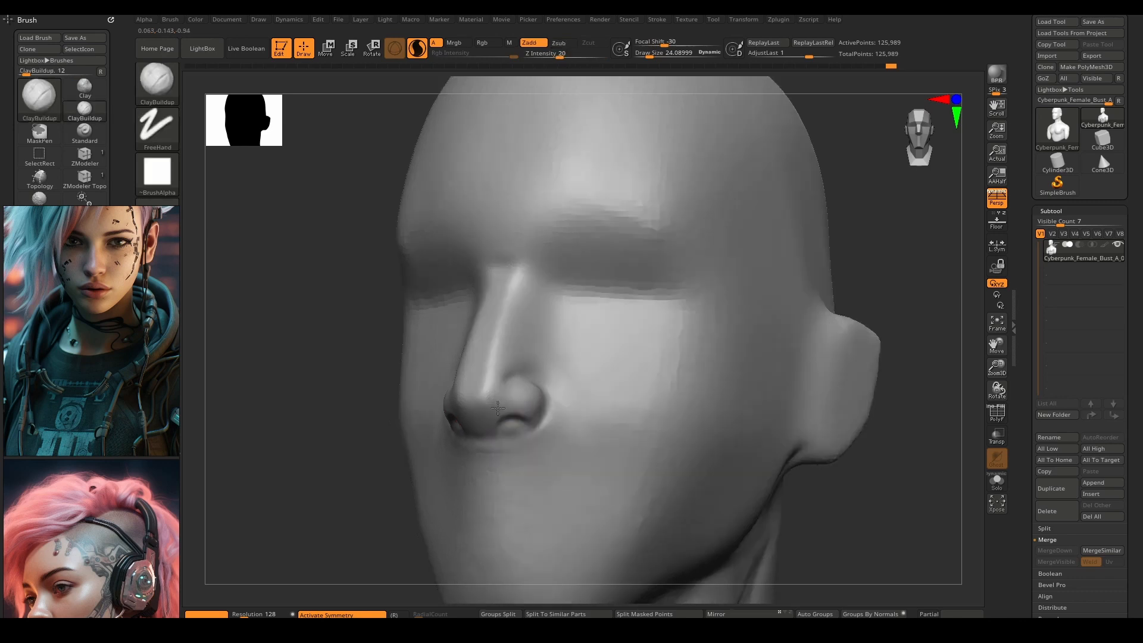
# Build up the underside of the nose between the nostrils with the ClayBuildup brush at draw sizes about 24 and 32
pyautogui.moveTo(524, 417); pyautogui.dragTo(509, 394, button='right')
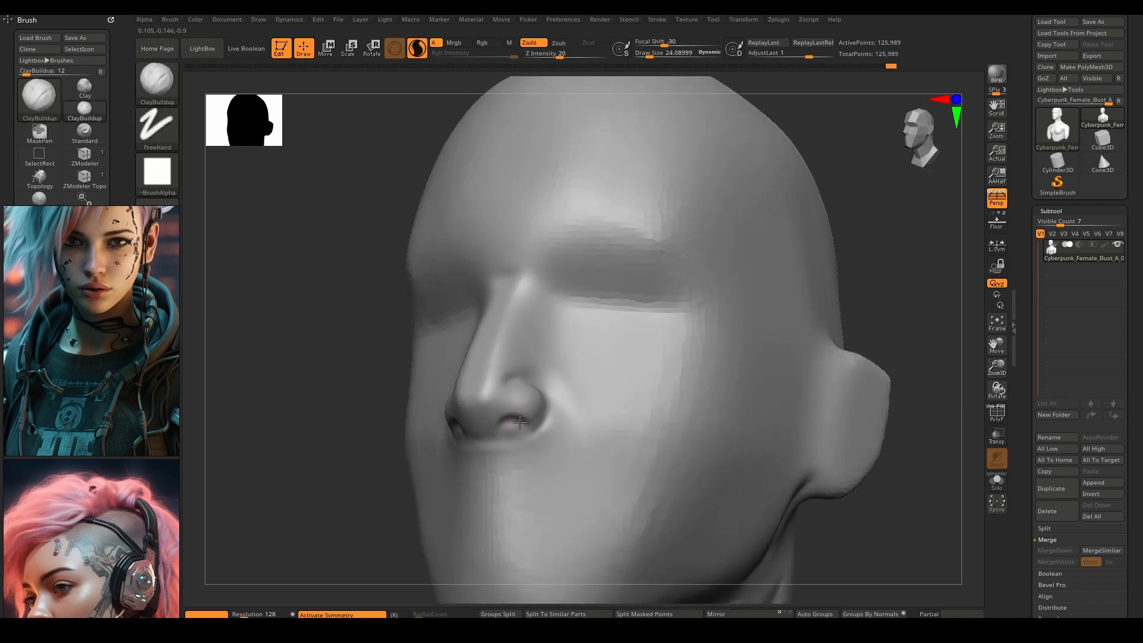
pyautogui.moveTo(515, 433); pyautogui.dragTo(502, 429)
pyautogui.moveTo(508, 428); pyautogui.dragTo(492, 427)
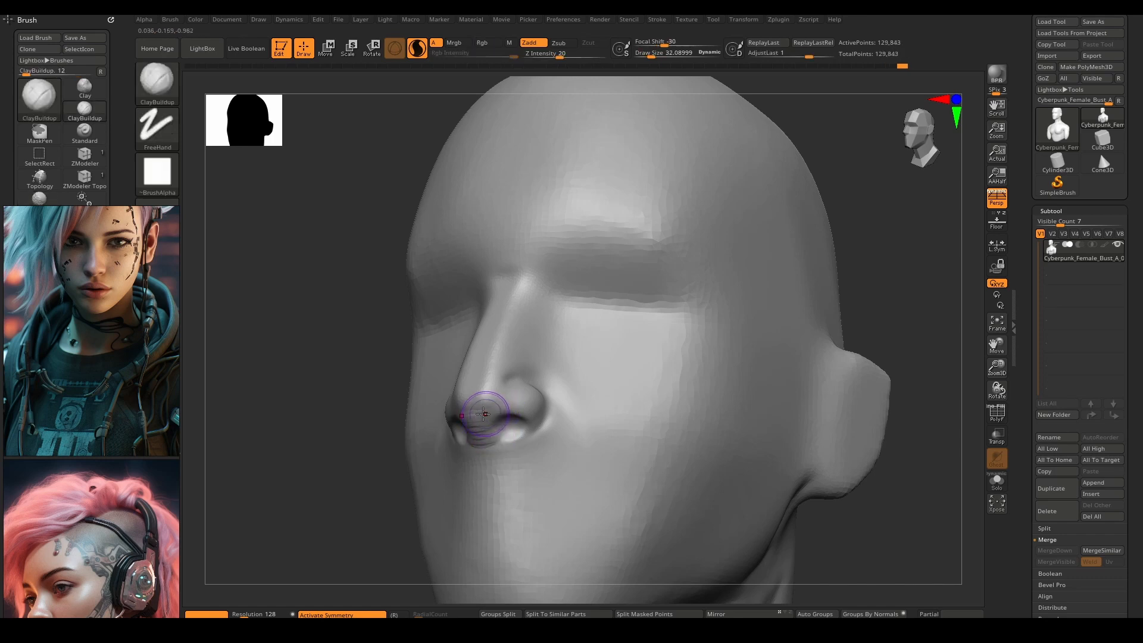
pyautogui.moveTo(456, 405); pyautogui.dragTo(486, 403)
pyautogui.moveTo(523, 403)
pyautogui.mouseDown()
pyautogui.moveTo(523, 388)
pyautogui.moveTo(487, 397)
pyautogui.moveTo(505, 349)
pyautogui.moveTo(496, 323)
pyautogui.moveTo(477, 377)
pyautogui.moveTo(503, 353)
pyautogui.moveTo(484, 364)
pyautogui.mouseUp()
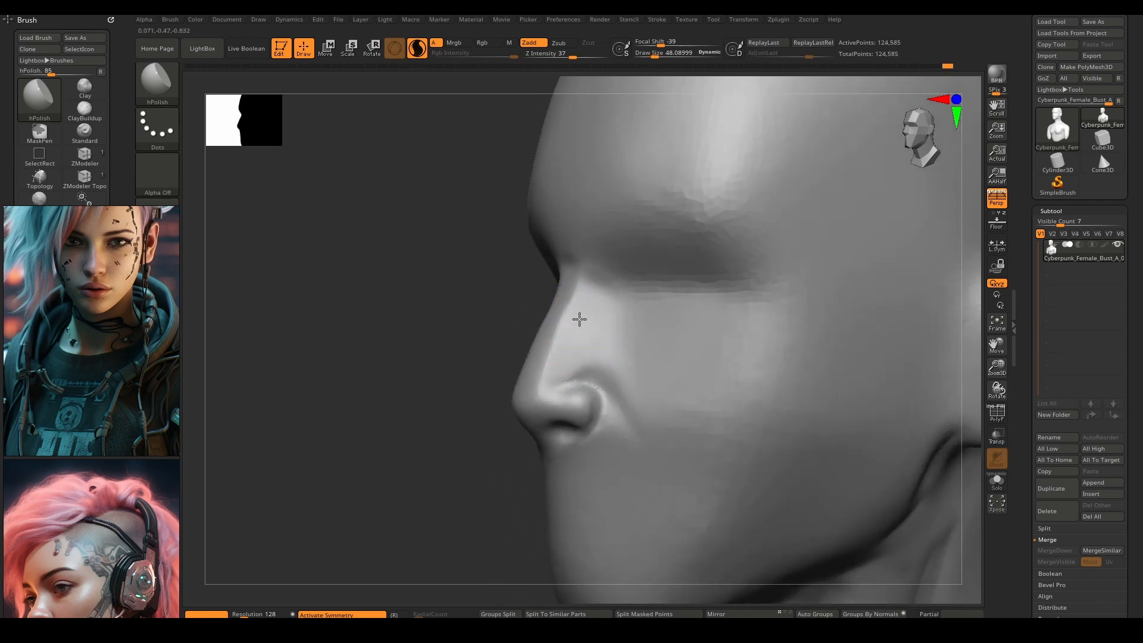
# Flatten the side planes of the nose with the hPolish brush at draw size about 48 and smooth the bridge
pyautogui.moveTo(581, 319); pyautogui.dragTo(559, 365)
pyautogui.moveTo(548, 322)
pyautogui.mouseDown()
pyautogui.moveTo(536, 371)
pyautogui.moveTo(564, 303)
pyautogui.moveTo(538, 387)
pyautogui.mouseUp()
pyautogui.moveTo(538, 387)
pyautogui.keyDown('shift'); pyautogui.mouseDown()
pyautogui.moveTo(565, 282)
pyautogui.moveTo(560, 306)
pyautogui.mouseUp(); pyautogui.keyUp('shift')
pyautogui.moveTo(597, 324); pyautogui.dragTo(622, 324, button='right')
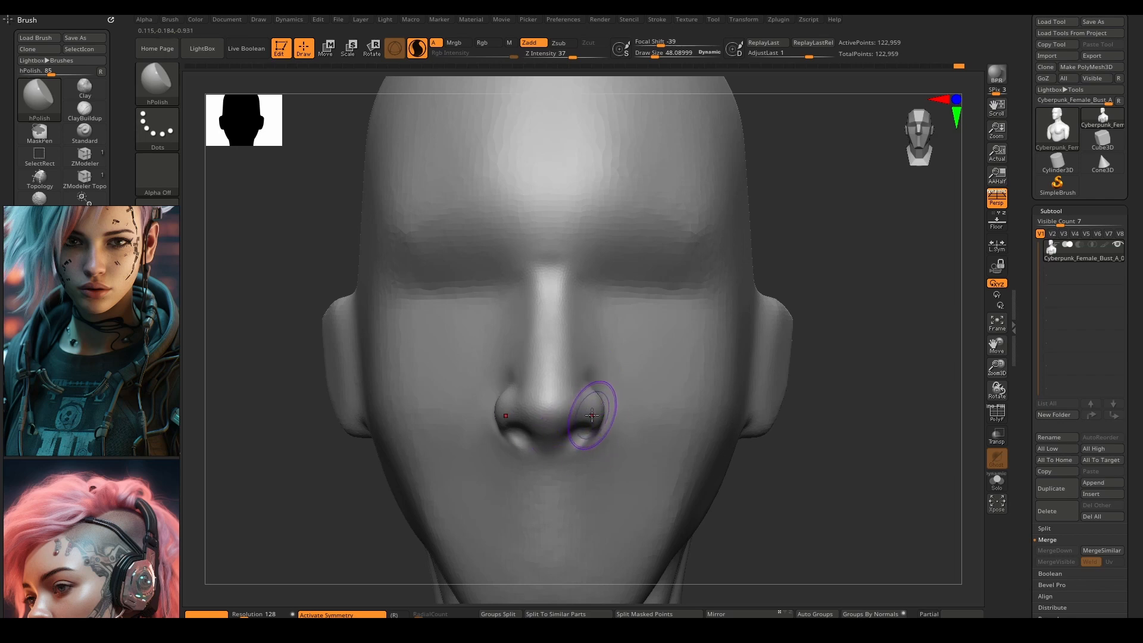
# Reshape the nose base and profile with the Move brush at draw size about 76 and smooth the bridge
pyautogui.press('b')
pyautogui.press('m')
pyautogui.press('v')
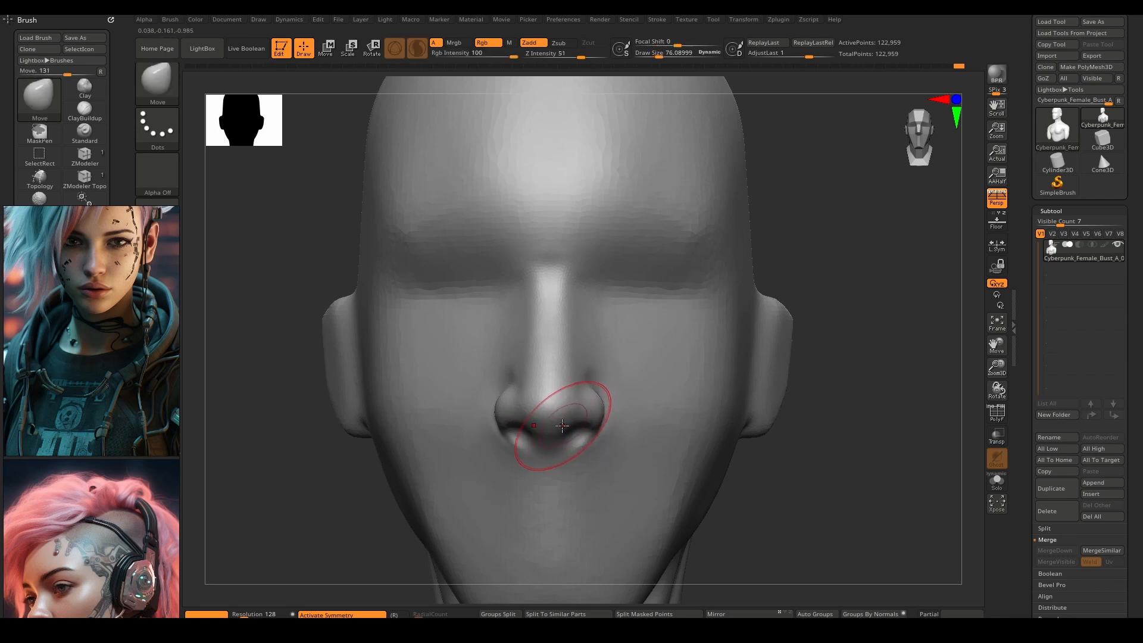
pyautogui.press(']')
pyautogui.moveTo(551, 438); pyautogui.dragTo(552, 432)
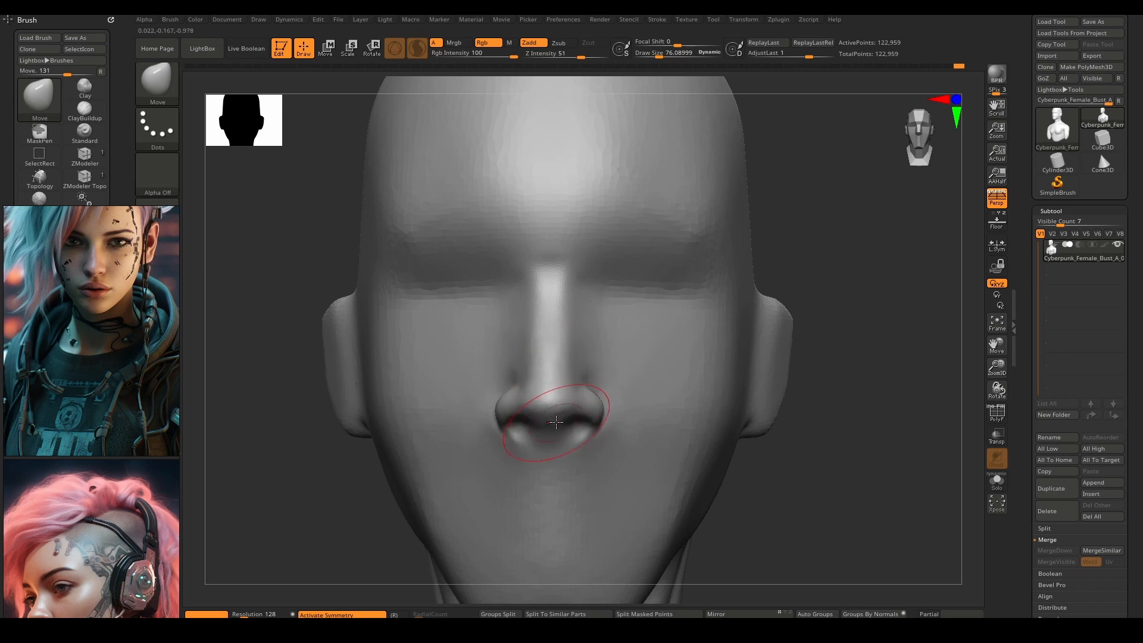
pyautogui.moveTo(556, 422); pyautogui.dragTo(547, 389, button='right')
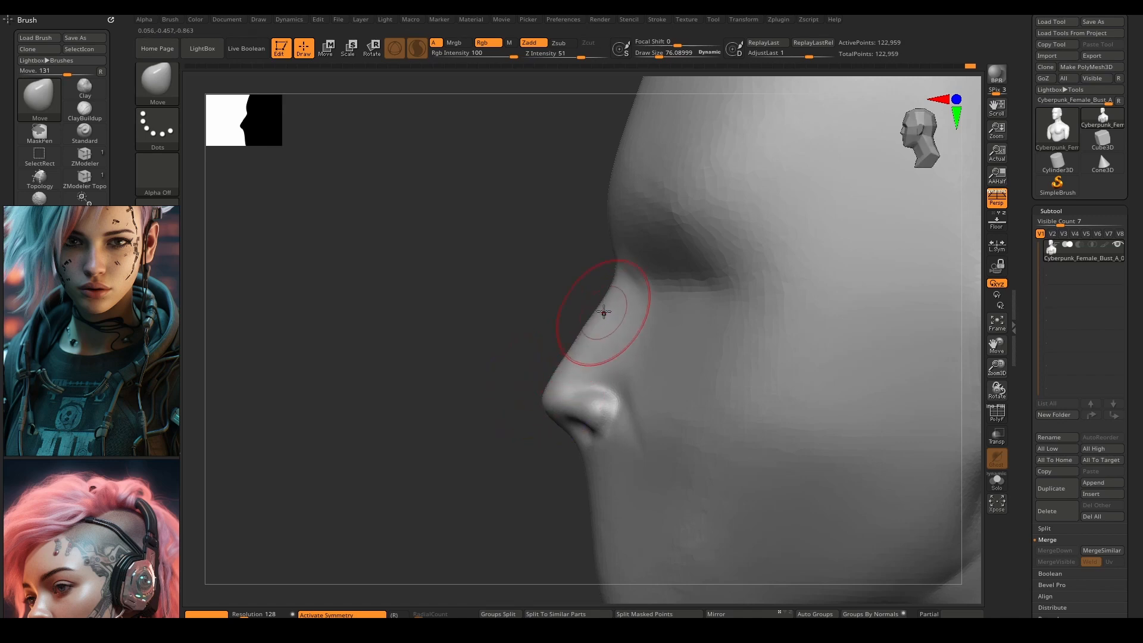
pyautogui.press('shift')
pyautogui.moveTo(539, 409); pyautogui.dragTo(584, 404, button='right')
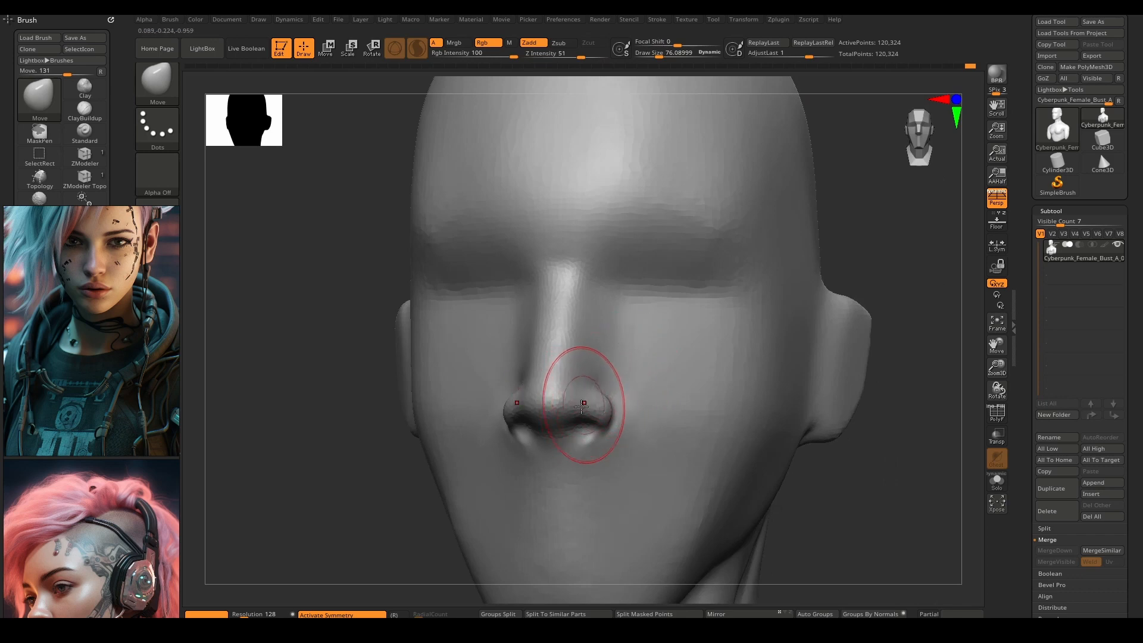
# Deepen the nostrils and the wing edges with the DamStandard brush at draw size about 36
pyautogui.moveTo(599, 344)
pyautogui.mouseDown(button='right')
pyautogui.moveTo(611, 422)
pyautogui.moveTo(595, 422)
pyautogui.mouseUp(button='right')
pyautogui.press('b')
pyautogui.press('d')
pyautogui.press('s')
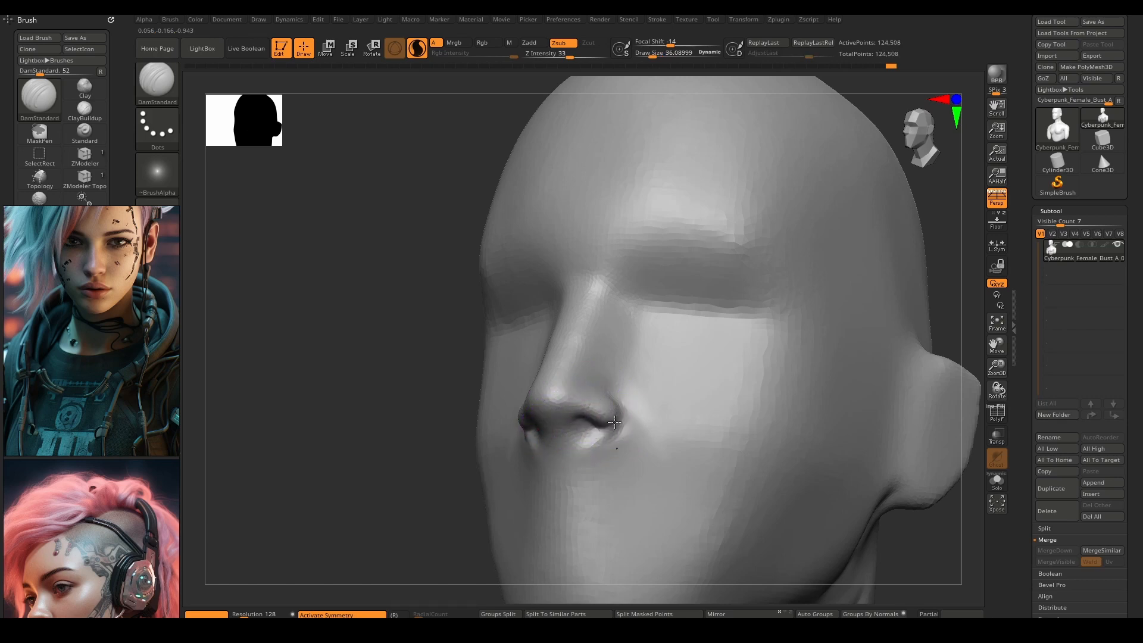
pyautogui.moveTo(615, 423); pyautogui.dragTo(609, 392)
pyautogui.moveTo(562, 440); pyautogui.dragTo(566, 437)
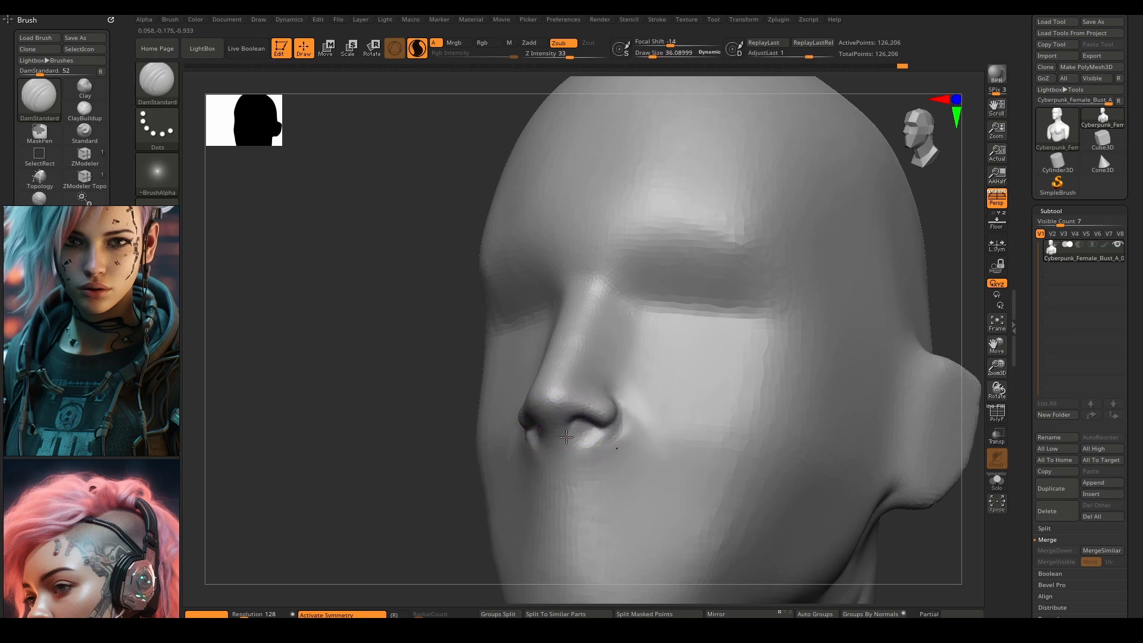
# Carve the philtrum lines beneath the nose with the DamStandard brush at draw size about 36
pyautogui.moveTo(562, 456); pyautogui.dragTo(606, 480, button='right')
pyautogui.keyDown('alt'); pyautogui.moveTo(606, 480); pyautogui.dragTo(556, 390, button='right'); pyautogui.keyUp('alt')
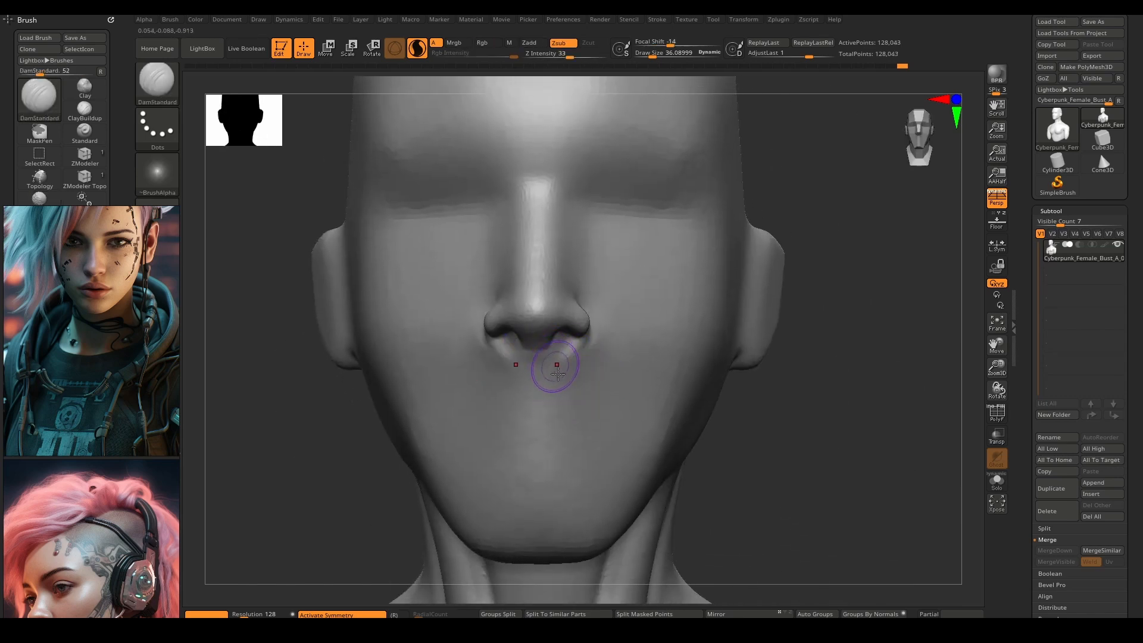
pyautogui.moveTo(553, 355)
pyautogui.mouseDown()
pyautogui.moveTo(558, 393)
pyautogui.moveTo(539, 354)
pyautogui.moveTo(549, 347)
pyautogui.mouseUp()
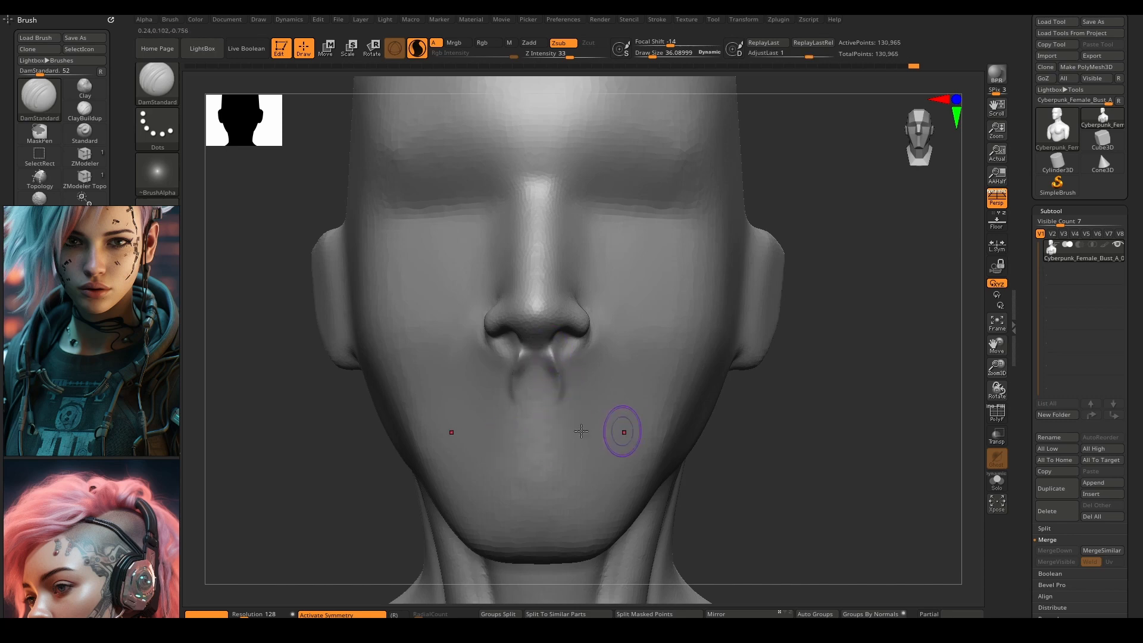
# Carve the mouth line and the closed eyelid lines with the DamStandard brush at draw size about 36
pyautogui.moveTo(600, 430); pyautogui.dragTo(486, 433)
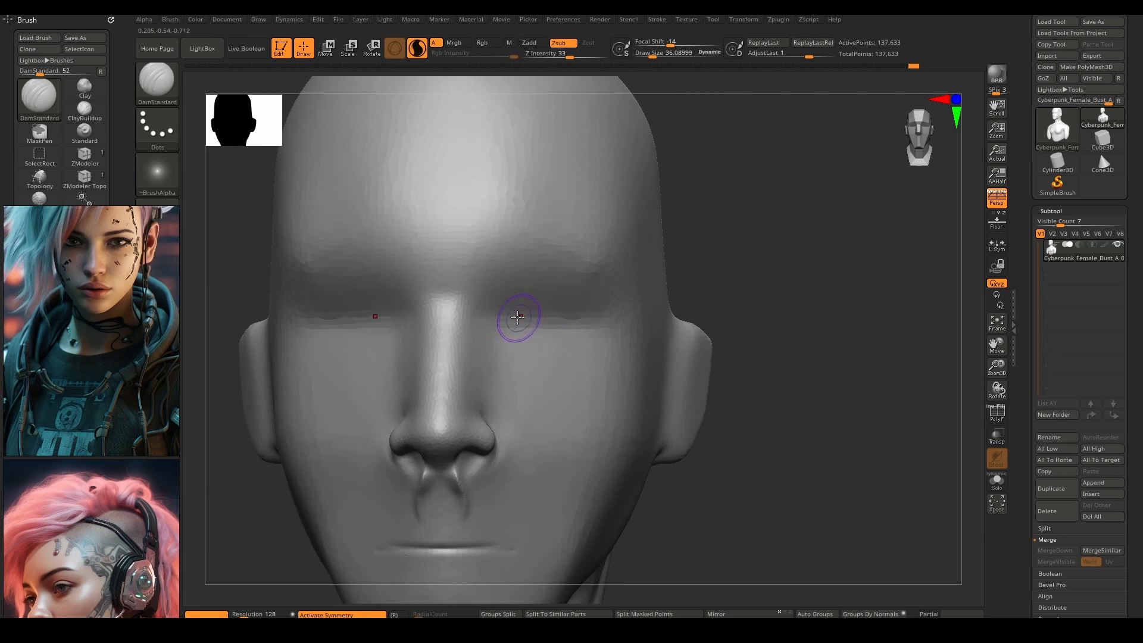
pyautogui.moveTo(549, 314)
pyautogui.mouseDown()
pyautogui.moveTo(583, 319)
pyautogui.moveTo(503, 319)
pyautogui.mouseUp()
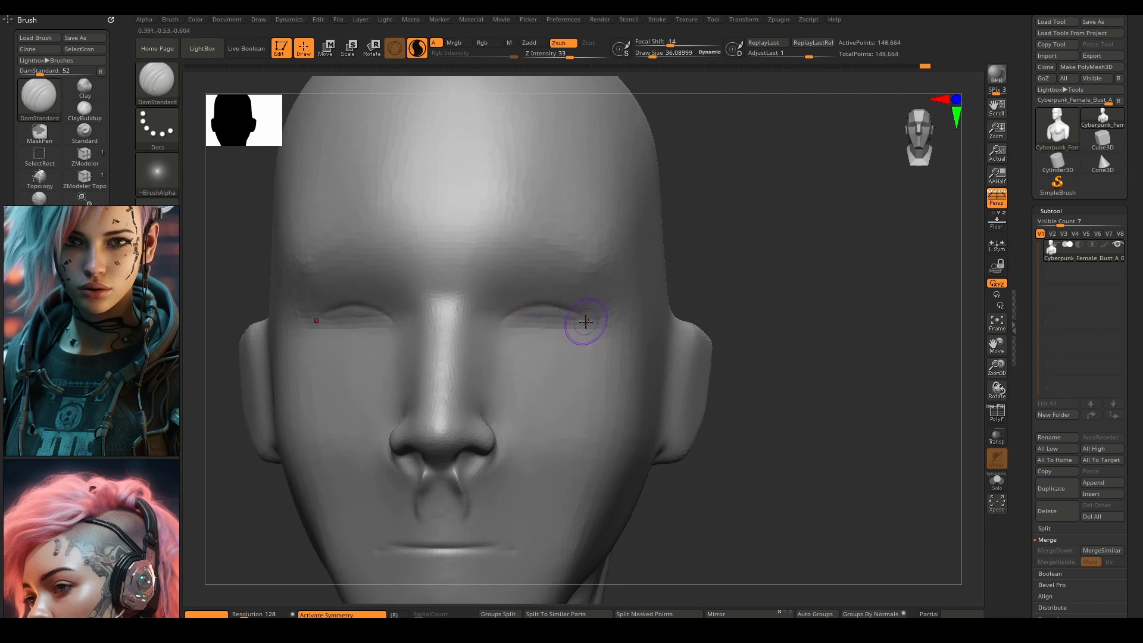
pyautogui.moveTo(587, 320)
pyautogui.mouseDown()
pyautogui.moveTo(492, 325)
pyautogui.moveTo(476, 298)
pyautogui.mouseUp()
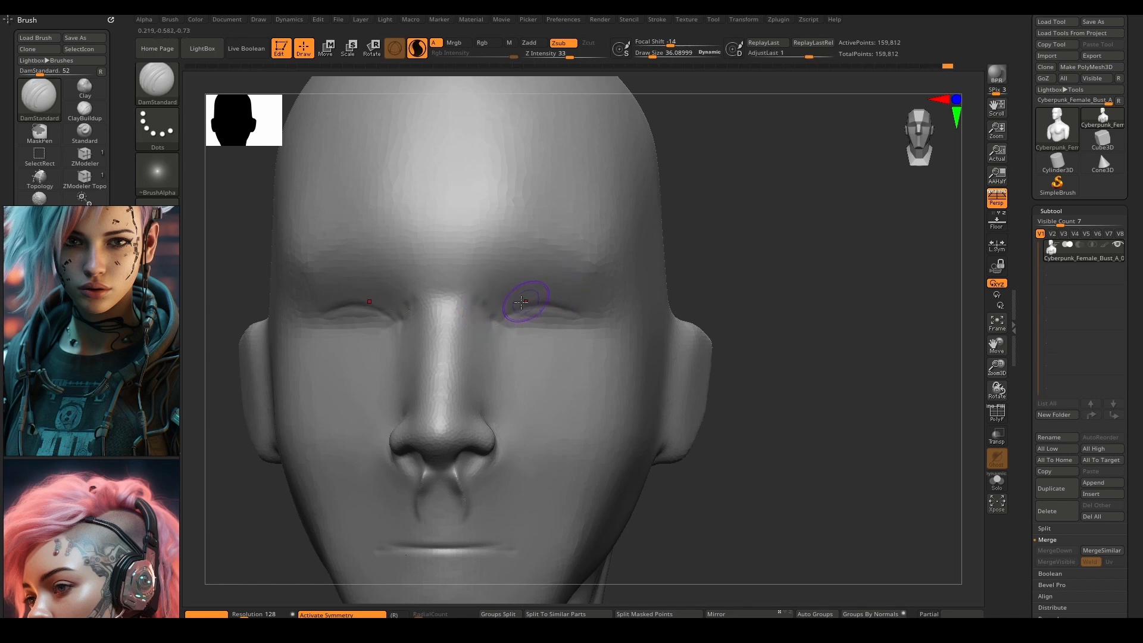
# Shape the inner eye corners with the Standard brush at draw size about 36 and smooth the nose and philtrum
pyautogui.press('b')
pyautogui.press('s')
pyautogui.press('t')
pyautogui.moveTo(488, 327)
pyautogui.keyDown('alt'); pyautogui.mouseDown()
pyautogui.moveTo(483, 297)
pyautogui.moveTo(515, 337)
pyautogui.mouseUp(); pyautogui.keyUp('alt')
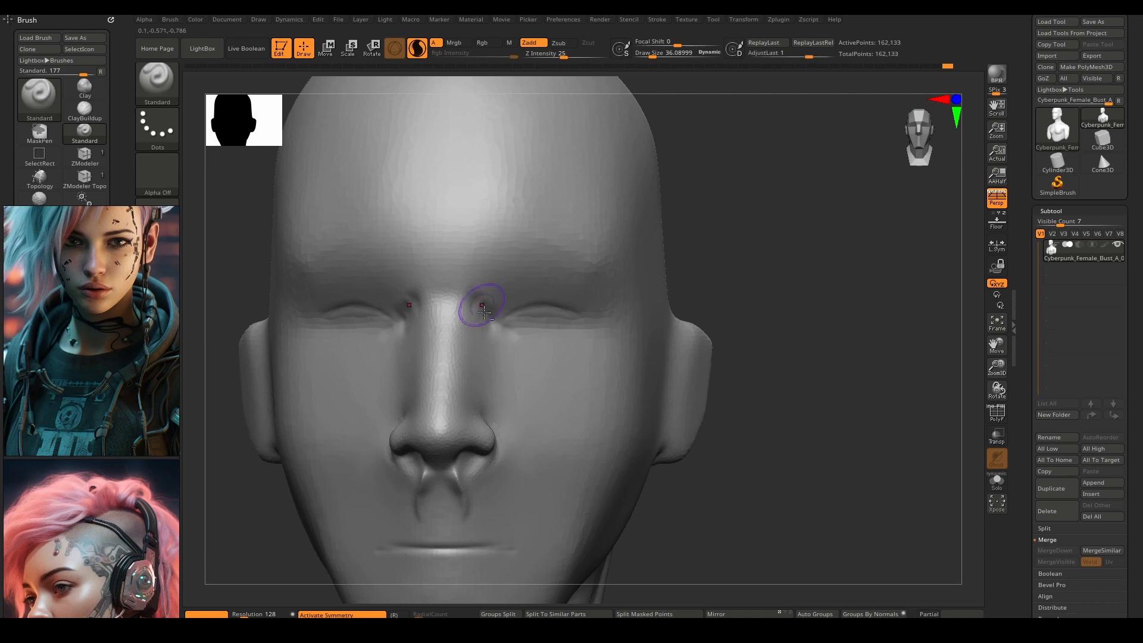
pyautogui.moveTo(480, 299)
pyautogui.keyDown('shift'); pyautogui.mouseDown()
pyautogui.moveTo(498, 326)
pyautogui.moveTo(444, 309)
pyautogui.moveTo(441, 407)
pyautogui.mouseUp(); pyautogui.keyUp('shift')
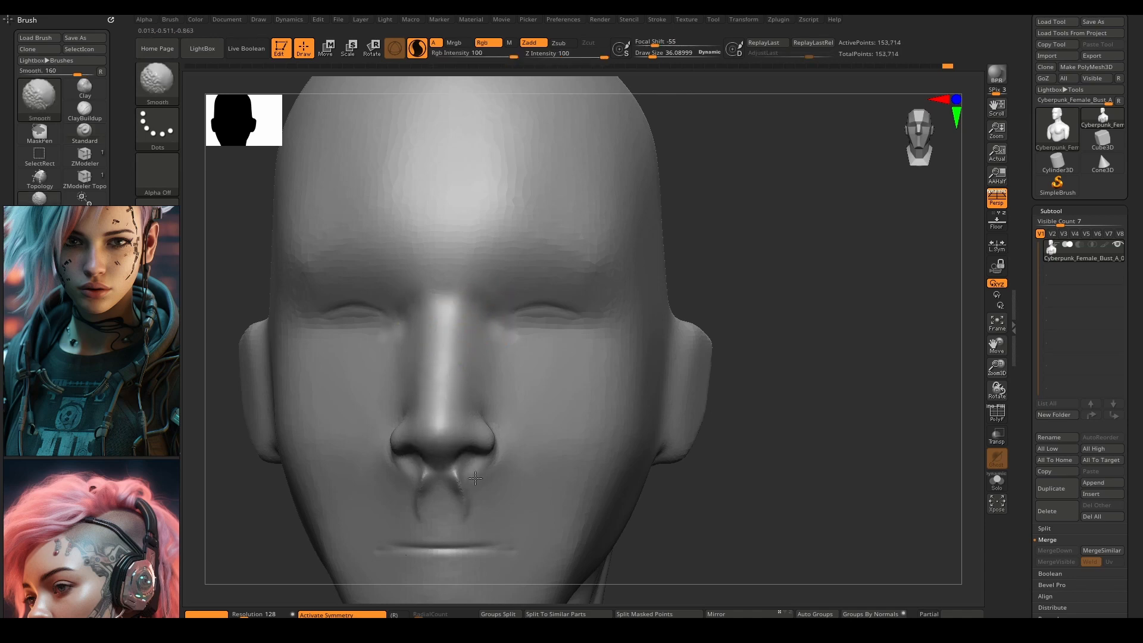
pyautogui.keyDown('shift'); pyautogui.moveTo(466, 471); pyautogui.dragTo(531, 486); pyautogui.keyUp('shift')
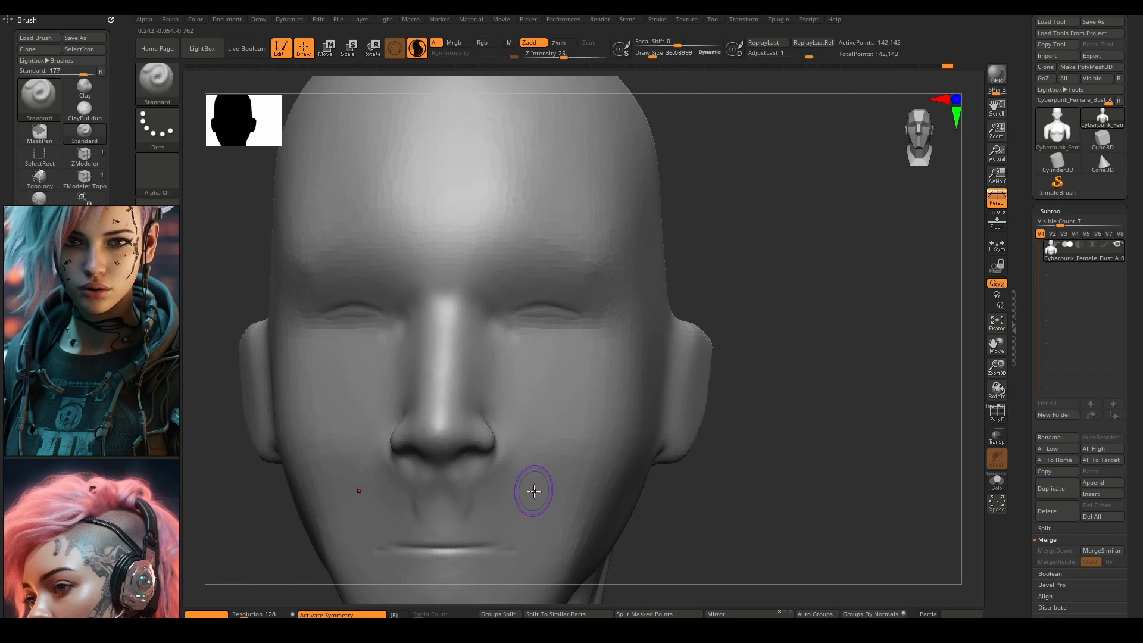
# Enlarge the reference image of the pink-haired woman and frame her face
pyautogui.scroll(-3, 95, 418)
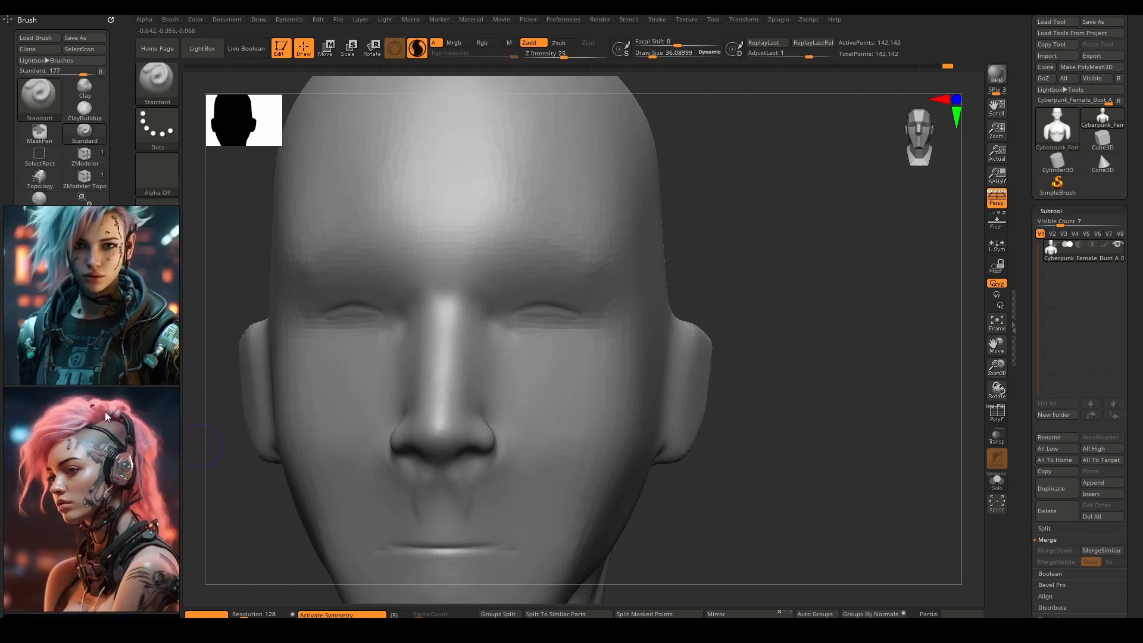
pyautogui.scroll(3, 51, 513)
pyautogui.moveTo(52, 513); pyautogui.dragTo(72, 480, button='middle')
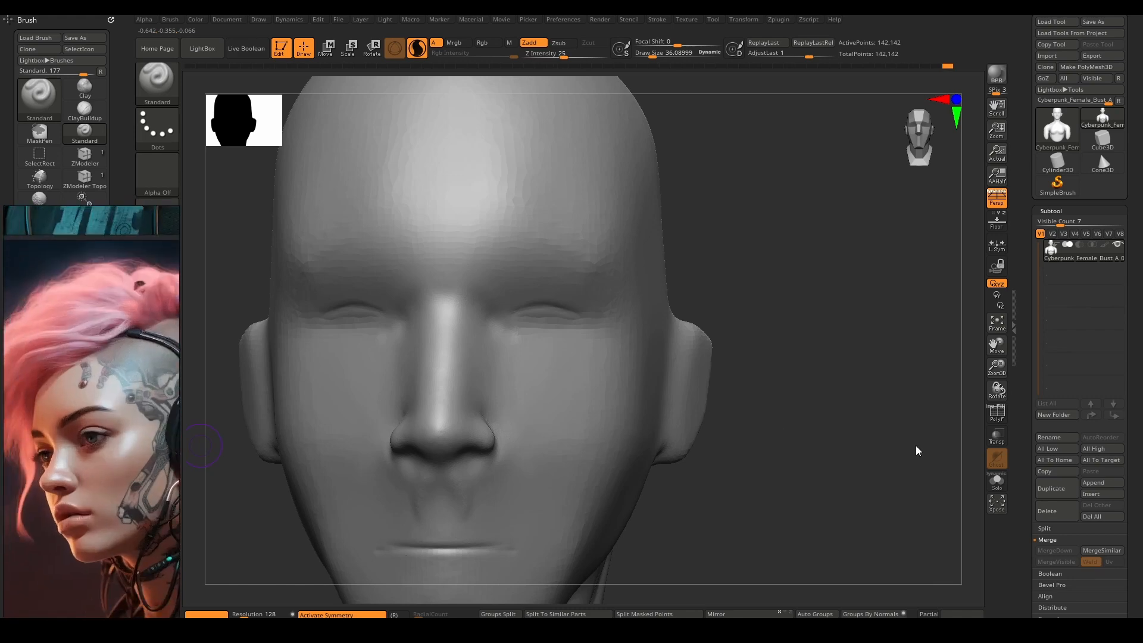
# Smooth the area between the nose and mouth and check it in profile and front view
pyautogui.keyDown('alt'); pyautogui.moveTo(543, 460); pyautogui.dragTo(597, 347, button='right'); pyautogui.keyUp('alt')
pyautogui.keyDown('shift'); pyautogui.moveTo(498, 396); pyautogui.dragTo(518, 373); pyautogui.keyUp('shift')
pyautogui.moveTo(523, 373); pyautogui.dragTo(482, 360, button='right')
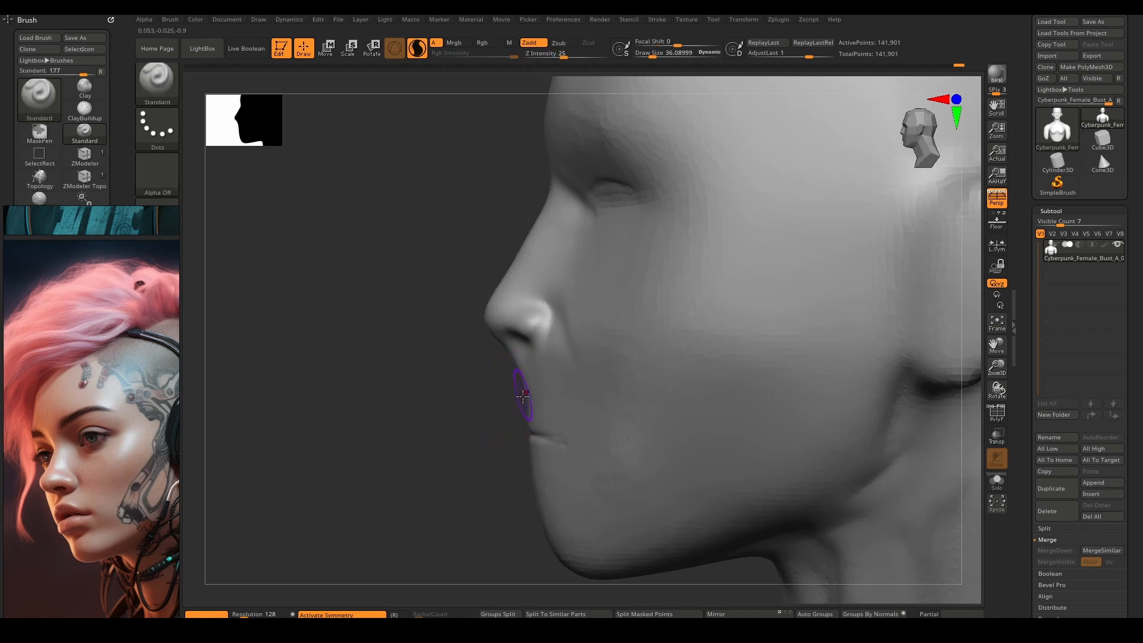
pyautogui.moveTo(521, 393); pyautogui.dragTo(577, 409, button='right')
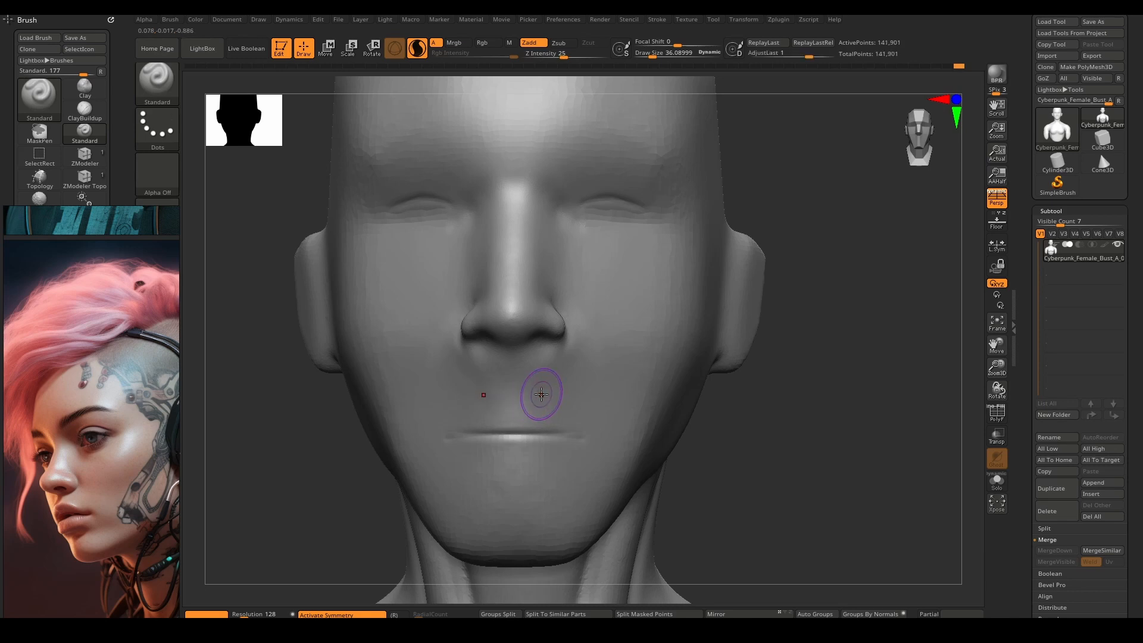
# Carve the upper lip outline and redefine the mouth line with the DamStandard brush at draw size about 14
pyautogui.press('b')
pyautogui.press('d')
pyautogui.press('s')
pyautogui.press('space')
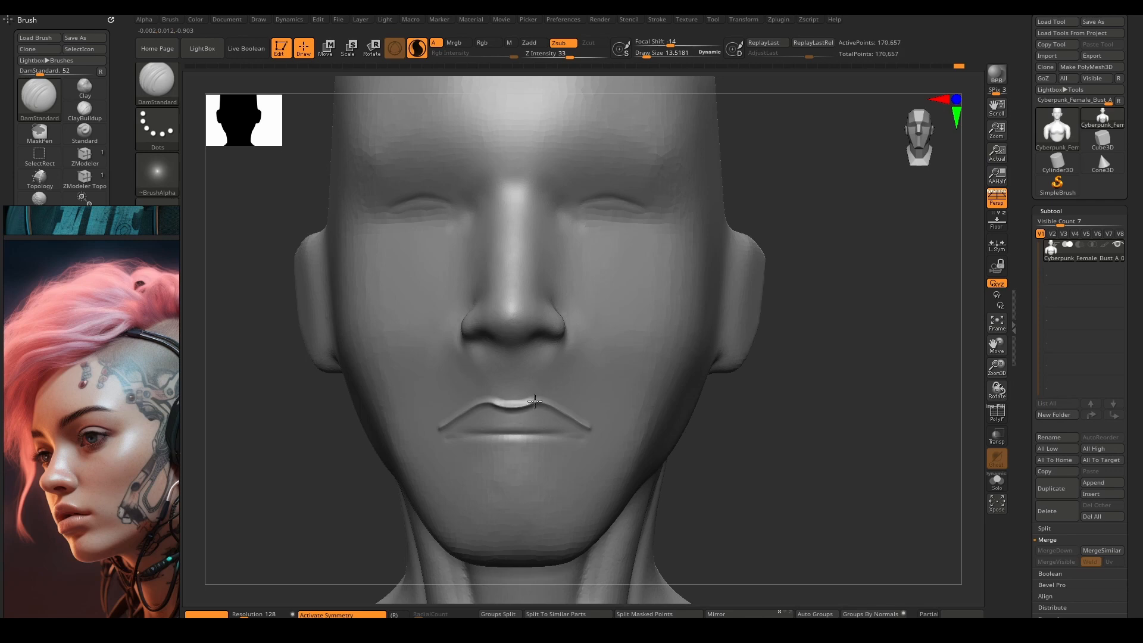
pyautogui.moveTo(595, 429)
pyautogui.mouseDown()
pyautogui.moveTo(556, 445)
pyautogui.moveTo(484, 434)
pyautogui.moveTo(595, 431)
pyautogui.moveTo(528, 433)
pyautogui.mouseUp()
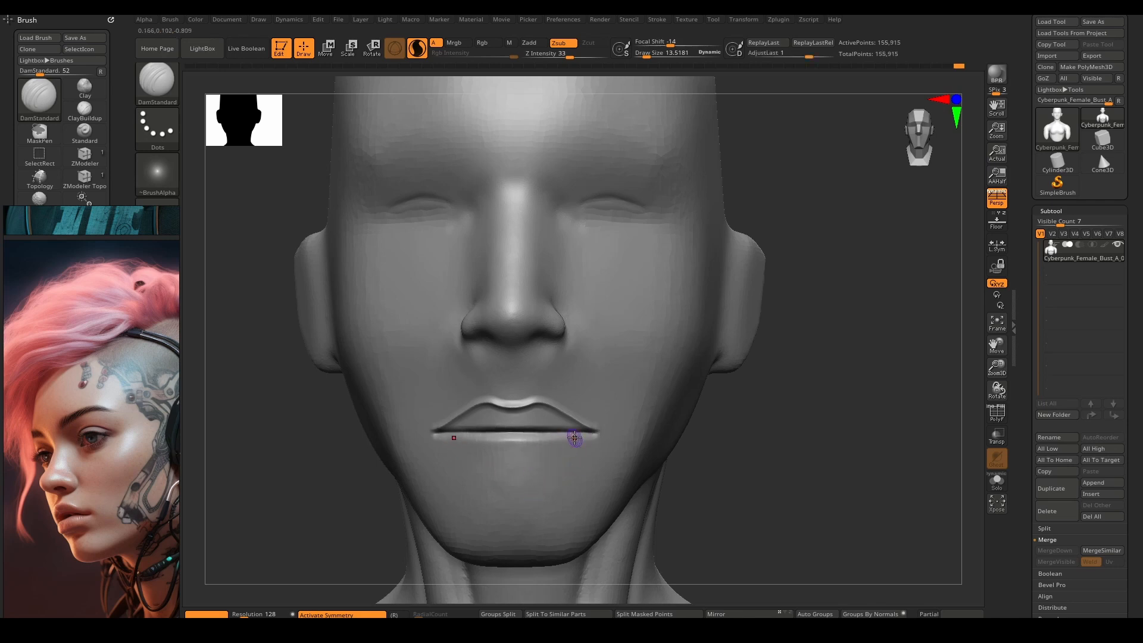
# Build up the lower lip with the ClayBuildup brush at draw size about 30 and smooth its surface
pyautogui.press('b')
pyautogui.press('c')
pyautogui.press('b')
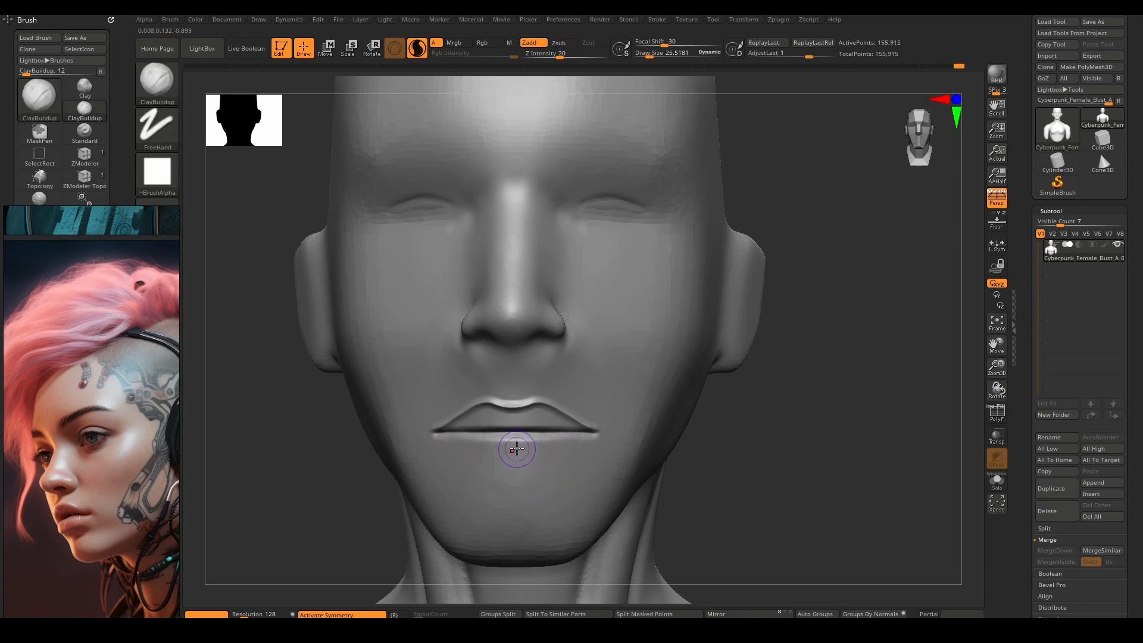
pyautogui.moveTo(513, 448); pyautogui.dragTo(530, 451)
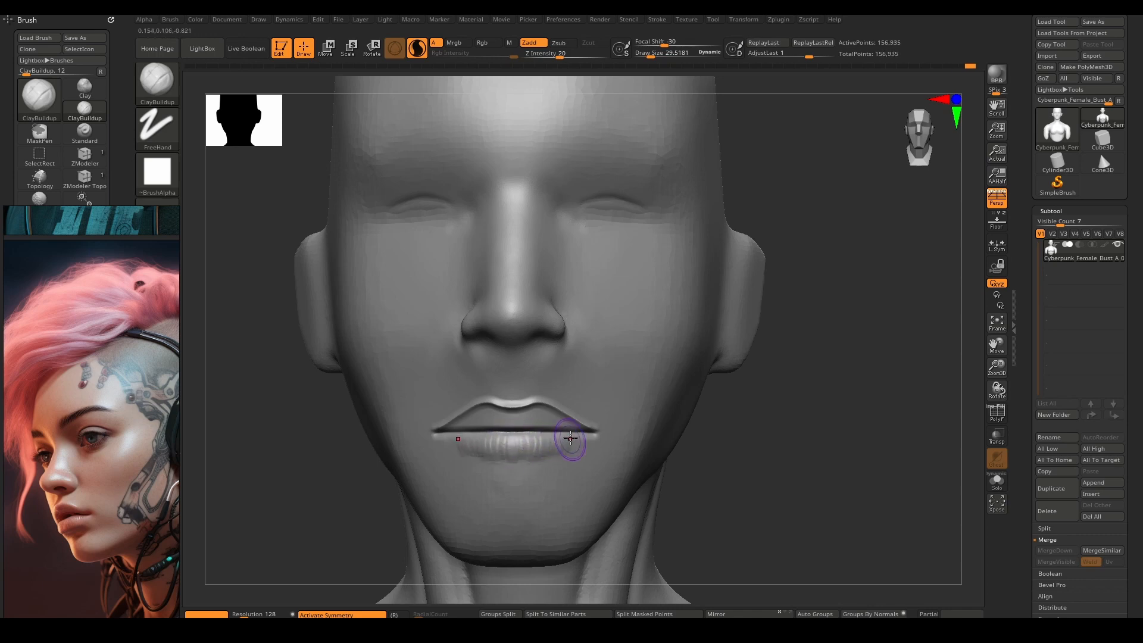
pyautogui.moveTo(582, 451); pyautogui.dragTo(554, 455)
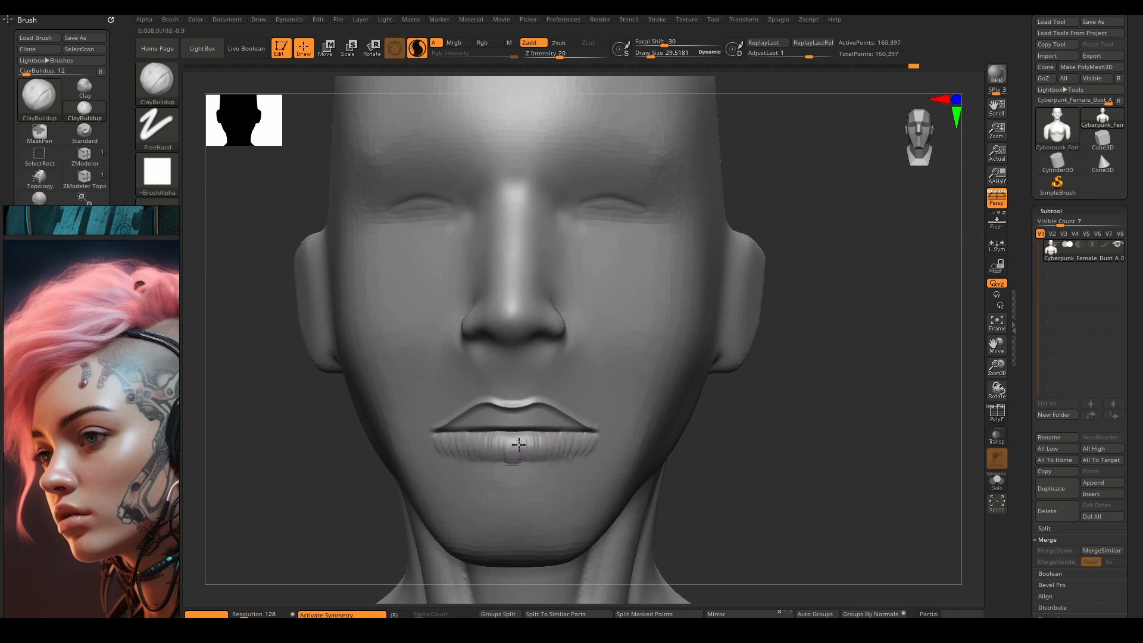
pyautogui.moveTo(551, 446)
pyautogui.keyDown('shift'); pyautogui.mouseDown()
pyautogui.moveTo(588, 454)
pyautogui.moveTo(520, 455)
pyautogui.moveTo(555, 455)
pyautogui.mouseUp(); pyautogui.keyUp('shift')
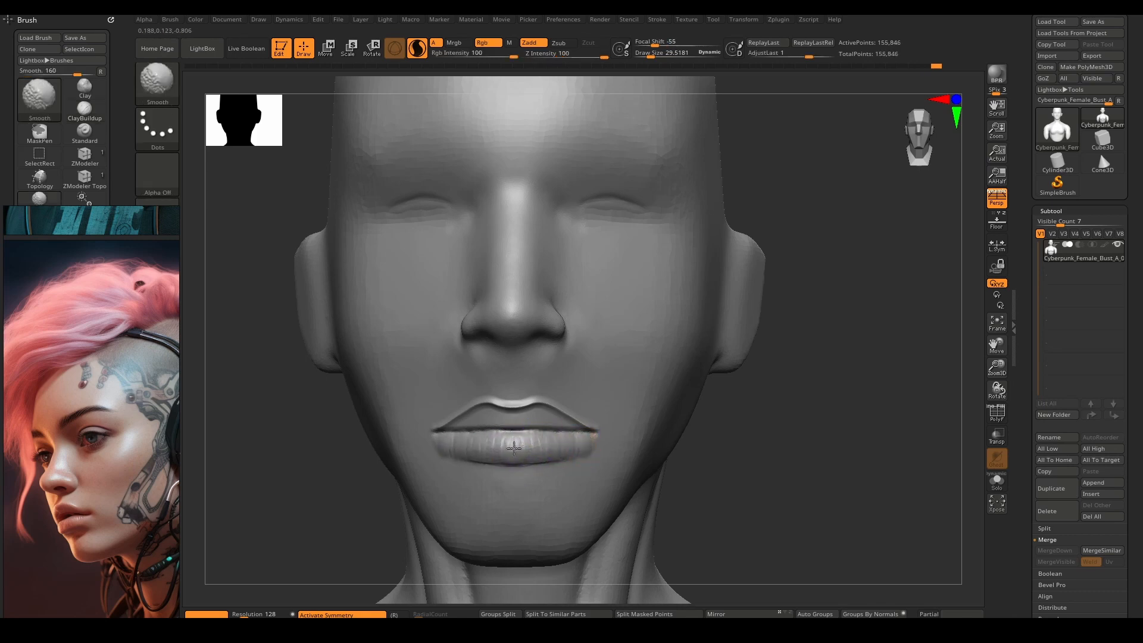
pyautogui.keyDown('shift'); pyautogui.moveTo(586, 443); pyautogui.dragTo(546, 444); pyautogui.keyUp('shift')
# Fill out the volume of both lips with the ClayBuildup brush at draw size about 30
pyautogui.moveTo(554, 437); pyautogui.dragTo(503, 439, button='right')
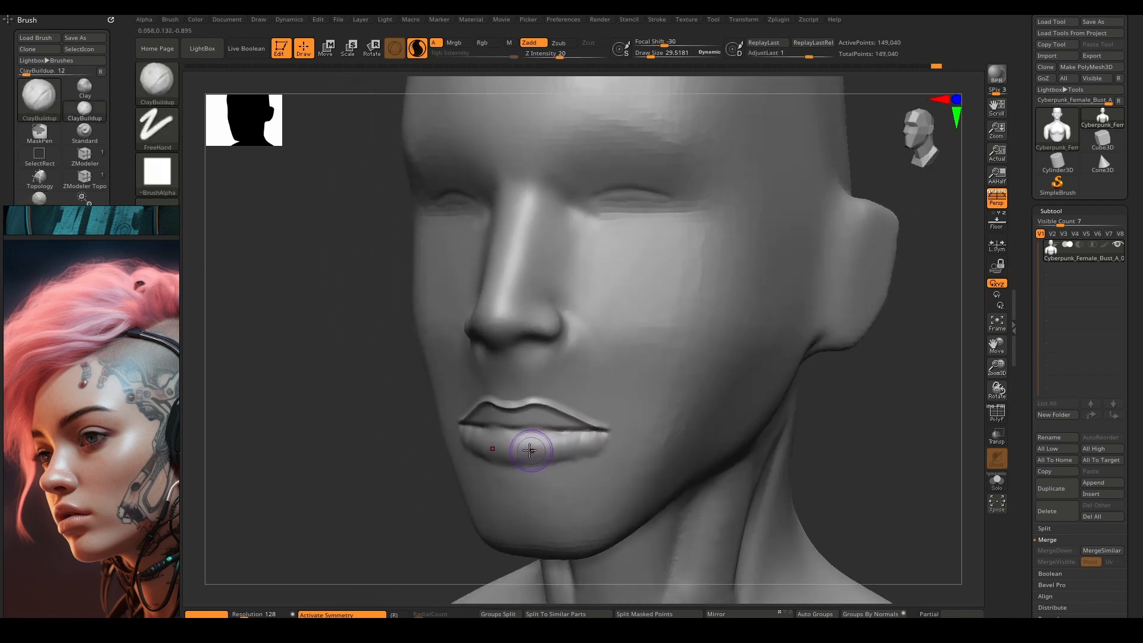
pyautogui.moveTo(549, 439)
pyautogui.mouseDown()
pyautogui.moveTo(567, 441)
pyautogui.moveTo(519, 455)
pyautogui.moveTo(574, 448)
pyautogui.mouseUp()
pyautogui.moveTo(556, 430); pyautogui.dragTo(576, 412, button='right')
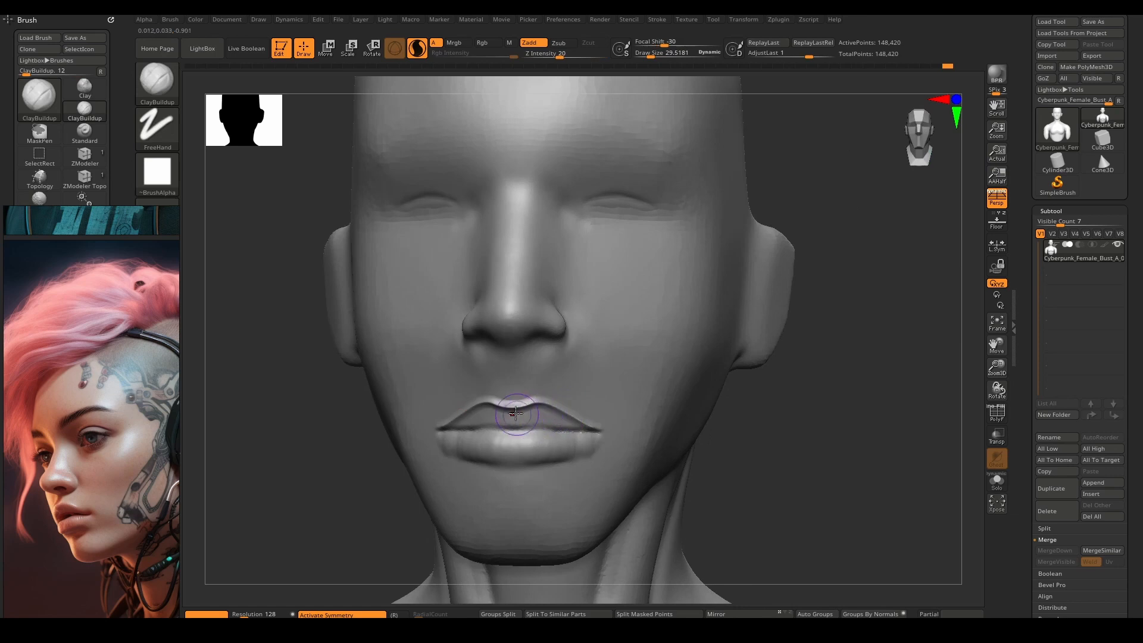
pyautogui.moveTo(515, 413)
pyautogui.mouseDown()
pyautogui.moveTo(494, 417)
pyautogui.moveTo(545, 419)
pyautogui.moveTo(524, 410)
pyautogui.moveTo(500, 411)
pyautogui.moveTo(583, 428)
pyautogui.moveTo(501, 420)
pyautogui.moveTo(535, 447)
pyautogui.mouseUp()
pyautogui.moveTo(569, 393)
pyautogui.keyDown('ctrl'); pyautogui.mouseDown(button='right')
pyautogui.moveTo(587, 412)
pyautogui.moveTo(539, 245)
pyautogui.moveTo(613, 388)
pyautogui.mouseUp(button='right'); pyautogui.keyUp('ctrl')
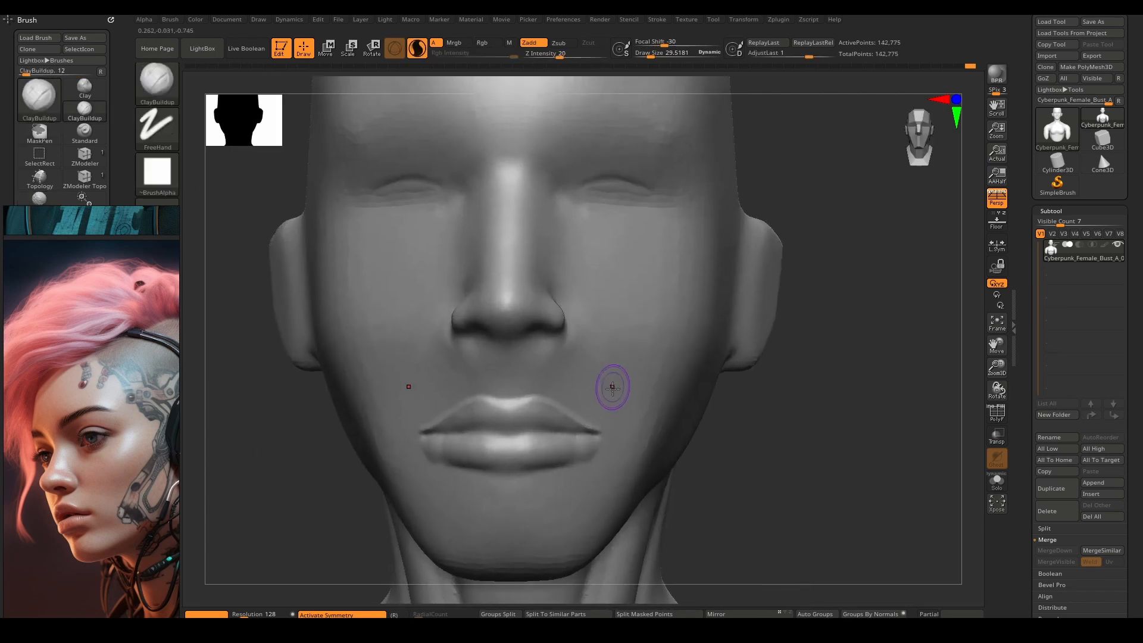
# Deepen the line between the lips with the DamStandard brush at draw size about 30 and smooth the lower lip's edge
pyautogui.press('b')
pyautogui.press('d')
pyautogui.press('s')
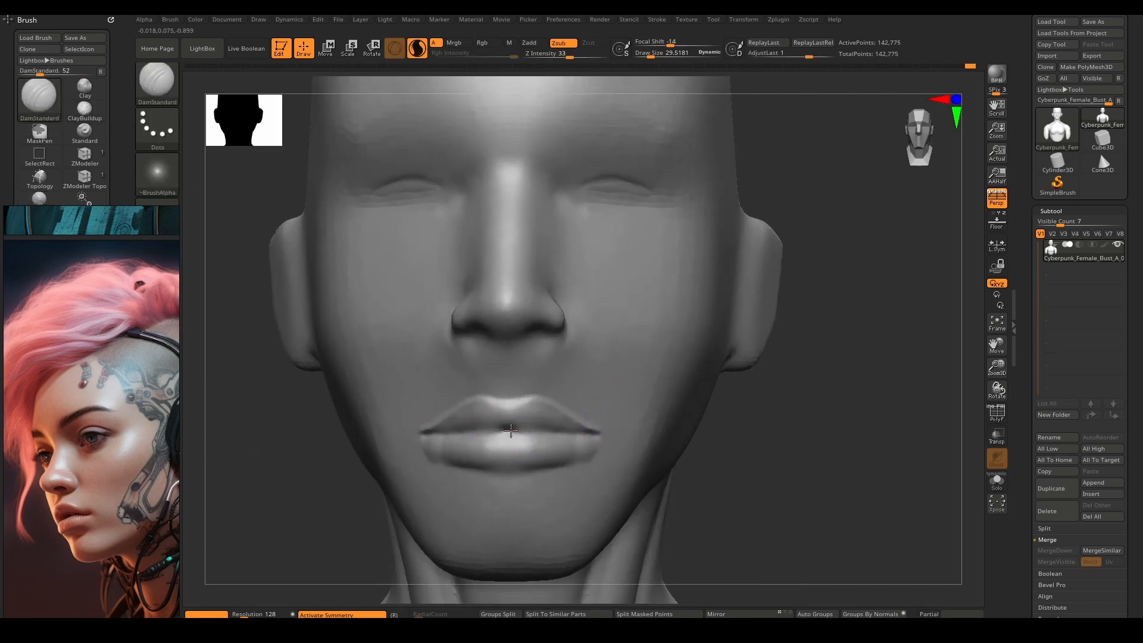
pyautogui.moveTo(510, 429)
pyautogui.mouseDown()
pyautogui.moveTo(424, 430)
pyautogui.moveTo(597, 436)
pyautogui.moveTo(485, 472)
pyautogui.mouseUp()
pyautogui.keyDown('shift'); pyautogui.moveTo(418, 452); pyautogui.dragTo(475, 464); pyautogui.keyUp('shift')
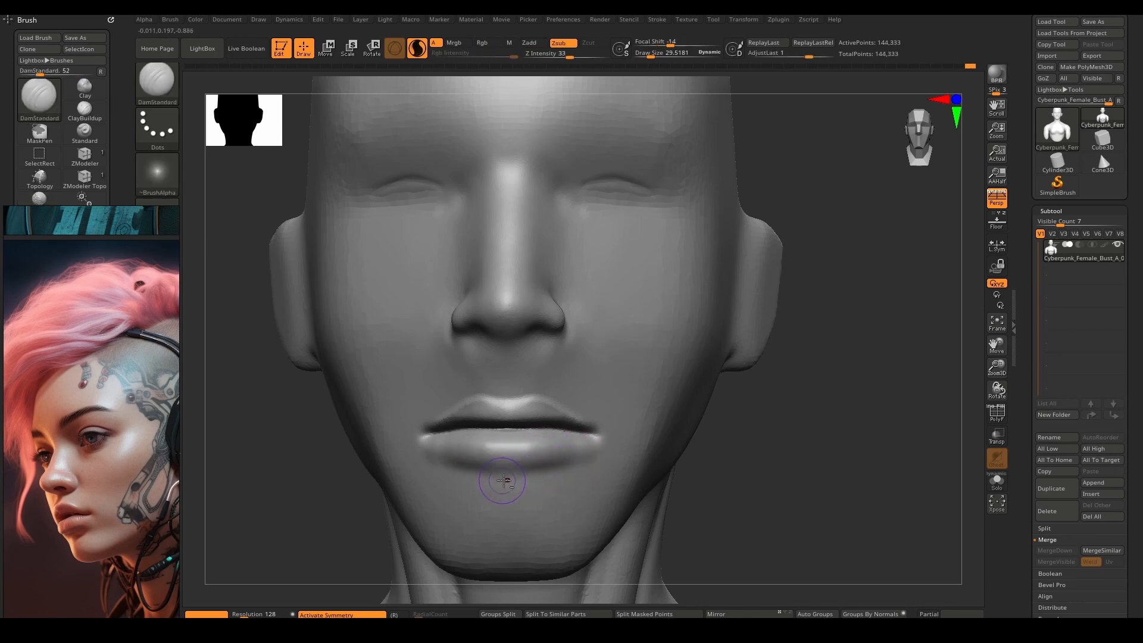
# Sculpt the hollow beneath the lower lip and its corners with the Standard brush at draw size about 30, smoothing the transition
pyautogui.press('b')
pyautogui.press('s')
pyautogui.press('t')
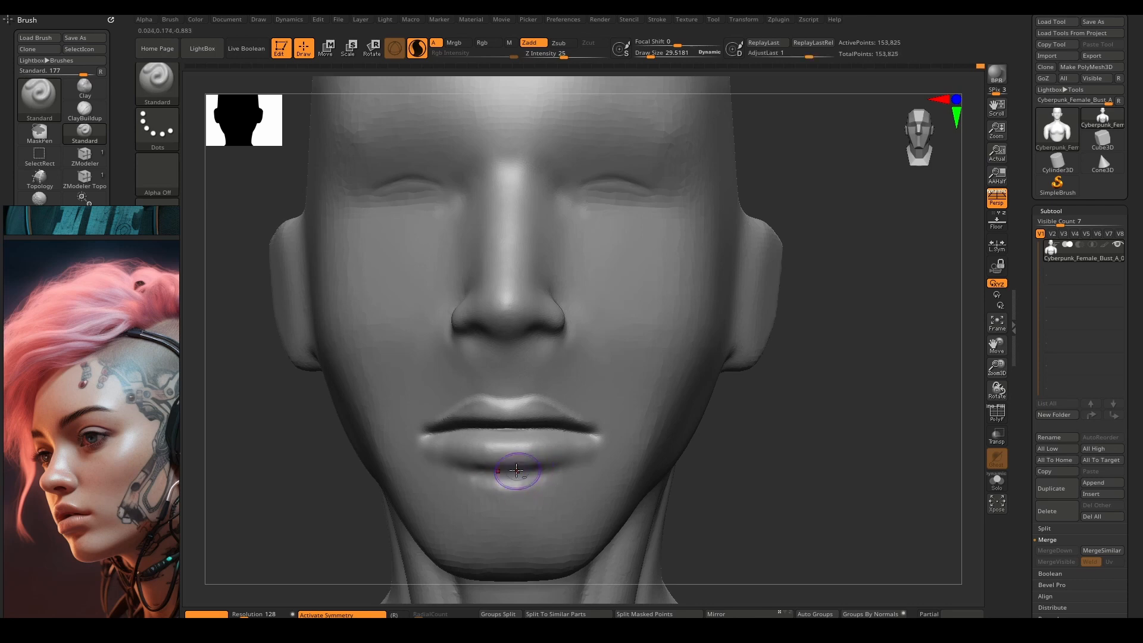
pyautogui.moveTo(505, 465)
pyautogui.mouseDown()
pyautogui.moveTo(583, 462)
pyautogui.moveTo(508, 487)
pyautogui.moveTo(525, 485)
pyautogui.moveTo(506, 478)
pyautogui.mouseUp()
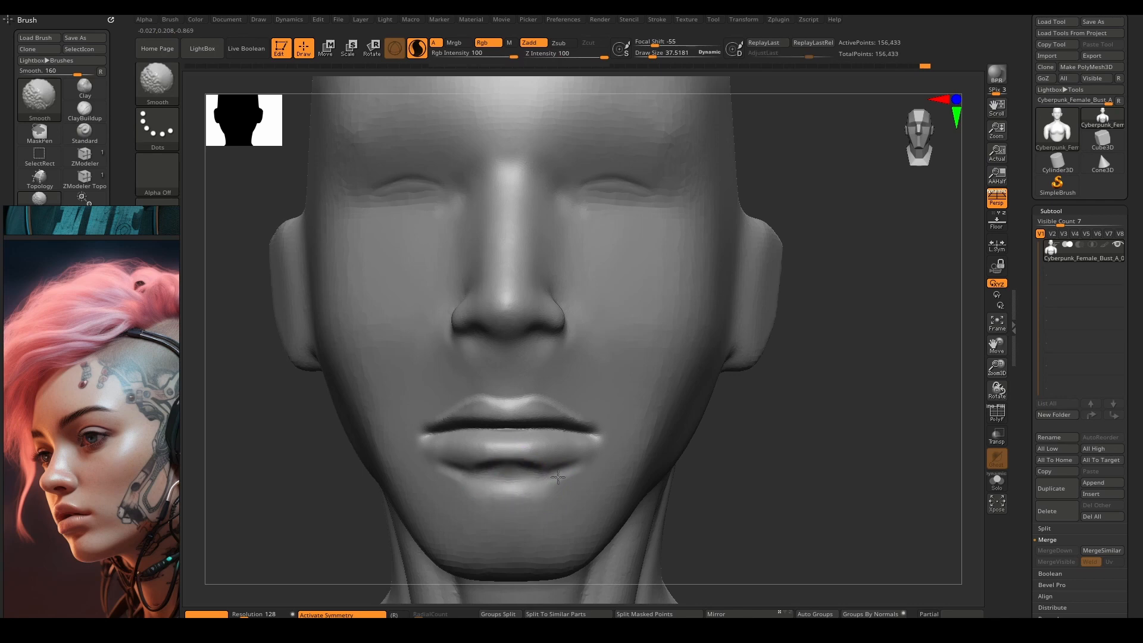
pyautogui.keyDown('shift'); pyautogui.moveTo(571, 496); pyautogui.dragTo(547, 489); pyautogui.keyUp('shift')
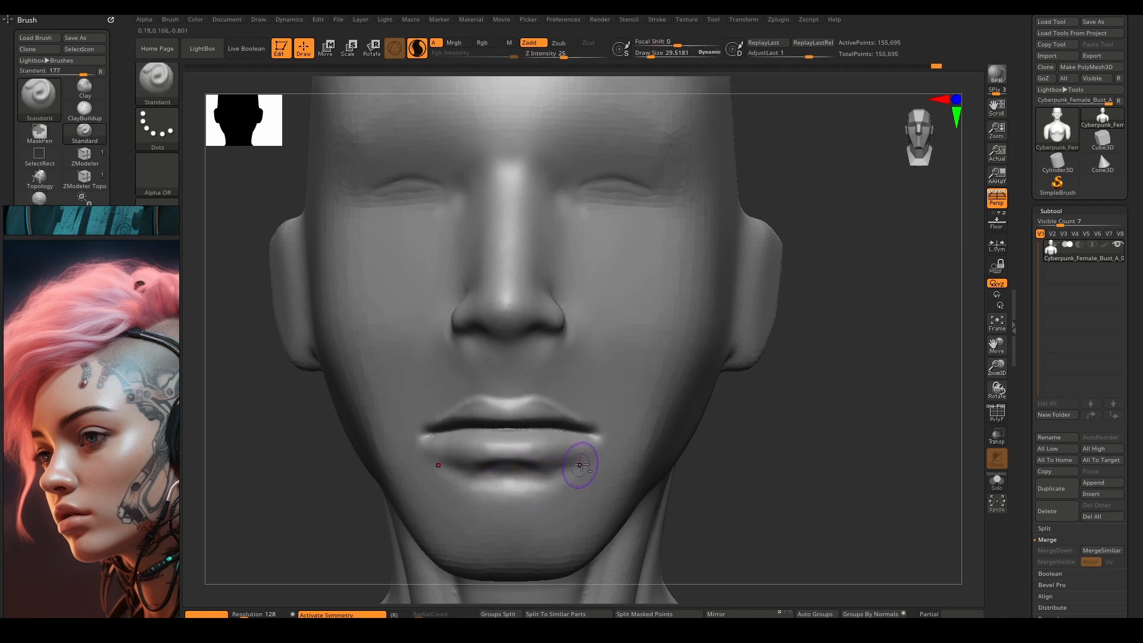
pyautogui.keyDown('alt'); pyautogui.moveTo(582, 465); pyautogui.dragTo(596, 463); pyautogui.keyUp('alt')
# Build up the front of the chin with the Standard brush at draw size about 54 and smooth its side
pyautogui.press(']')
pyautogui.press(']')
pyautogui.press(']')
pyautogui.moveTo(522, 529); pyautogui.dragTo(513, 513)
pyautogui.keyDown('alt'); pyautogui.moveTo(534, 554); pyautogui.dragTo(522, 479, button='right'); pyautogui.keyUp('alt')
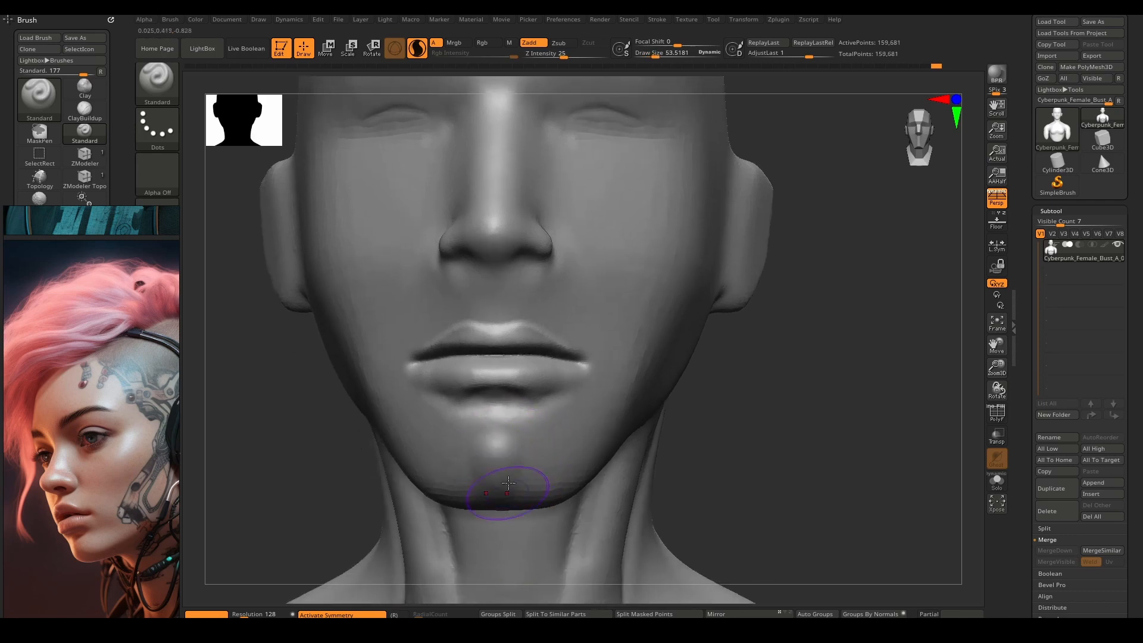
pyautogui.moveTo(519, 430)
pyautogui.mouseDown()
pyautogui.moveTo(556, 466)
pyautogui.moveTo(539, 430)
pyautogui.moveTo(525, 466)
pyautogui.moveTo(519, 459)
pyautogui.moveTo(539, 477)
pyautogui.moveTo(527, 448)
pyautogui.moveTo(495, 432)
pyautogui.mouseUp()
pyautogui.keyDown('shift'); pyautogui.moveTo(550, 475); pyautogui.dragTo(556, 469); pyautogui.keyUp('shift')
# Round out the chin from three-quarter and near-profile views with the Standard brush at draw size about 54 and smooth it
pyautogui.moveTo(587, 464); pyautogui.dragTo(530, 455, button='right')
pyautogui.moveTo(572, 466)
pyautogui.mouseDown()
pyautogui.moveTo(584, 487)
pyautogui.moveTo(581, 471)
pyautogui.moveTo(569, 492)
pyautogui.mouseUp()
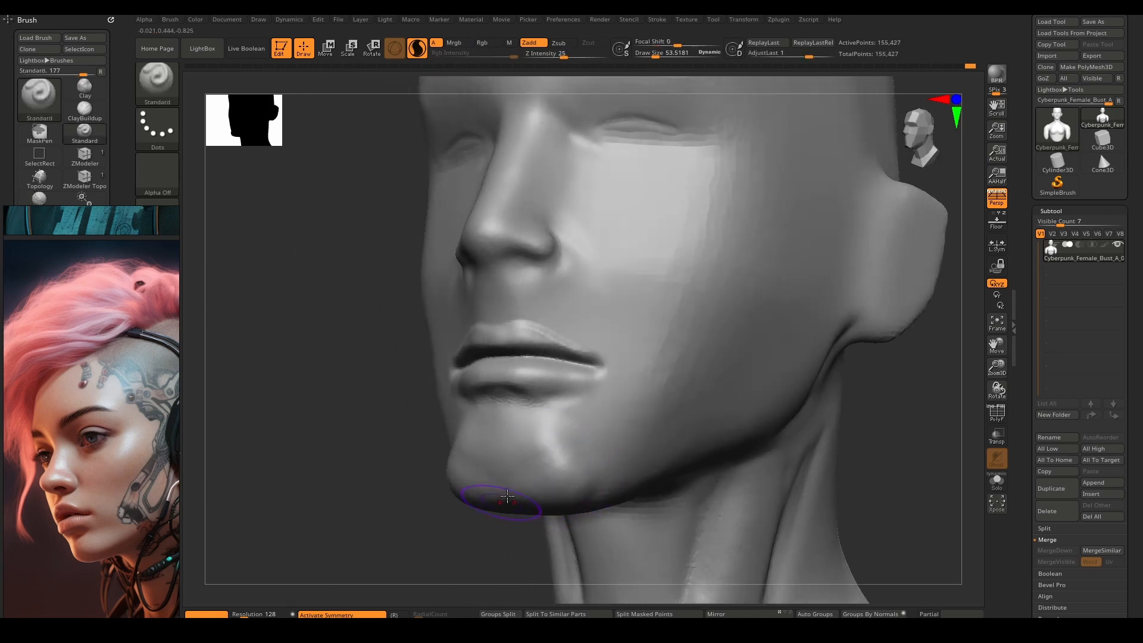
pyautogui.moveTo(519, 445)
pyautogui.mouseDown()
pyautogui.moveTo(510, 507)
pyautogui.moveTo(558, 467)
pyautogui.moveTo(505, 460)
pyautogui.moveTo(537, 488)
pyautogui.mouseUp()
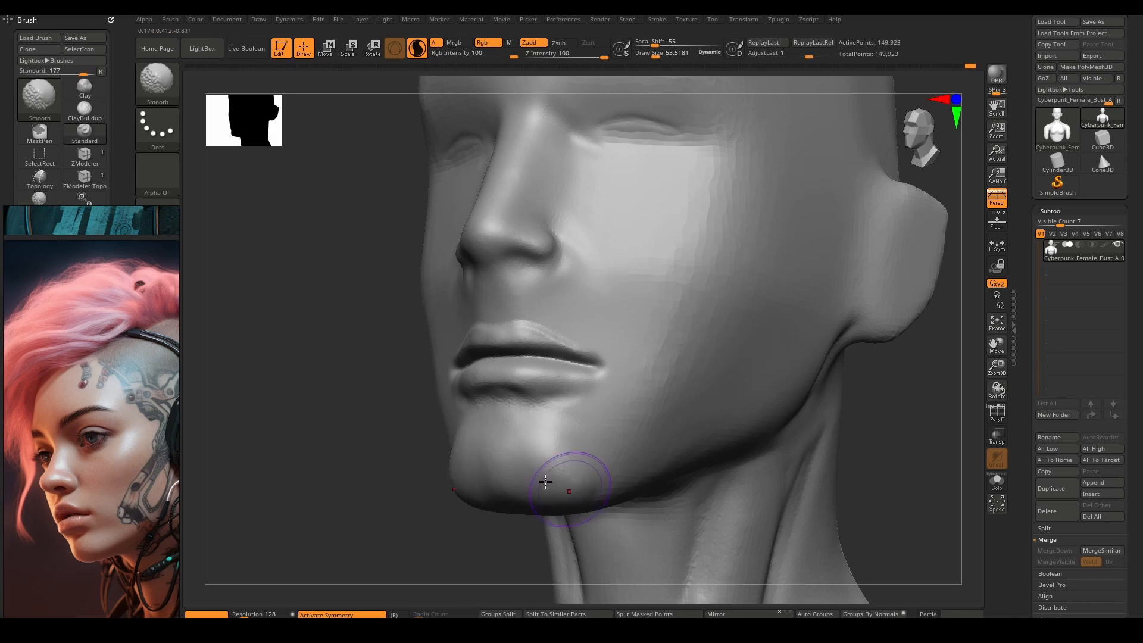
pyautogui.moveTo(567, 484)
pyautogui.mouseDown(button='right')
pyautogui.moveTo(634, 473)
pyautogui.moveTo(510, 467)
pyautogui.moveTo(542, 462)
pyautogui.mouseUp(button='right')
pyautogui.moveTo(549, 448)
pyautogui.mouseDown()
pyautogui.moveTo(545, 465)
pyautogui.moveTo(565, 461)
pyautogui.mouseUp()
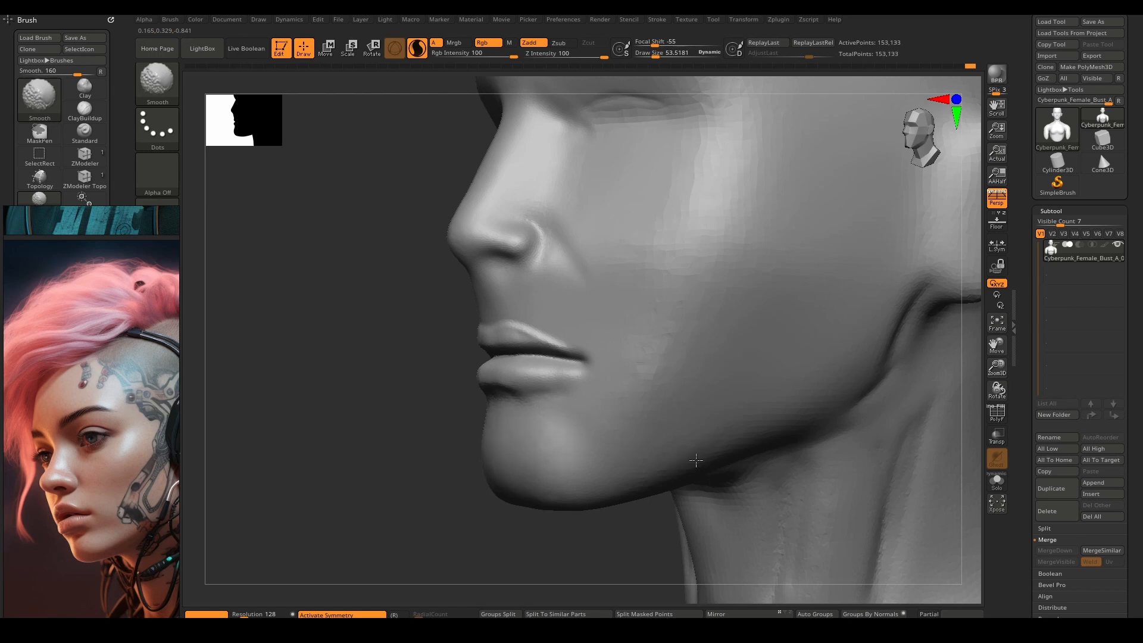
pyautogui.moveTo(586, 464)
pyautogui.mouseDown(button='right')
pyautogui.moveTo(659, 455)
pyautogui.moveTo(631, 319)
pyautogui.moveTo(630, 343)
pyautogui.mouseUp(button='right')
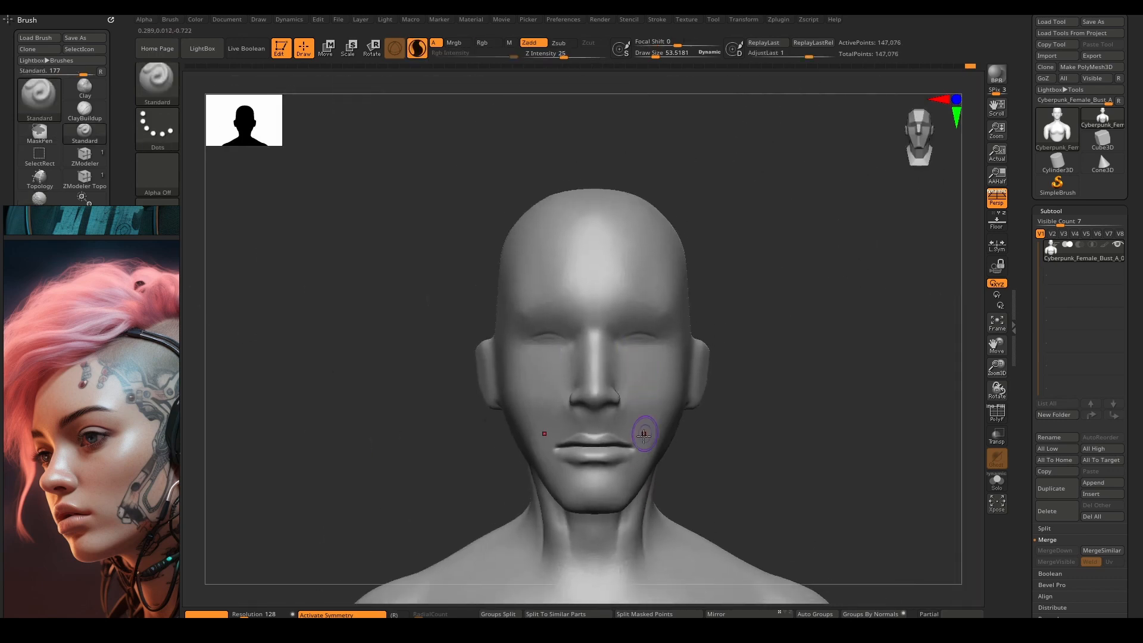
# Hollow the center of the philtrum beneath the nose with the Standard brush at draw size about 30
pyautogui.keyDown('ctrl'); pyautogui.moveTo(613, 455); pyautogui.dragTo(651, 459, button='right'); pyautogui.keyUp('ctrl')
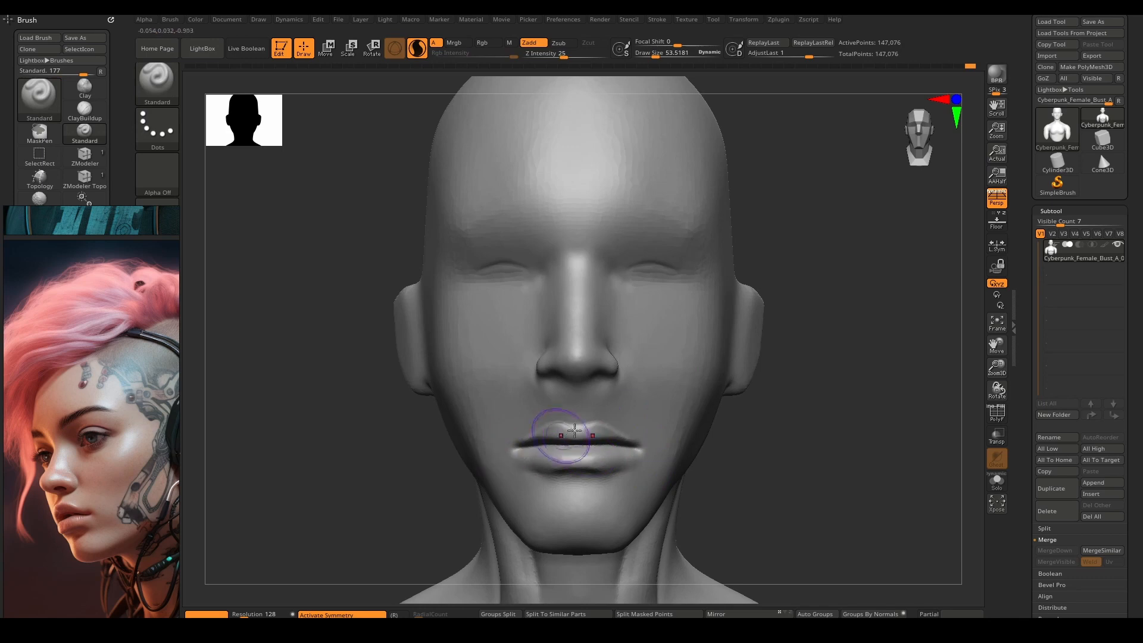
pyautogui.press('b')
pyautogui.press('d')
pyautogui.press('s')
pyautogui.keyDown('ctrl'); pyautogui.moveTo(578, 416); pyautogui.dragTo(596, 432, button='right'); pyautogui.keyUp('ctrl')
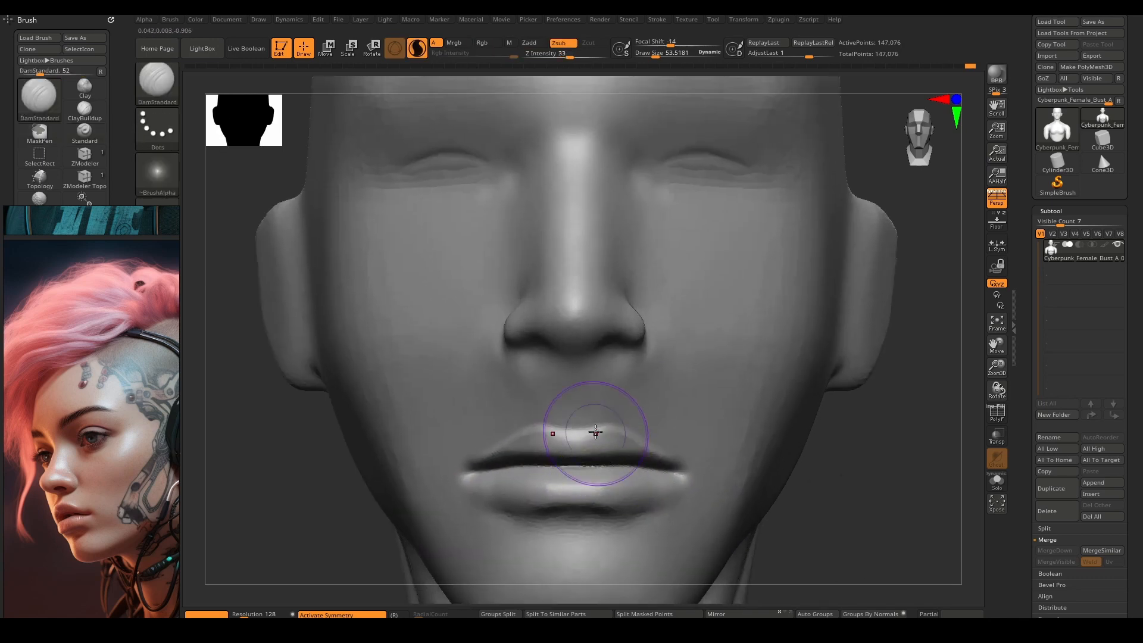
pyautogui.press('b')
pyautogui.press('s')
pyautogui.press('t')
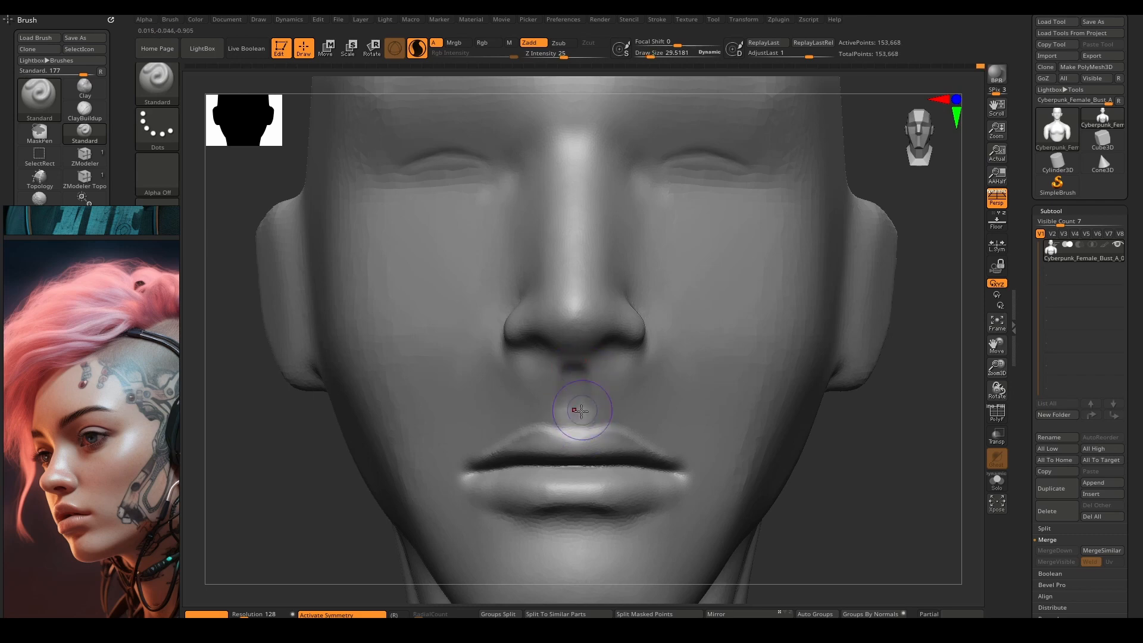
# Carve the side lines of the philtrum up to the nose with the DamStandard brush at draw size about 30
pyautogui.press('b')
pyautogui.press('d')
pyautogui.press('s')
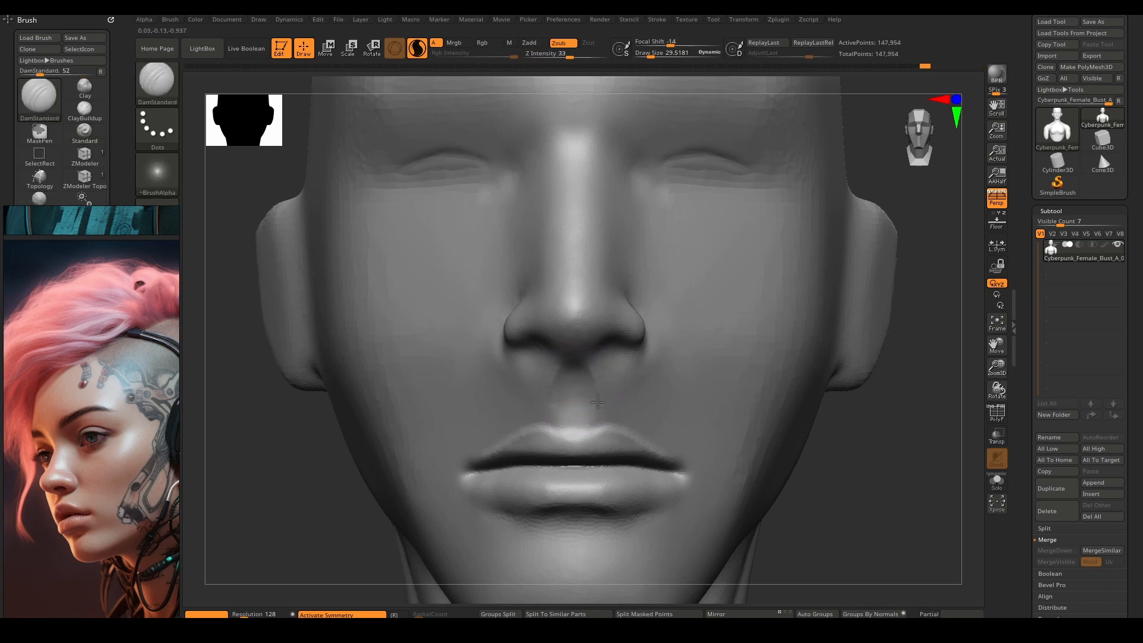
pyautogui.moveTo(598, 402); pyautogui.dragTo(589, 360)
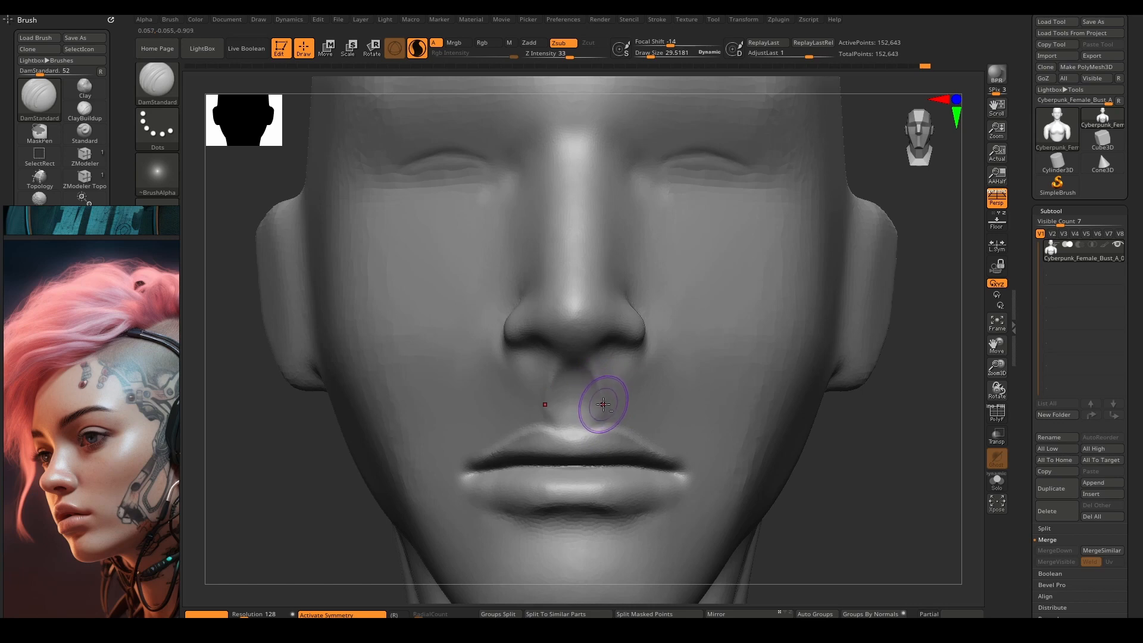
# Sharpen the upper lip's edge out to the mouth corners with the DamStandard brush, reducing the draw size to about 18
pyautogui.moveTo(601, 425)
pyautogui.mouseDown()
pyautogui.moveTo(594, 363)
pyautogui.moveTo(607, 410)
pyautogui.moveTo(604, 431)
pyautogui.moveTo(586, 435)
pyautogui.moveTo(640, 440)
pyautogui.moveTo(680, 463)
pyautogui.mouseUp()
pyautogui.press('[')
pyautogui.press('[')
pyautogui.press('[')
pyautogui.moveTo(634, 433)
pyautogui.mouseDown()
pyautogui.moveTo(569, 433)
pyautogui.moveTo(629, 432)
pyautogui.moveTo(687, 468)
pyautogui.mouseUp()
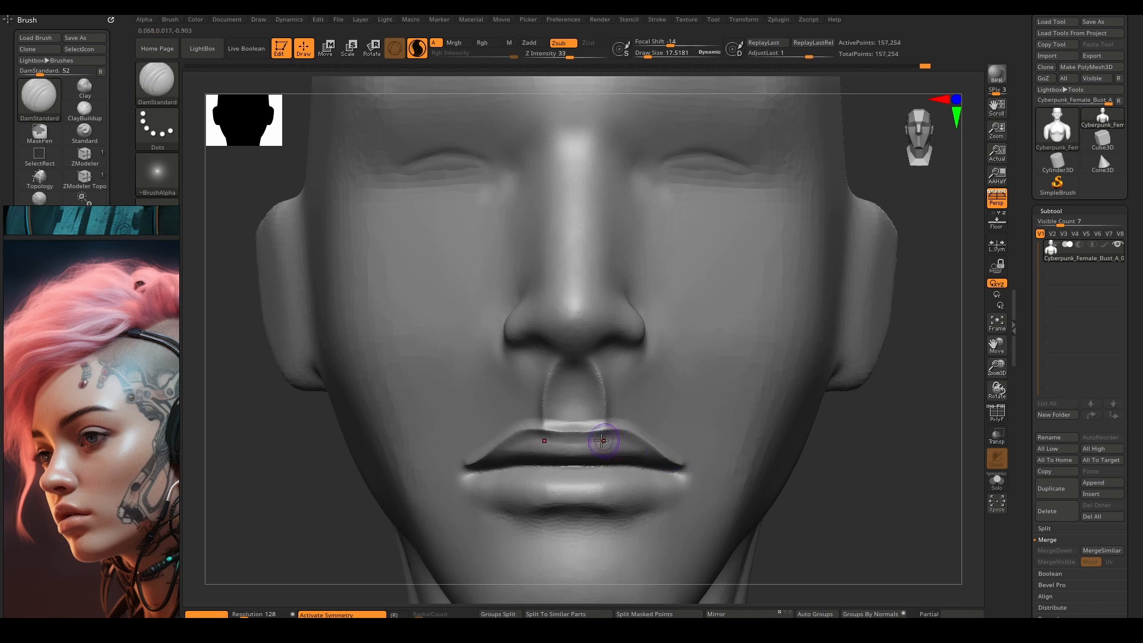
# Smooth the center of the upper lip and the side lines of the philtrum
pyautogui.press('shift')
pyautogui.keyDown('shift'); pyautogui.moveTo(574, 435); pyautogui.dragTo(584, 436); pyautogui.keyUp('shift')
pyautogui.moveTo(586, 369)
pyautogui.keyDown('shift'); pyautogui.mouseDown()
pyautogui.moveTo(597, 391)
pyautogui.moveTo(560, 411)
pyautogui.moveTo(587, 422)
pyautogui.moveTo(586, 396)
pyautogui.moveTo(607, 379)
pyautogui.moveTo(617, 407)
pyautogui.mouseUp(); pyautogui.keyUp('shift')
# Flatten the surface beside the philtrum down to the upper lip with the hPolish brush at draw size about 30
pyautogui.press('b')
pyautogui.press('h')
pyautogui.press('p')
pyautogui.press(']')
pyautogui.press(']')
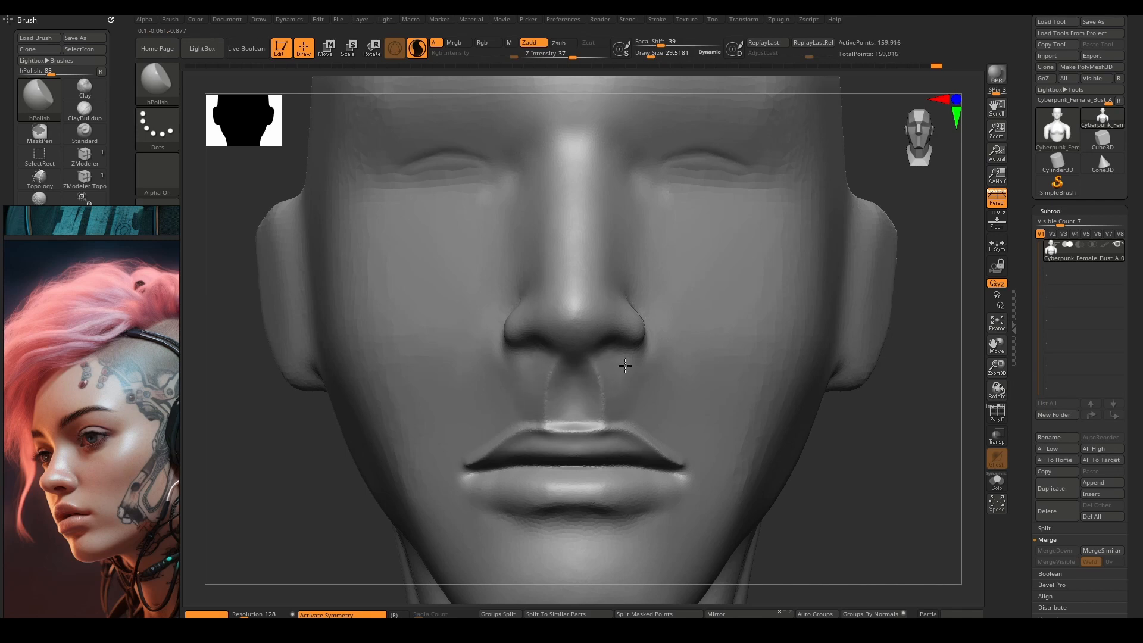
pyautogui.moveTo(625, 365); pyautogui.dragTo(655, 409)
pyautogui.moveTo(605, 381)
pyautogui.mouseDown()
pyautogui.moveTo(642, 406)
pyautogui.moveTo(595, 384)
pyautogui.moveTo(569, 420)
pyautogui.moveTo(631, 433)
pyautogui.mouseUp()
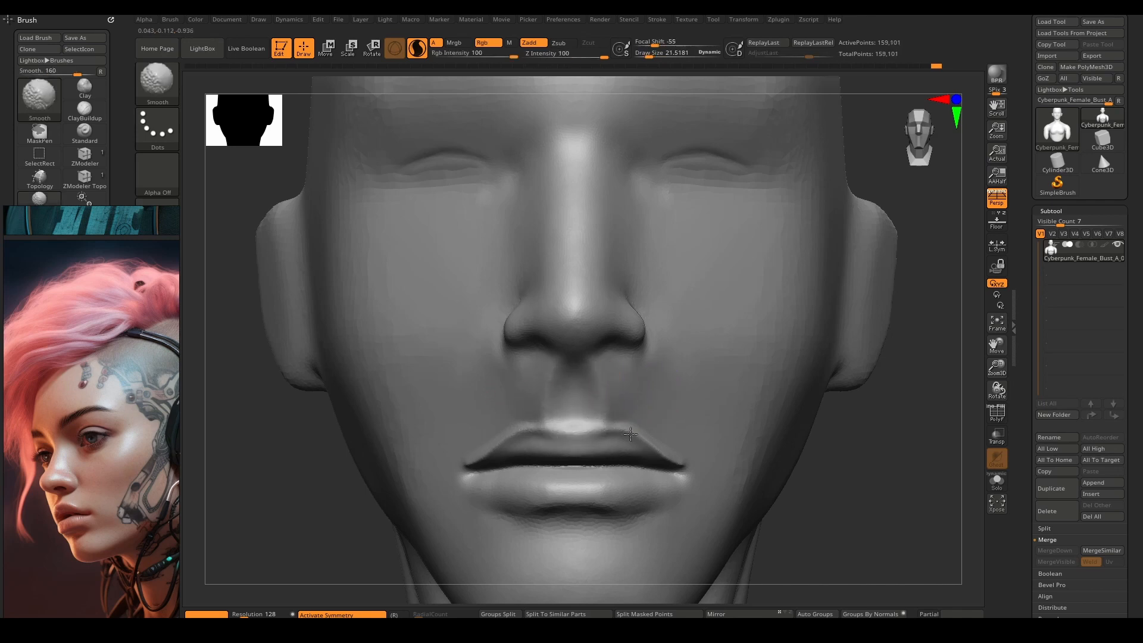
# Build up the area directly beneath the nose from a three-quarter view with the Standard brush at draw size about 22
pyautogui.moveTo(652, 386)
pyautogui.mouseDown(button='right')
pyautogui.moveTo(571, 381)
pyautogui.moveTo(612, 379)
pyautogui.mouseUp(button='right')
pyautogui.press('b')
pyautogui.press('s')
pyautogui.press('t')
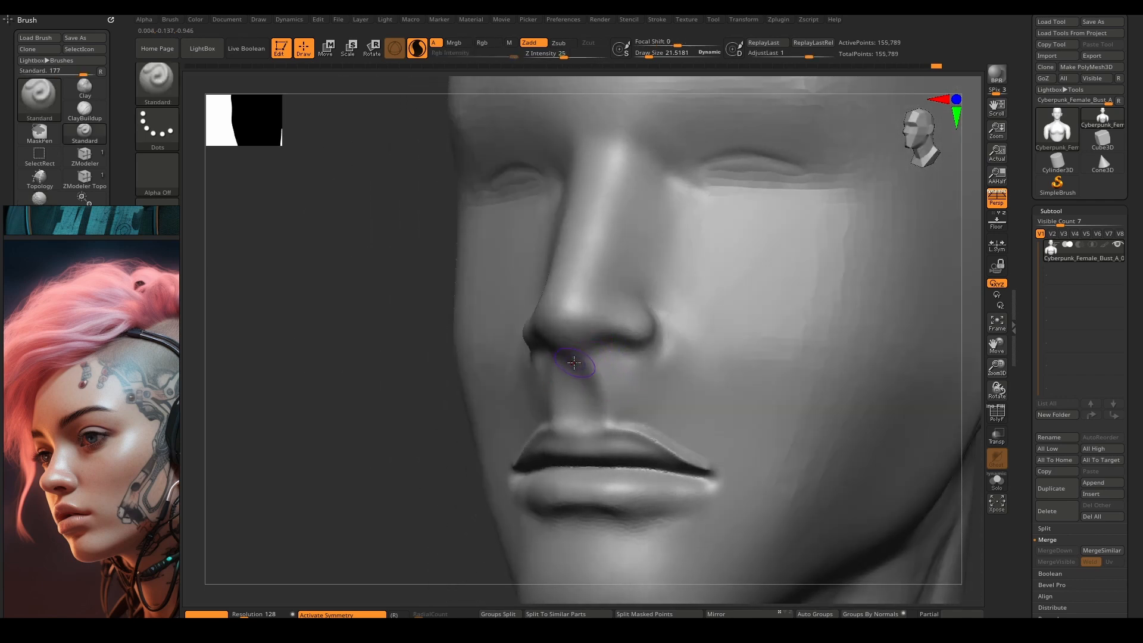
pyautogui.moveTo(586, 356); pyautogui.dragTo(654, 356)
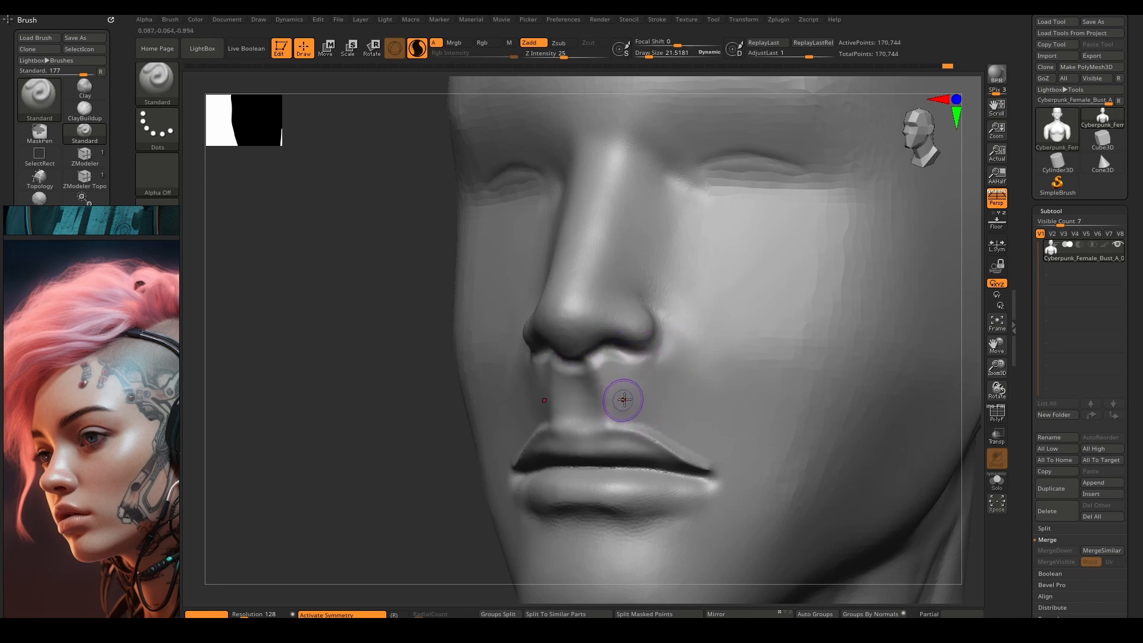
# Polish the skin between the nose and upper lip with the hPolish brush at draw size about 26, and smooth the philtrum
pyautogui.press('b')
pyautogui.press('h')
pyautogui.press('p')
pyautogui.moveTo(616, 397)
pyautogui.keyDown('alt'); pyautogui.mouseDown()
pyautogui.moveTo(610, 374)
pyautogui.moveTo(634, 414)
pyautogui.mouseUp(); pyautogui.keyUp('alt')
pyautogui.press('[')
pyautogui.press(']')
pyautogui.press(']')
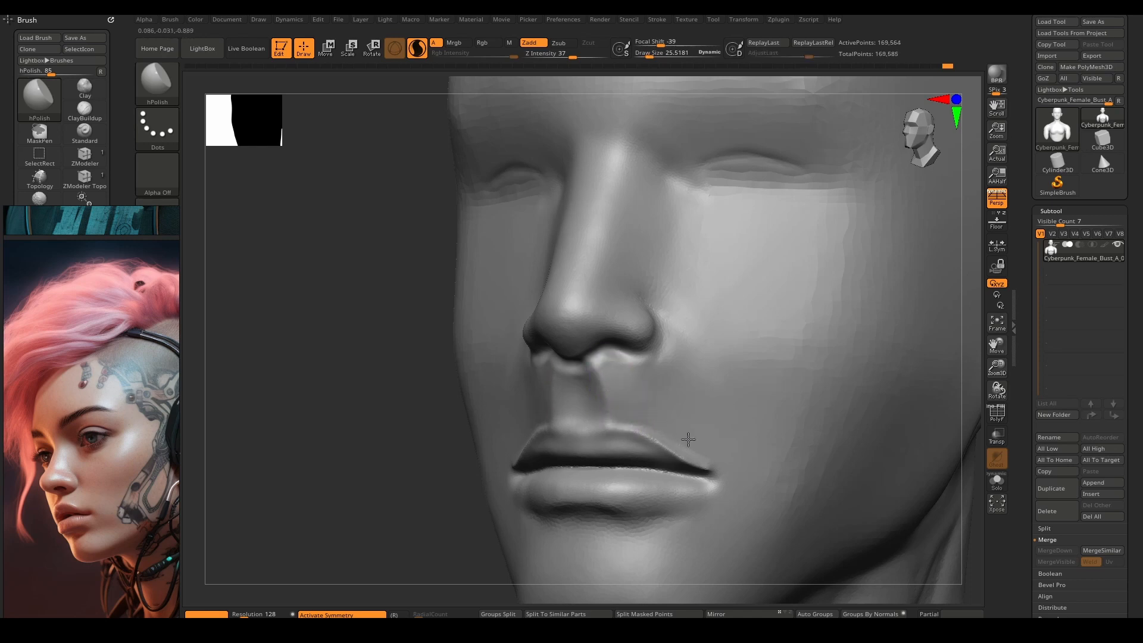
pyautogui.moveTo(688, 439); pyautogui.dragTo(691, 459)
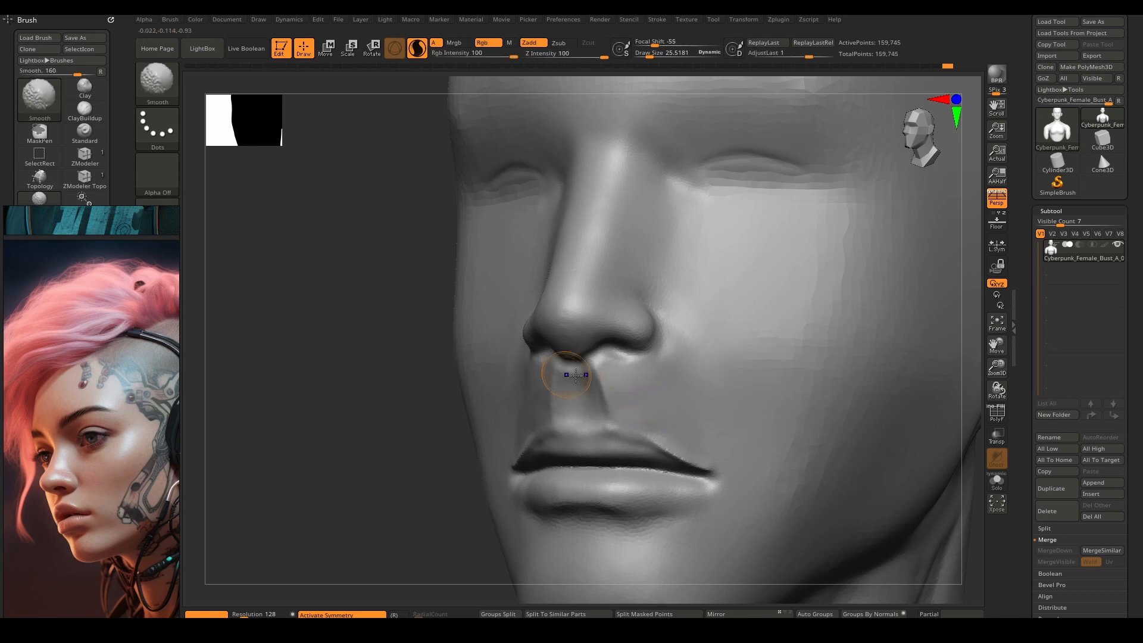
pyautogui.moveTo(573, 377)
pyautogui.keyDown('shift'); pyautogui.mouseDown()
pyautogui.moveTo(625, 416)
pyautogui.moveTo(652, 409)
pyautogui.mouseUp(); pyautogui.keyUp('shift')
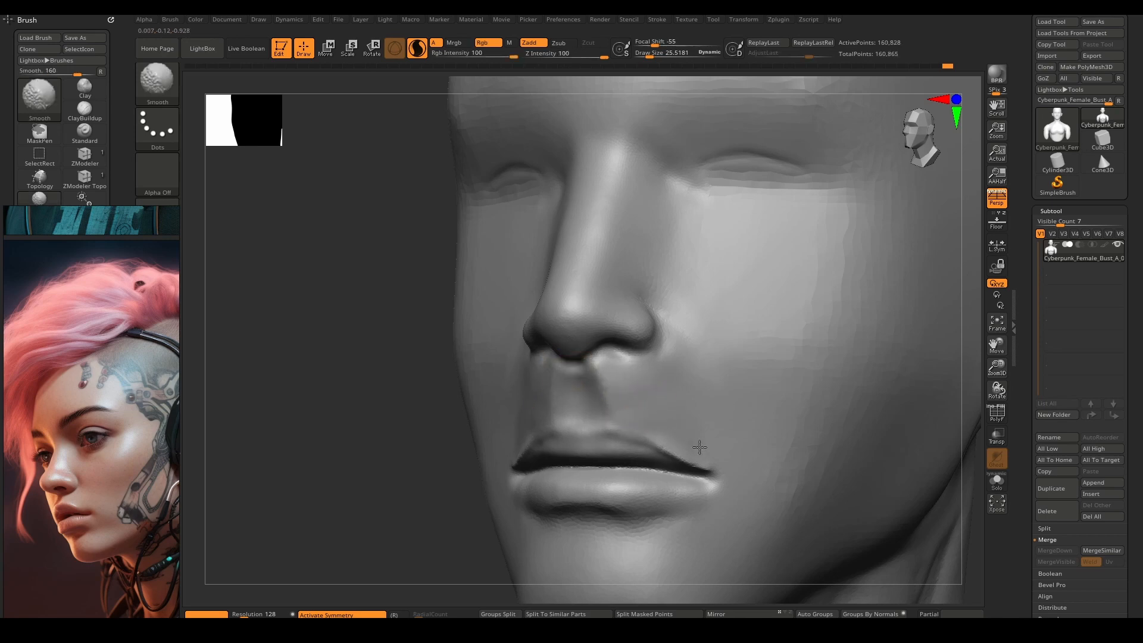
# Add volume to the center and side of the upper lip from the front with the Standard brush at draw size about 18
pyautogui.keyDown('ctrl'); pyautogui.moveTo(728, 309); pyautogui.dragTo(679, 239, button='right'); pyautogui.keyUp('ctrl')
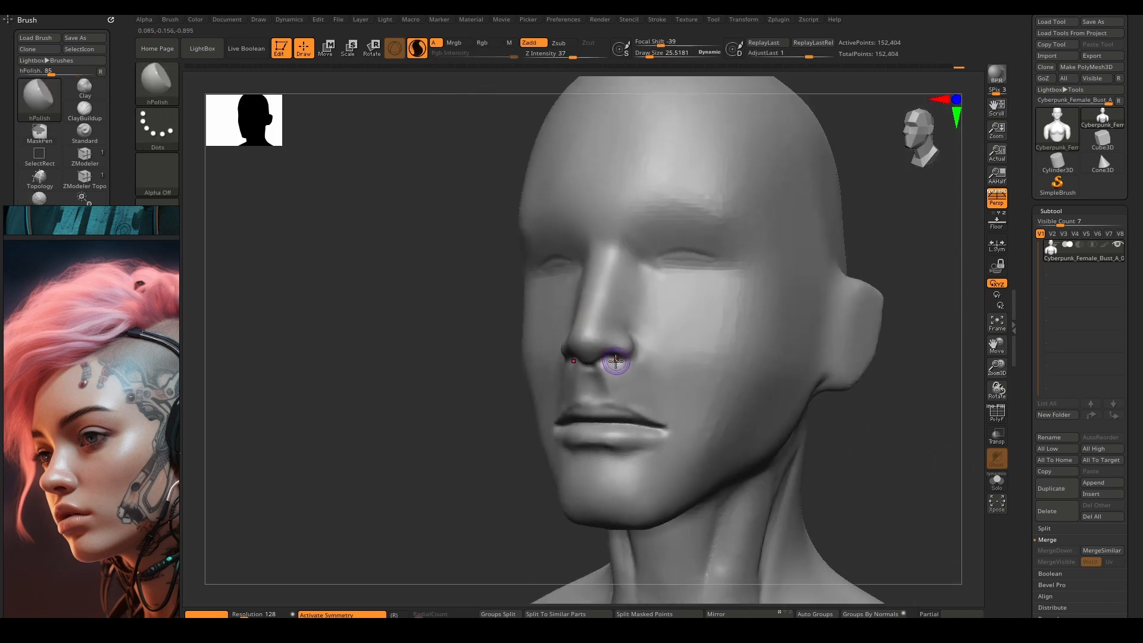
pyautogui.keyDown('shift'); pyautogui.moveTo(622, 372); pyautogui.dragTo(655, 387, button='right'); pyautogui.keyUp('shift')
pyautogui.rightClick(587, 435)
pyautogui.click(639, 374)
pyautogui.keyDown('ctrl'); pyautogui.moveTo(640, 317); pyautogui.dragTo(607, 248, button='right'); pyautogui.keyUp('ctrl')
pyautogui.moveTo(648, 344)
pyautogui.keyDown('alt'); pyautogui.mouseDown(button='right')
pyautogui.moveTo(602, 281)
pyautogui.moveTo(598, 308)
pyautogui.moveTo(566, 298)
pyautogui.moveTo(592, 342)
pyautogui.mouseUp(button='right'); pyautogui.keyUp('alt')
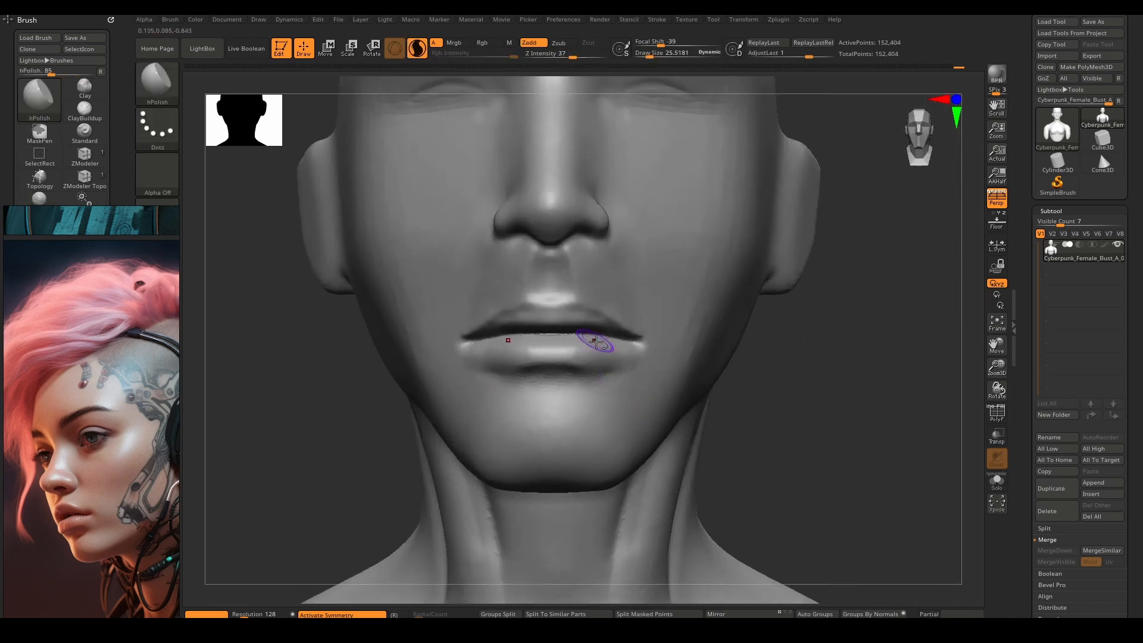
pyautogui.keyDown('ctrl'); pyautogui.moveTo(650, 300); pyautogui.dragTo(624, 341, button='right'); pyautogui.keyUp('ctrl')
pyautogui.press('b')
pyautogui.press('s')
pyautogui.press('t')
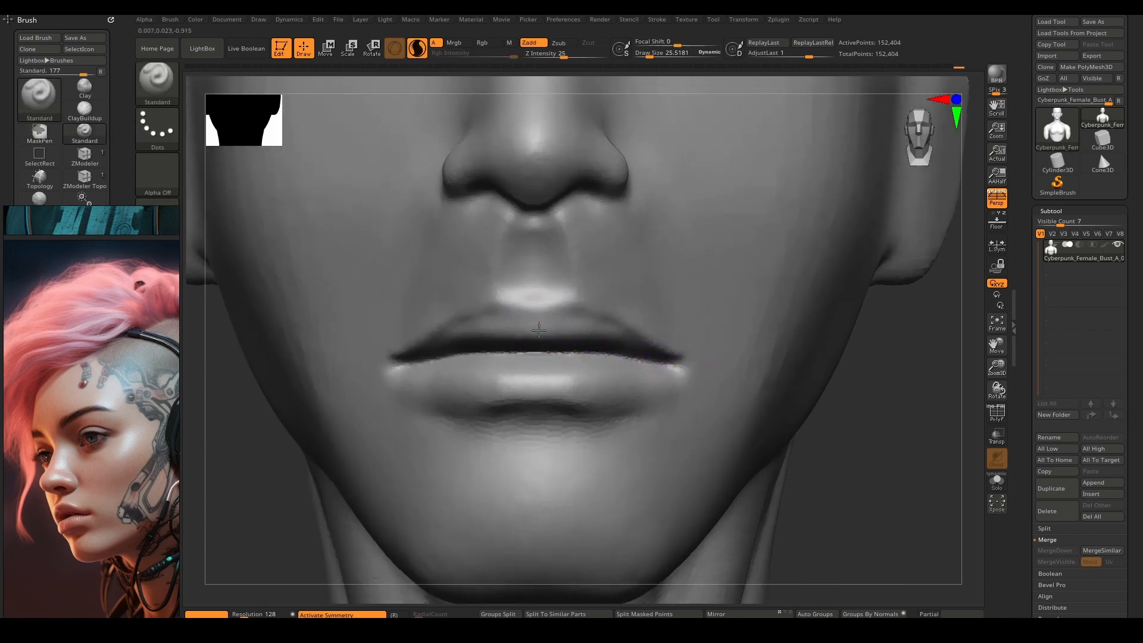
pyautogui.press('[')
pyautogui.moveTo(561, 316)
pyautogui.mouseDown()
pyautogui.moveTo(586, 339)
pyautogui.moveTo(649, 344)
pyautogui.moveTo(536, 309)
pyautogui.moveTo(597, 332)
pyautogui.mouseUp()
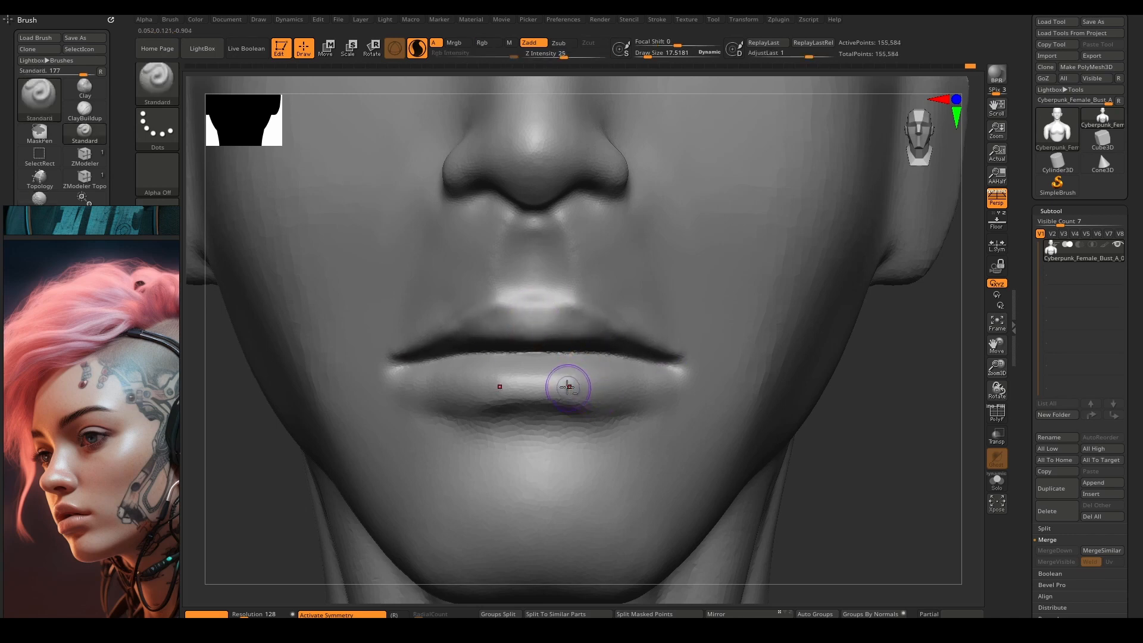
# Smooth the lower lip and define its lower edge with the DamStandard brush at draw size about 18, softening the line
pyautogui.keyDown('shift'); pyautogui.moveTo(535, 374); pyautogui.dragTo(597, 401); pyautogui.keyUp('shift')
pyautogui.press('b')
pyautogui.press('d')
pyautogui.press('s')
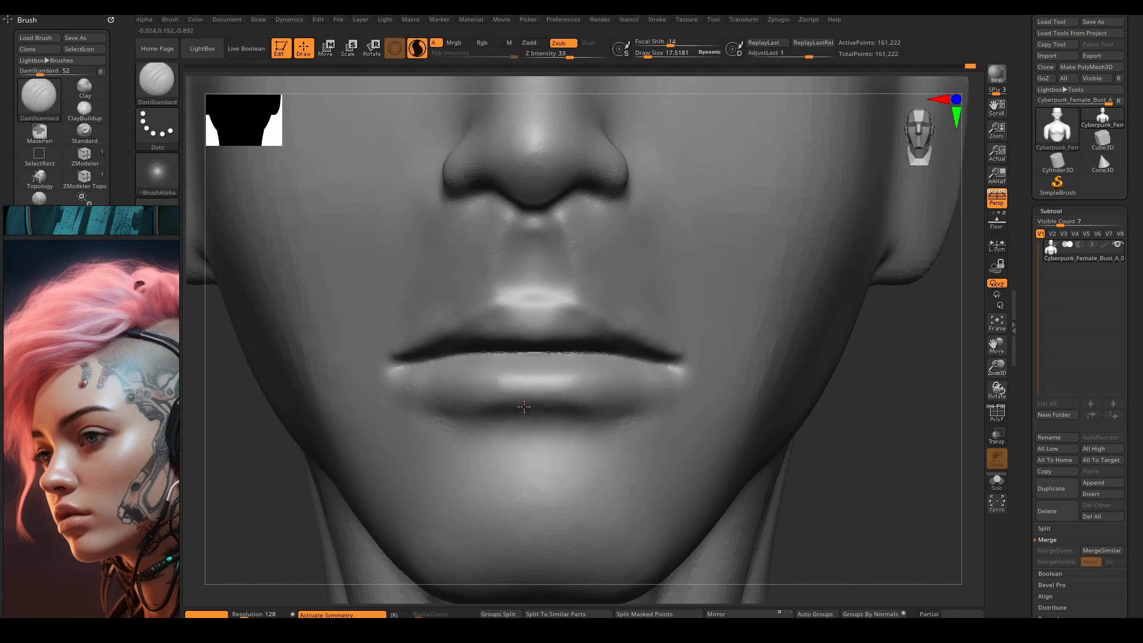
pyautogui.moveTo(524, 407); pyautogui.dragTo(693, 407)
pyautogui.keyDown('shift'); pyautogui.moveTo(563, 404); pyautogui.dragTo(625, 410); pyautogui.keyUp('shift')
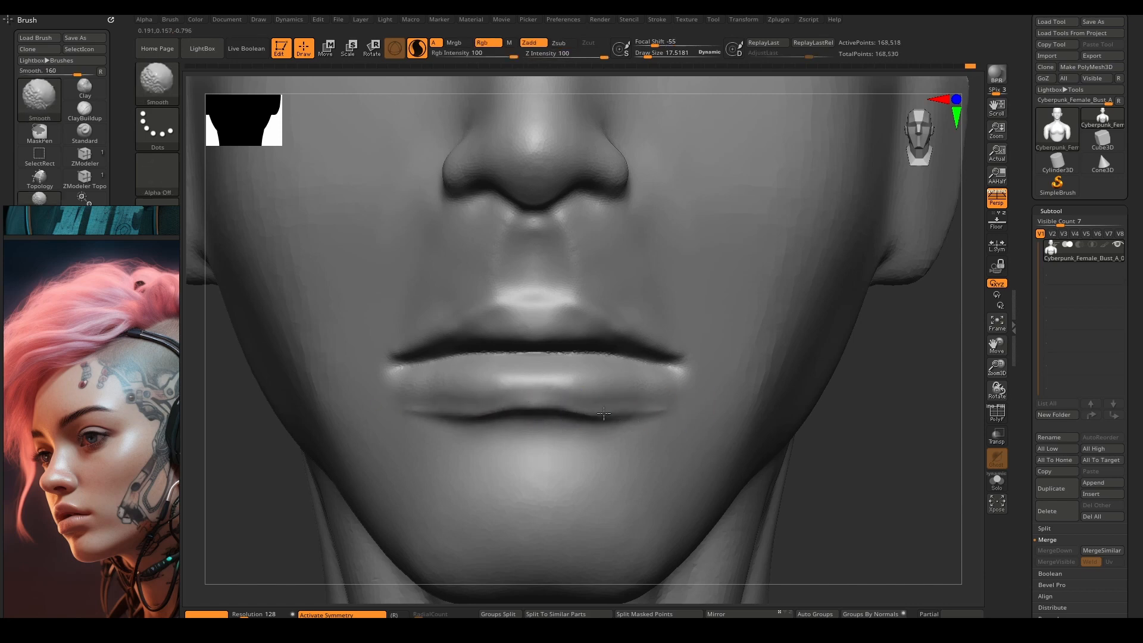
pyautogui.keyDown('shift'); pyautogui.moveTo(501, 417); pyautogui.dragTo(528, 416); pyautogui.keyUp('shift')
# Reshape the upper lip and philtrum profile from the side with the Move brush at draw size about 54
pyautogui.moveTo(669, 411)
pyautogui.mouseDown(button='right')
pyautogui.moveTo(582, 421)
pyautogui.moveTo(532, 342)
pyautogui.moveTo(565, 338)
pyautogui.moveTo(513, 336)
pyautogui.mouseUp(button='right')
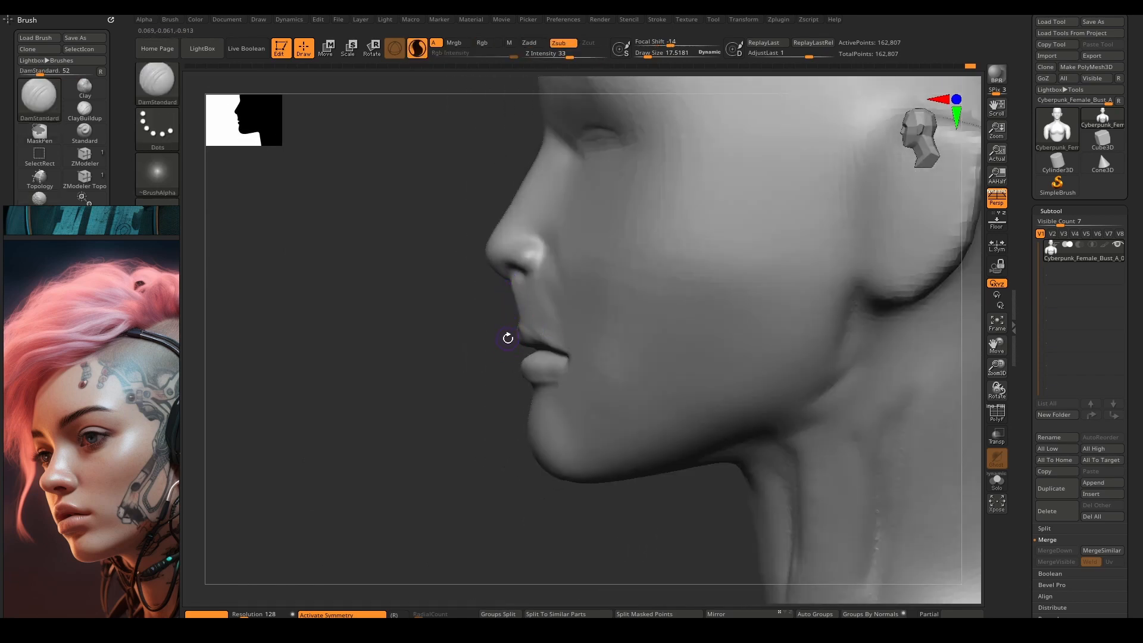
pyautogui.moveTo(519, 338); pyautogui.dragTo(507, 279, button='right')
pyautogui.press('b')
pyautogui.press('m')
pyautogui.press('v')
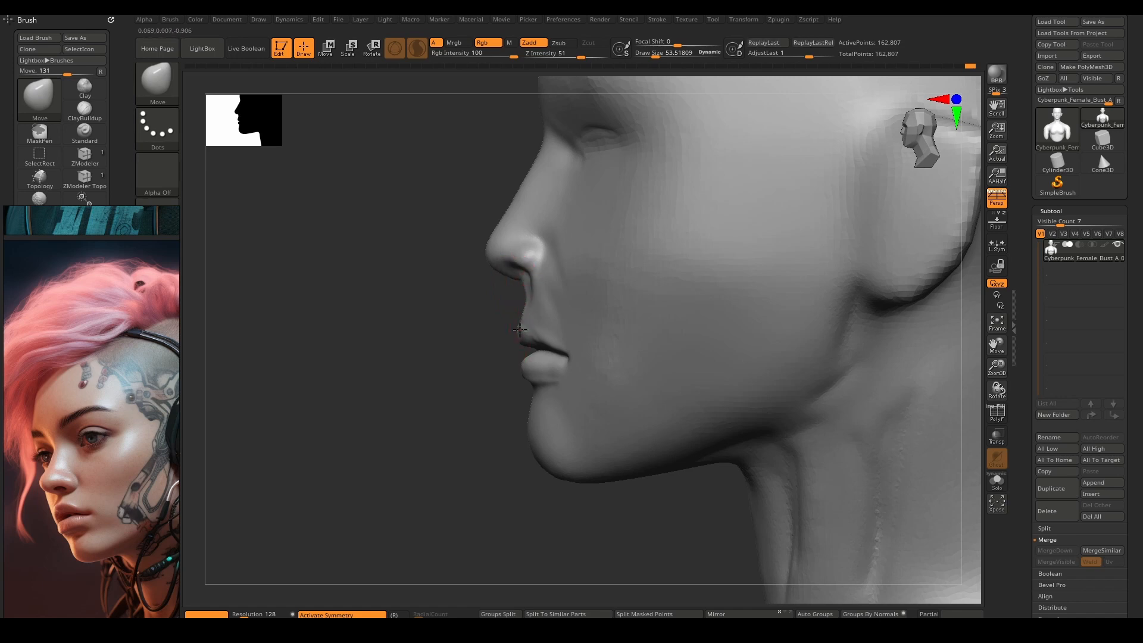
pyautogui.moveTo(515, 332)
pyautogui.mouseDown()
pyautogui.moveTo(551, 309)
pyautogui.moveTo(507, 279)
pyautogui.mouseUp()
# Adjust the mouth's curvature from below with the Move brush and smooth the upper lip from a three-quarter view
pyautogui.keyDown('ctrl'); pyautogui.moveTo(508, 279); pyautogui.dragTo(539, 327, button='right'); pyautogui.keyUp('ctrl')
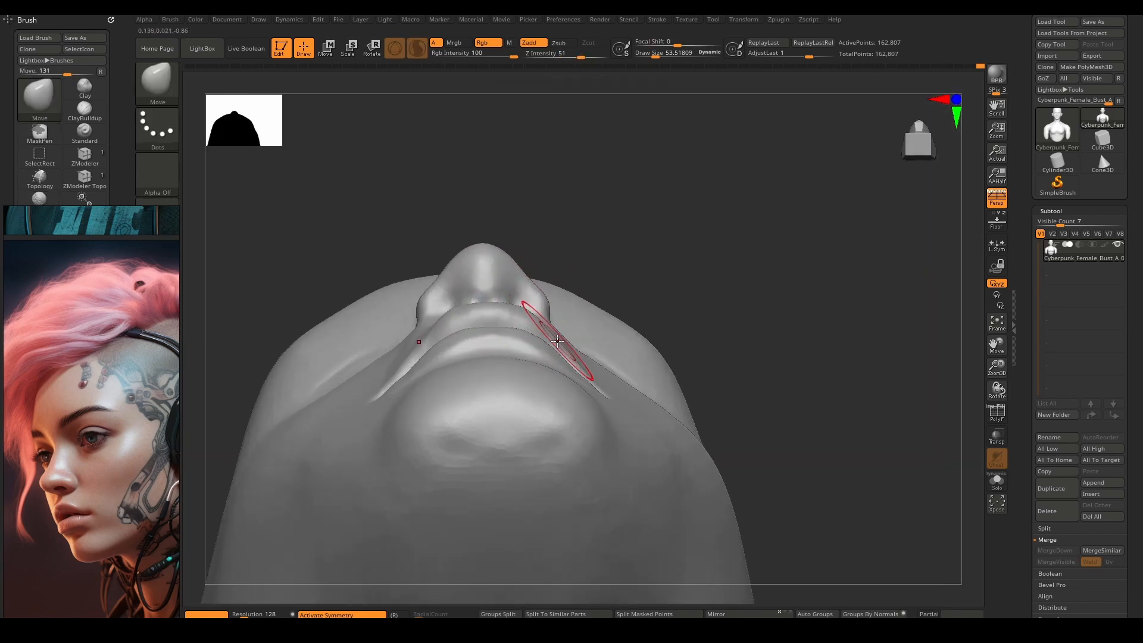
pyautogui.moveTo(515, 341)
pyautogui.mouseDown()
pyautogui.moveTo(505, 334)
pyautogui.moveTo(557, 355)
pyautogui.mouseUp()
pyautogui.moveTo(560, 351)
pyautogui.mouseDown(button='right')
pyautogui.moveTo(472, 408)
pyautogui.moveTo(490, 381)
pyautogui.moveTo(515, 382)
pyautogui.moveTo(503, 386)
pyautogui.mouseUp(button='right')
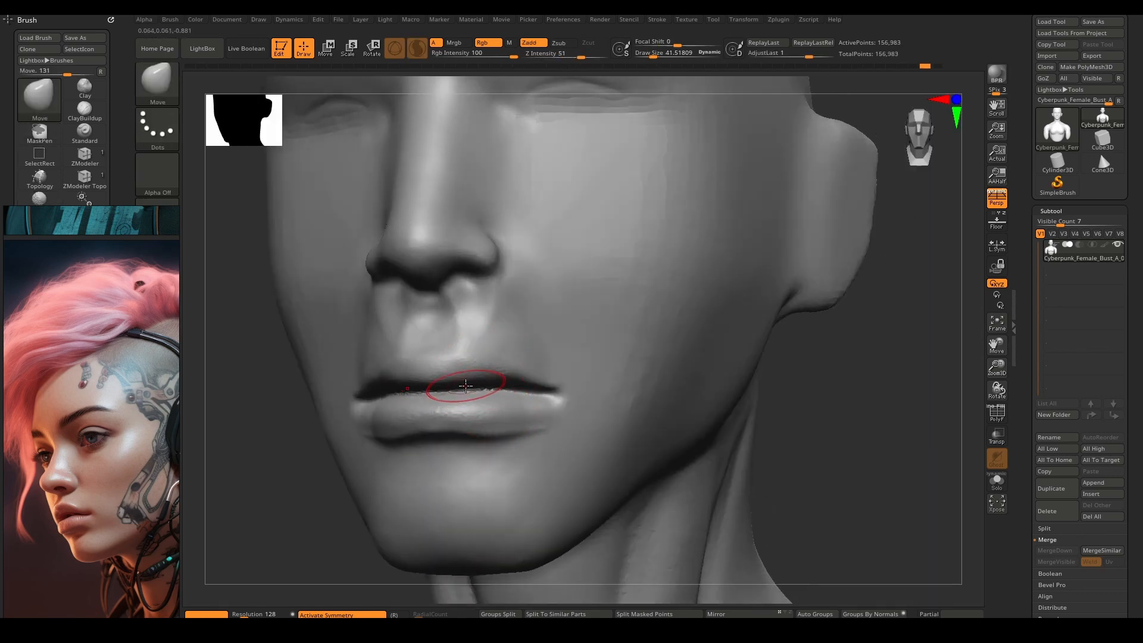
pyautogui.moveTo(477, 397)
pyautogui.keyDown('shift'); pyautogui.mouseDown()
pyautogui.moveTo(453, 413)
pyautogui.moveTo(481, 374)
pyautogui.moveTo(475, 363)
pyautogui.mouseUp(); pyautogui.keyUp('shift')
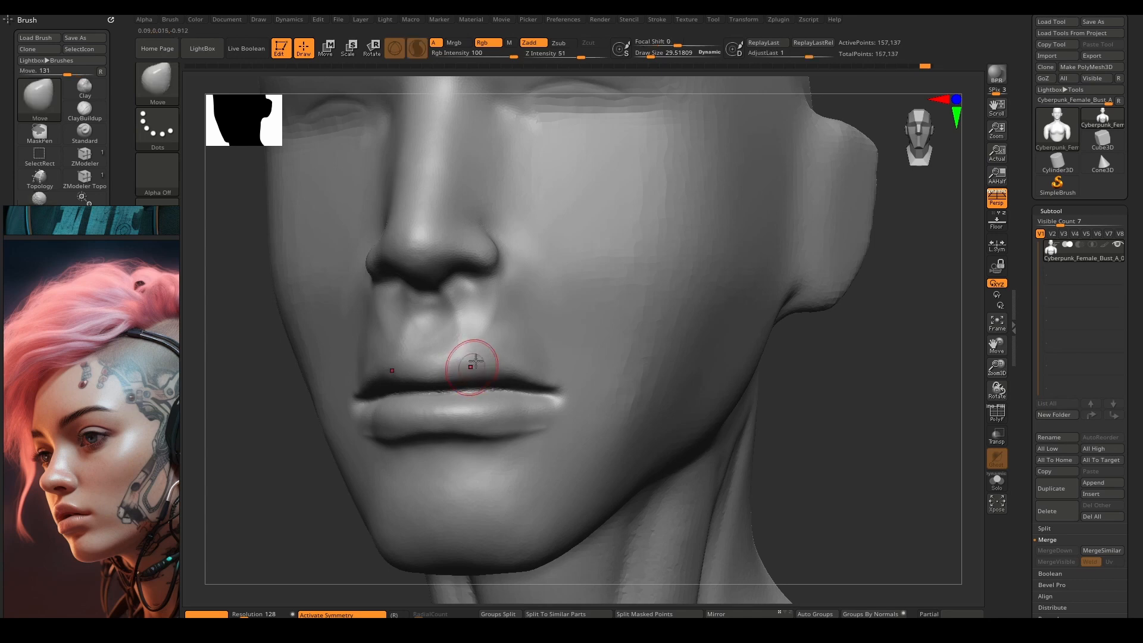
# Recarve the upper lip's cupid's bow and upper edge toward the mouth corners with the DamStandard brush at draw size about 18
pyautogui.press('b')
pyautogui.press('d')
pyautogui.press('s')
pyautogui.moveTo(485, 361); pyautogui.dragTo(531, 369, button='right')
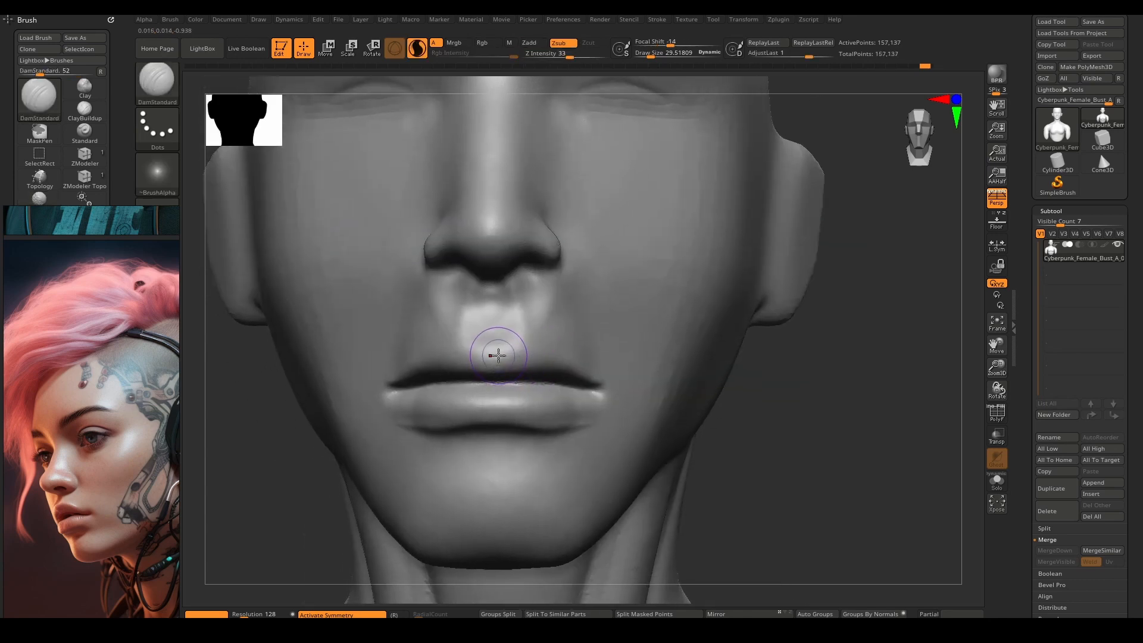
pyautogui.moveTo(493, 355)
pyautogui.mouseDown()
pyautogui.moveTo(547, 348)
pyautogui.moveTo(604, 384)
pyautogui.moveTo(494, 363)
pyautogui.moveTo(586, 370)
pyautogui.mouseUp()
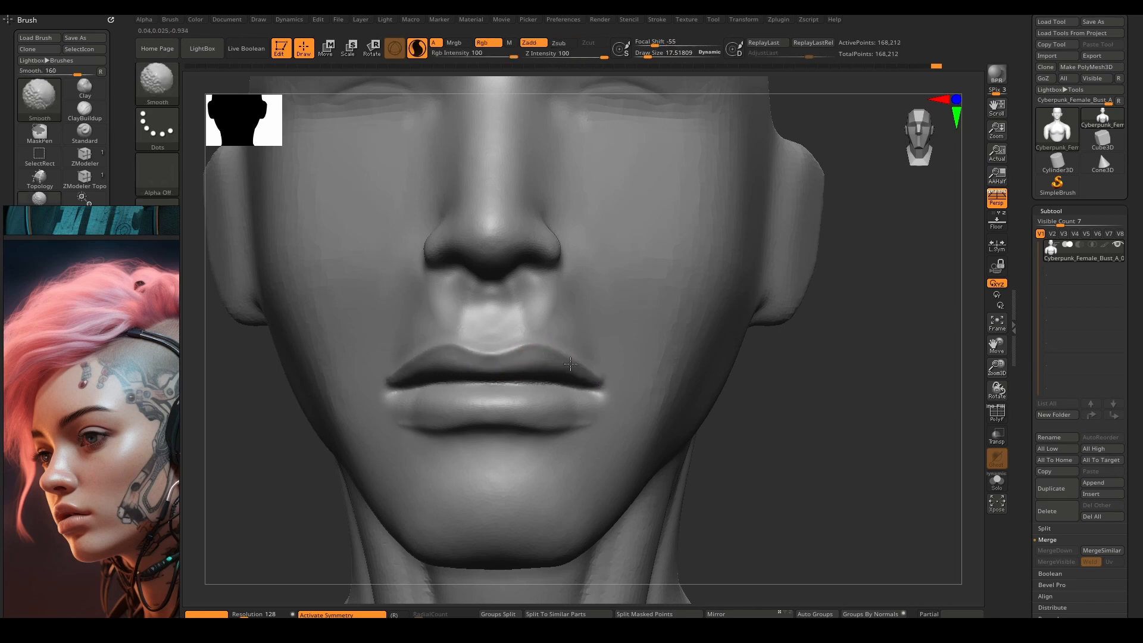
# Smooth the areas beside the philtrum and around the nostril at draw size about 30
pyautogui.keyDown('shift'); pyautogui.moveTo(530, 329); pyautogui.dragTo(543, 308); pyautogui.keyUp('shift')
pyautogui.press(']')
pyautogui.moveTo(564, 308); pyautogui.dragTo(539, 299, button='right')
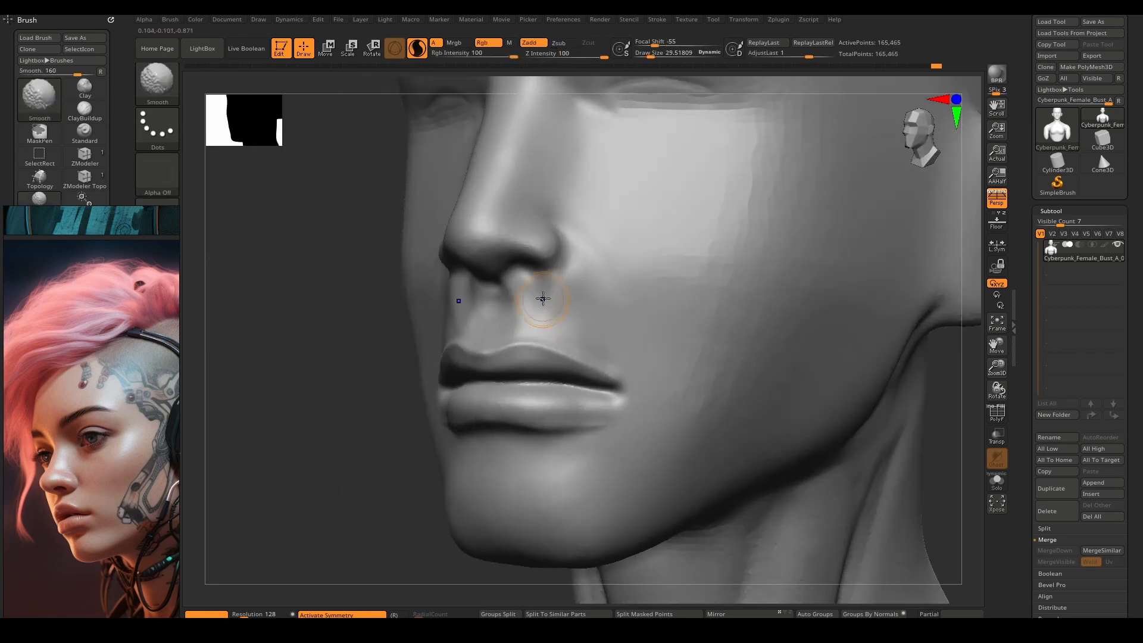
pyautogui.moveTo(543, 298); pyautogui.dragTo(540, 293)
pyautogui.keyDown('shift'); pyautogui.moveTo(585, 257); pyautogui.dragTo(593, 276); pyautogui.keyUp('shift')
# Adjust the corners of the mouth from the front with the Move brush, increasing the draw size to about 78
pyautogui.moveTo(597, 341)
pyautogui.keyDown('ctrl'); pyautogui.mouseDown(button='right')
pyautogui.moveTo(600, 298)
pyautogui.moveTo(613, 331)
pyautogui.mouseUp(button='right'); pyautogui.keyUp('ctrl')
pyautogui.press('b')
pyautogui.press('m')
pyautogui.press('v')
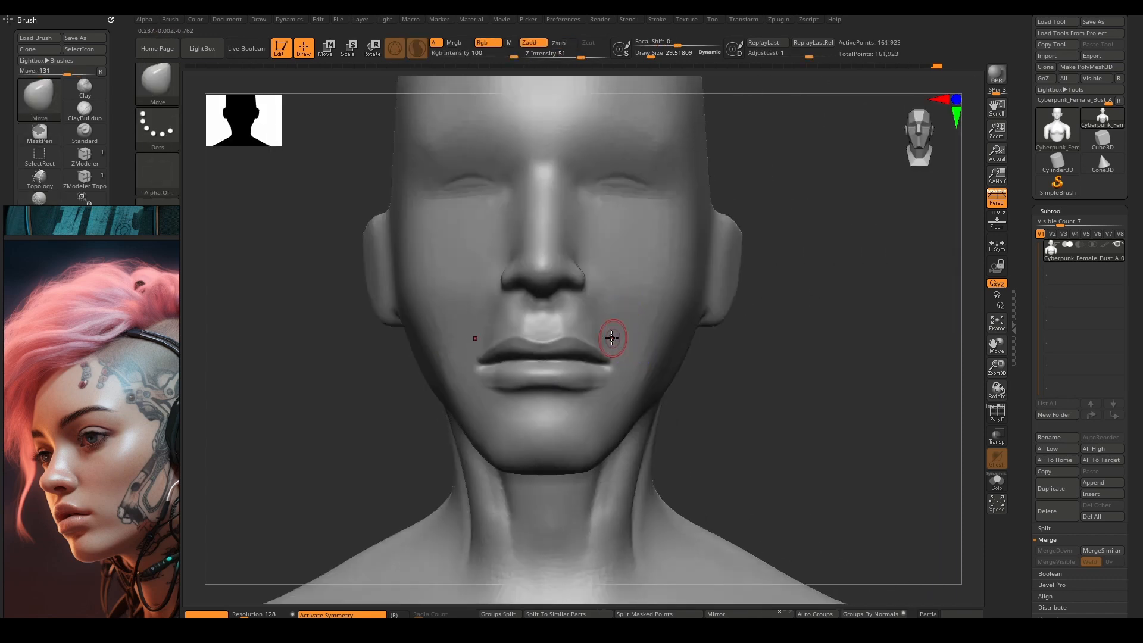
pyautogui.press(']')
pyautogui.moveTo(615, 364); pyautogui.dragTo(613, 360)
pyautogui.press(']')
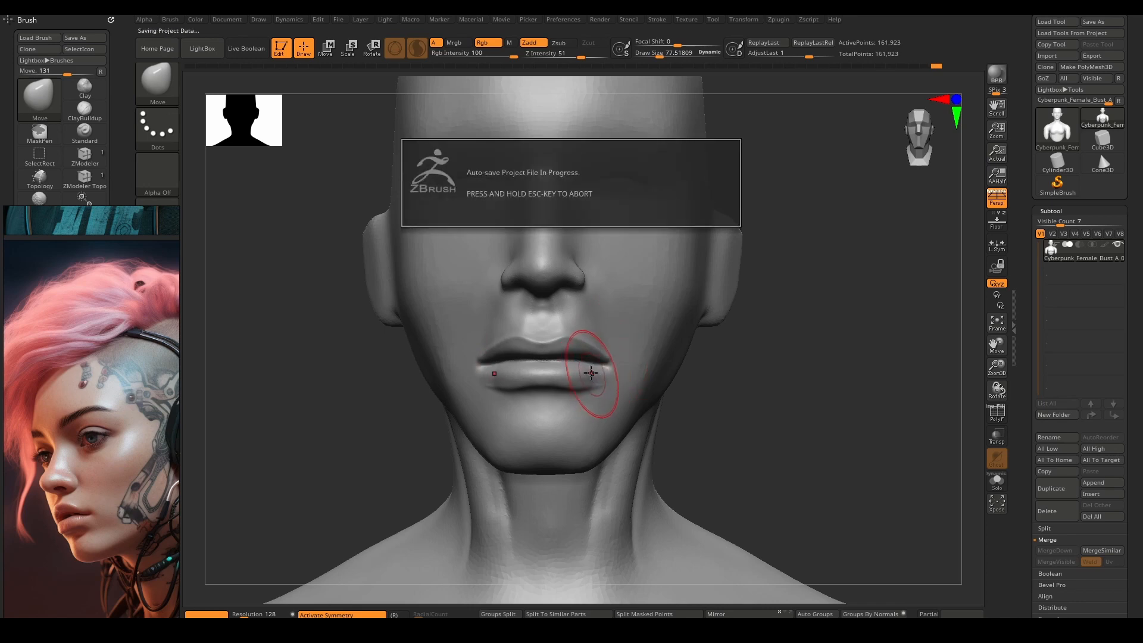